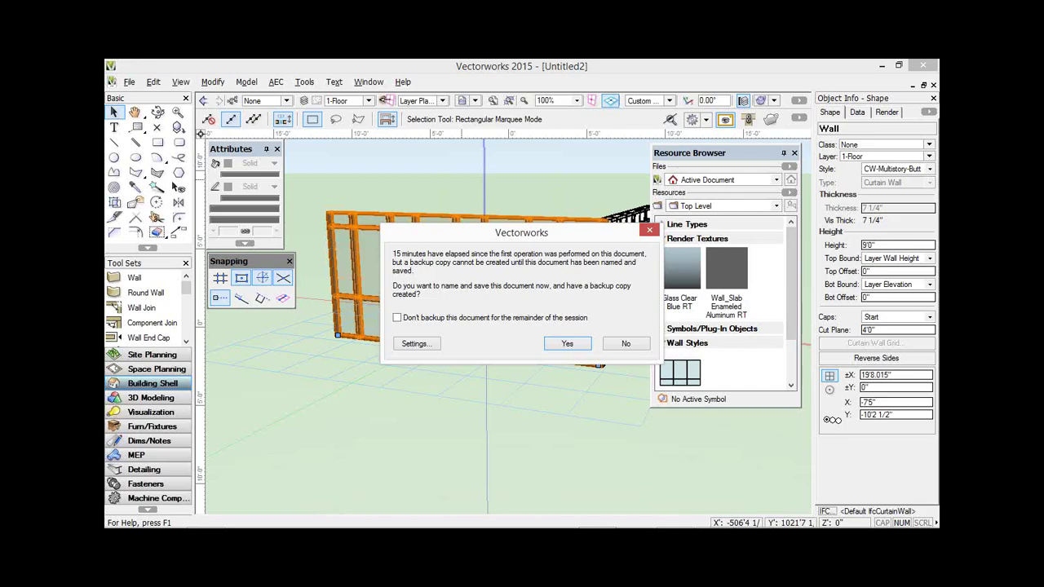
- Decline the backup save and replace the selected curtain wall's style with Generic-Ext Bearing-6"
left_click(626, 343)
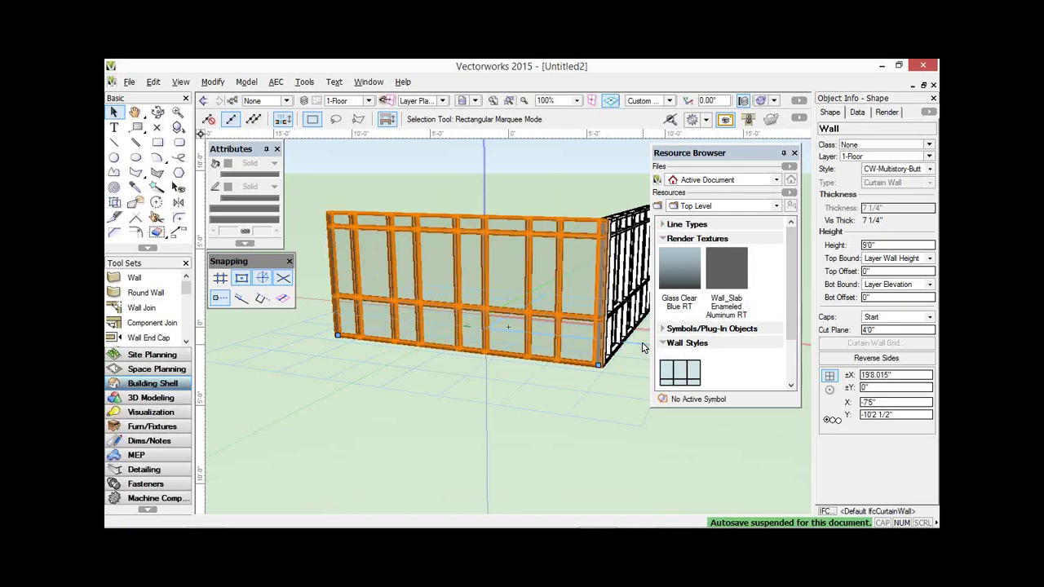
left_click(910, 197)
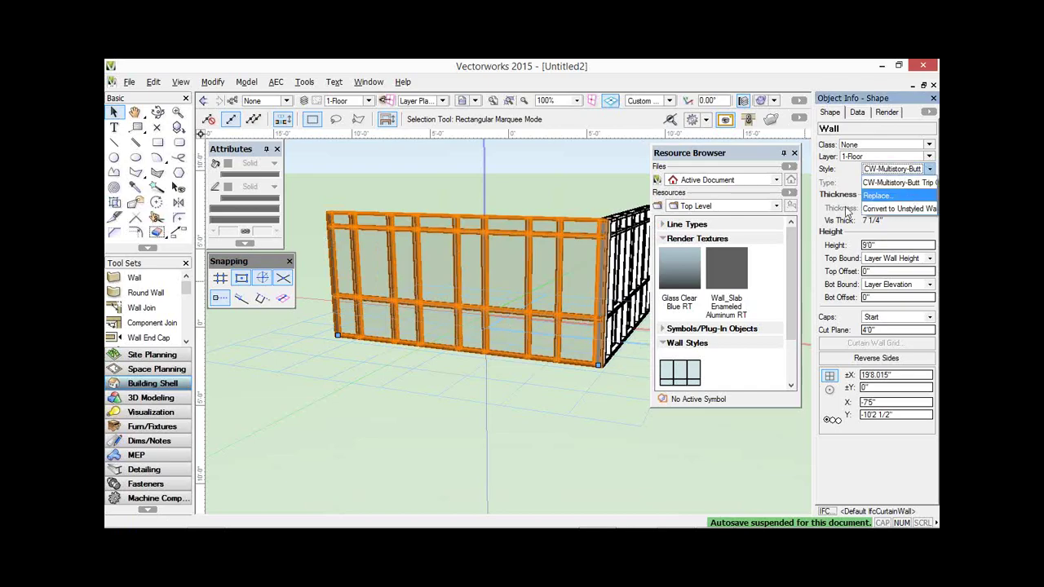
left_click(599, 114)
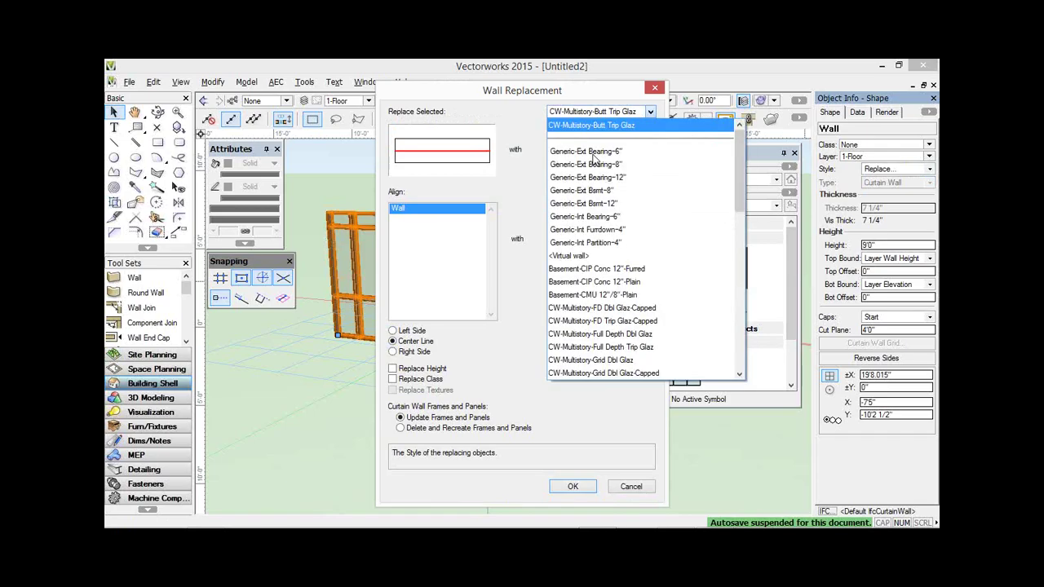
left_click(594, 153)
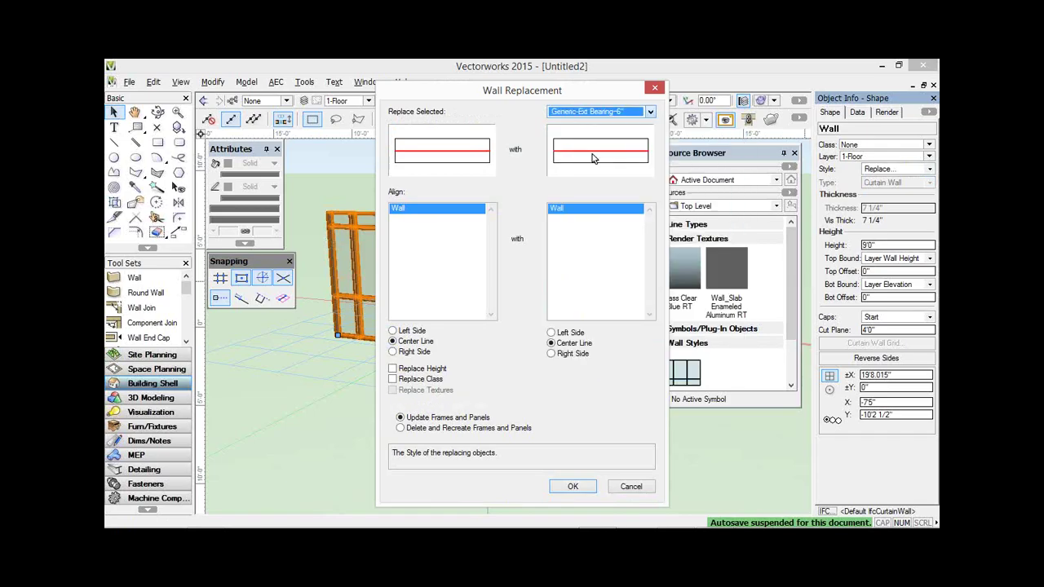
key("Return")
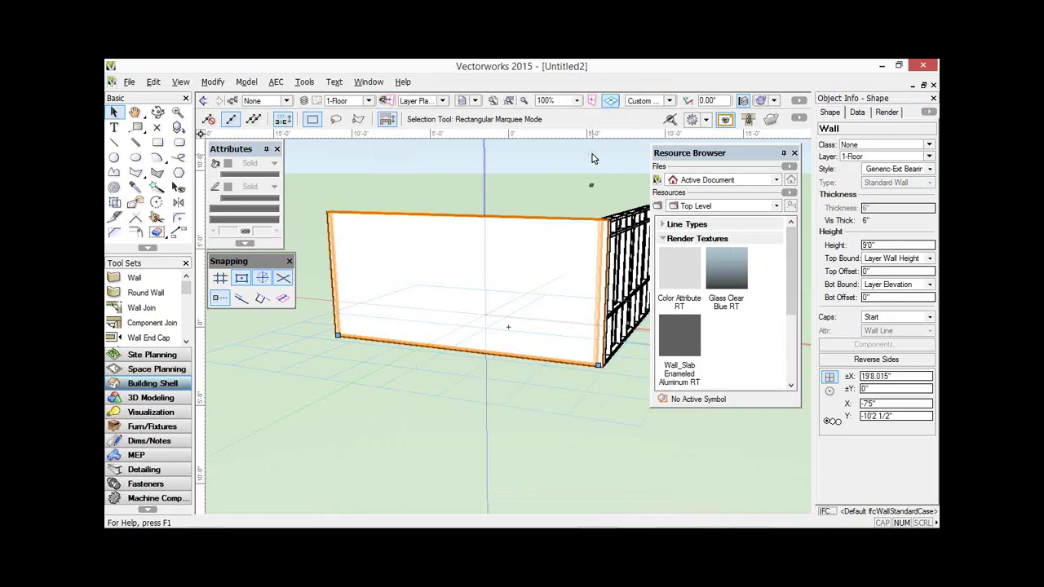
- Open the document's story organization settings and examine the level diagram of the Ground Floor story
left_click(304, 101)
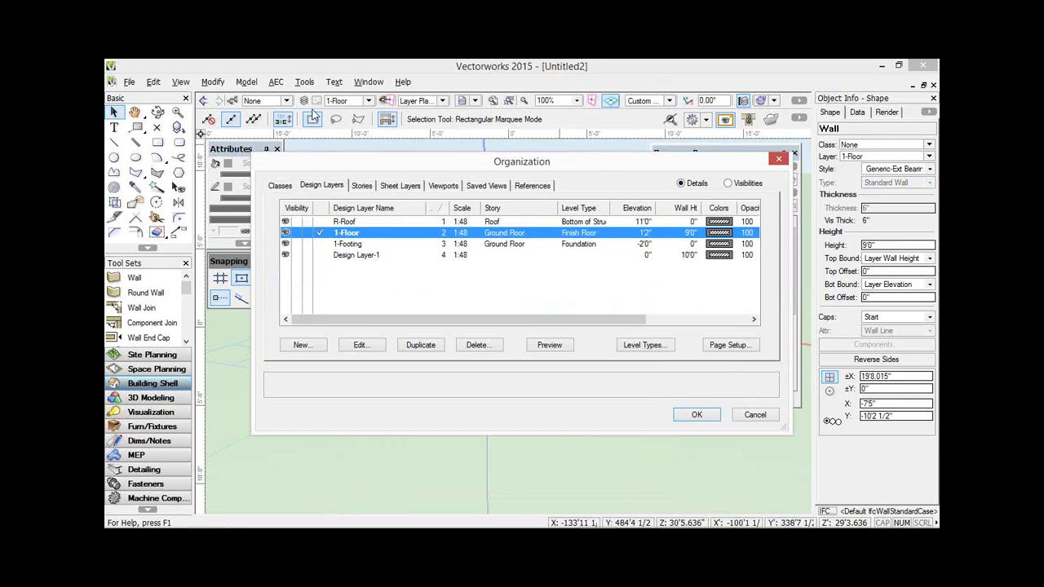
left_click(364, 187)
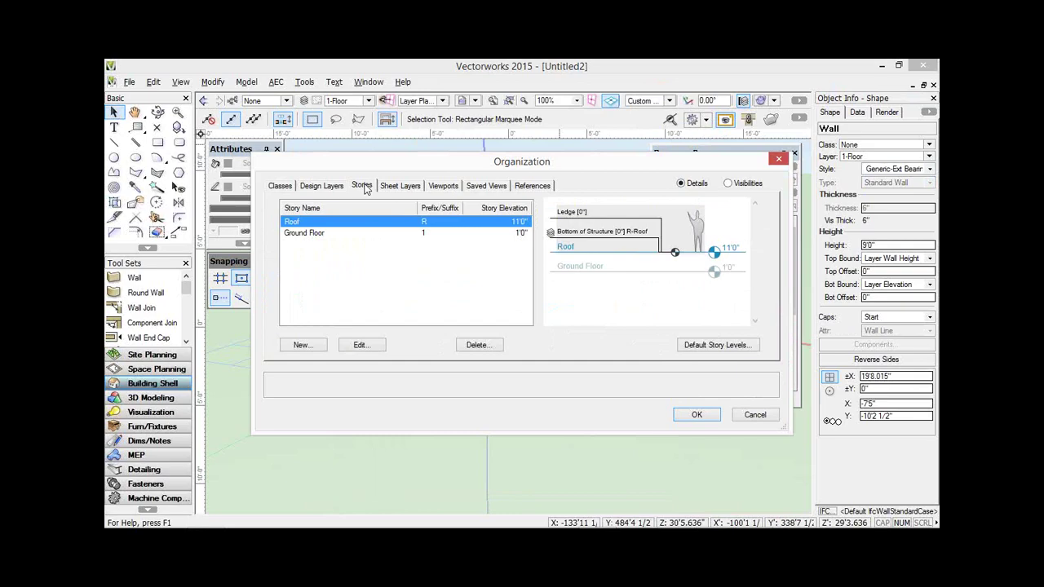
left_click(315, 235)
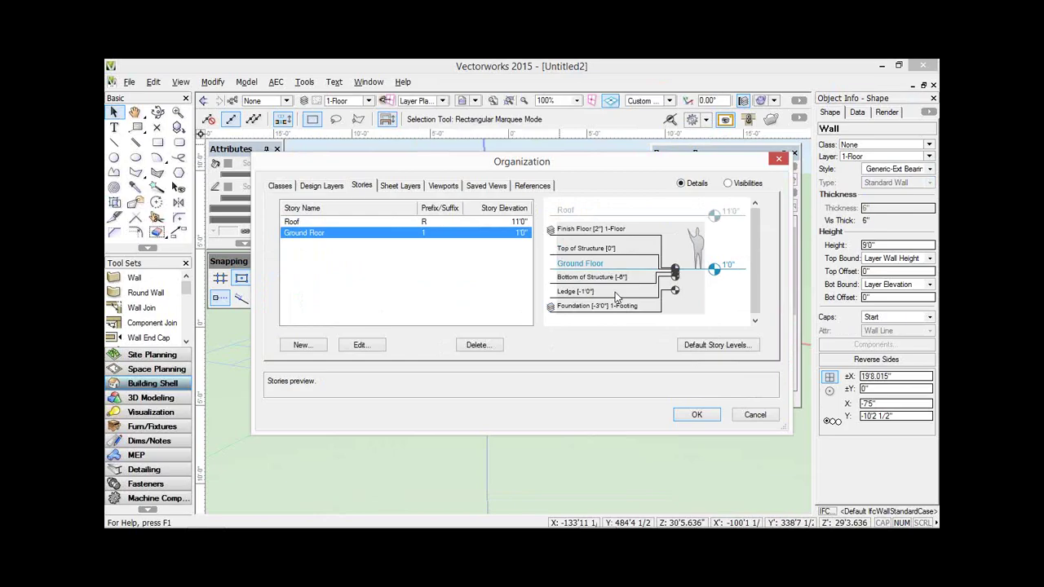
- Start a new story, enlarge its level list, and go through the Ledge, Bottom of Structure and Top of Structure levels
left_click(307, 345)
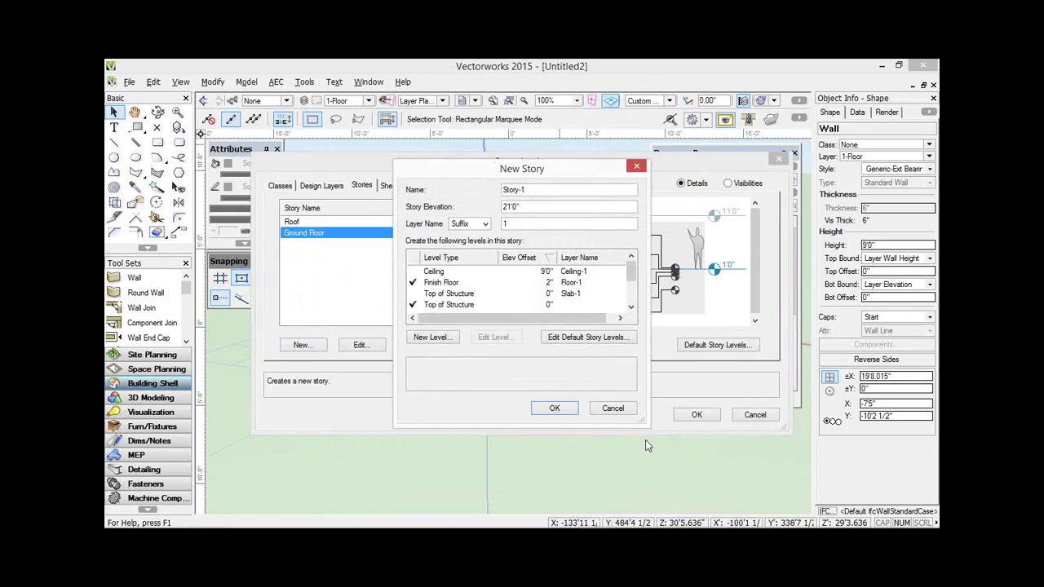
left_click_drag(645, 427, 644, 497)
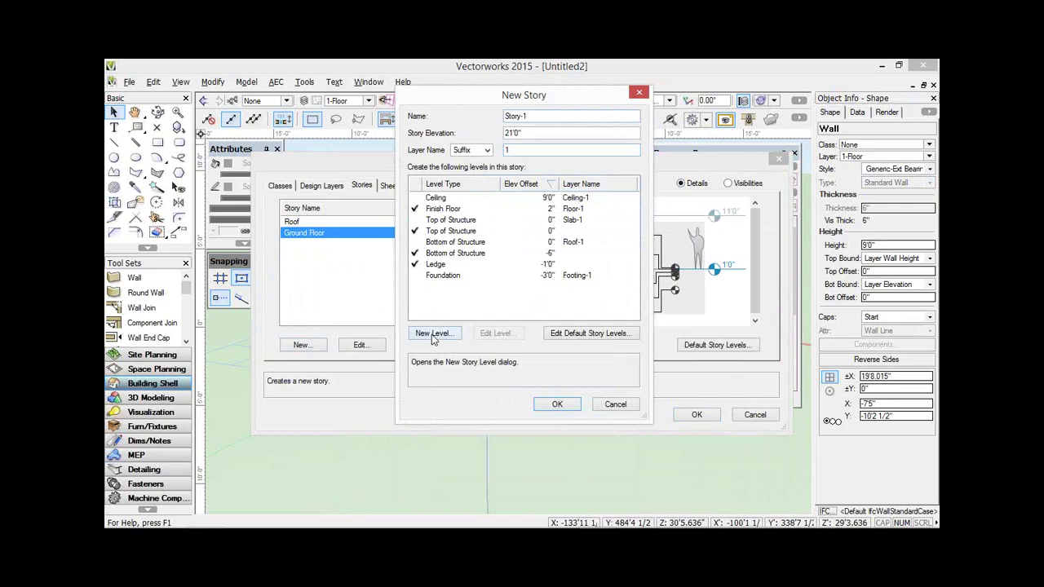
left_click(435, 266)
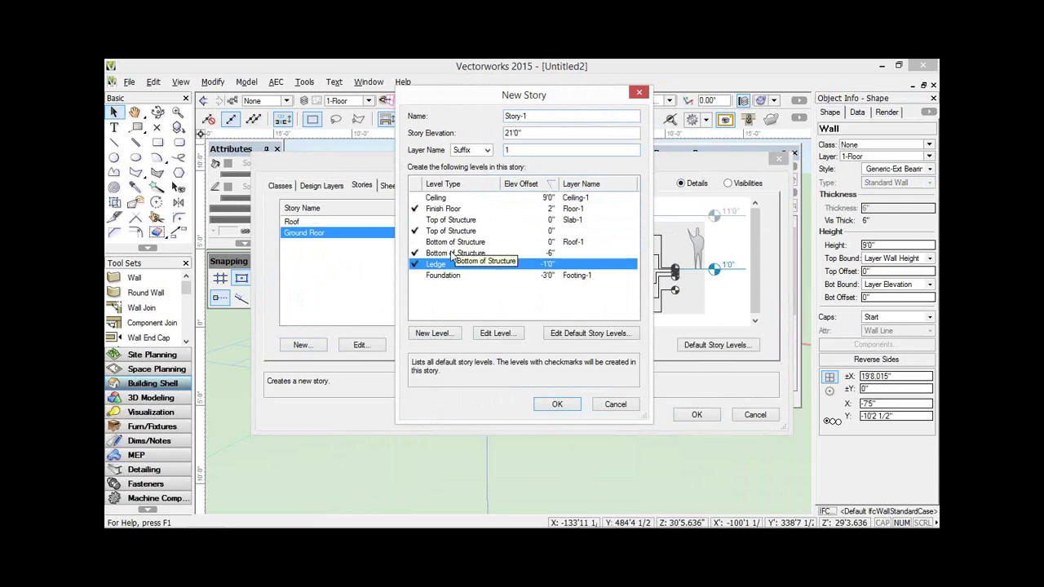
left_click(454, 253)
left_click(455, 242)
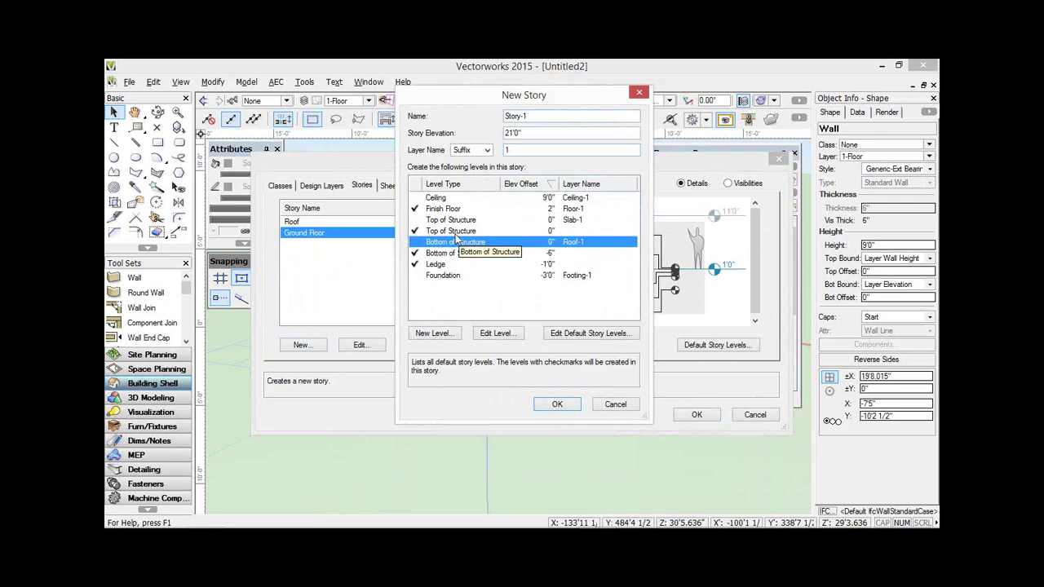
left_click(456, 233)
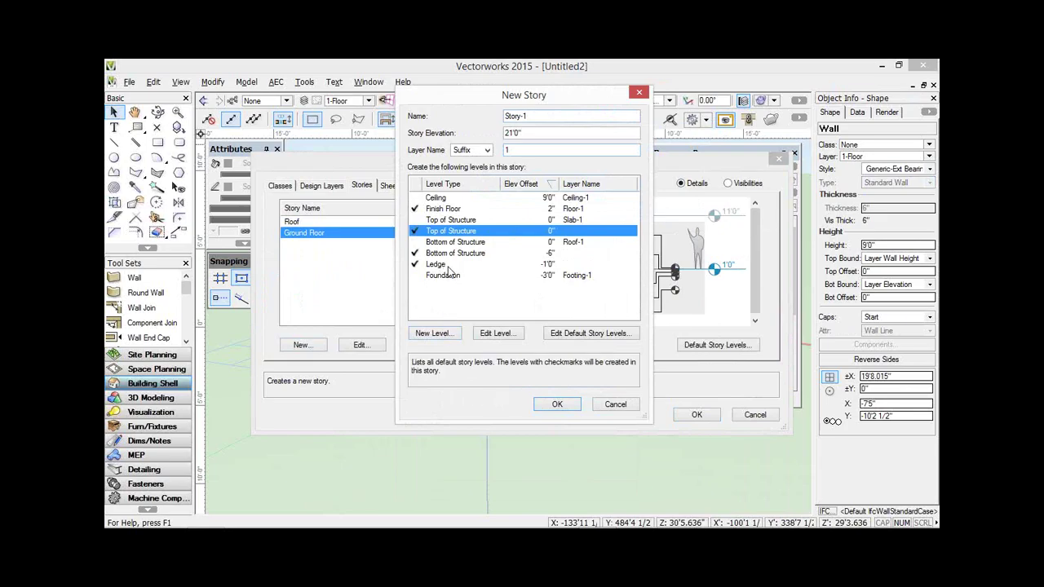
- Start a new story level and assign it a new level type named Bottom of Footing
left_click(433, 333)
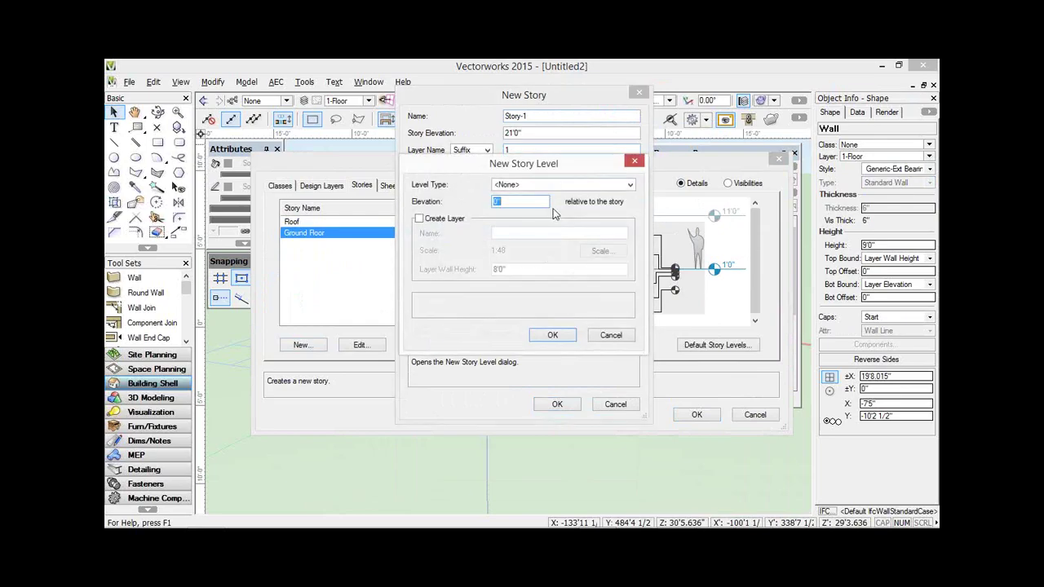
left_click(595, 186)
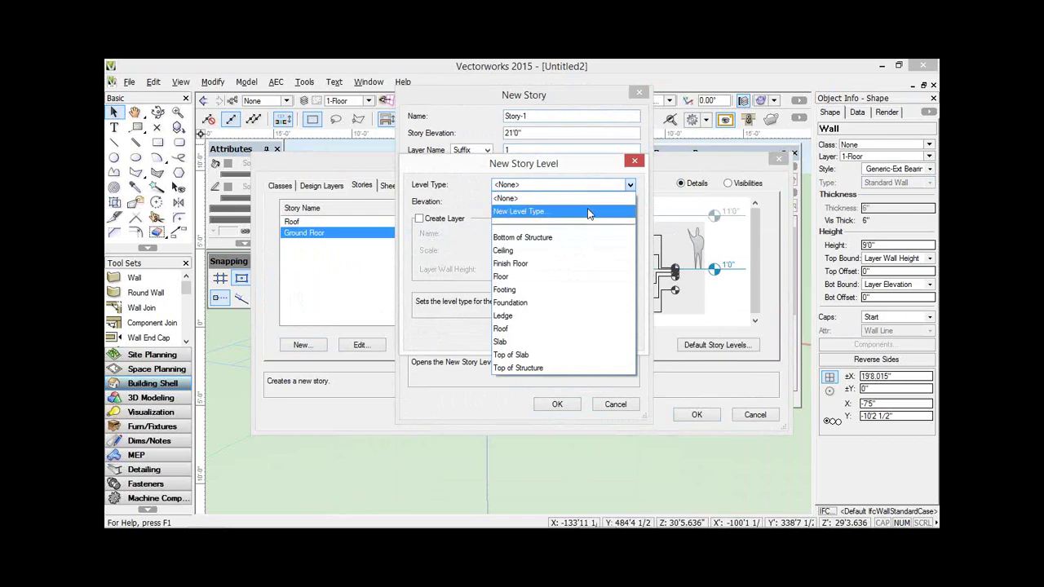
left_click(589, 212)
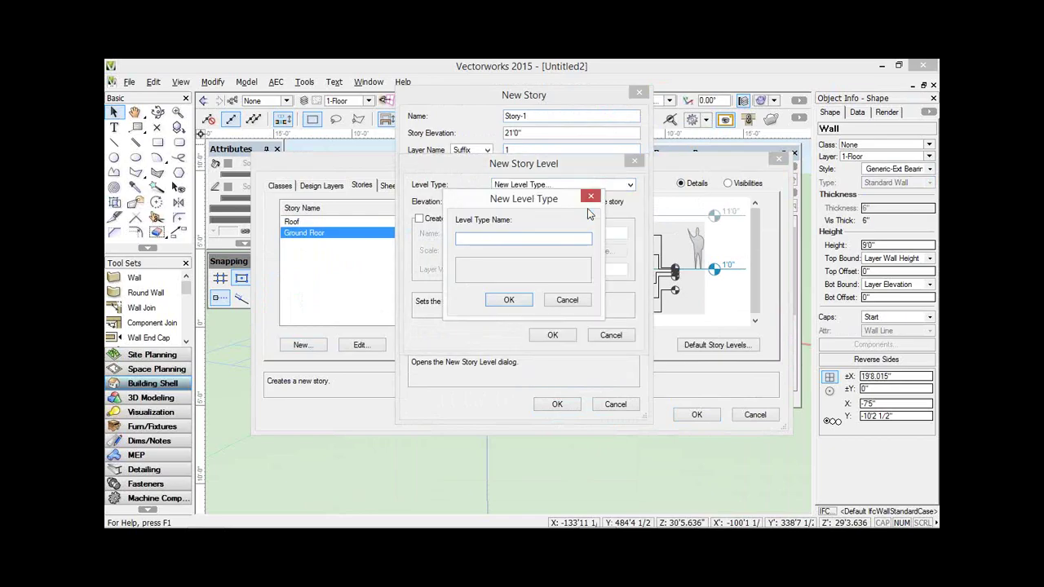
type("Bottom of Fot")
key("BackSpace")
type("oting")
left_click(509, 301)
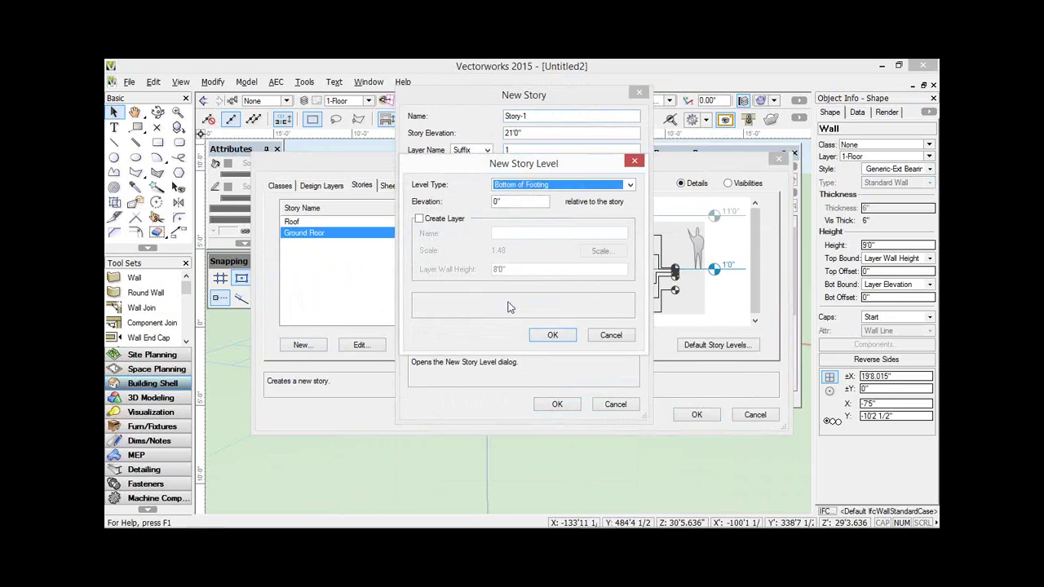
- Set the Bottom of Footing level's elevation to -4' relative to the story and include that level in the new story
double_click(493, 202)
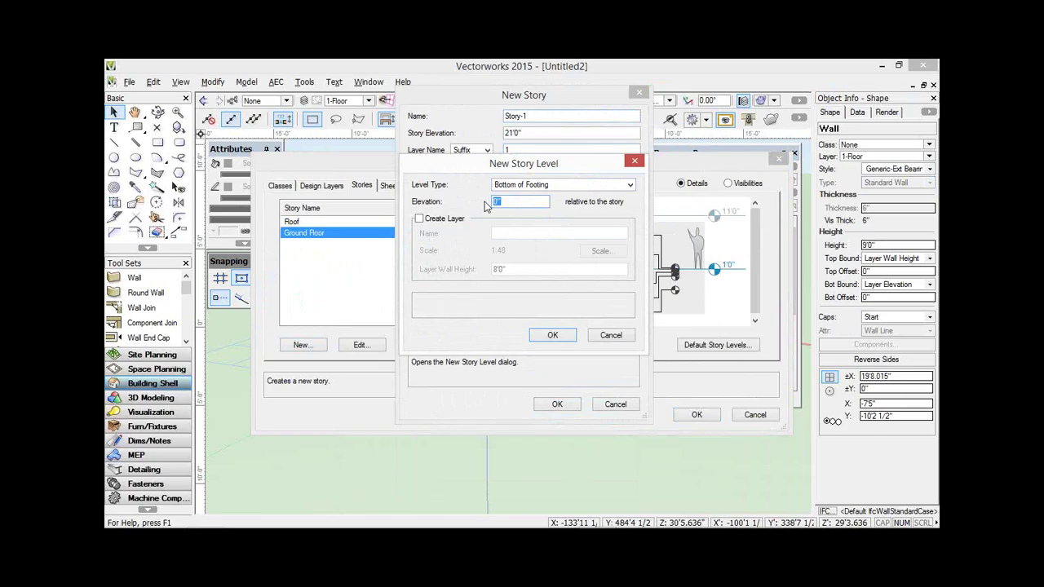
type("-4")
left_click(553, 336)
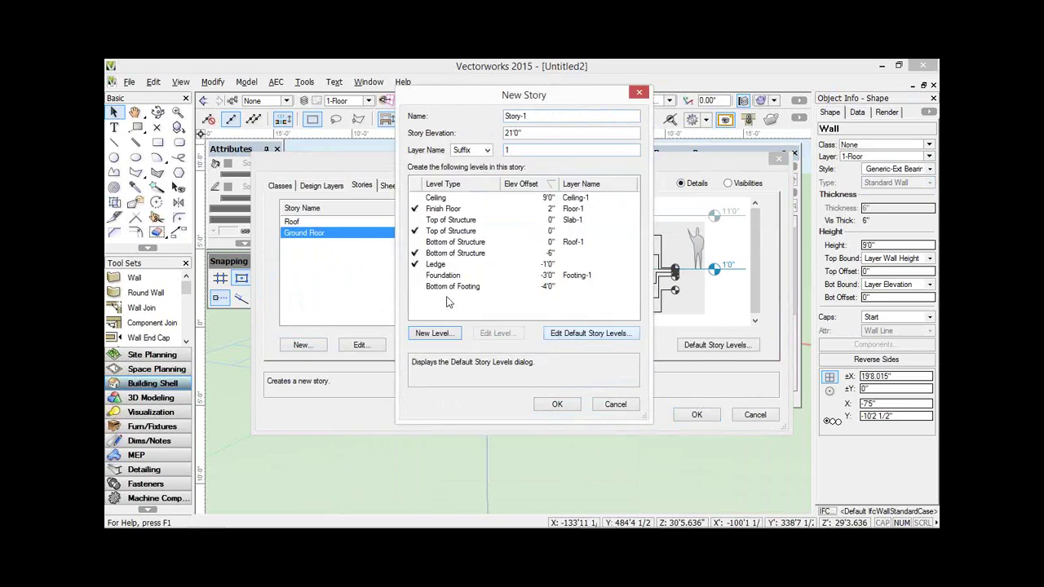
left_click(416, 287)
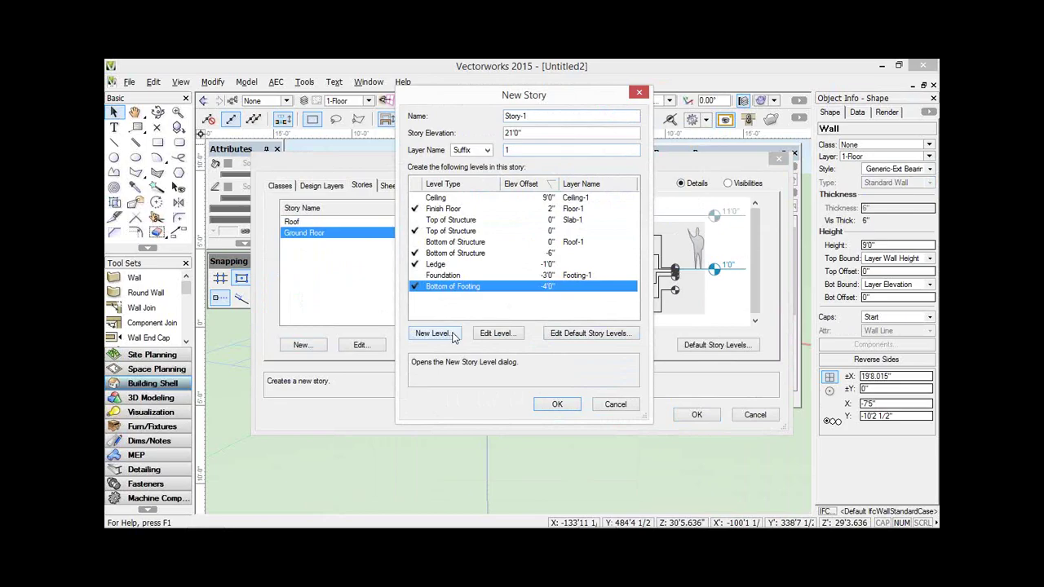
left_click(441, 277)
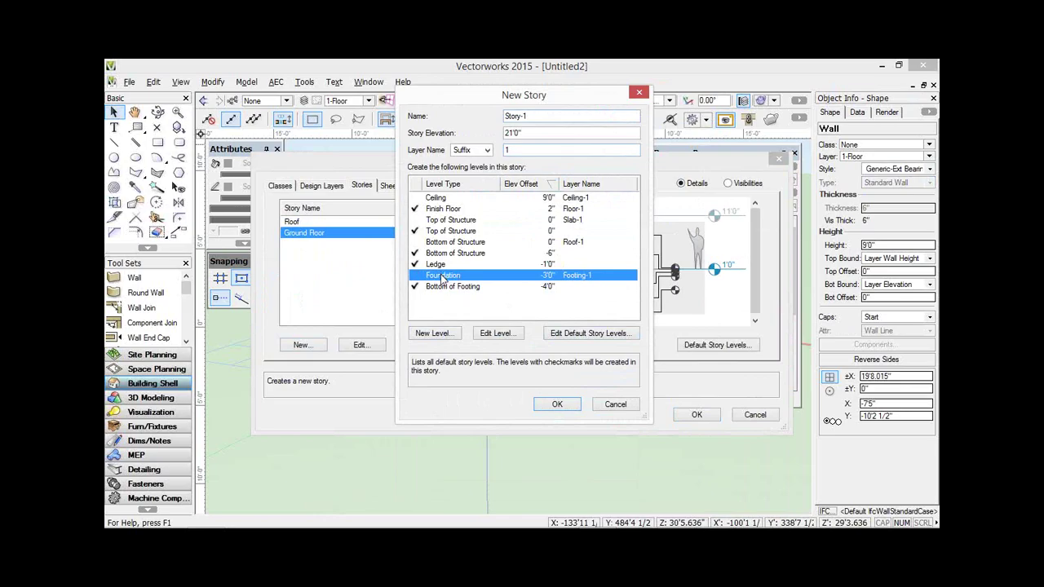
left_click(494, 334)
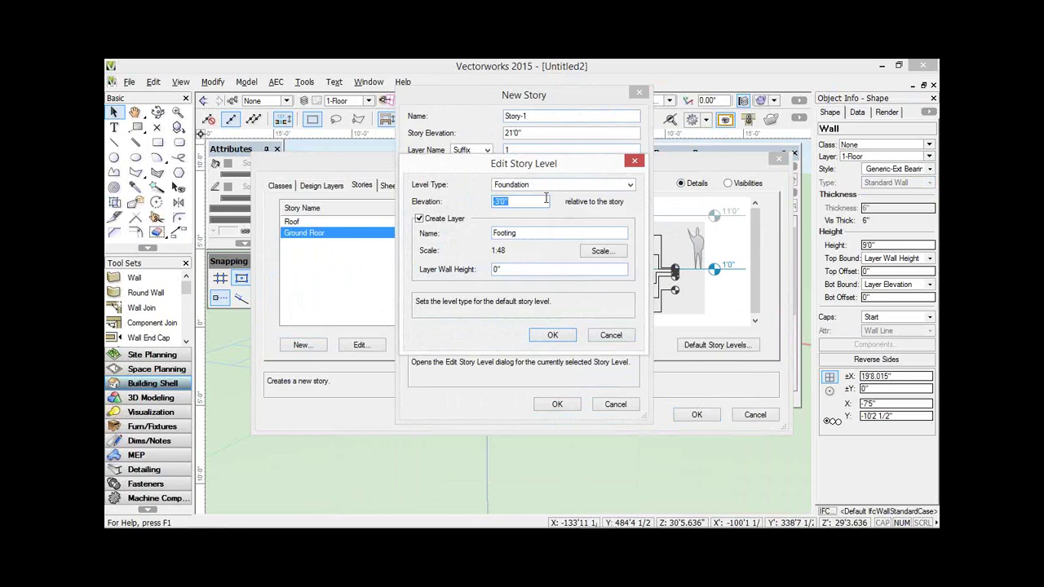
left_click(610, 336)
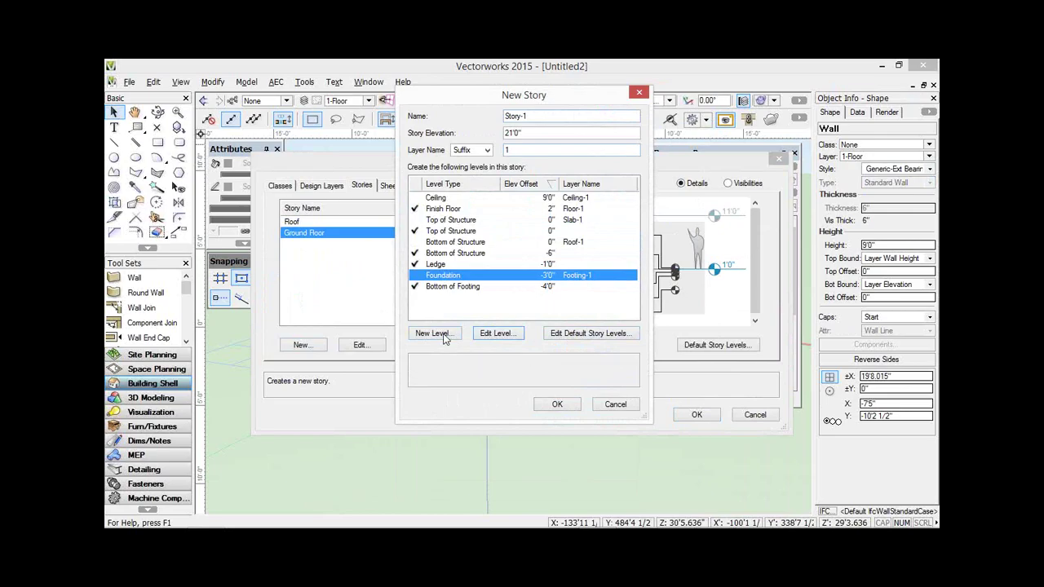
- Start another story level and assign it a new level type named Top of Footing
left_click(432, 334)
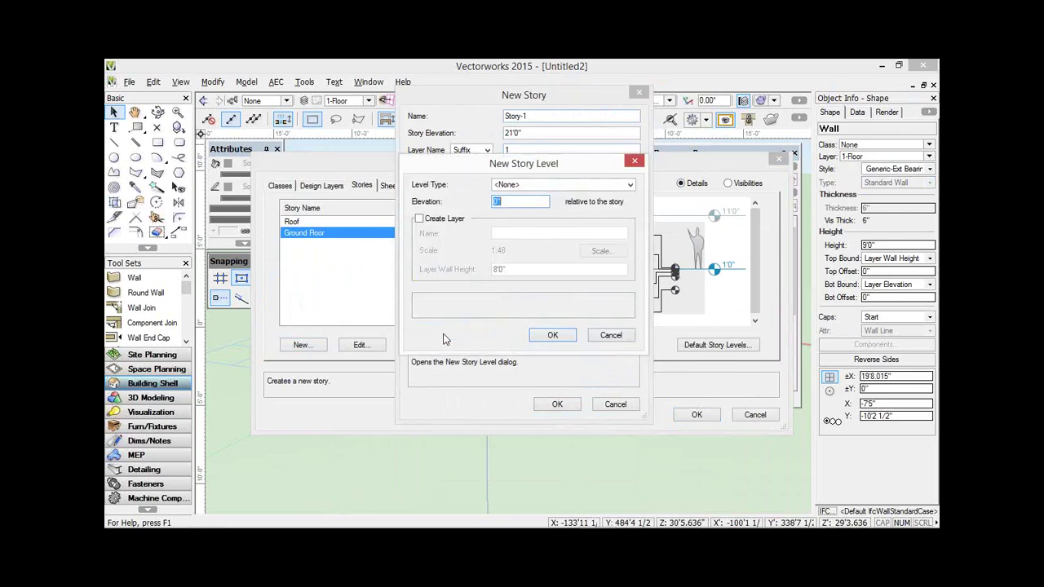
left_click(515, 186)
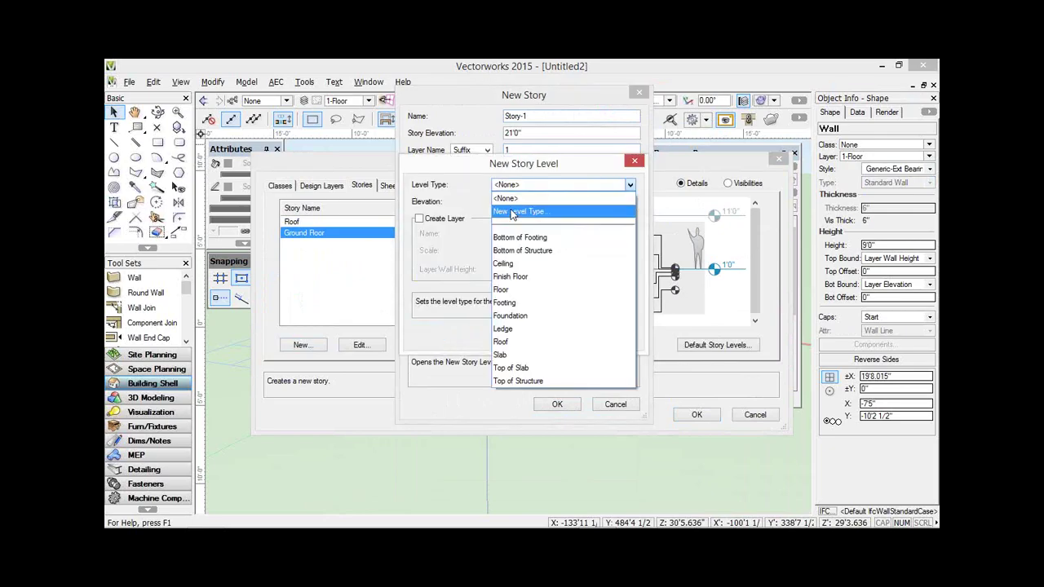
left_click(512, 212)
type("Bo")
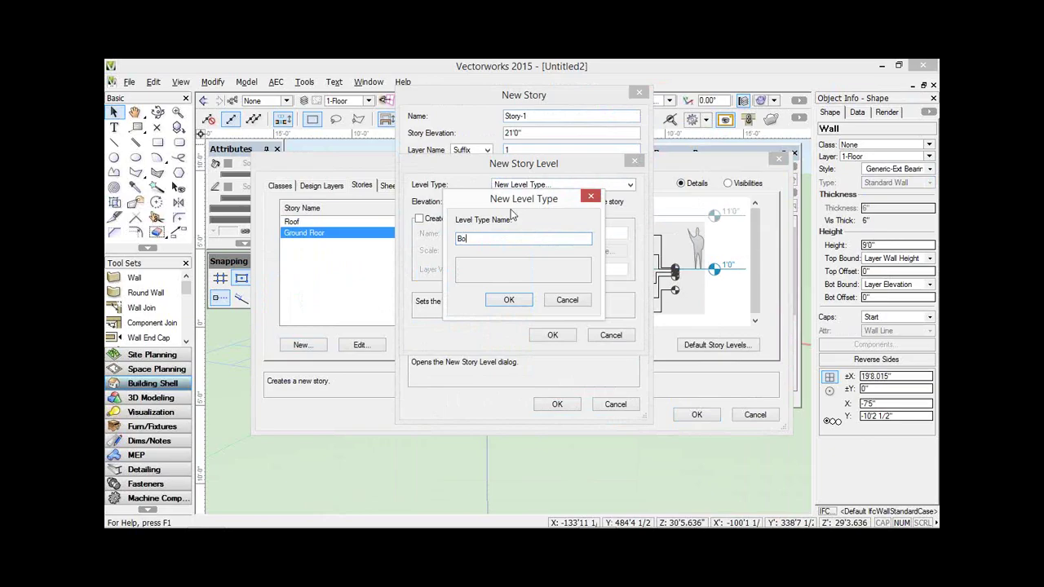
type("ttom")
type(" of ")
type("Foundation")
key("BackSpace")
key("BackSpace")
key("BackSpace")
key("BackSpace")
key("BackSpace")
key("BackSpace")
key("BackSpace")
key("BackSpace")
key("BackSpace")
key("BackSpace")
key("BackSpace")
key("BackSpace")
key("BackSpace")
key("BackSpace")
key("BackSpace")
key("BackSpace")
key("BackSpace")
key("BackSpace")
key("BackSpace")
key("BackSpace")
key("BackSpace")
type("Top of Footing")
left_click(509, 302)
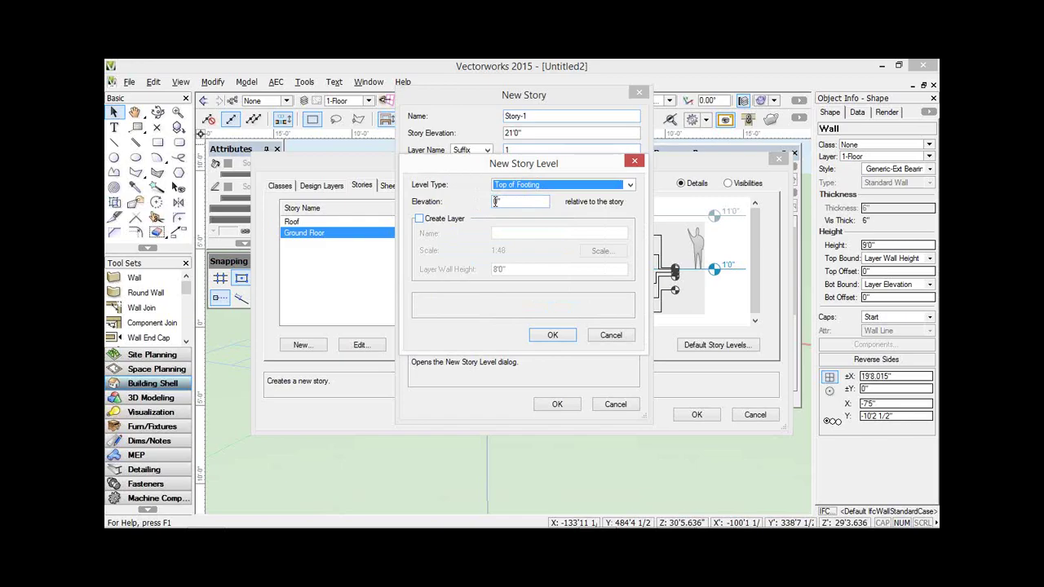
- Set the Top of Footing level's elevation to -3'4" relative to the story and add it to the level list
key("Tab")
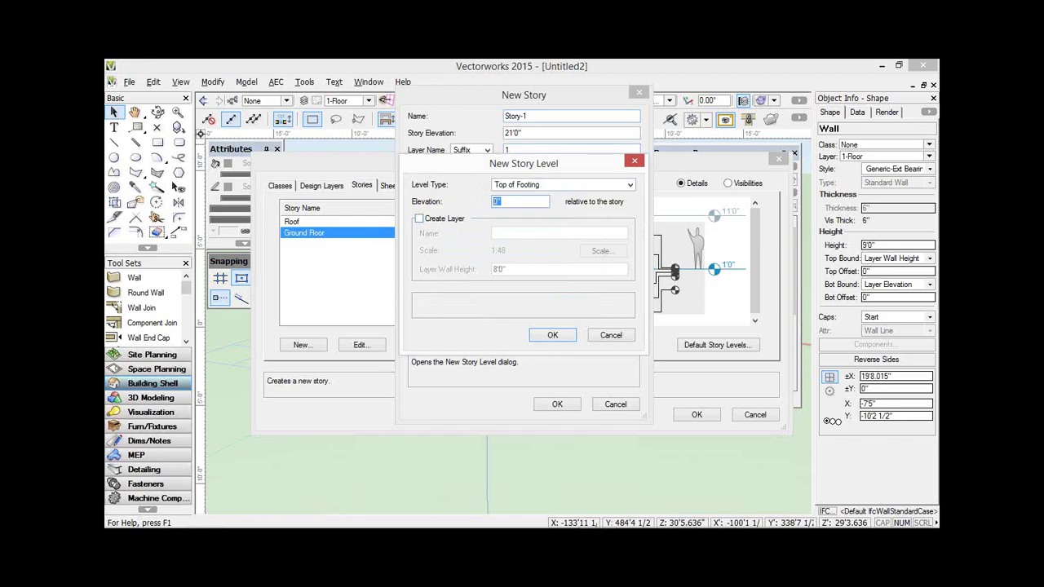
type("-3")
type("'4")
left_click(553, 336)
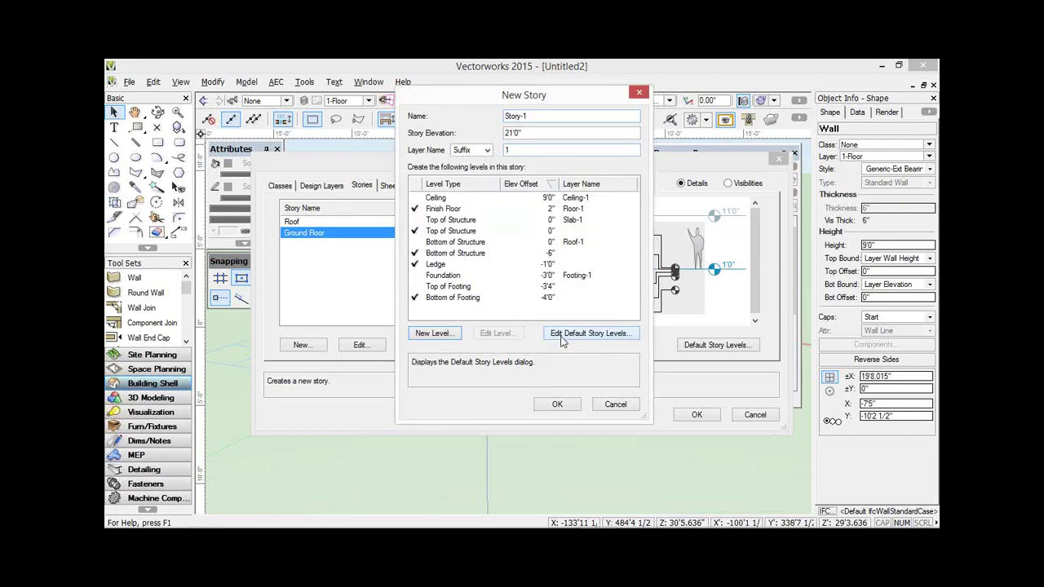
- Include the Top of Footing level in the new story, and switch the Slab-1 layer's Top of Structure level on and back off
left_click(415, 287)
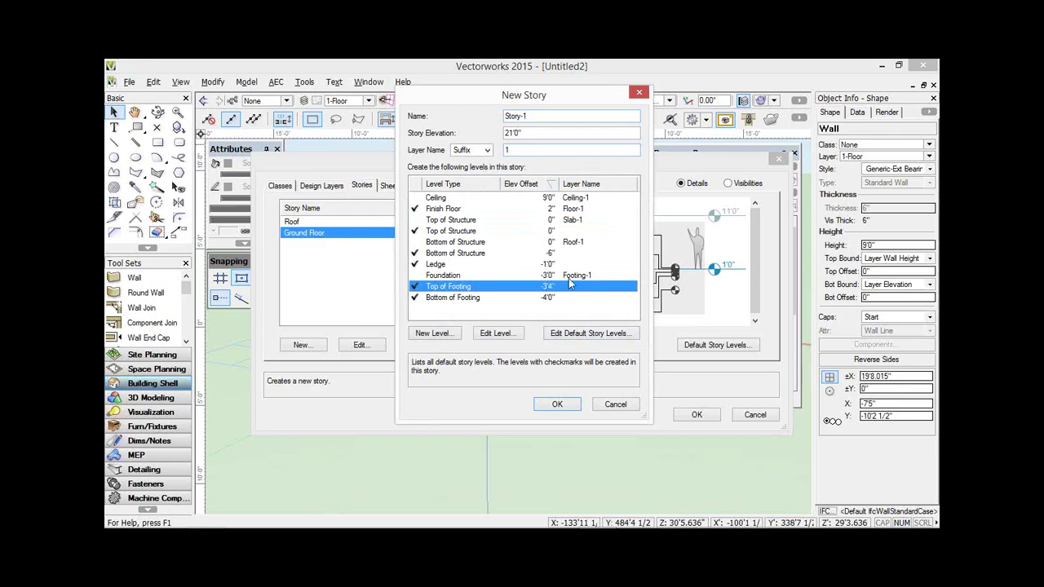
left_click(417, 221)
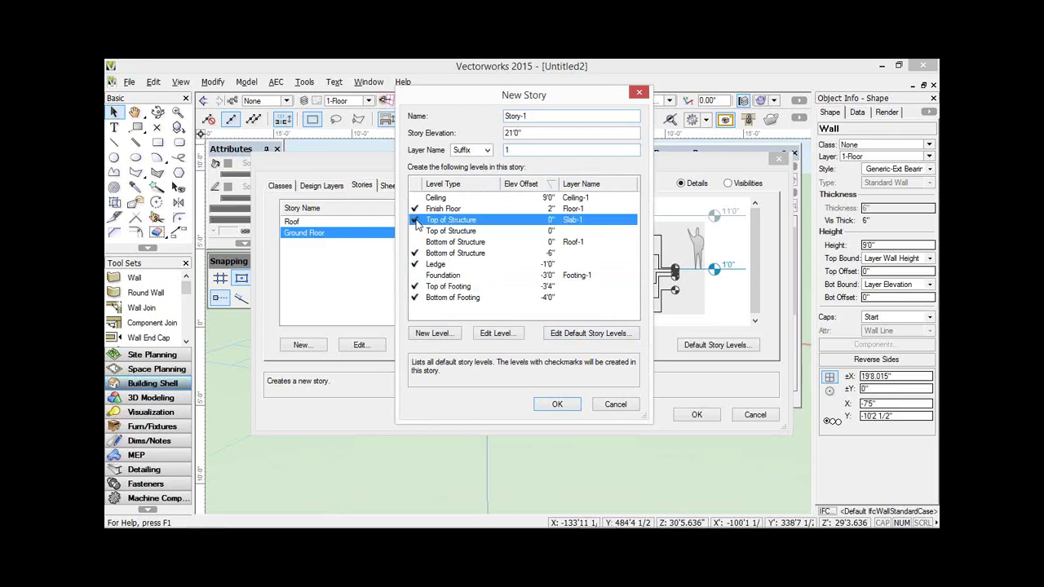
left_click(416, 221)
- Start another story level and assign it a new level type named Bottom of Slab
left_click(441, 333)
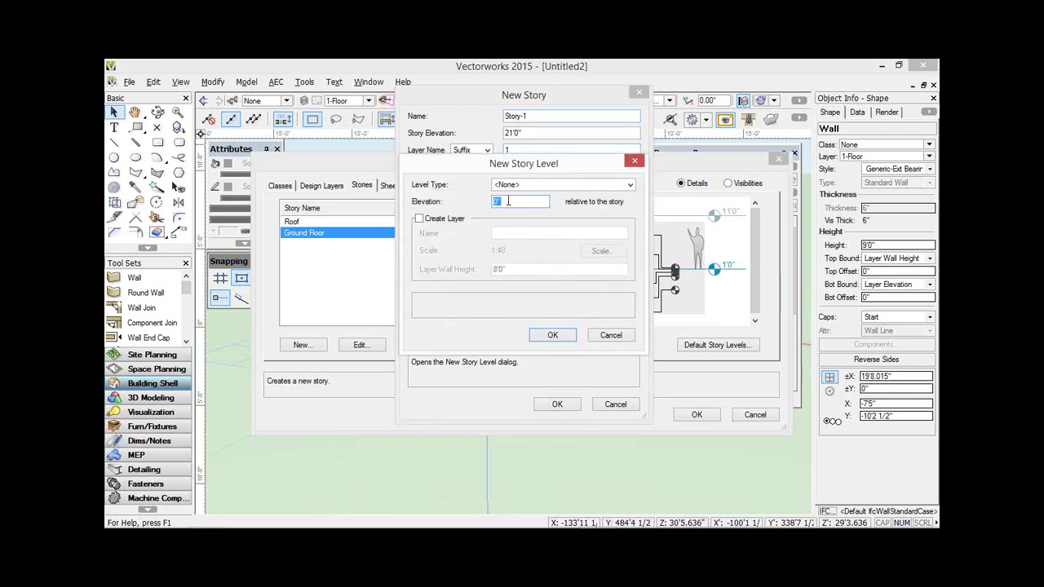
left_click(519, 185)
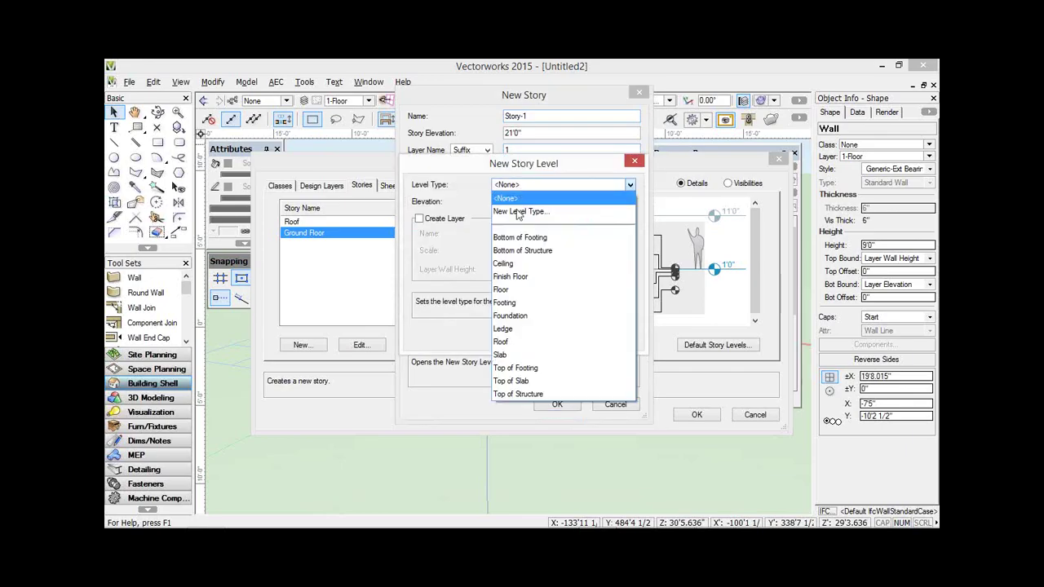
left_click(518, 212)
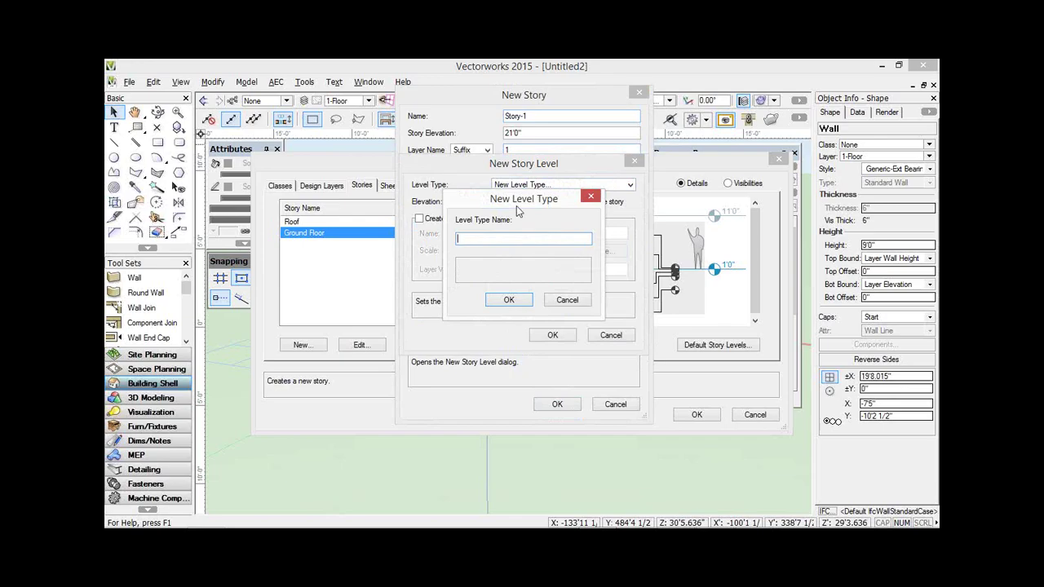
type("Bottom of Slab")
left_click(507, 300)
key("Tab")
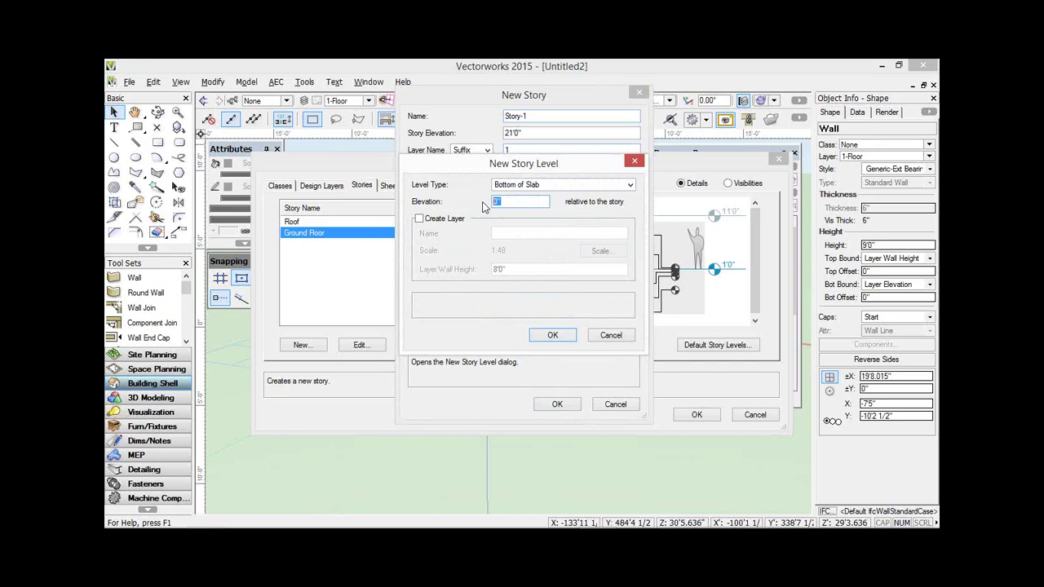
- Set the Bottom of Slab level's elevation to -4" with a layer named Foundation and layer wall height 0, and add the level
type("-4")
left_click(438, 218)
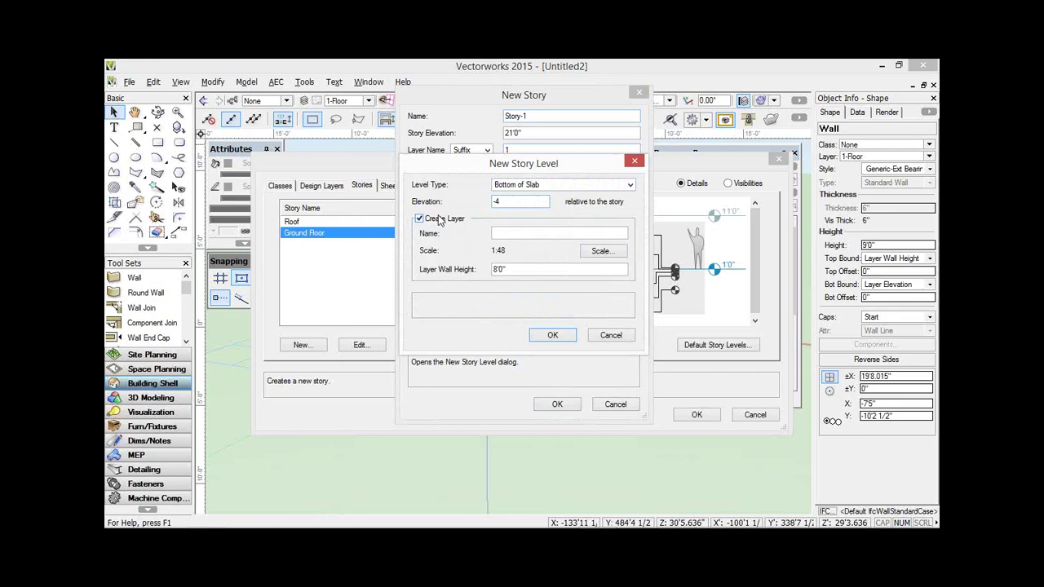
left_click(505, 233)
type("Foundations")
key("BackSpace")
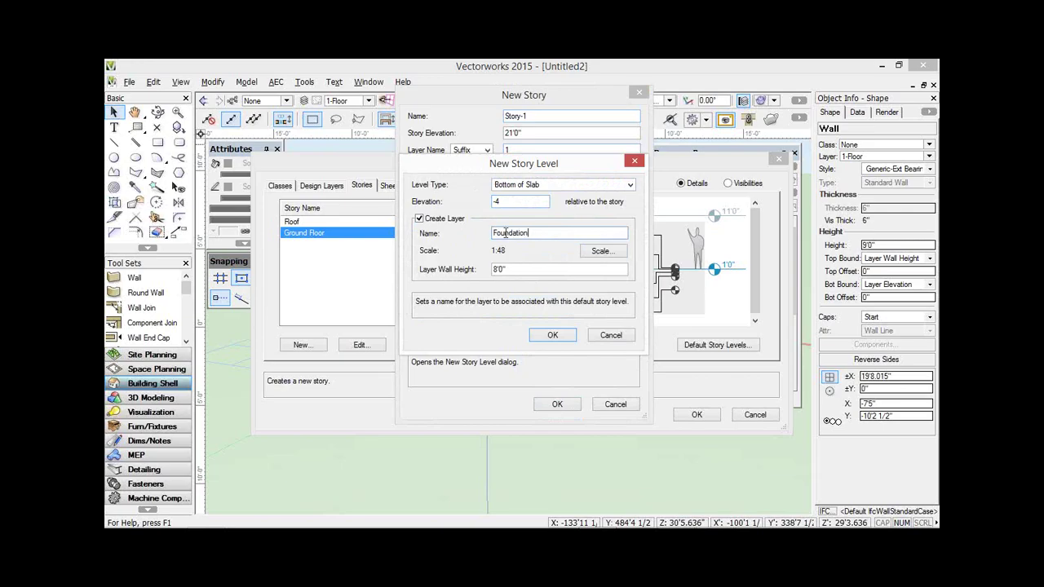
left_click(485, 269)
type("0")
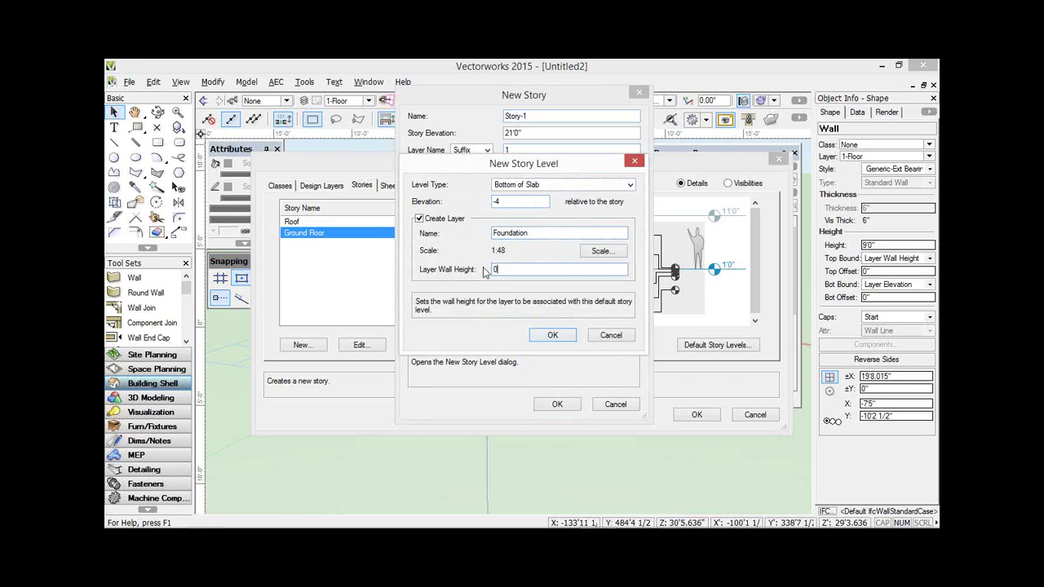
left_click(555, 336)
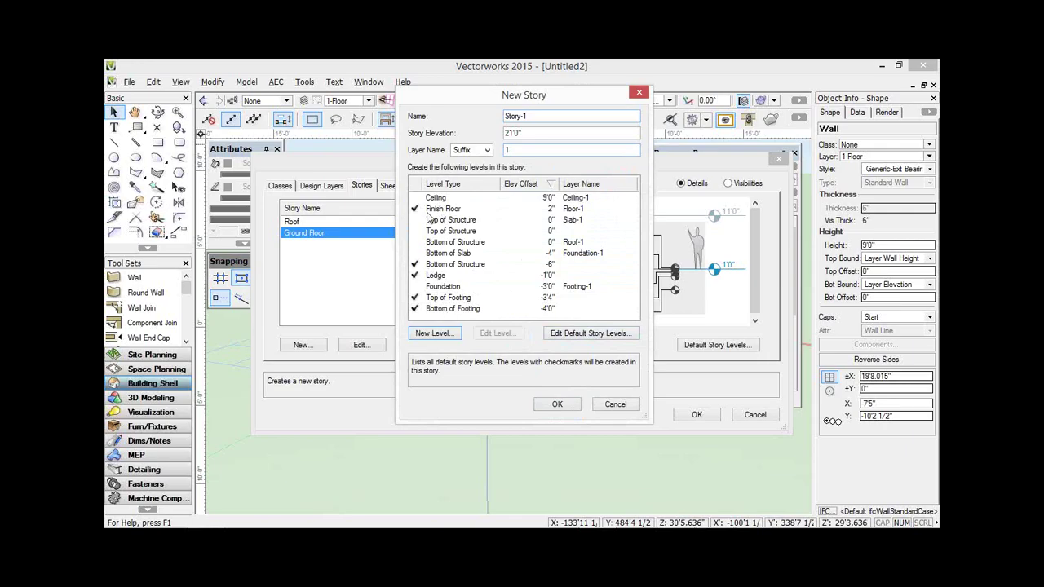
- Set the Finish Floor level's elevation to 0" and include that level in the story in place of the 2" one
left_click(535, 209)
left_click(499, 334)
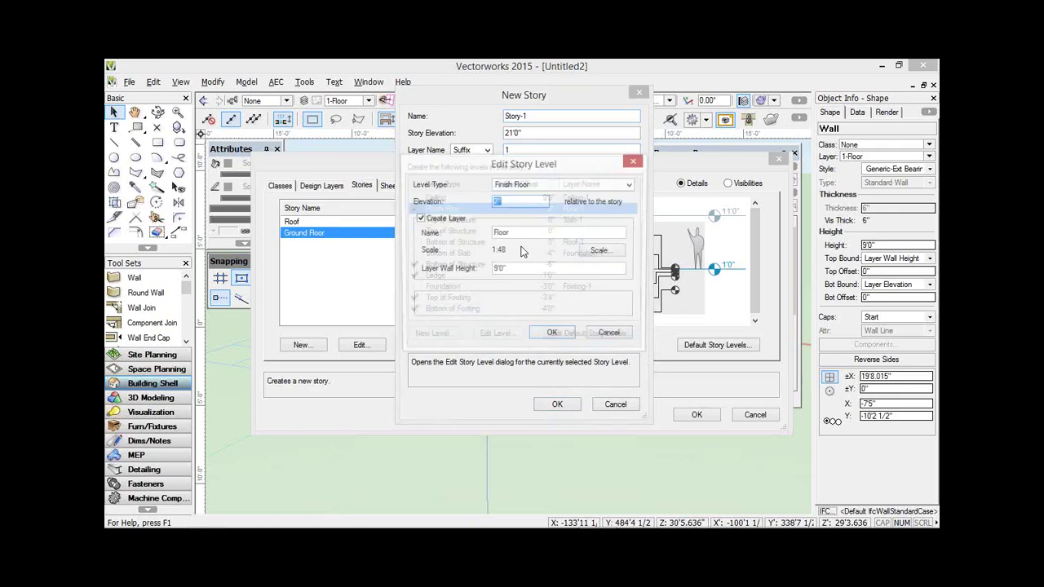
left_click(552, 335)
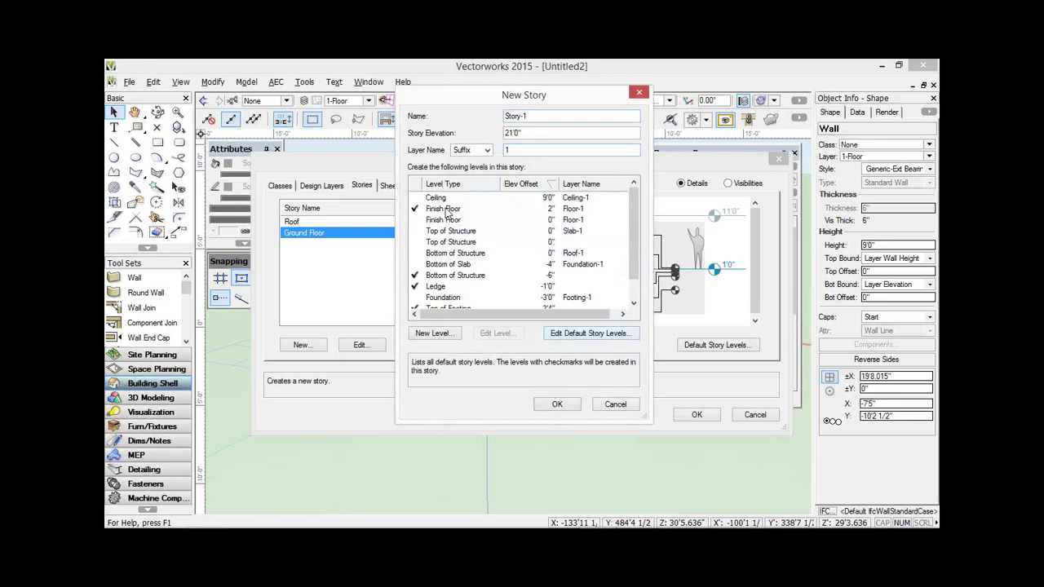
left_click(446, 209)
left_click(447, 219)
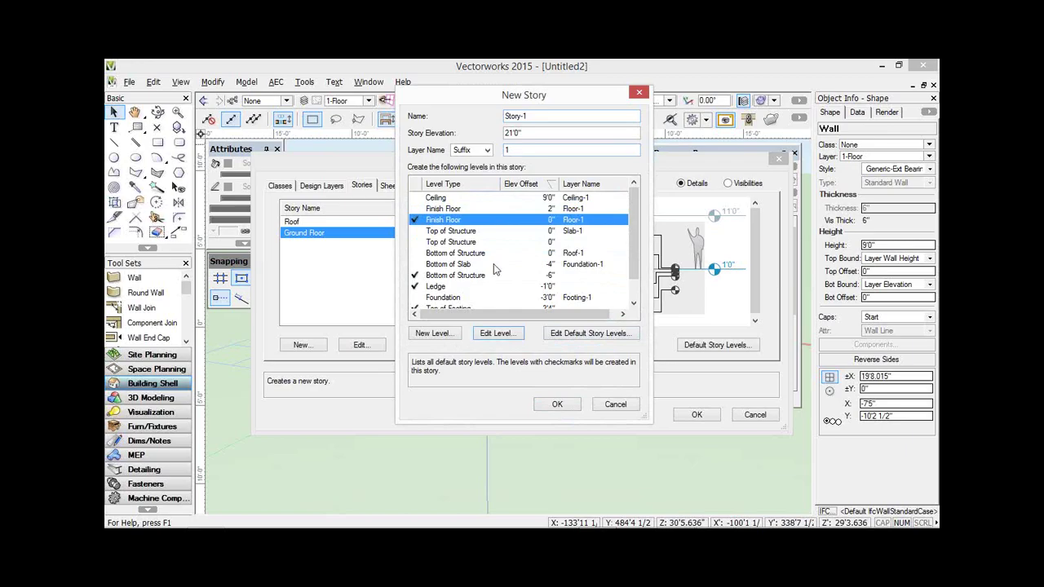
- Include the Bottom of Slab level in the story and exclude the -6" Bottom of Structure and Ledge levels
left_click(437, 265)
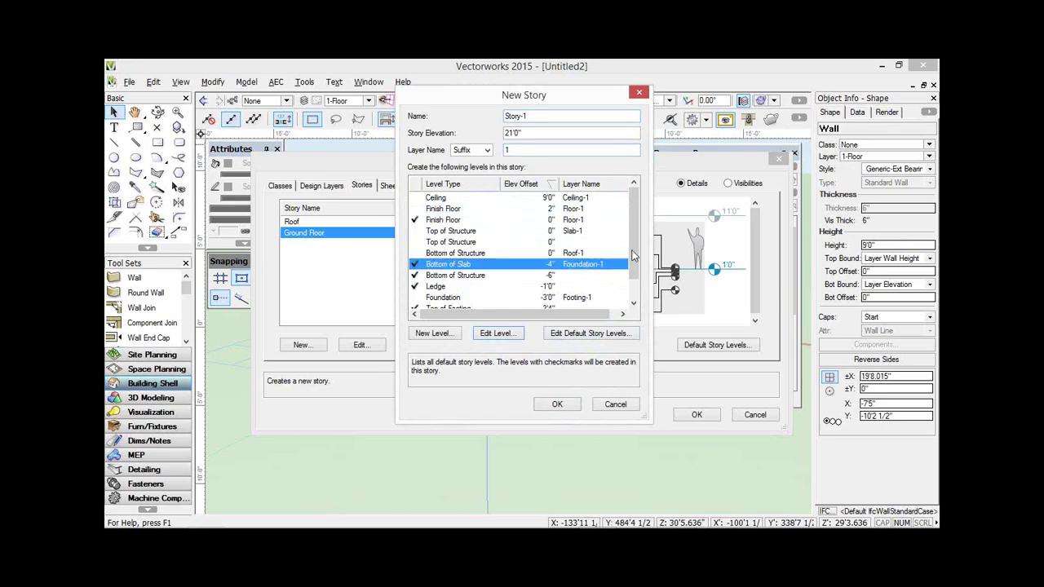
scroll(429, 261, "down", 1)
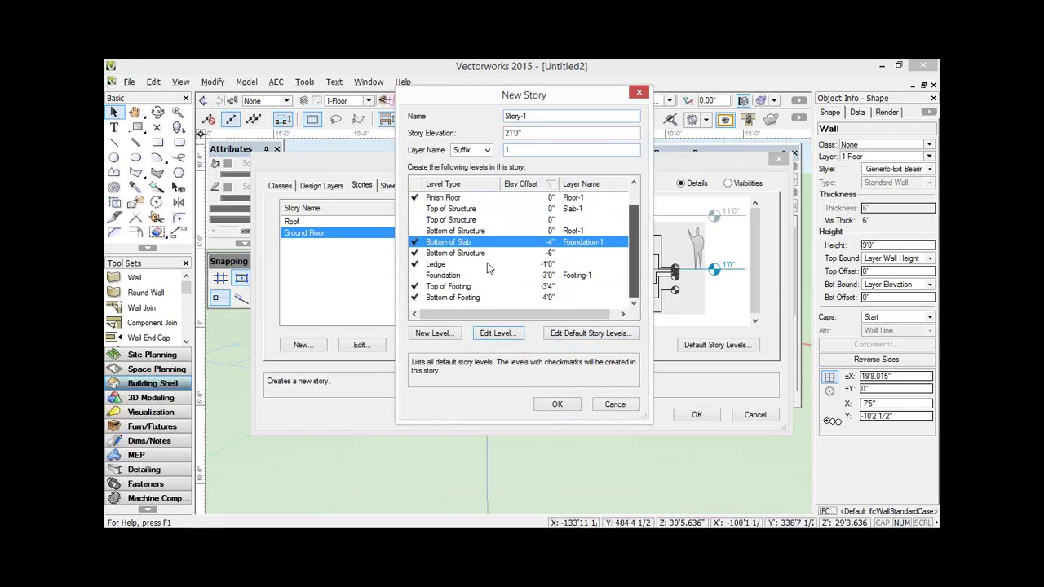
left_click(423, 253)
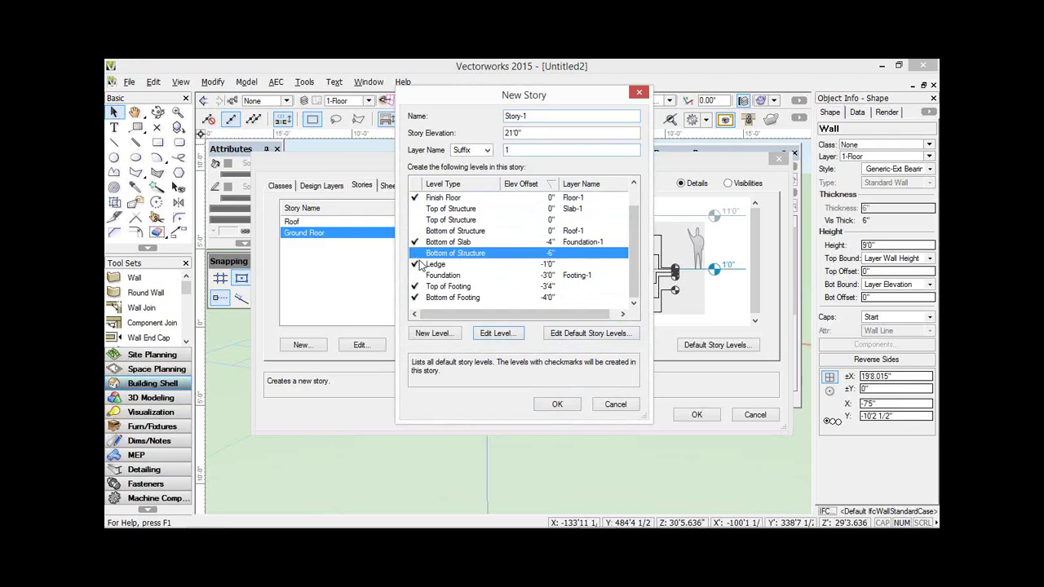
left_click(425, 265)
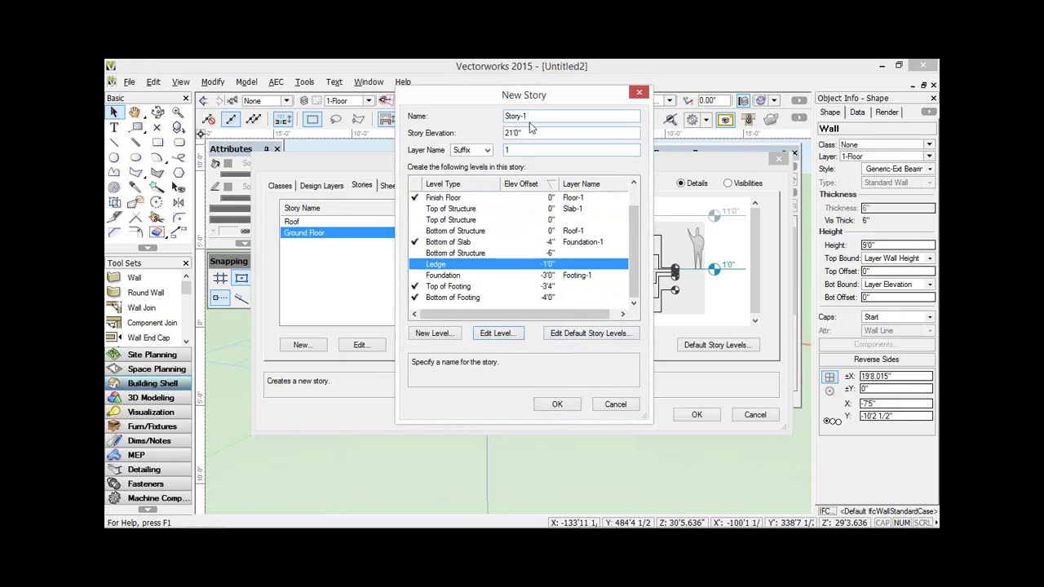
- Try to create the story with layer name suffix 1, and clear the suffix
key("Tab")
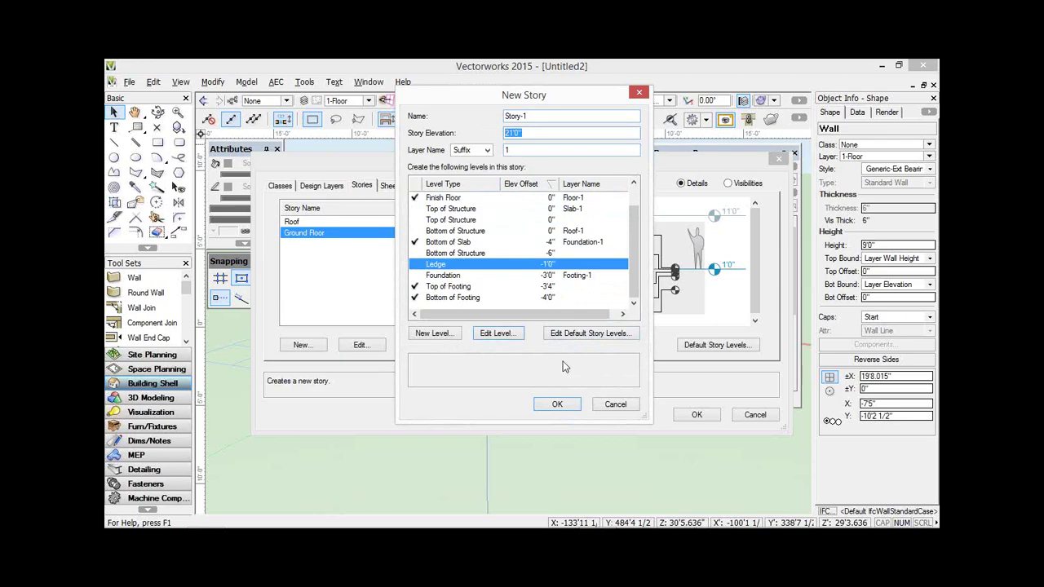
left_click(554, 405)
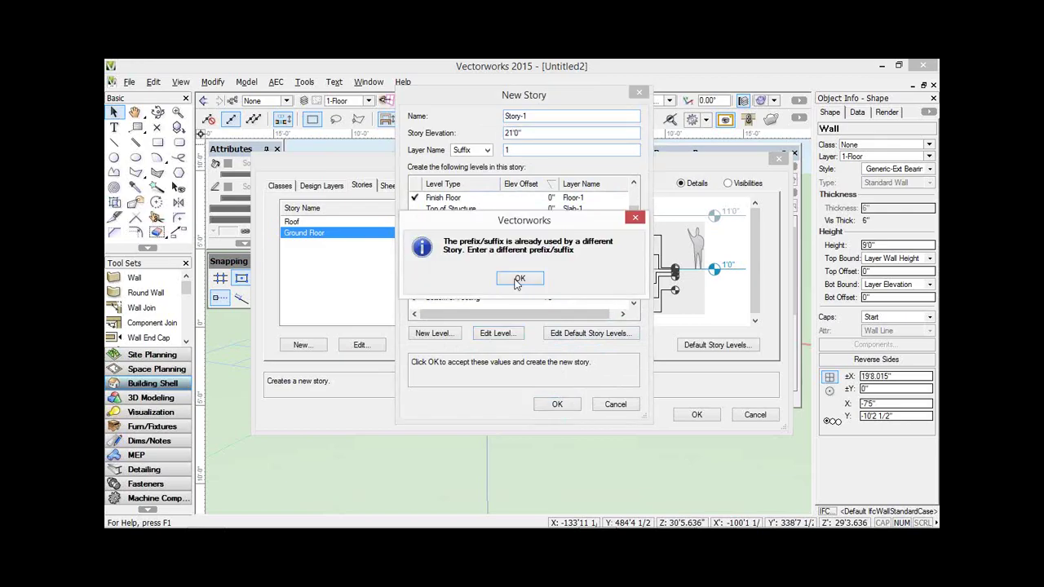
key("Return")
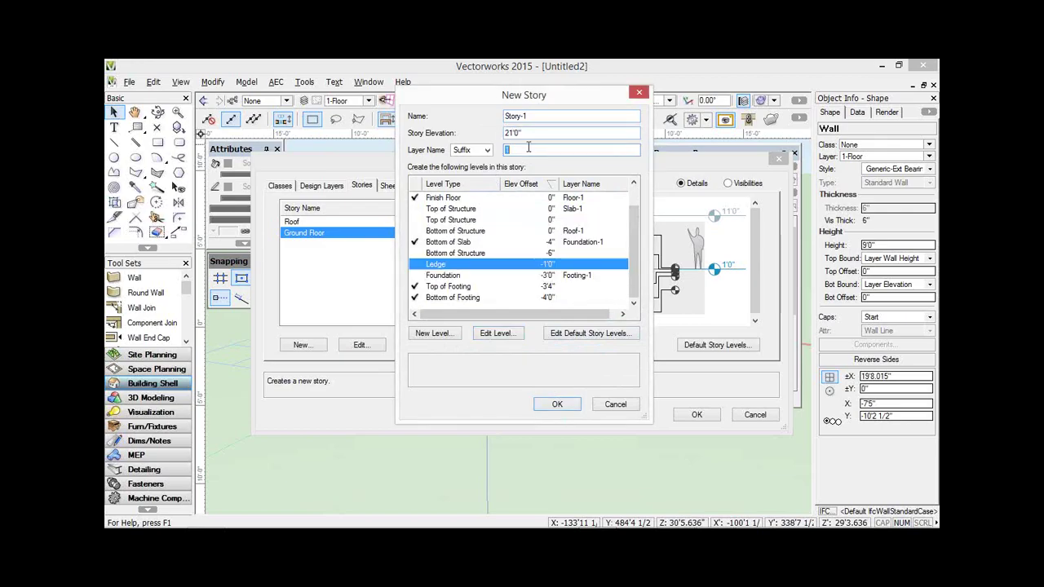
type("2")
key("BackSpace")
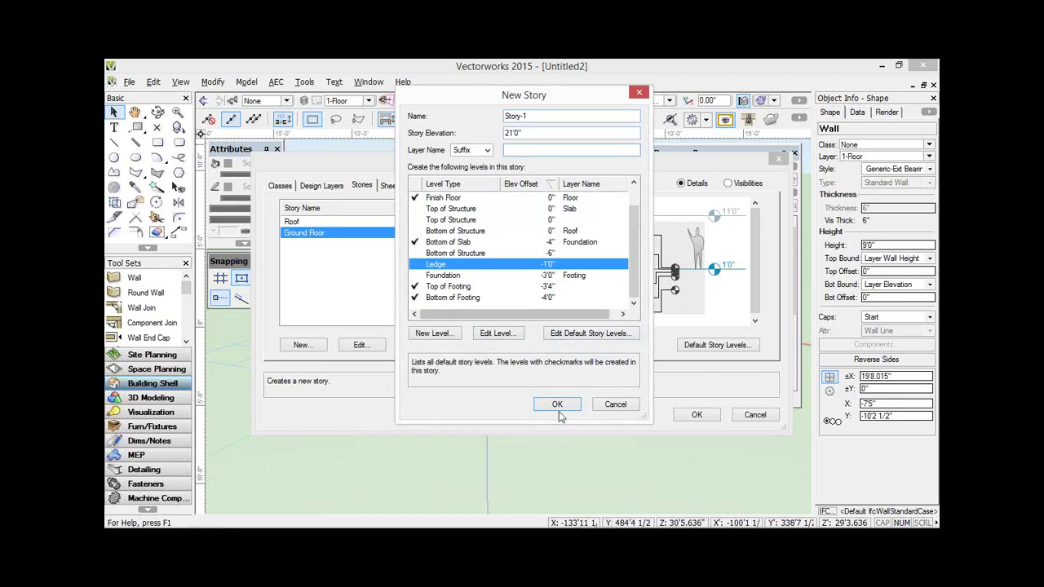
- Name the story Story-3, set its layer name suffix to 3, and create the story
left_click(533, 115)
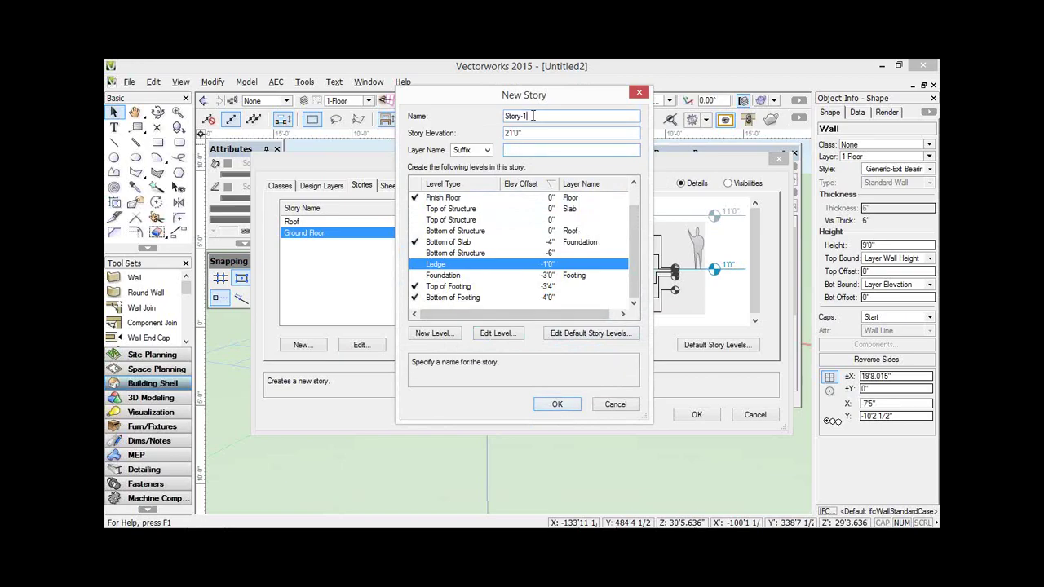
key("BackSpace")
type("3")
left_click(534, 150)
type("3")
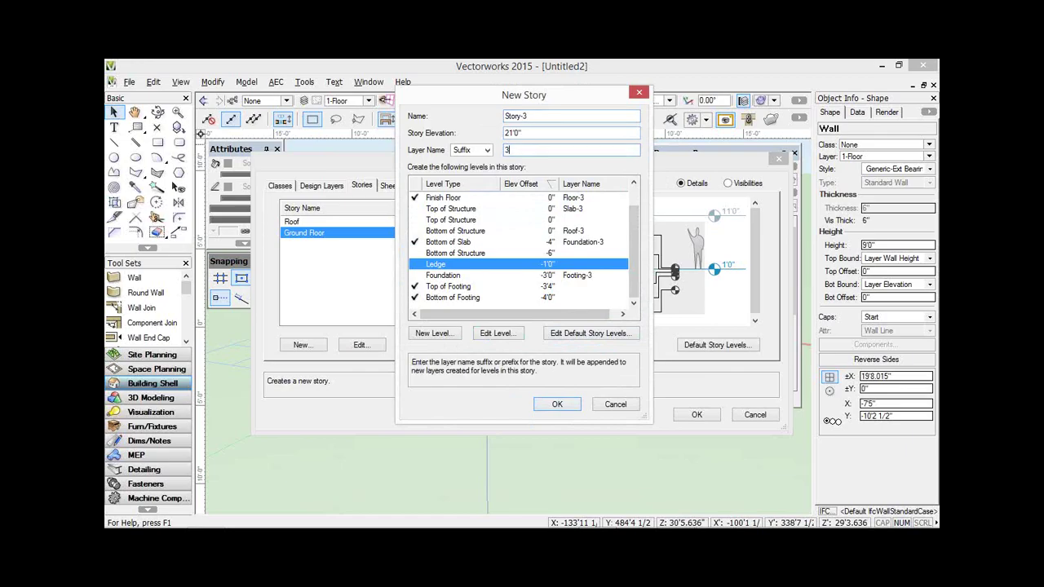
left_click(554, 407)
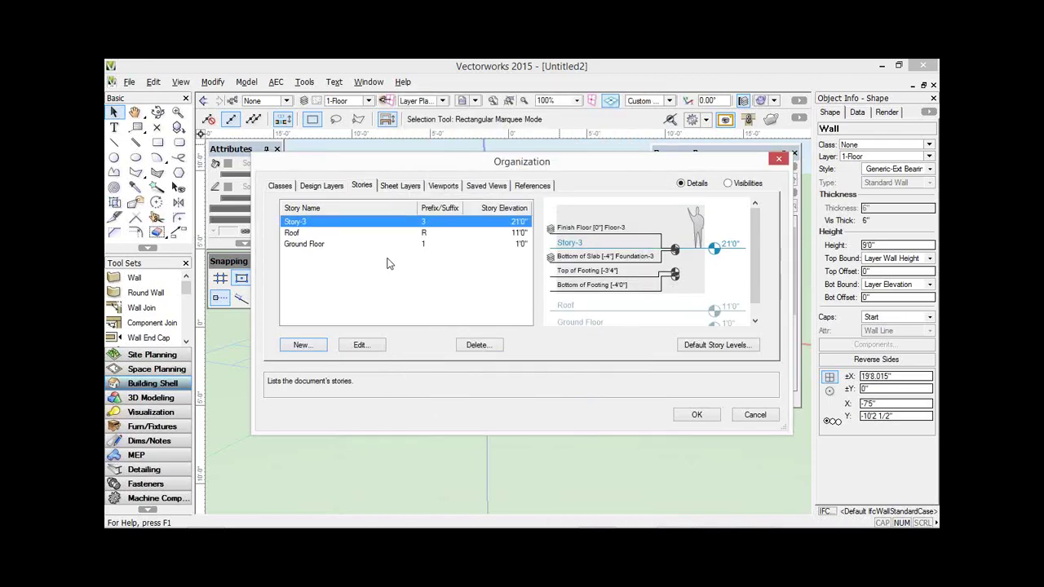
- Delete the Ground Floor story along with its layers, and delete the Roof story while keeping its layer
left_click(335, 243)
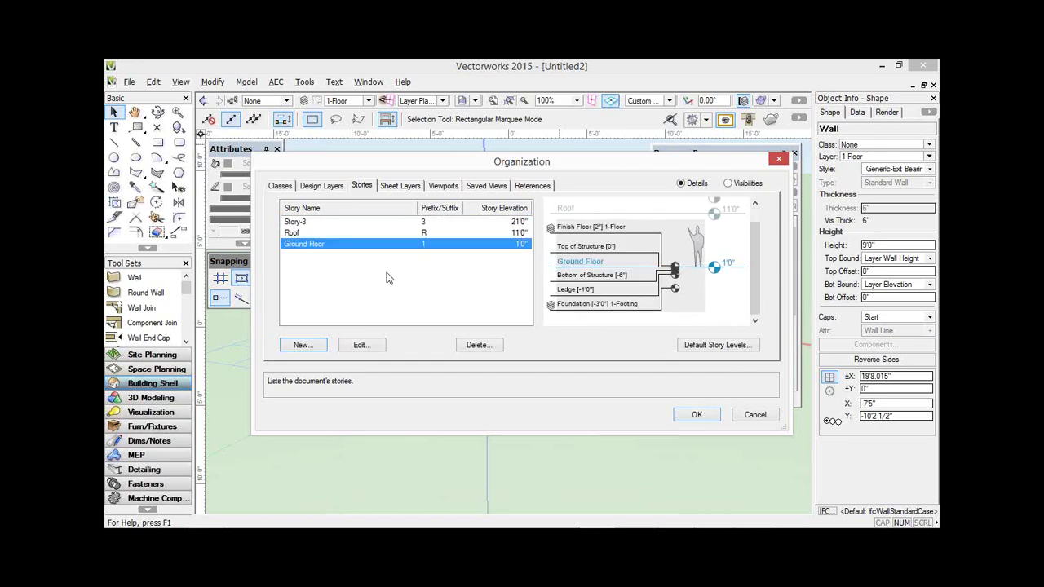
left_click(479, 345)
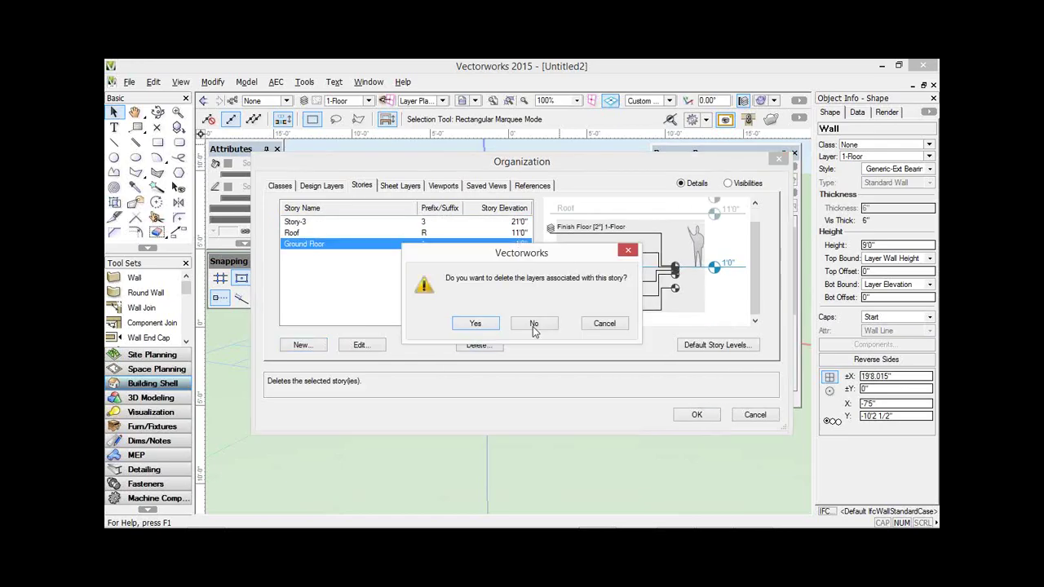
left_click(475, 324)
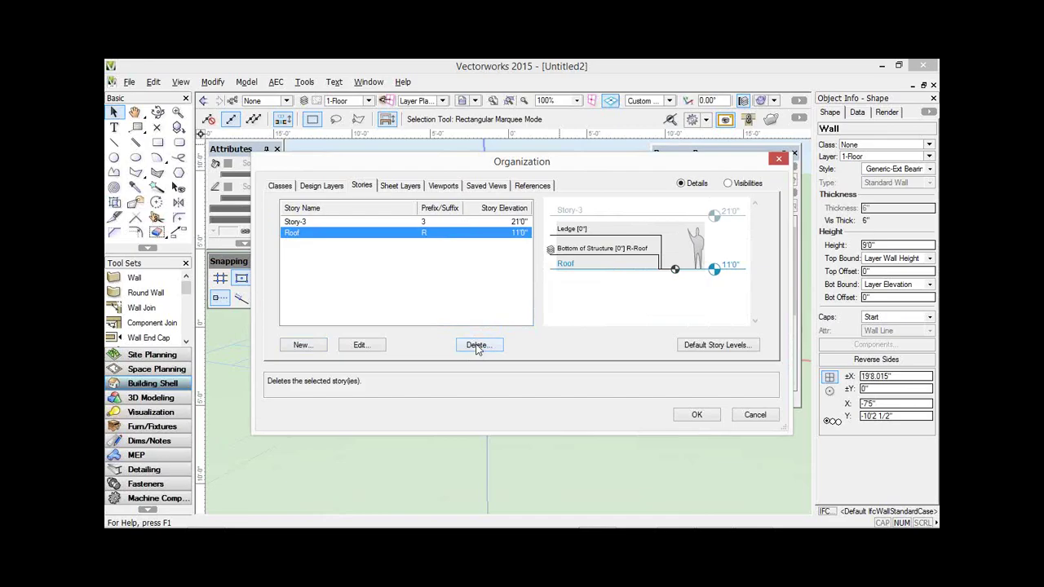
left_click(478, 346)
key("Escape")
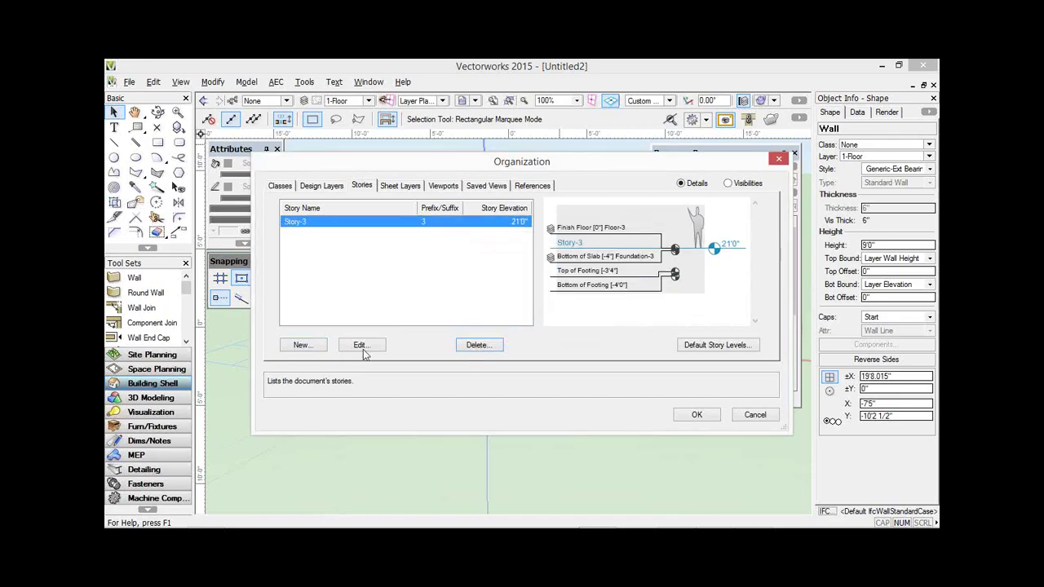
- Rename the remaining story as Story-1 and set its layer name suffix to 1
left_click(361, 346)
left_click(535, 117)
key("BackSpace")
type("1")
key("Tab")
key("Tab")
key("Tab")
type("1")
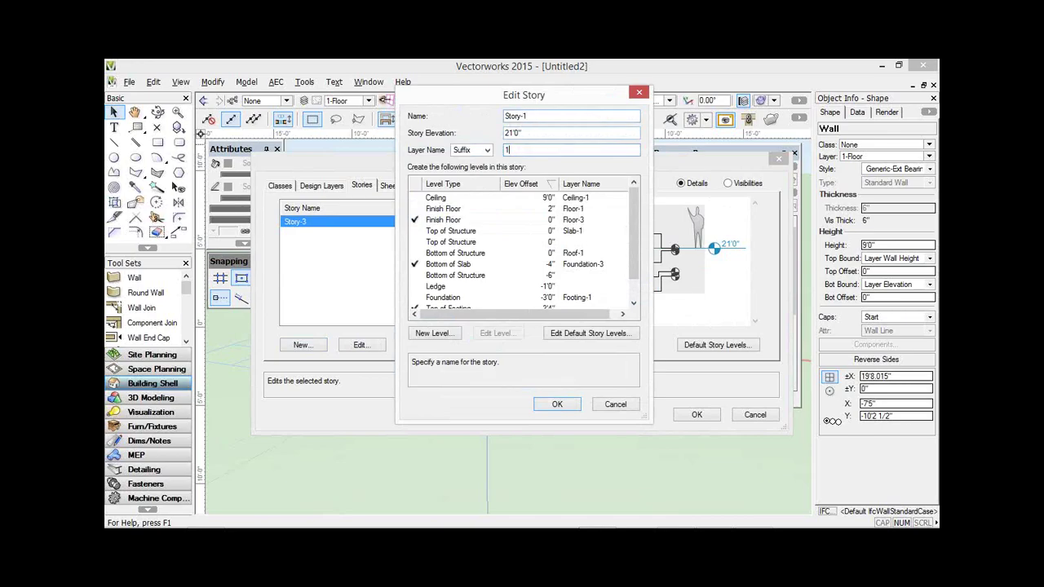
- Set Story-1's elevation to 0 and apply the story edits
key("shift+Tab")
key("shift+Tab")
type("0")
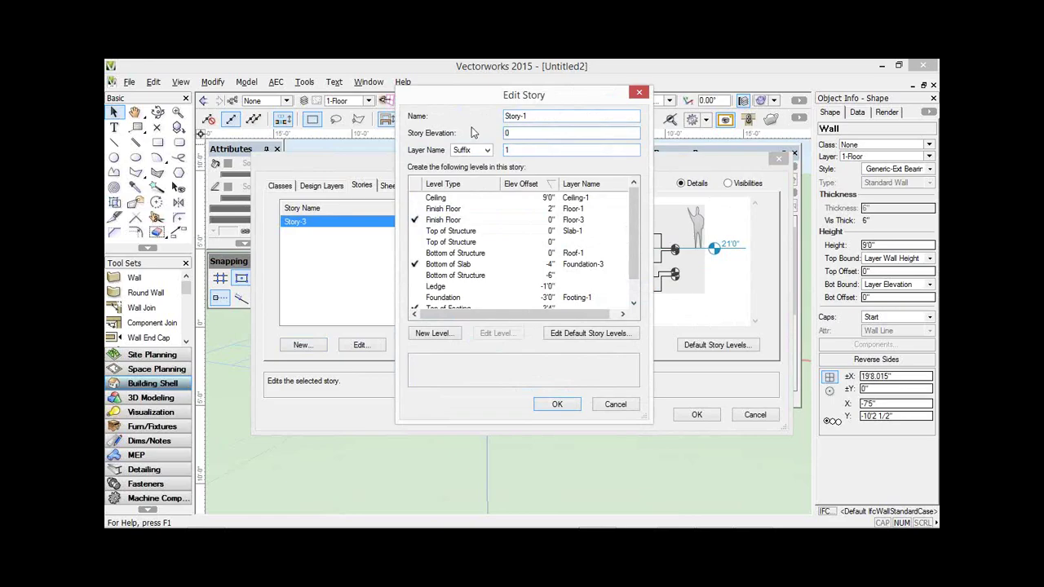
key("Return")
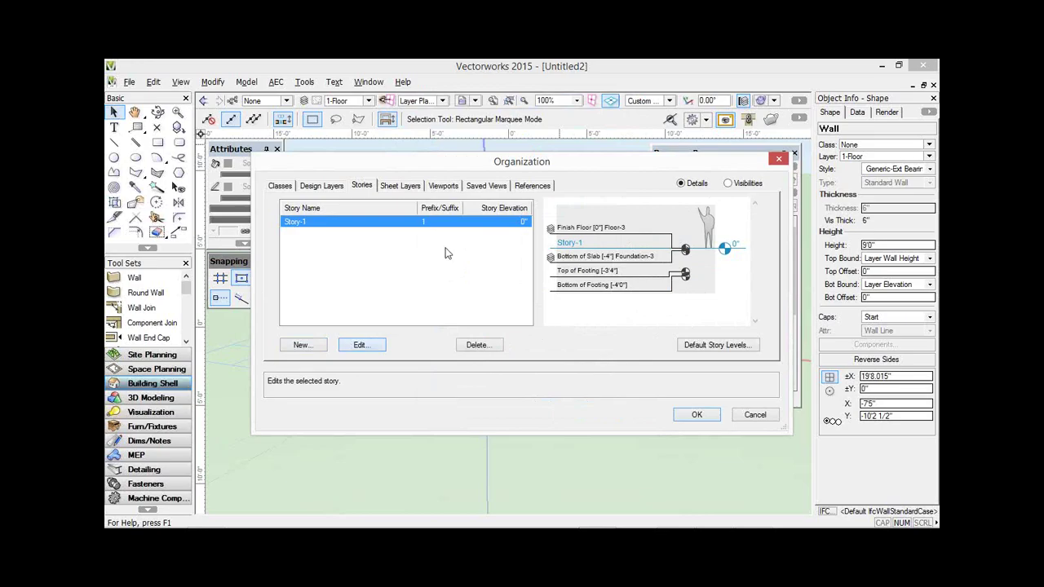
- Review Story-1's levels, make Foundation-3 the active design layer, and accept the organization changes
left_click(364, 345)
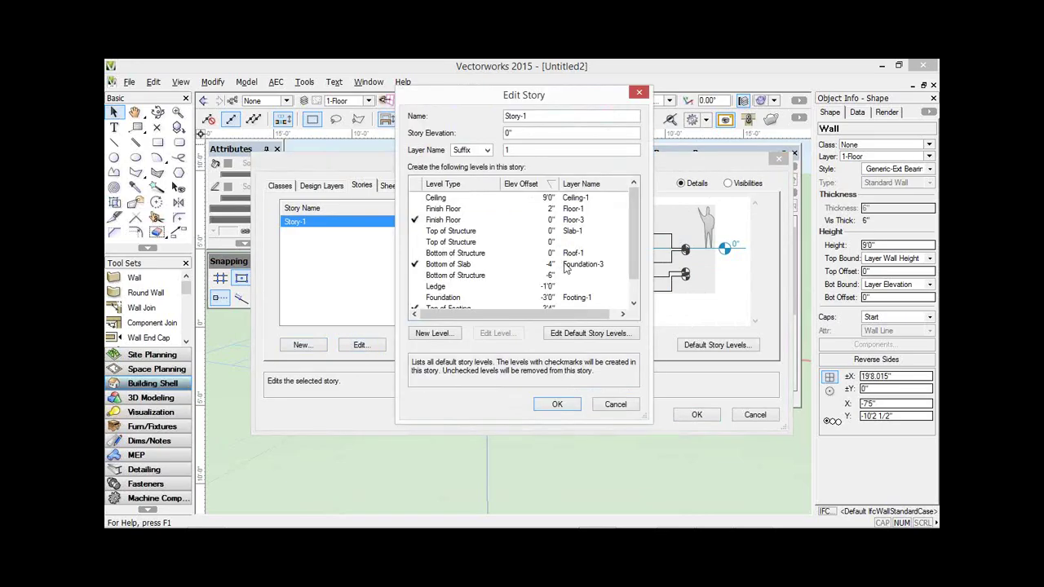
left_click(557, 405)
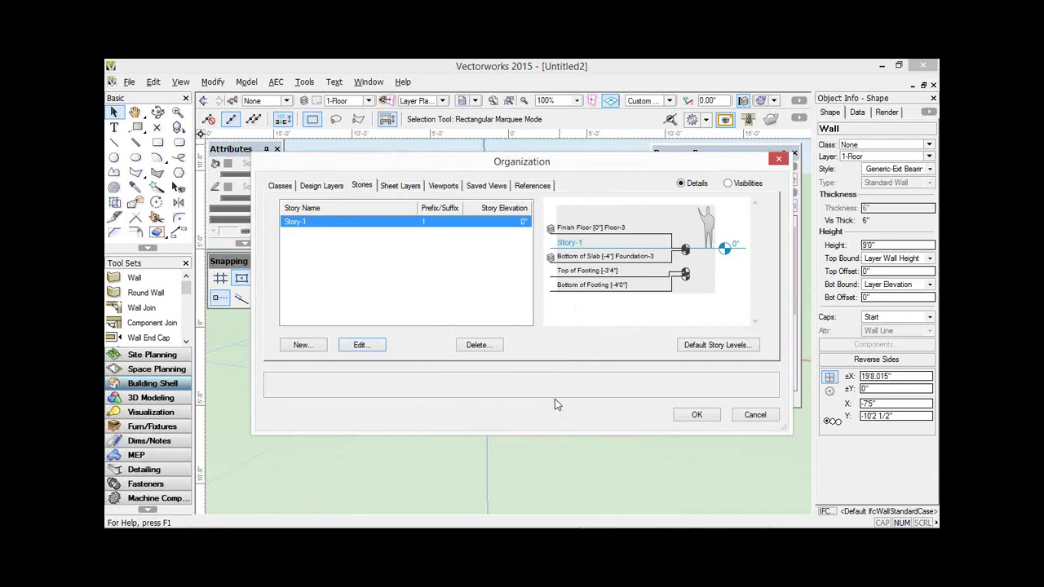
left_click(320, 186)
left_click(321, 233)
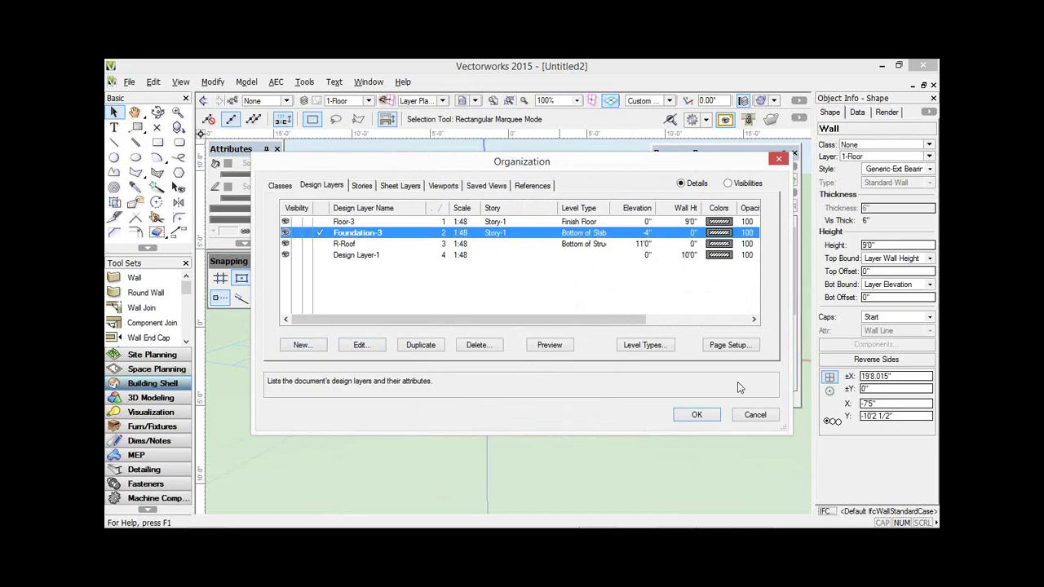
left_click(696, 416)
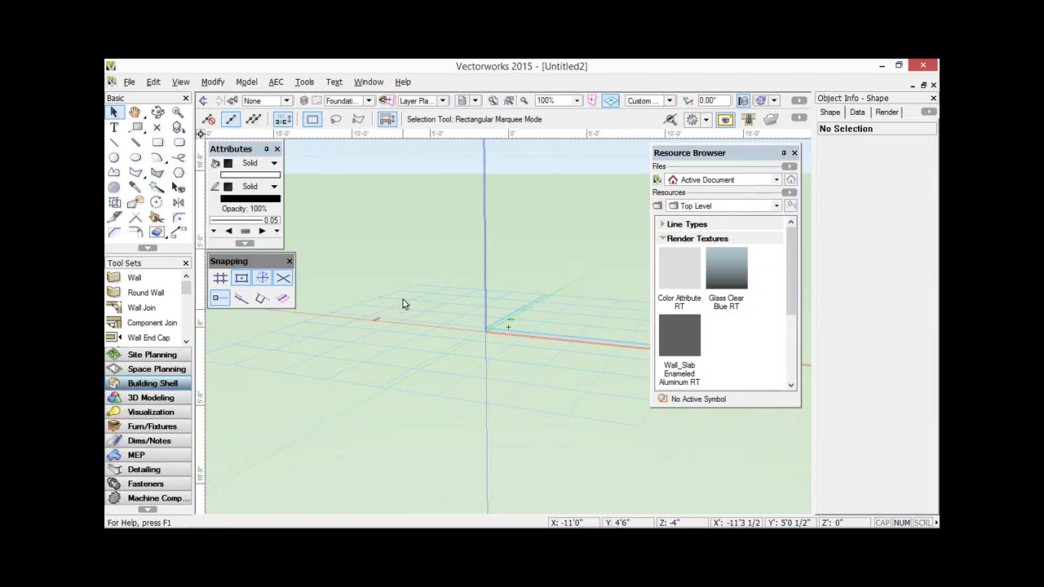
- Try to set the Wall tool's thickness to 12 and bind its height between Bottom of Footing and Top of Footing
left_click(150, 281)
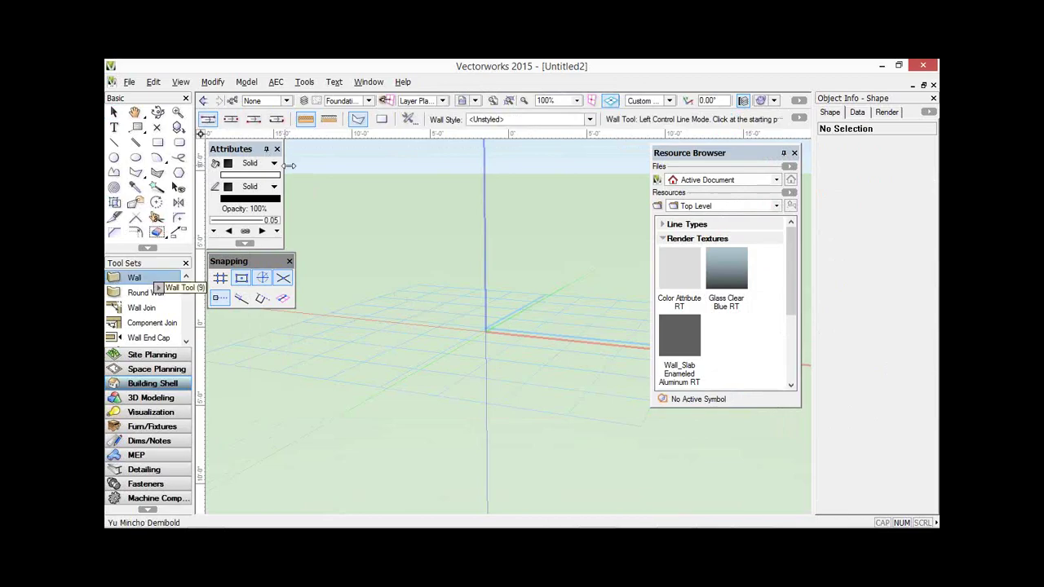
left_click(408, 119)
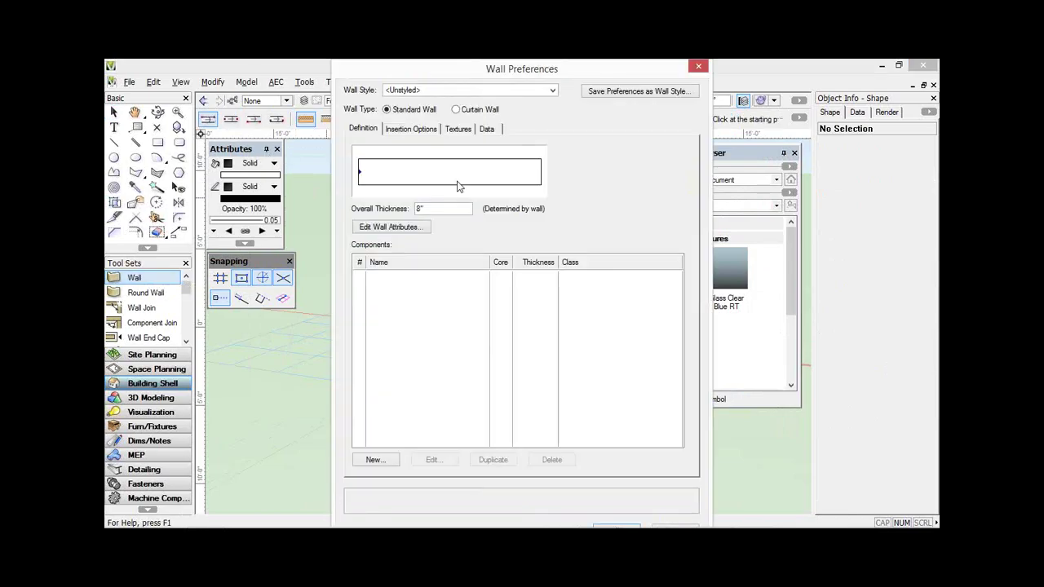
double_click(437, 209)
type("12")
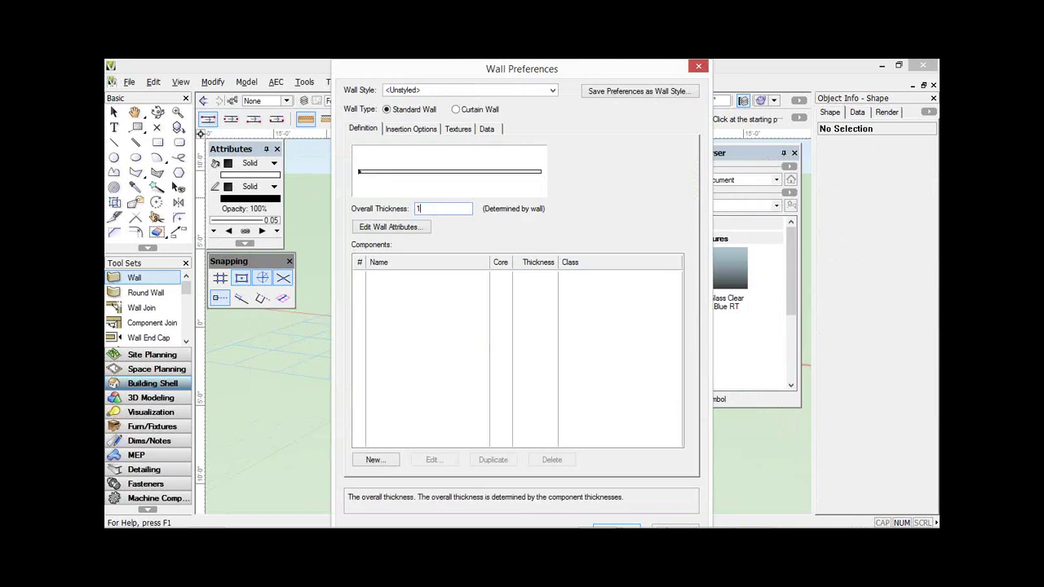
left_click(409, 132)
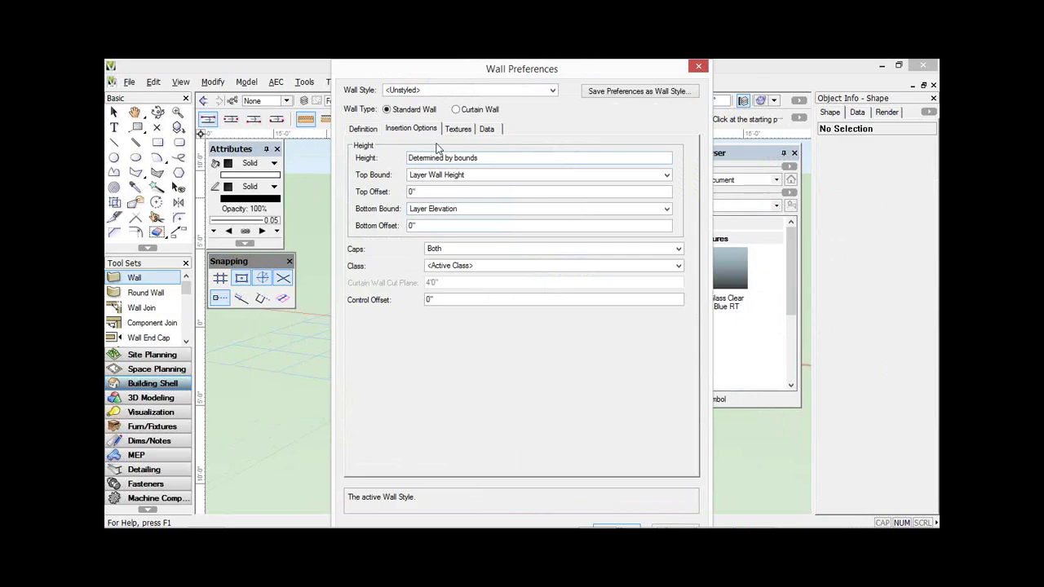
left_click(441, 176)
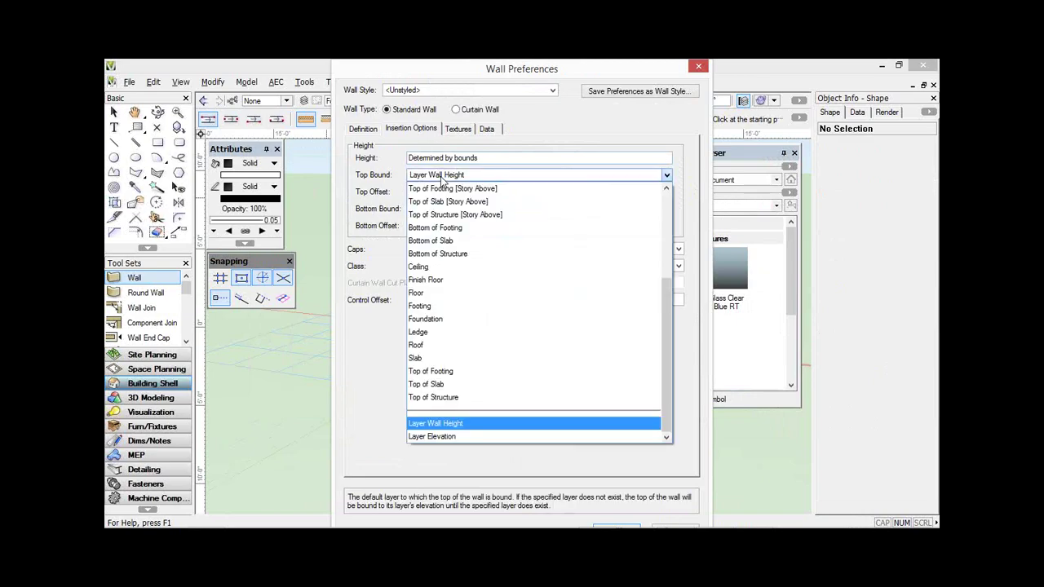
left_click(471, 373)
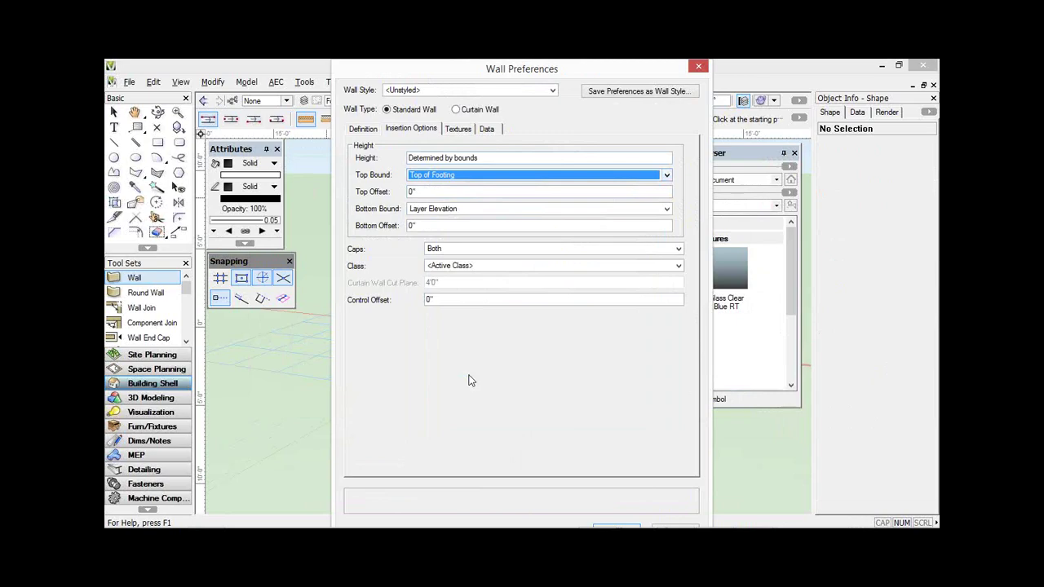
left_click(453, 210)
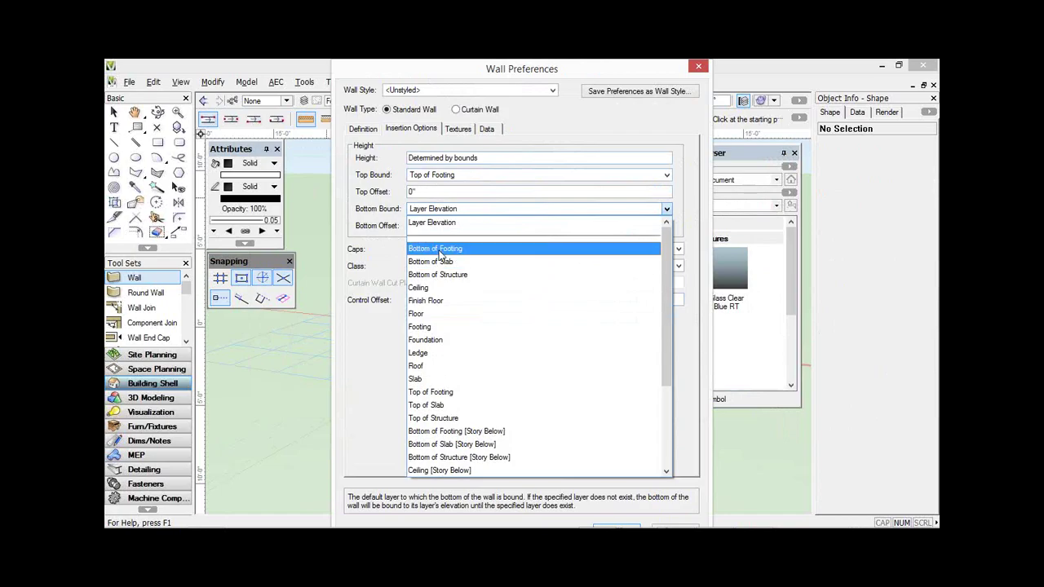
left_click(440, 249)
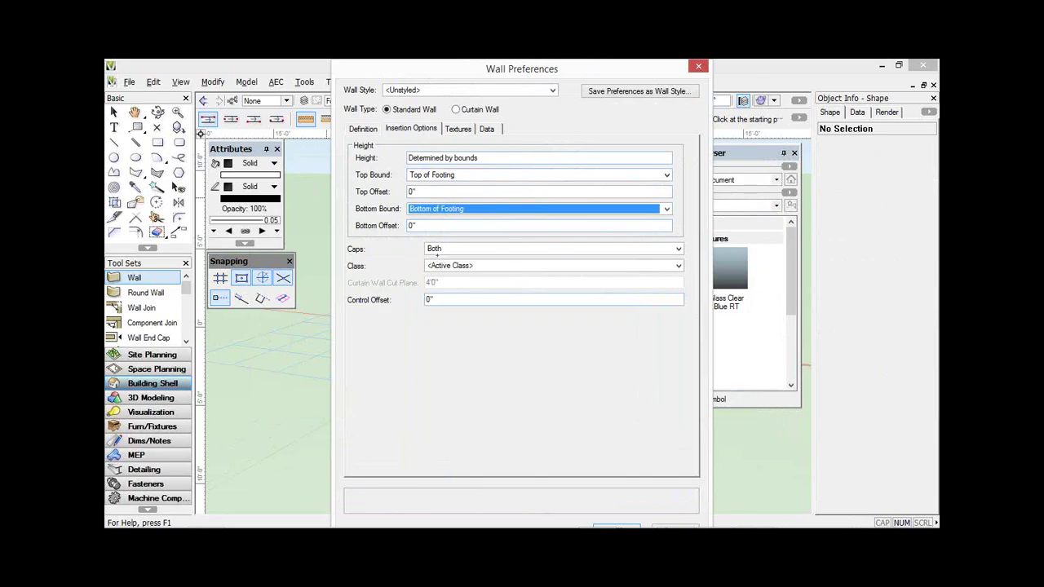
key("Return")
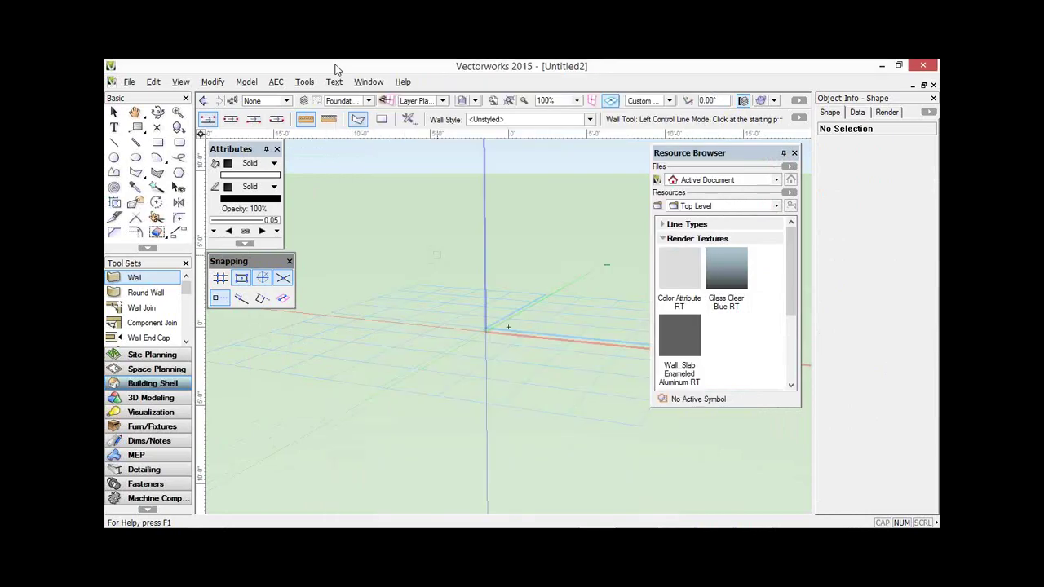
- Open Story-1 for editing from the document's organization settings
left_click(303, 100)
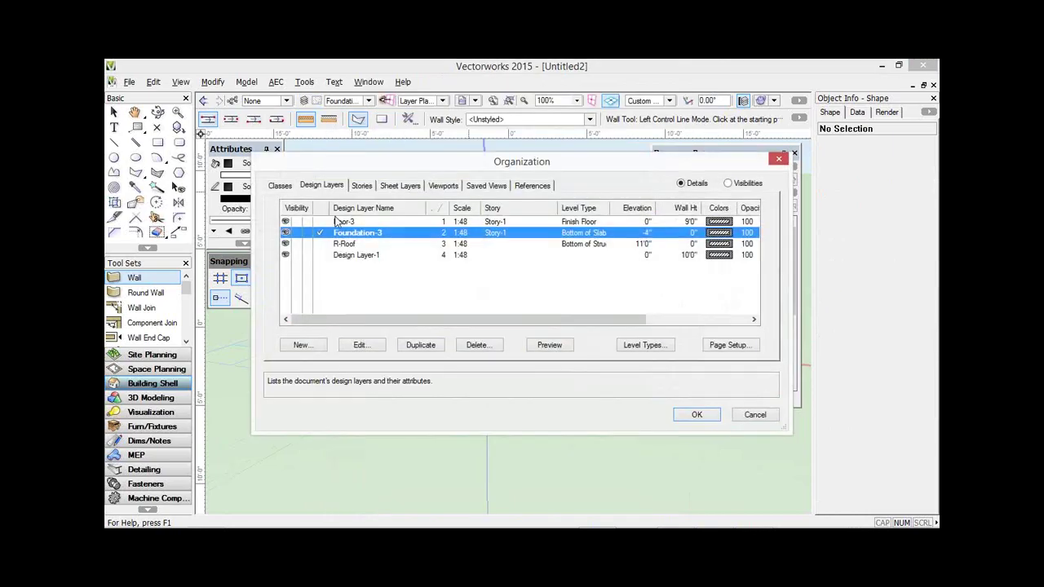
left_click(363, 187)
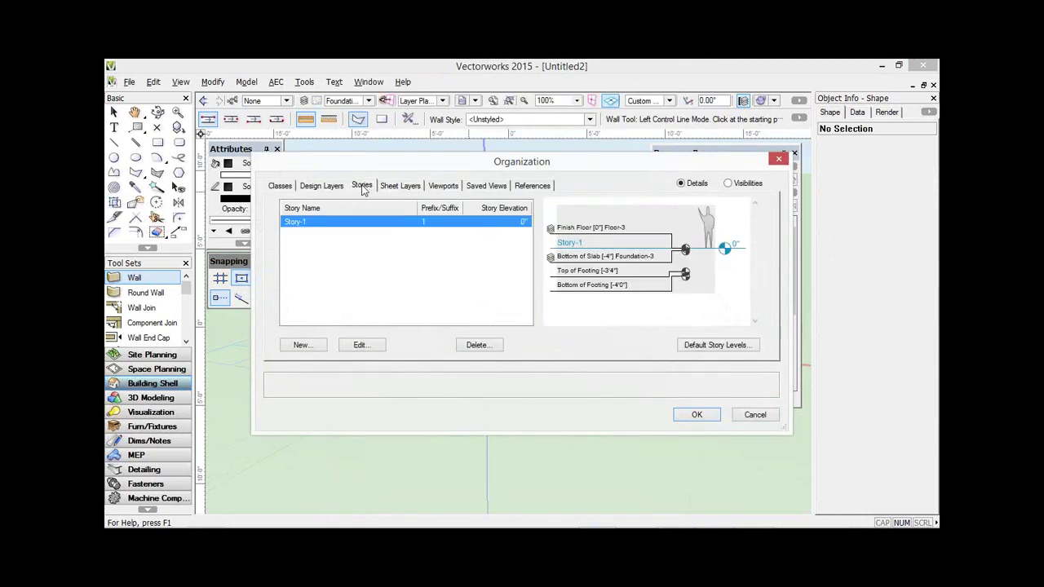
left_click(360, 347)
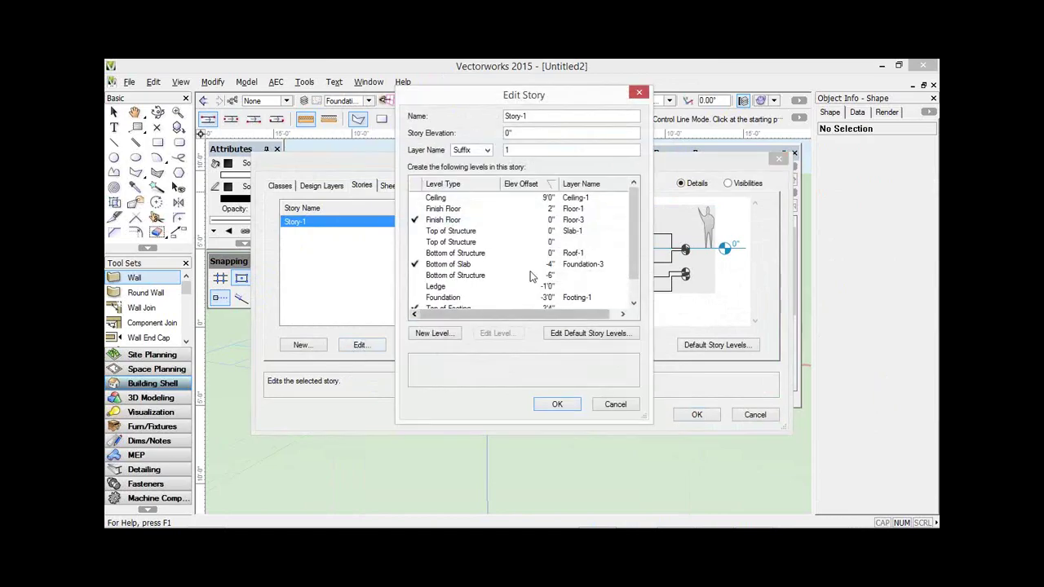
scroll(634, 273, "down", 1)
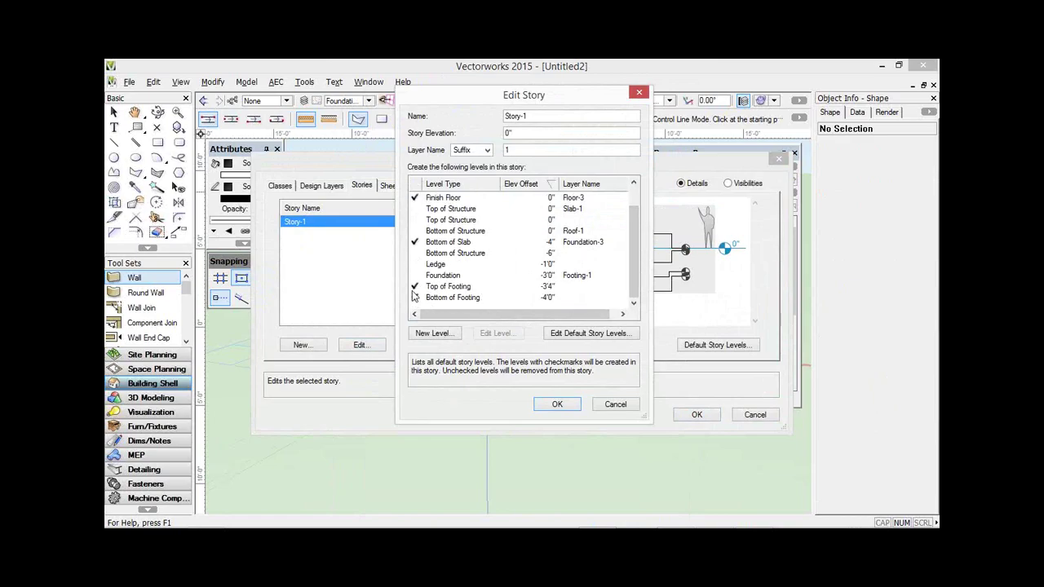
left_click(448, 287)
left_click(437, 267)
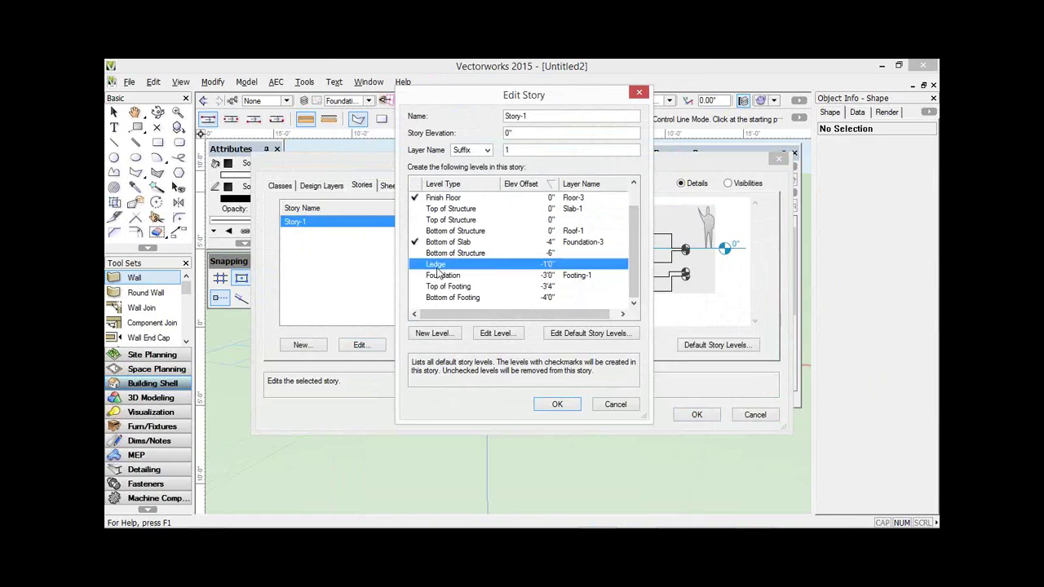
left_click(492, 335)
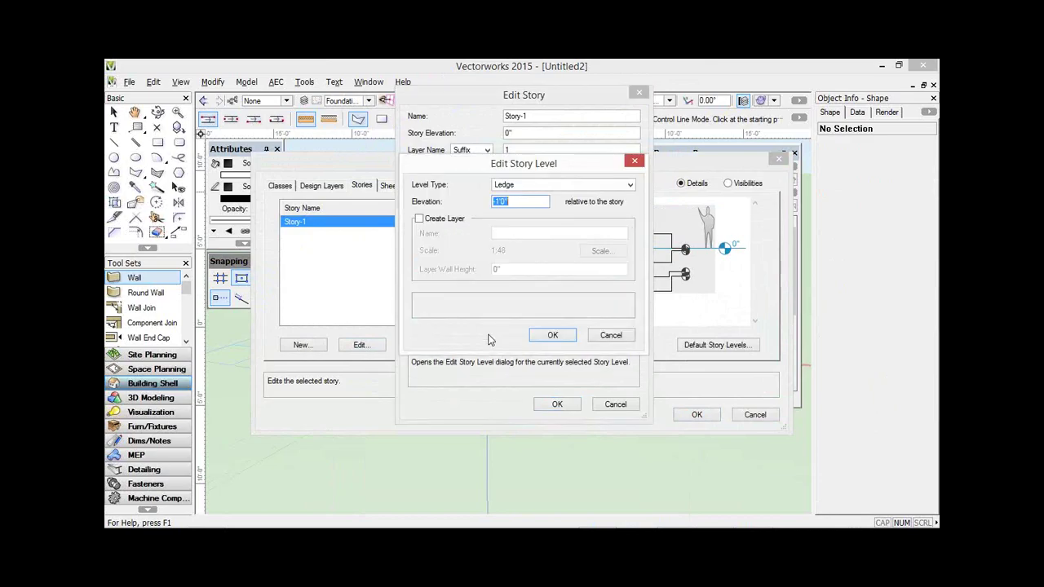
left_click(611, 336)
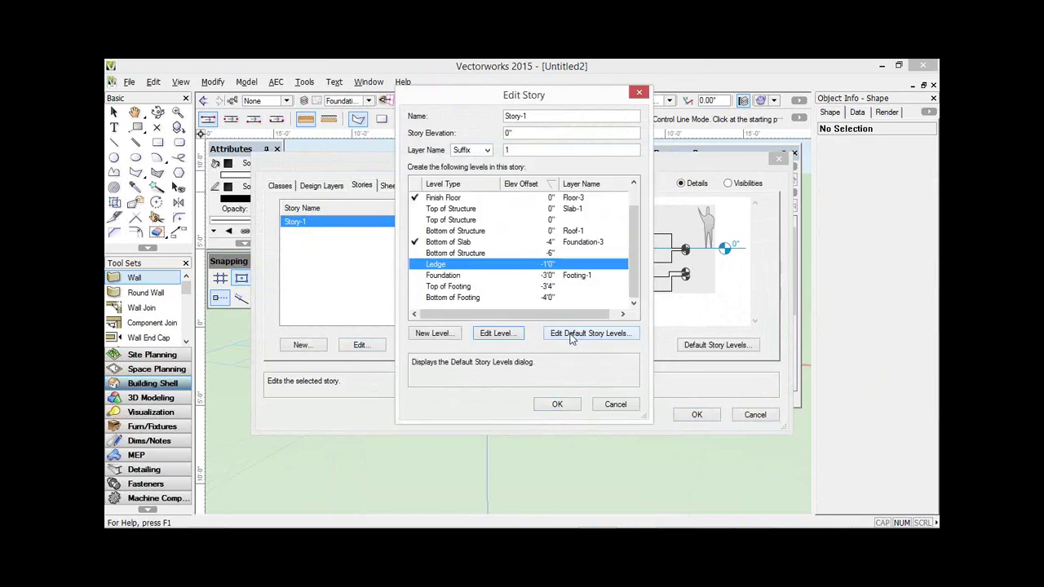
- In the default story levels, change the Ledge level's type to a new level type named Bottom of Cladding
left_click(573, 335)
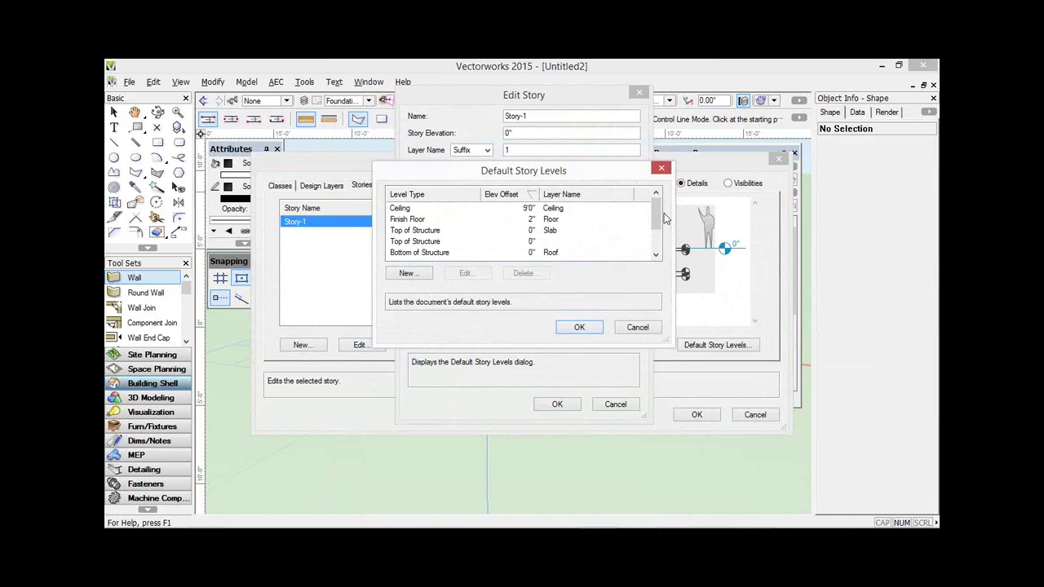
scroll(572, 253, "down", 1)
scroll(571, 259, "down", 1)
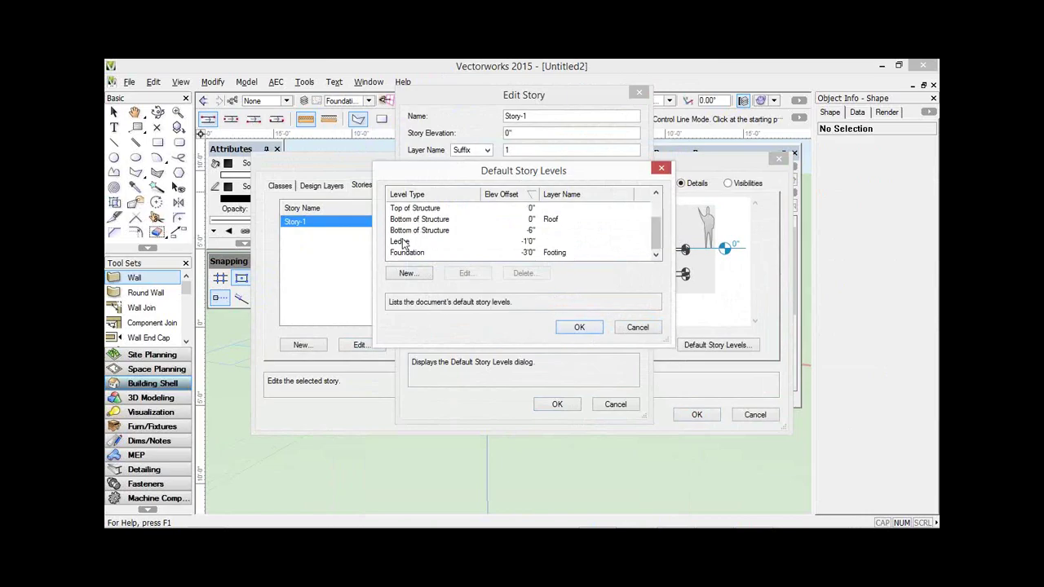
left_click(474, 241)
left_click(465, 274)
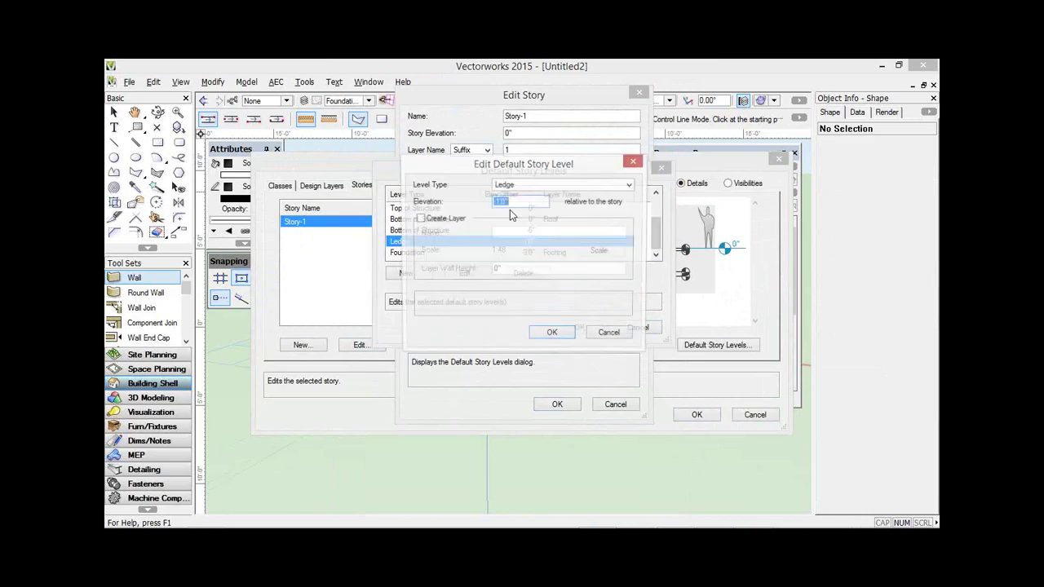
left_click(522, 186)
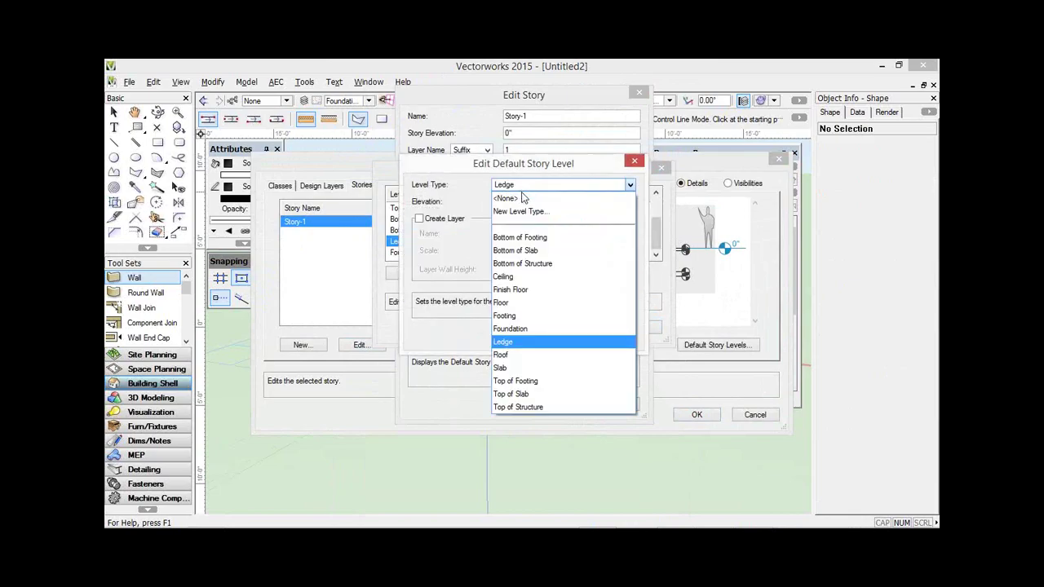
left_click(523, 184)
left_click(523, 184)
left_click(519, 210)
type("Bo")
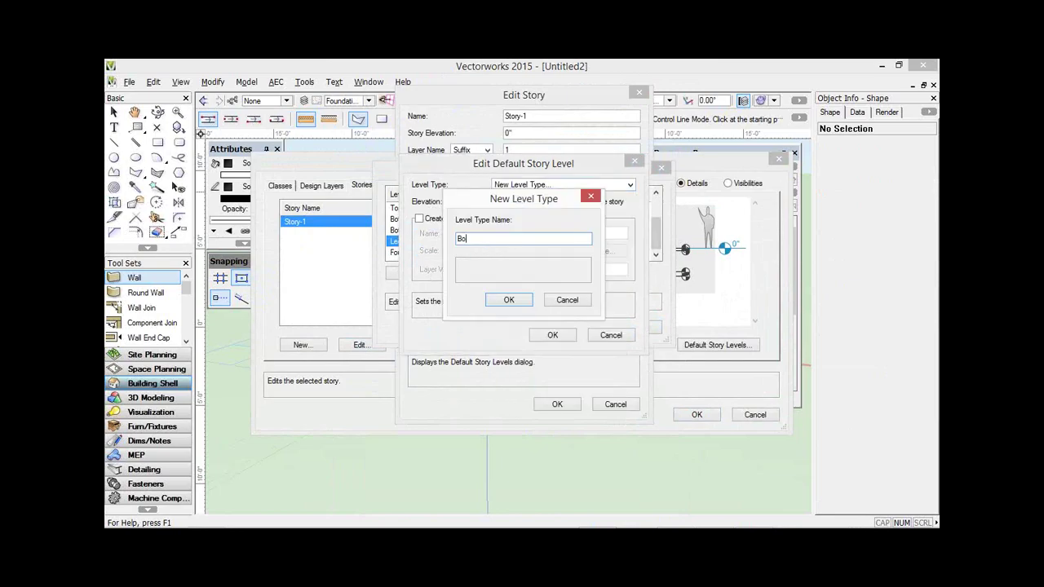
type("ttom pof Cladding")
key("BackSpace")
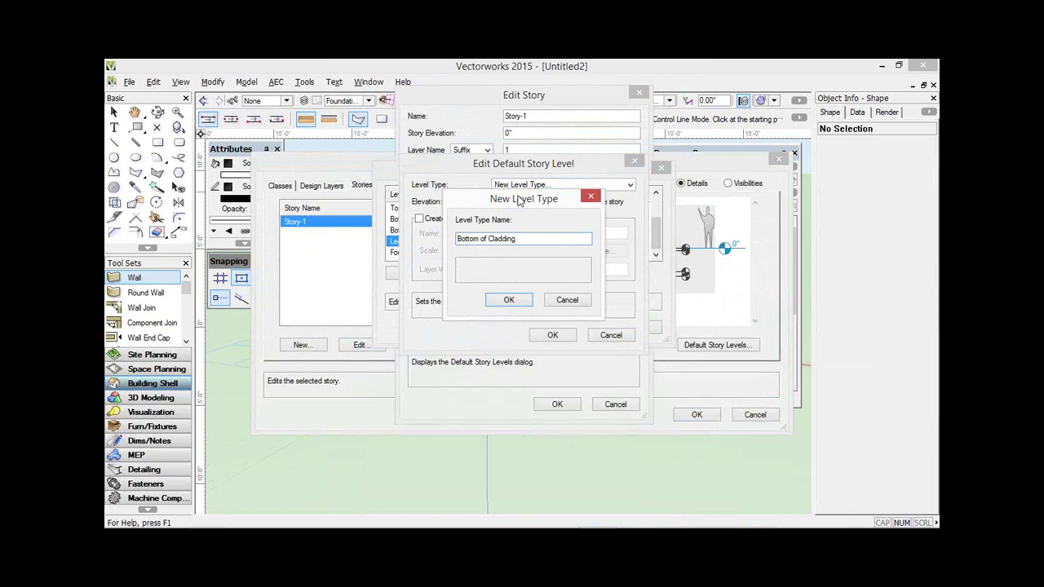
left_click(509, 299)
- Set the Bottom of Cladding default level's elevation to -2" relative to the story and accept the default levels
key("Tab")
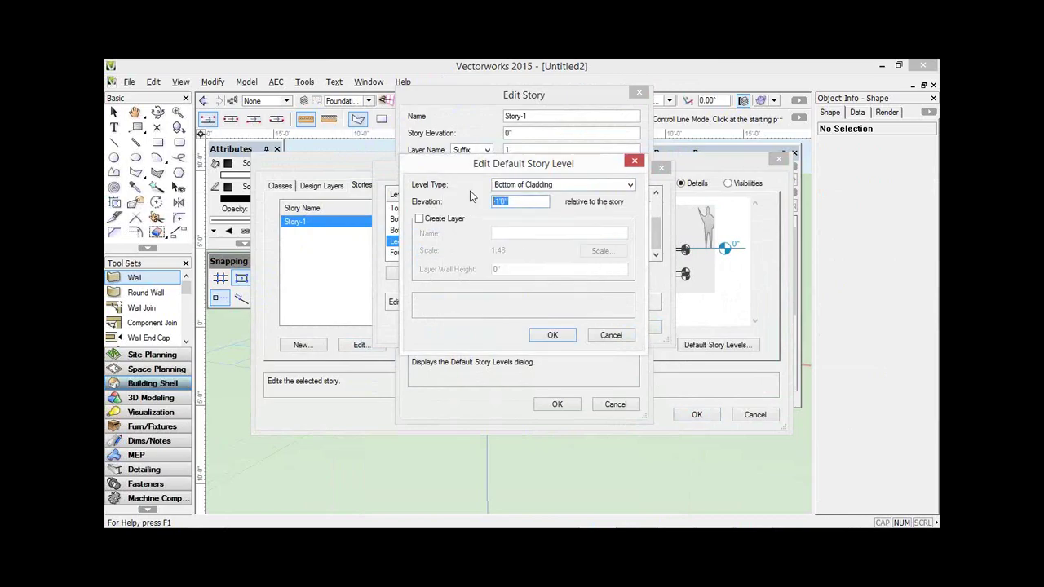
type("-2")
key("Return")
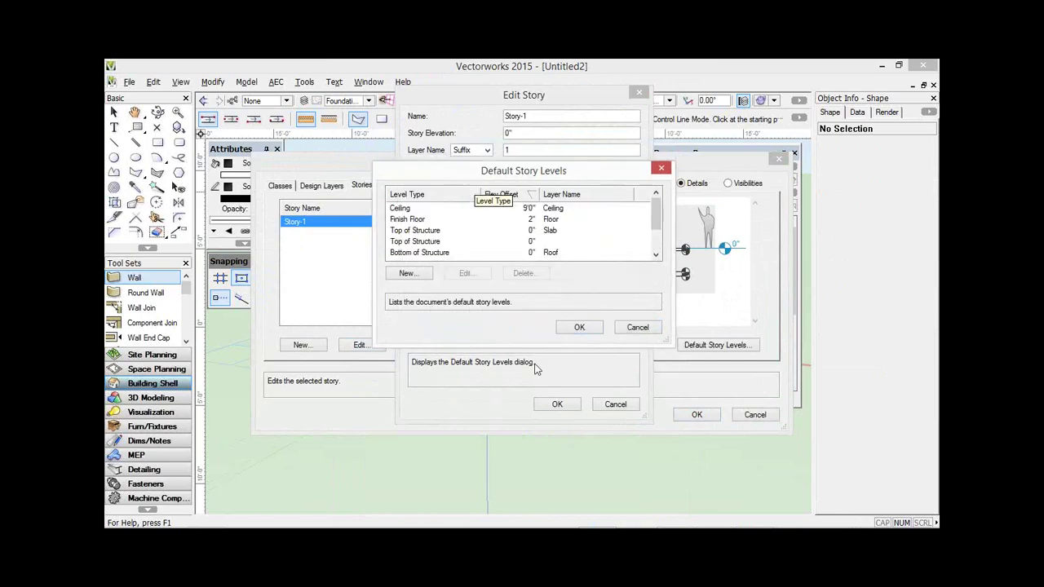
left_click(579, 327)
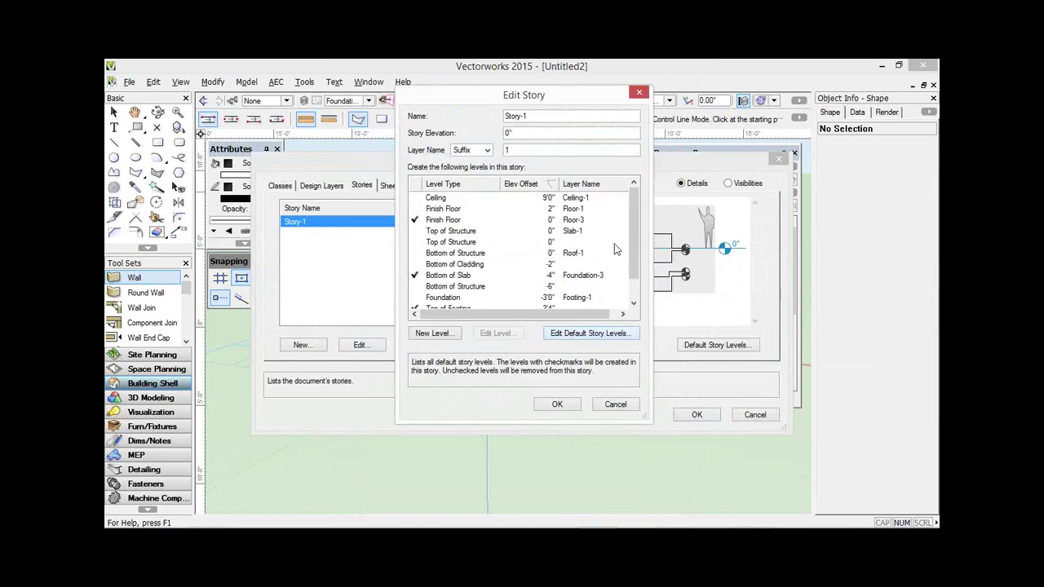
- Enable the Bottom of Cladding level and the Top of Structure level with layer Slab-1 in Story-1
mouse_move(630, 257)
left_mouse_down()
mouse_move(630, 269)
mouse_move(632, 237)
left_mouse_up()
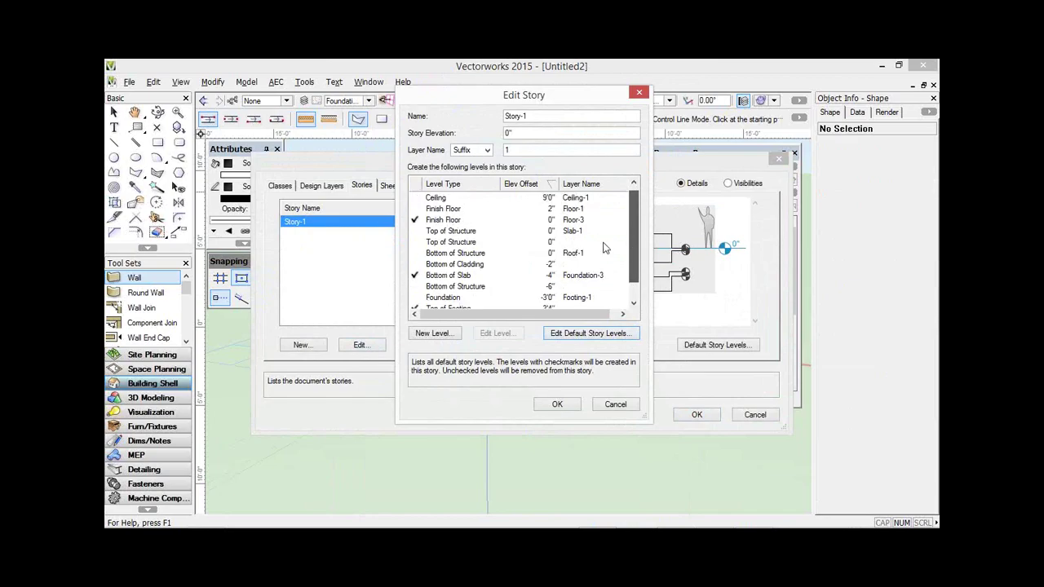
left_click(416, 265)
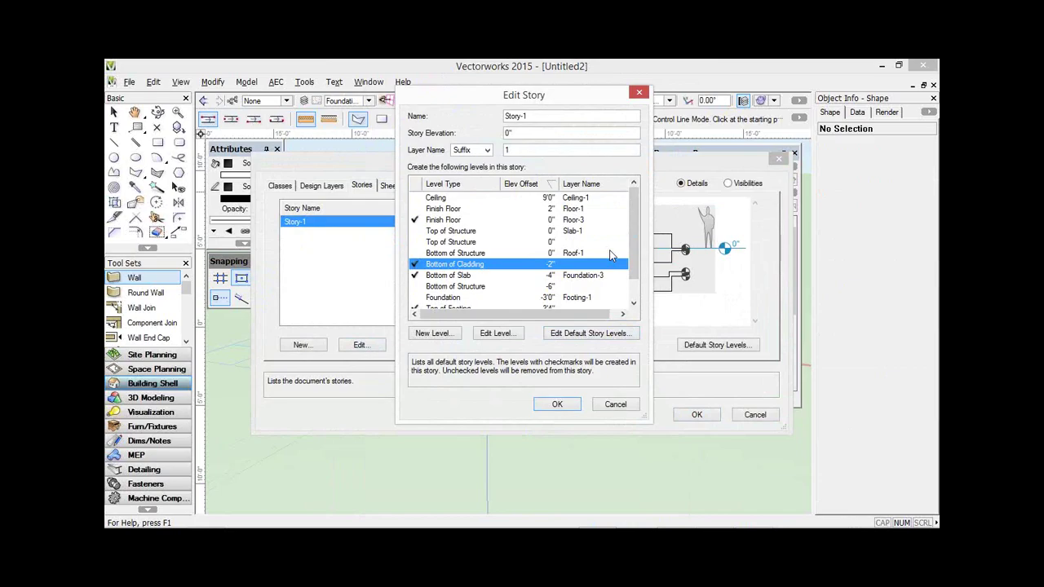
left_click(430, 242)
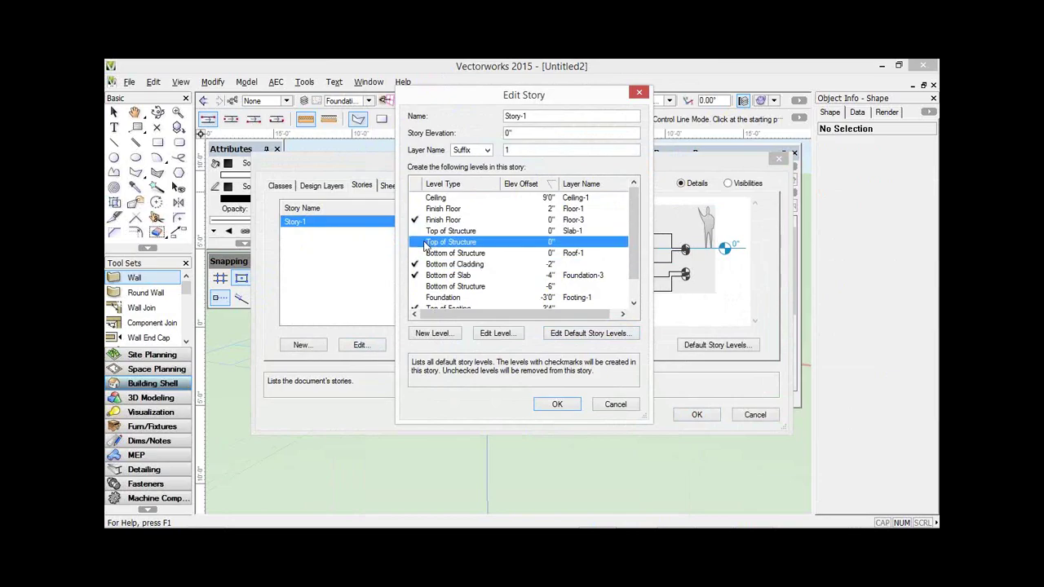
left_click(414, 232)
left_click(417, 242)
left_click(417, 241)
left_click(417, 237)
left_click(416, 232)
- Try the 2" Finish Floor level (Floor-1) in Story-1, and switch back to the Finish Floor level on Floor-3
left_click(417, 219)
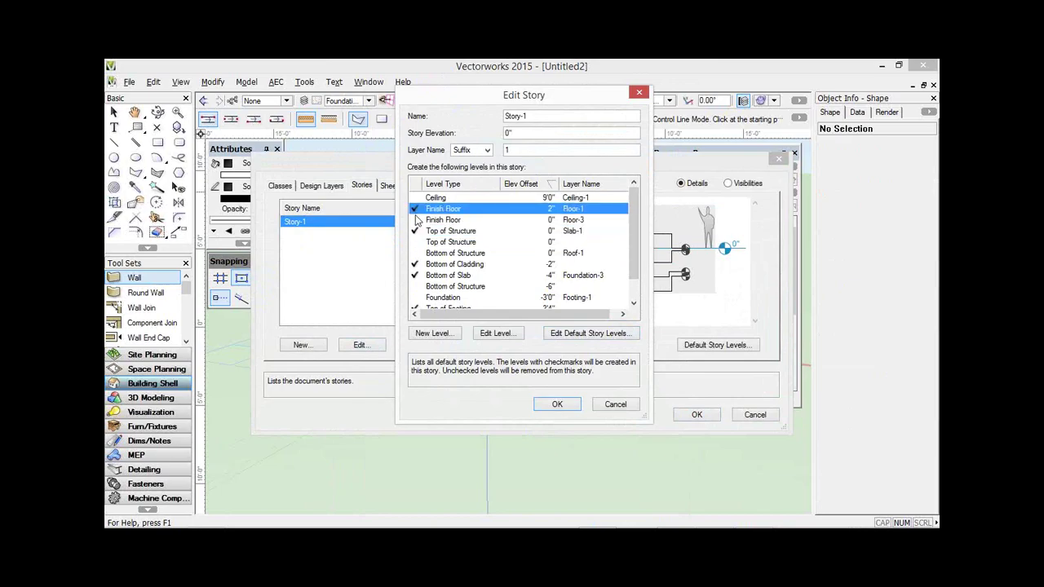
left_click(417, 220)
left_click(416, 212)
left_click(417, 222)
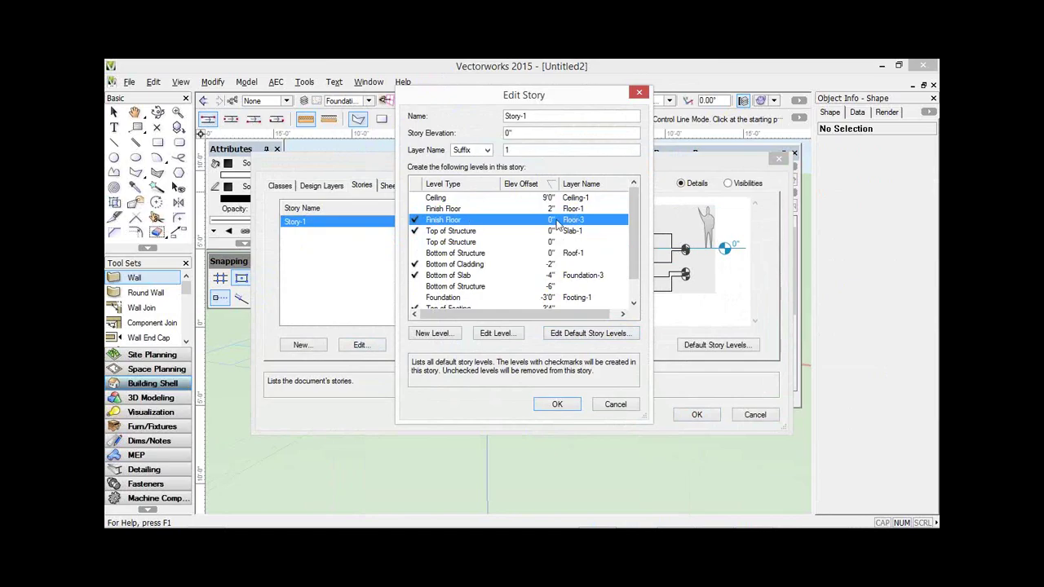
left_click(444, 210)
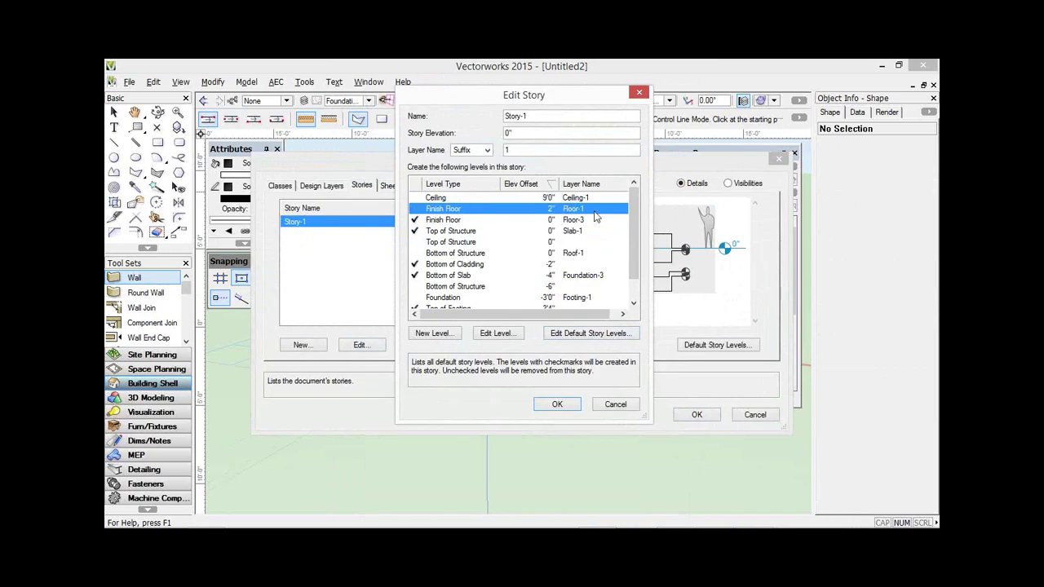
- Check Story-1's remaining levels, and accept the story edits and the organization changes
left_click_drag(630, 214, 630, 228)
scroll(630, 228, "up", 1)
scroll(635, 264, "down", 1)
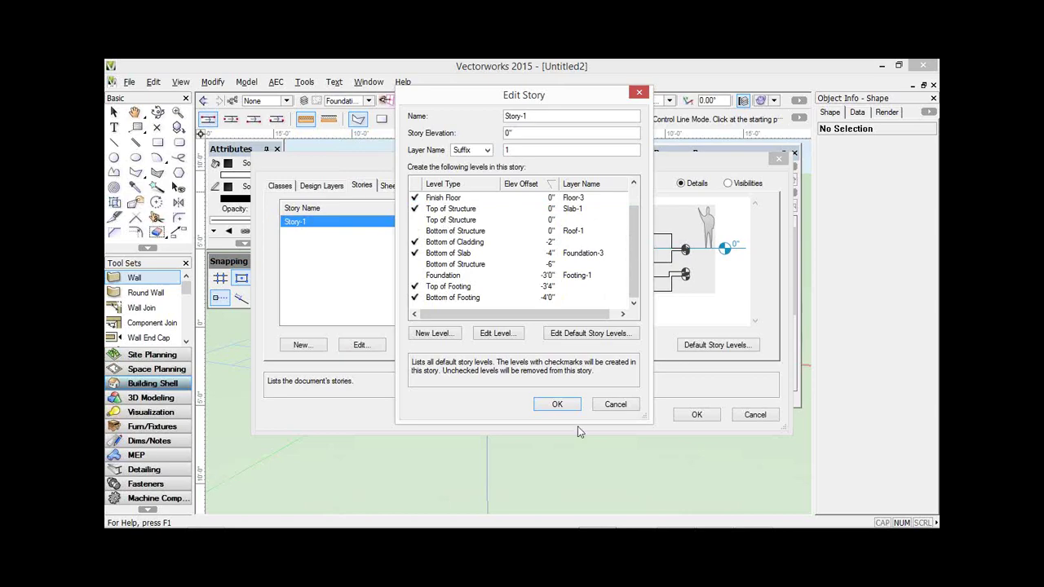
left_click(555, 405)
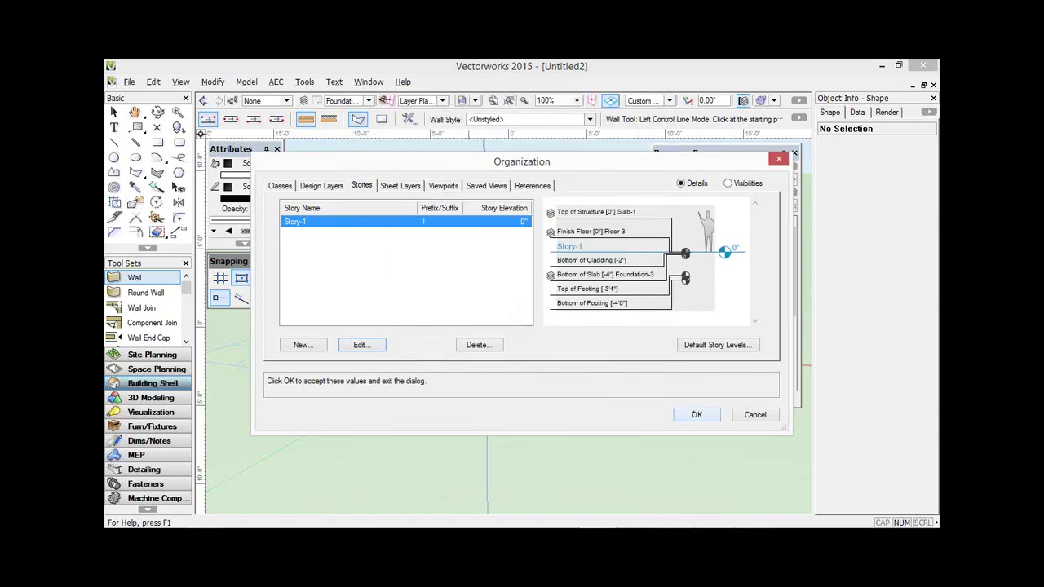
left_click(697, 414)
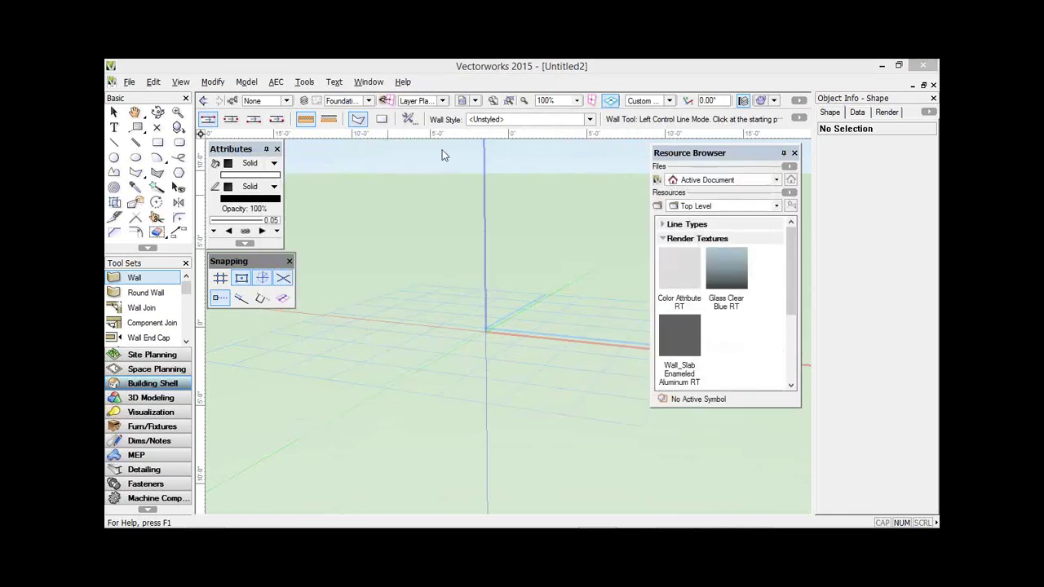
- Set the wall preferences to top bound Top of Footing, bottom bound Bottom of Footing and overall thickness 12"
left_click(411, 119)
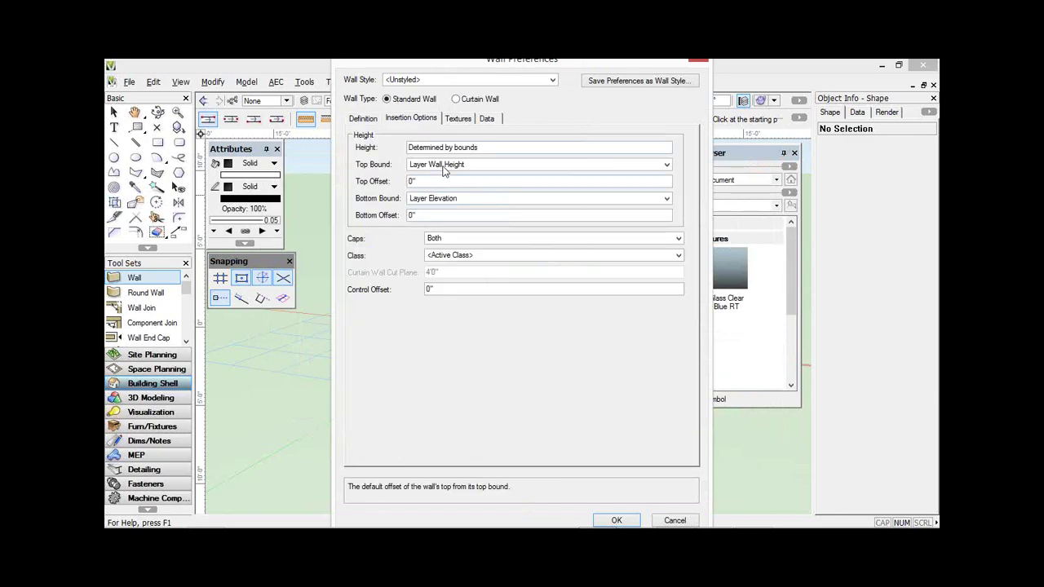
left_click(445, 166)
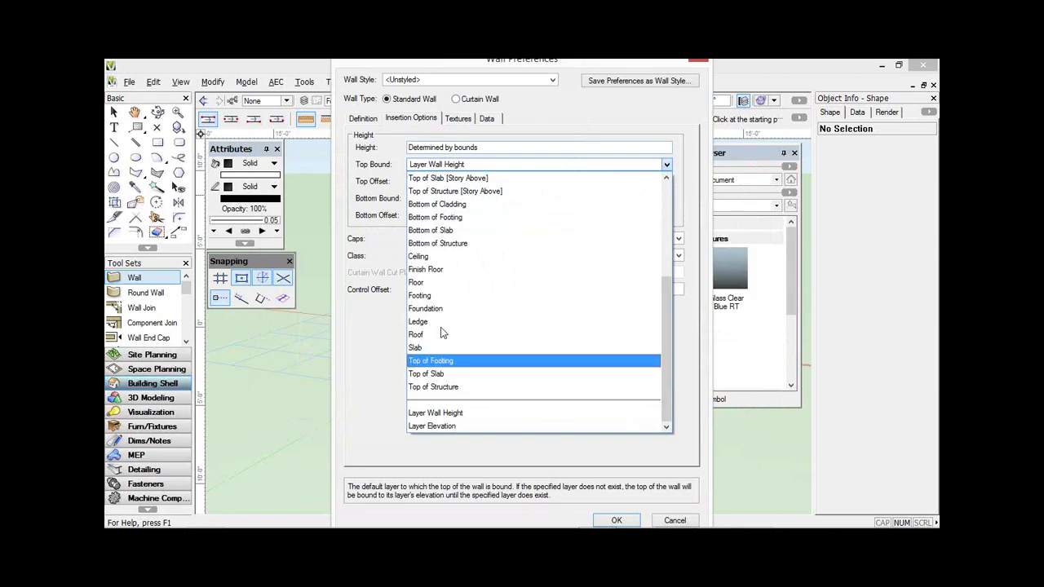
left_click(442, 360)
left_click(448, 200)
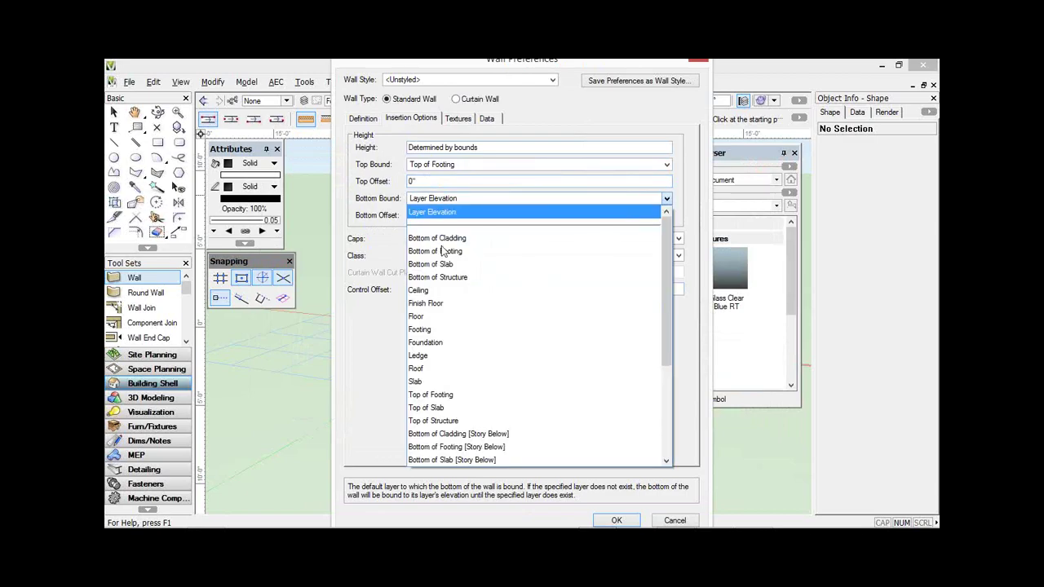
left_click(441, 253)
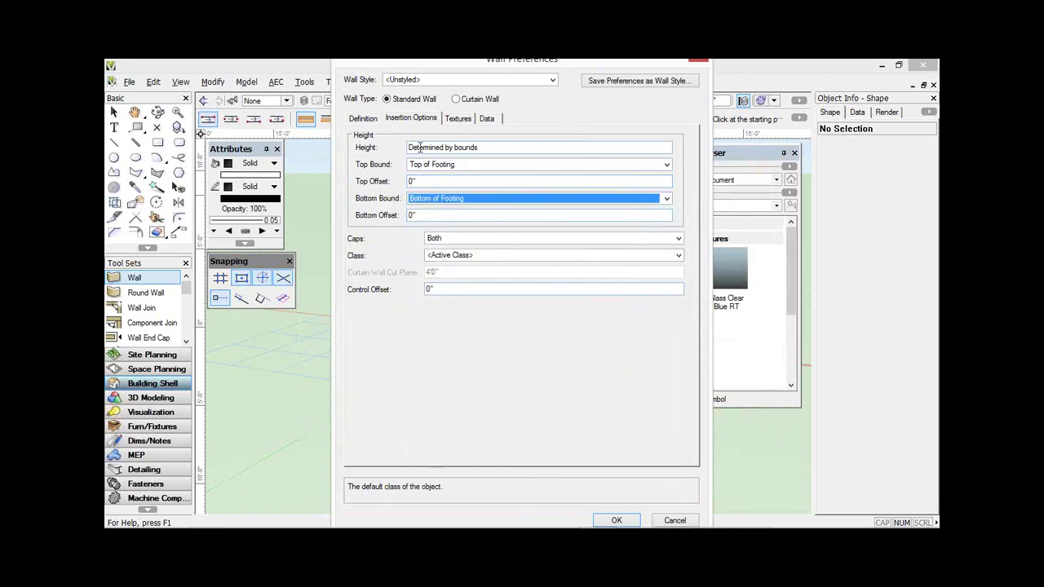
left_click(363, 118)
left_click(424, 198)
type("12")
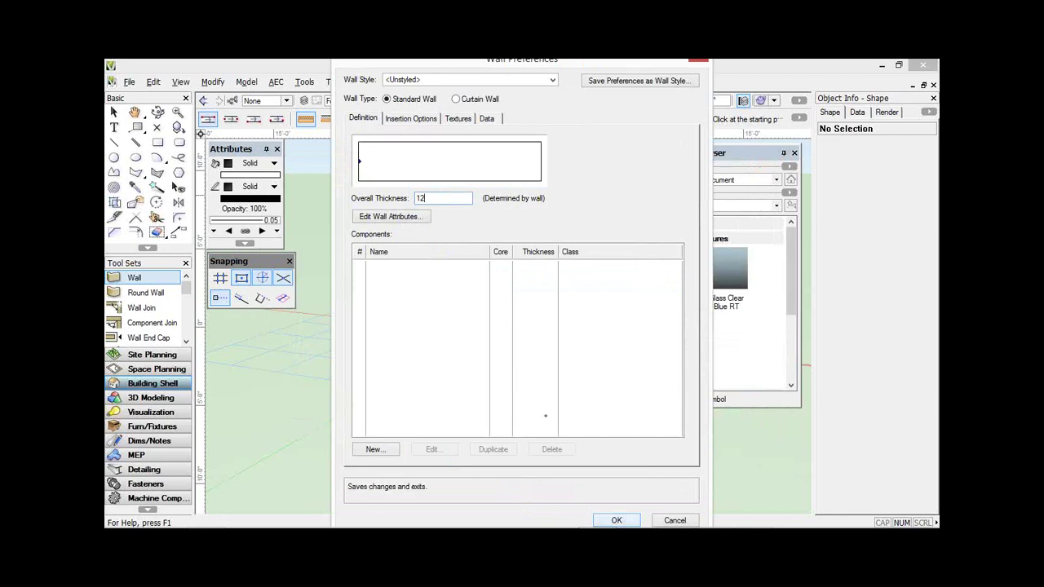
- Draw two joined footing walls on the Foundation-3 layer that meet at a right-angle corner, and check their end
left_click(423, 331)
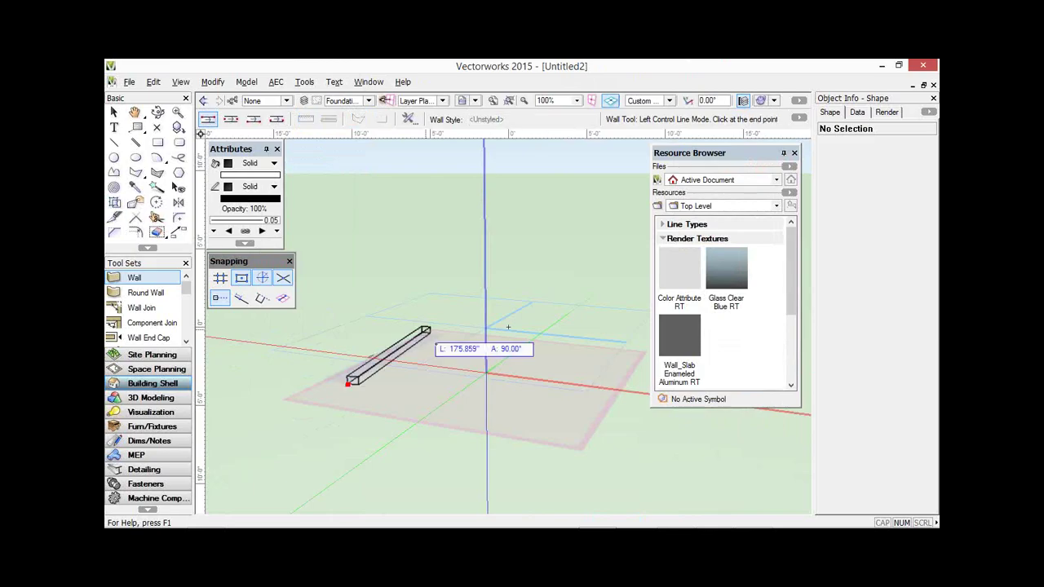
left_click(424, 345)
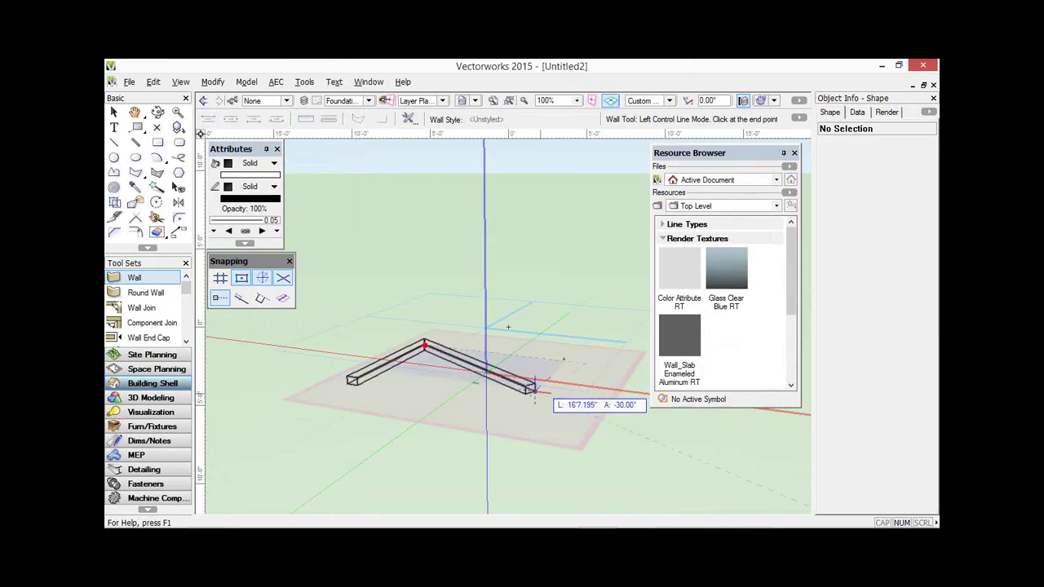
double_click(567, 361)
middle_click_drag(531, 367, 346, 384)
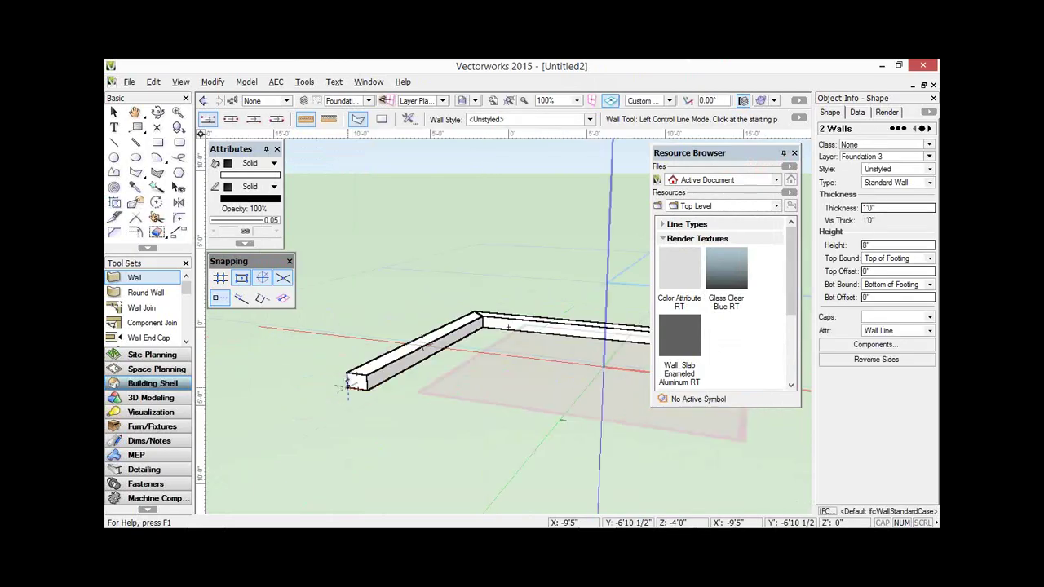
scroll(347, 383, "up", 3)
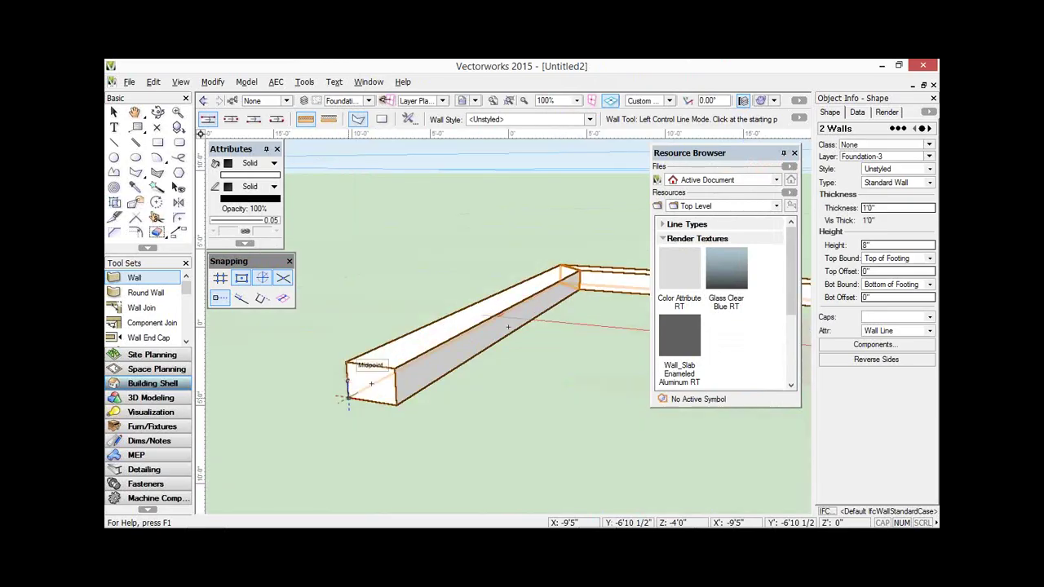
scroll(347, 391, "down", 4)
scroll(347, 390, "up", 3)
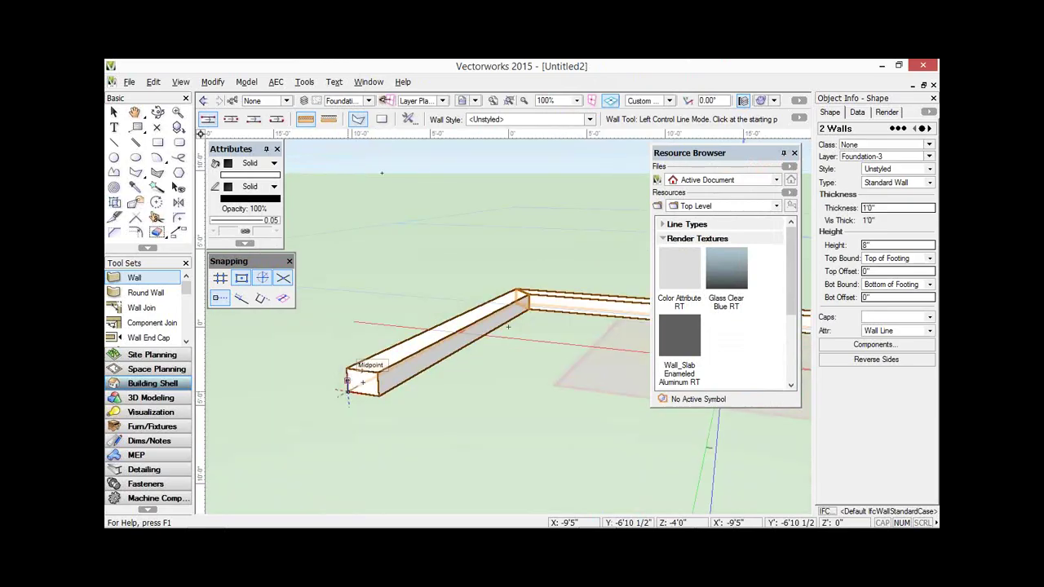
- Set the wall preferences to overall thickness 8", top bound Bottom of Slab and bottom bound Top of Footing
left_click(408, 119)
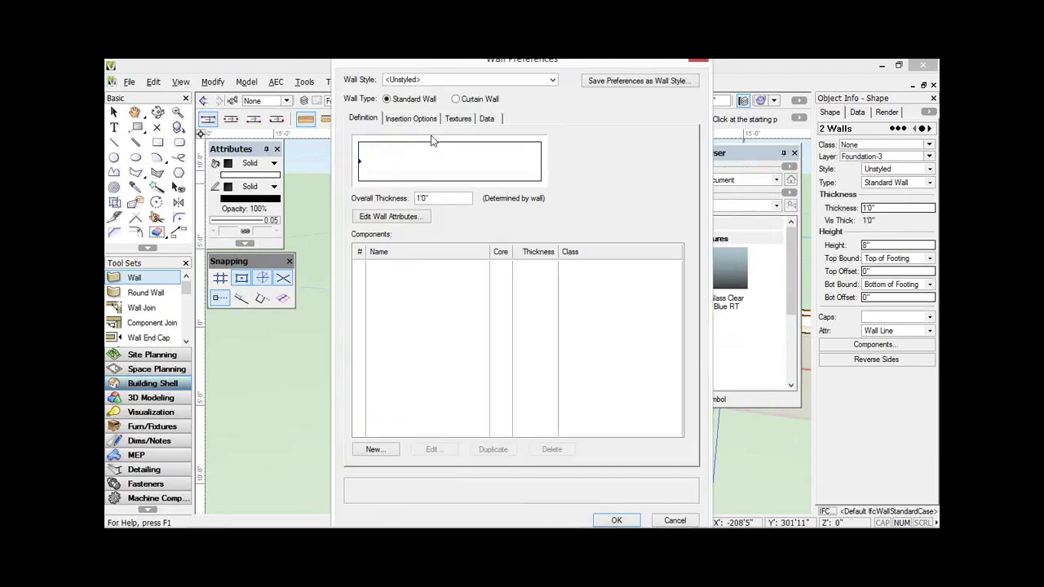
left_click_drag(436, 197, 408, 196)
type("8")
key("Tab")
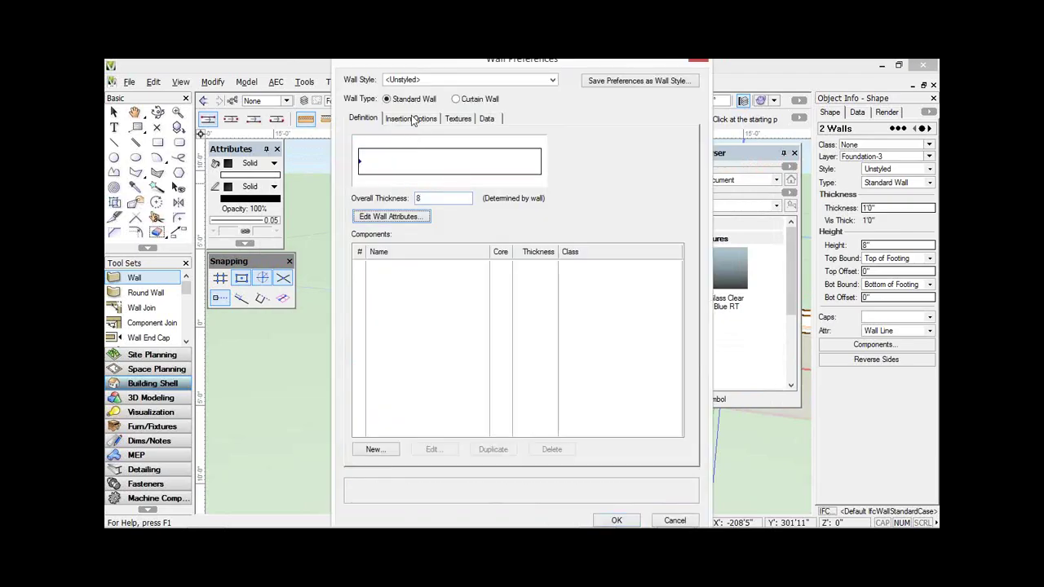
left_click(413, 119)
left_click(430, 166)
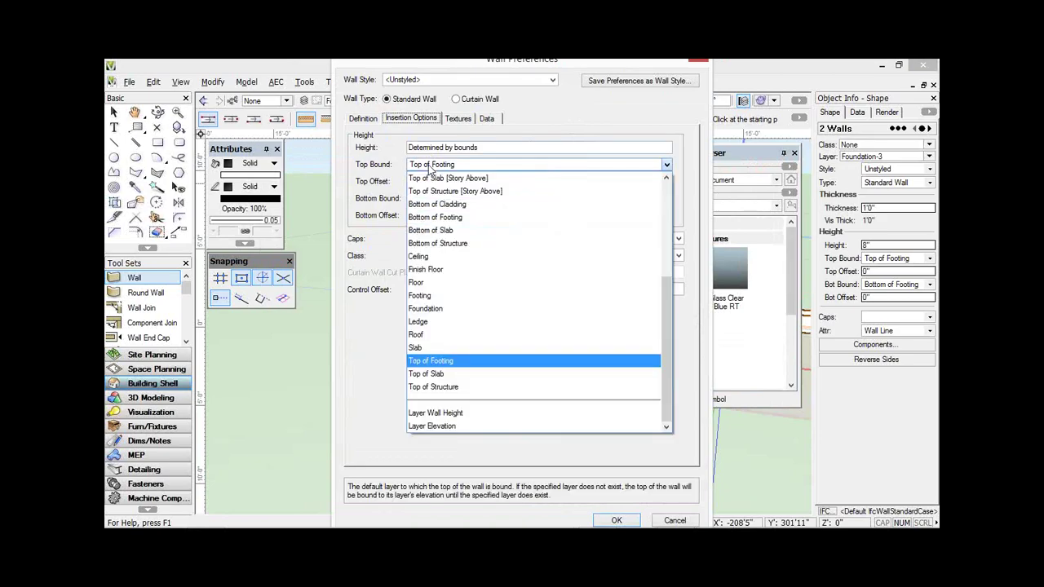
left_click(453, 231)
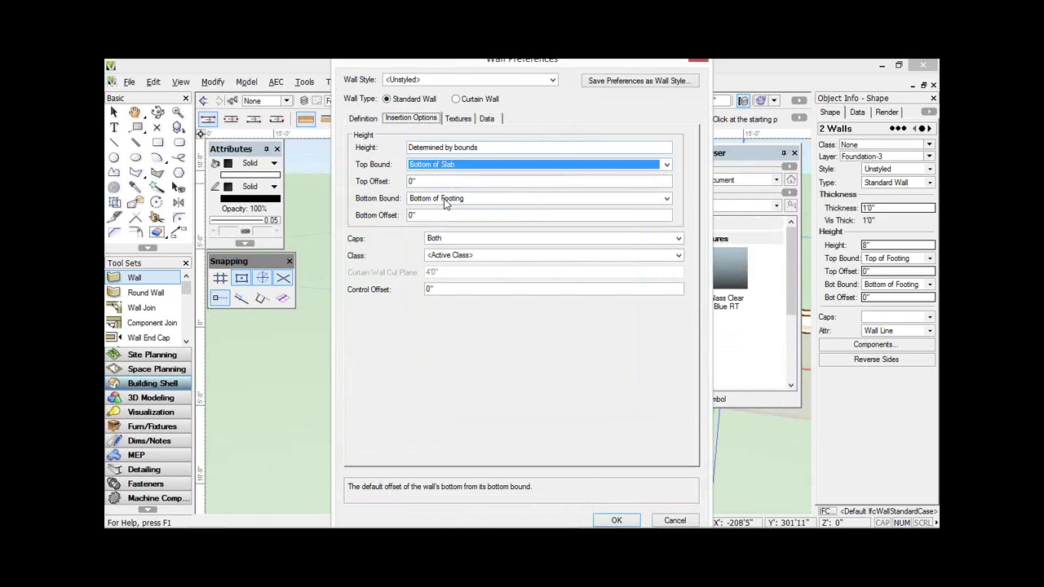
left_click(445, 202)
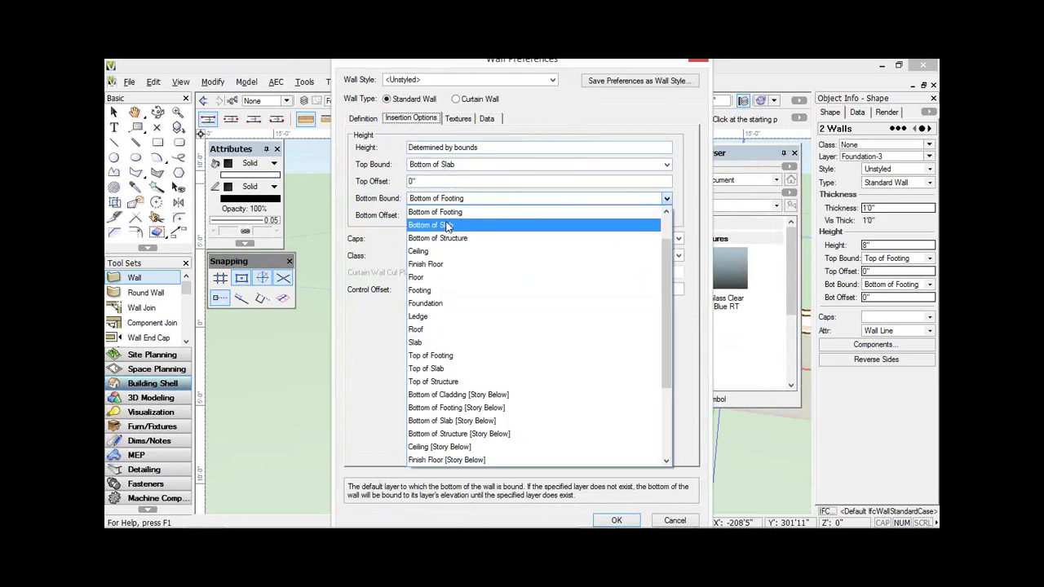
left_click(445, 357)
mouse_move(445, 169)
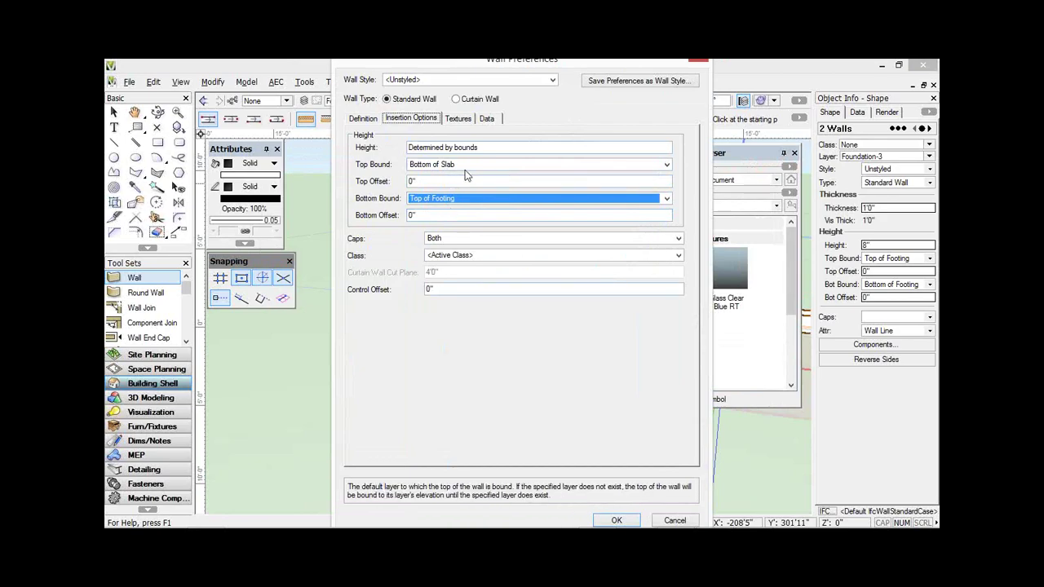
left_click(617, 520)
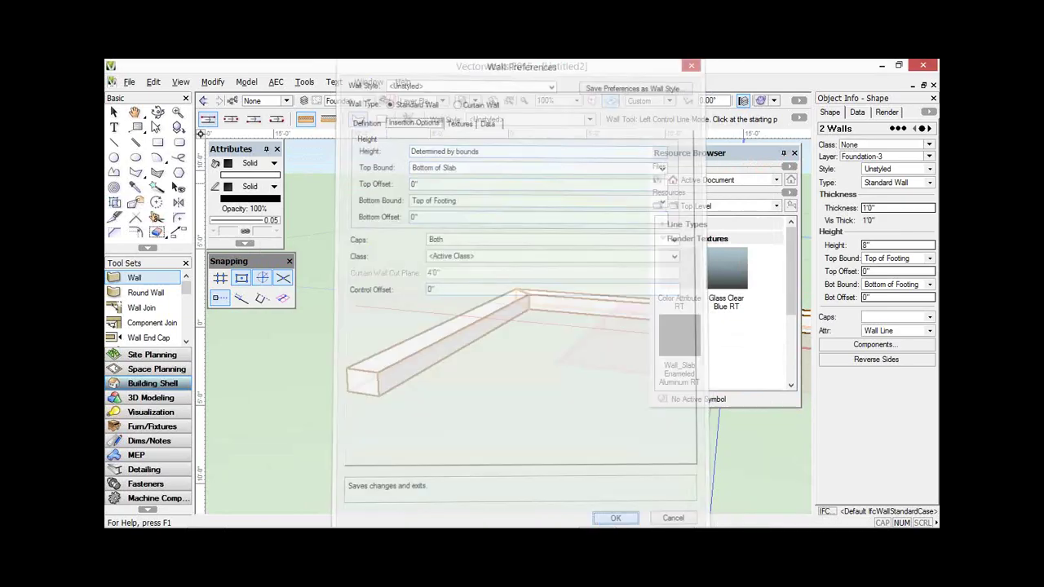
- Draw two joined foundation walls centred on top of the footing walls, about 12'2" and 14'1" long, using Center Control Line mode
left_click(115, 112)
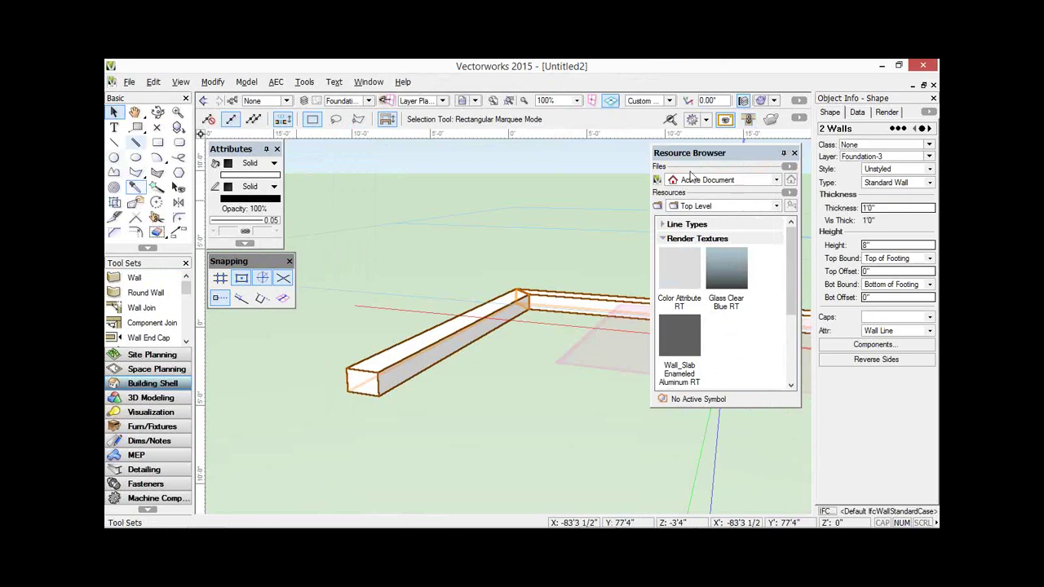
left_click(132, 293)
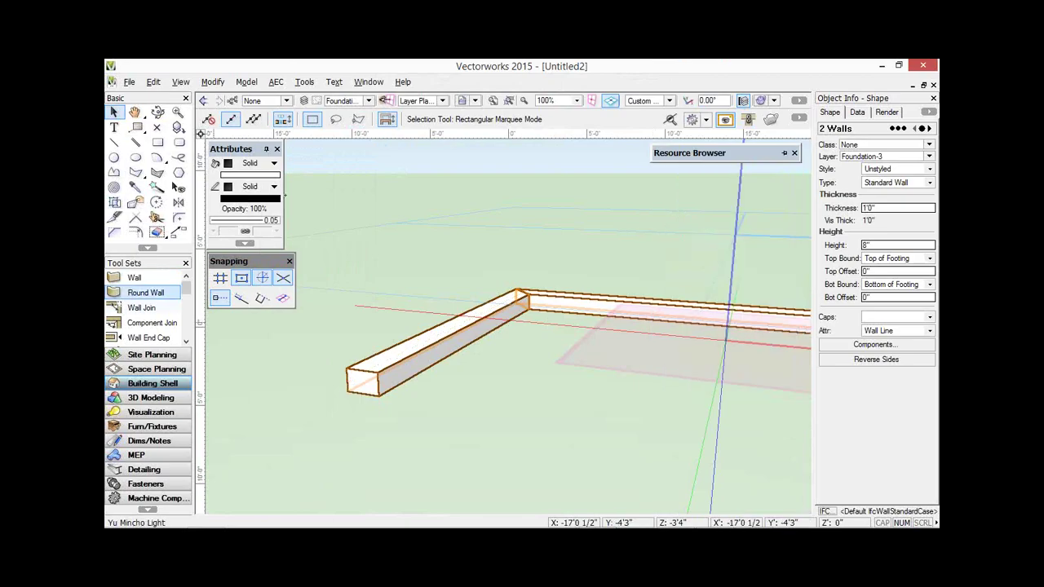
key("9")
key("u")
left_click(362, 371)
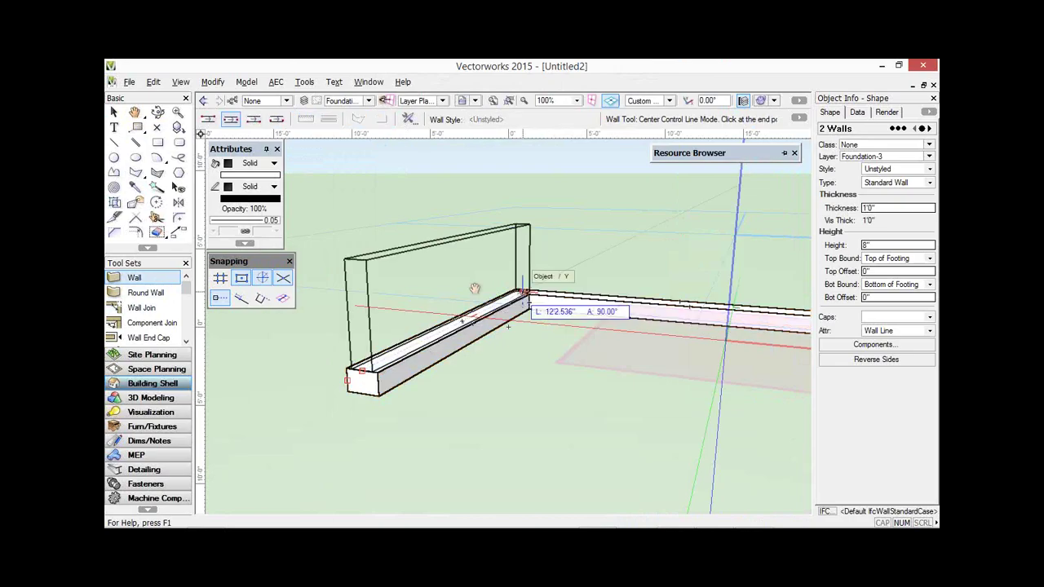
middle_click_drag(475, 288, 507, 310)
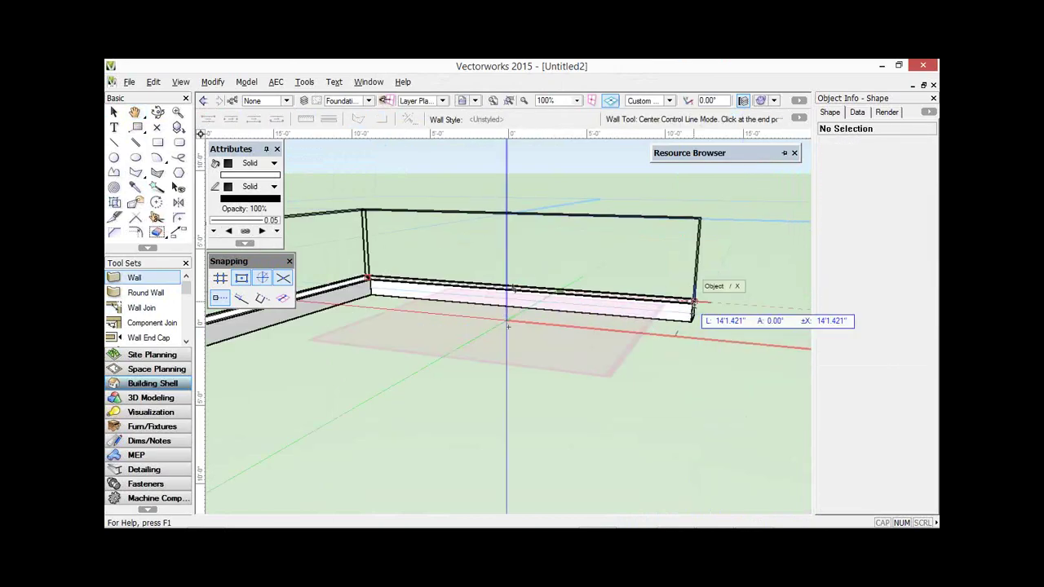
scroll(508, 327, "up", 2)
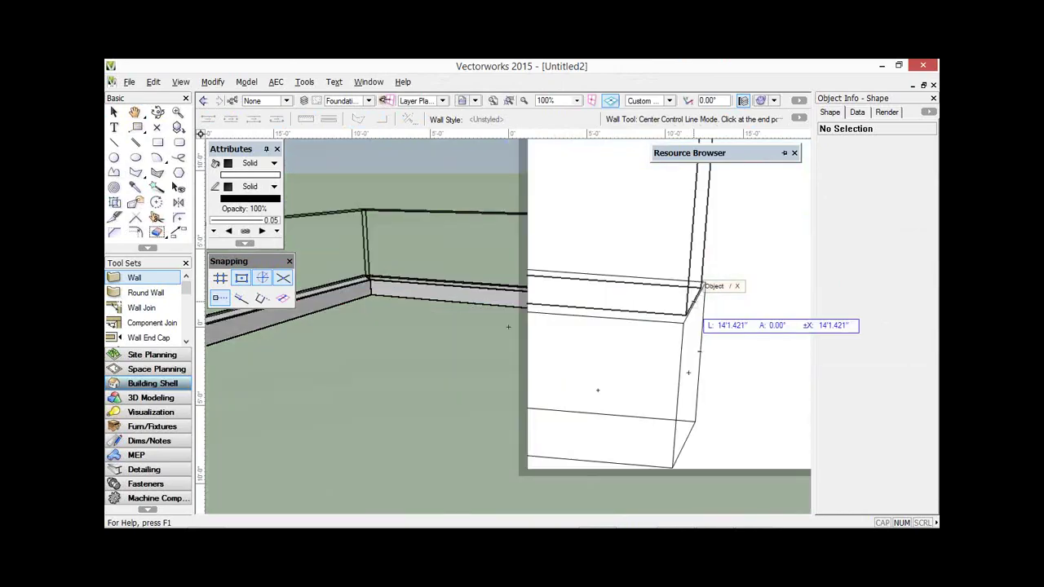
left_click(692, 315)
middle_click_drag(693, 359, 512, 371)
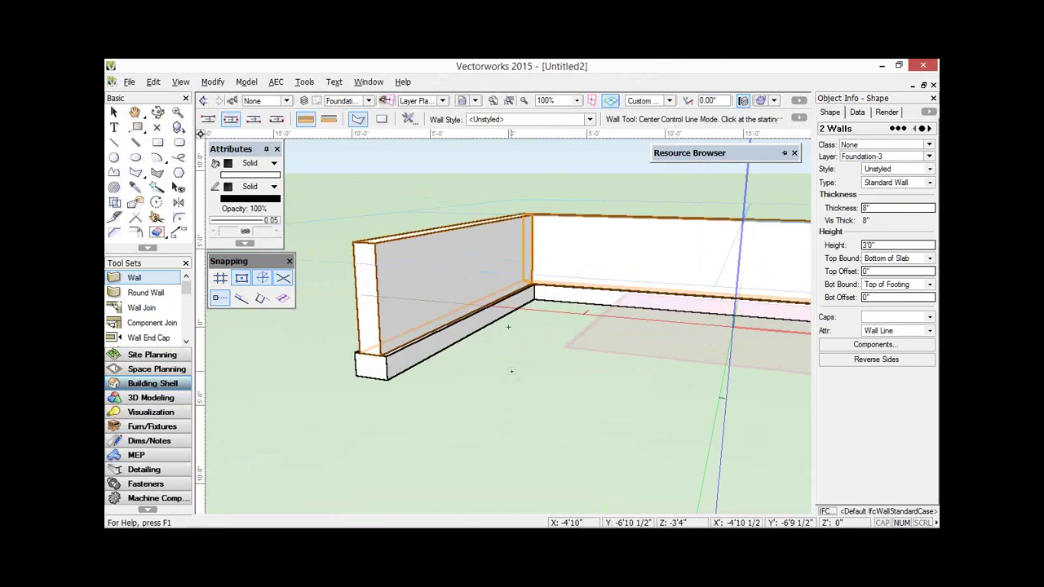
- Open Story-1 for editing and check the settings of its Top of Footing level
left_click(304, 102)
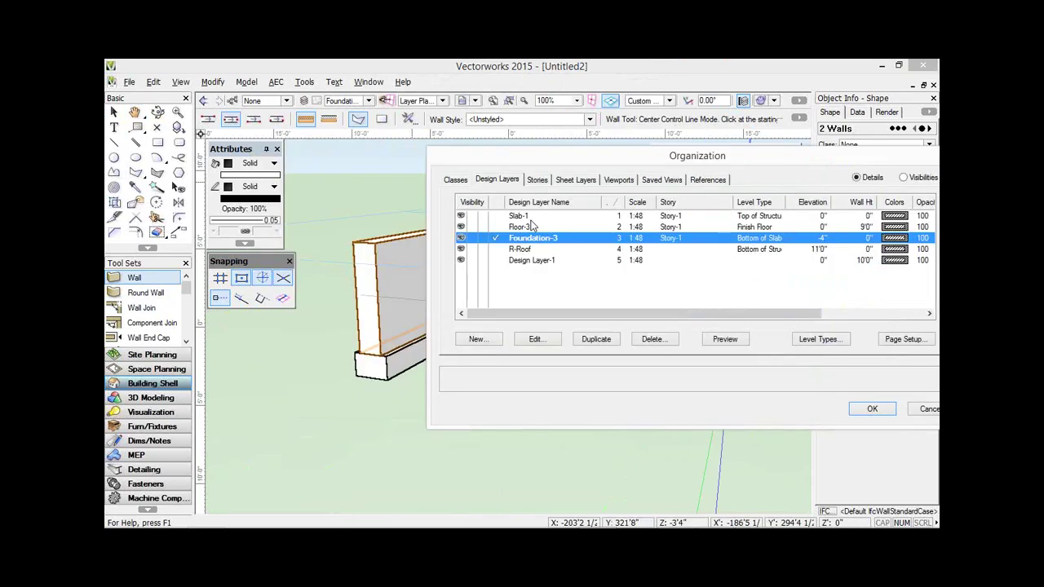
left_click(537, 179)
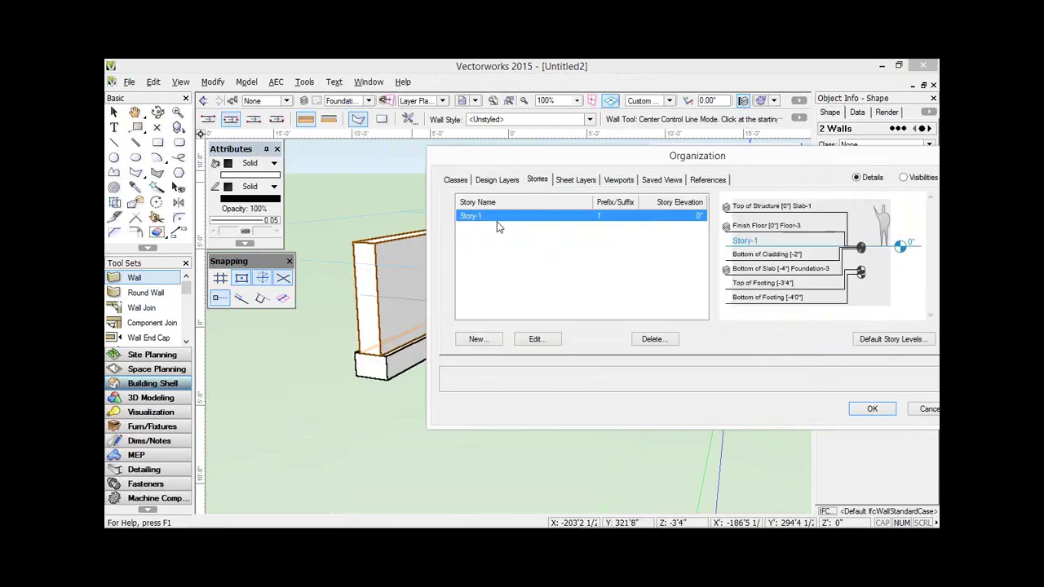
left_click(536, 338)
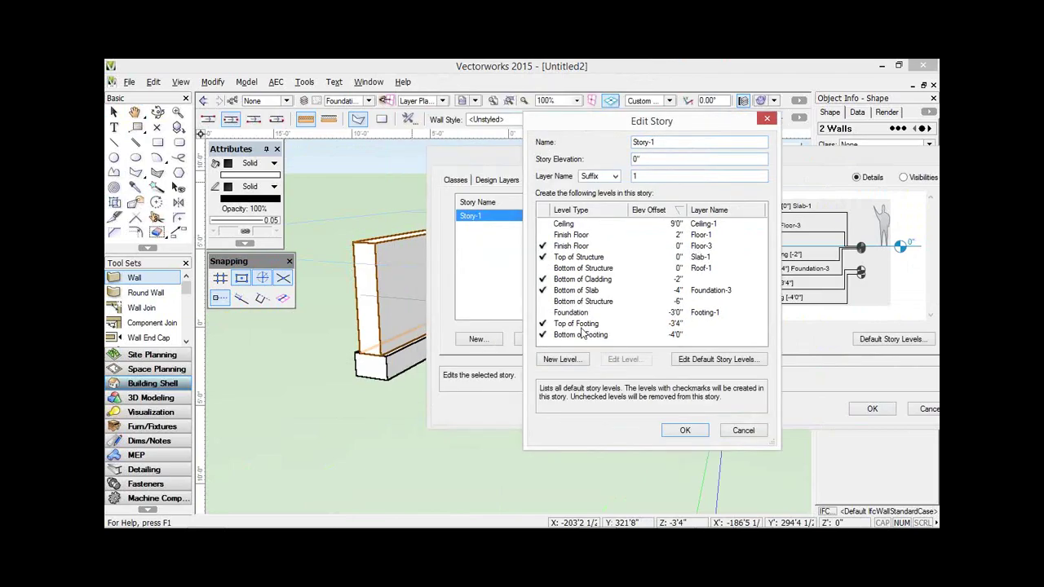
left_click(583, 325)
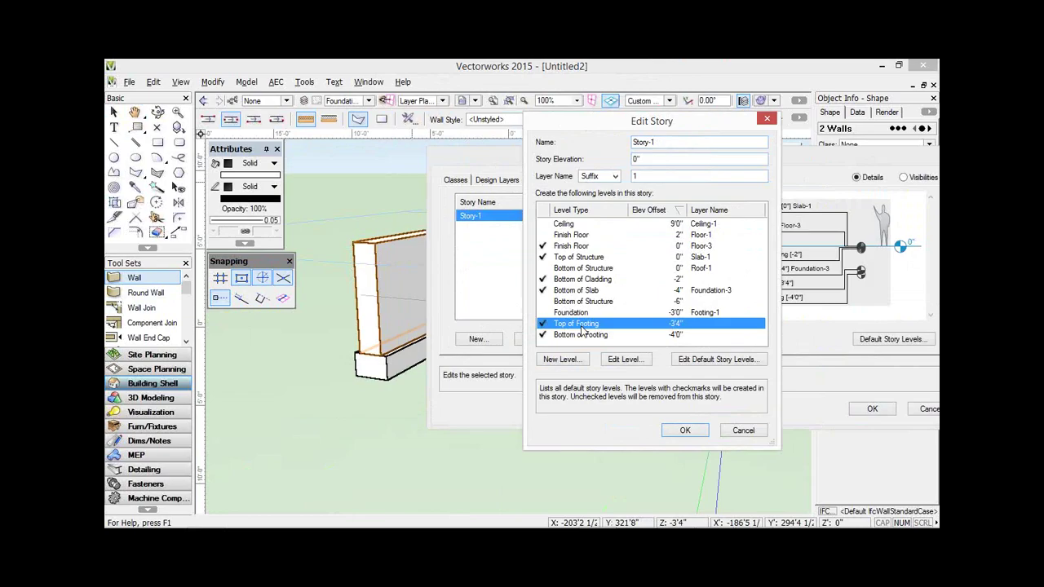
left_click(617, 364)
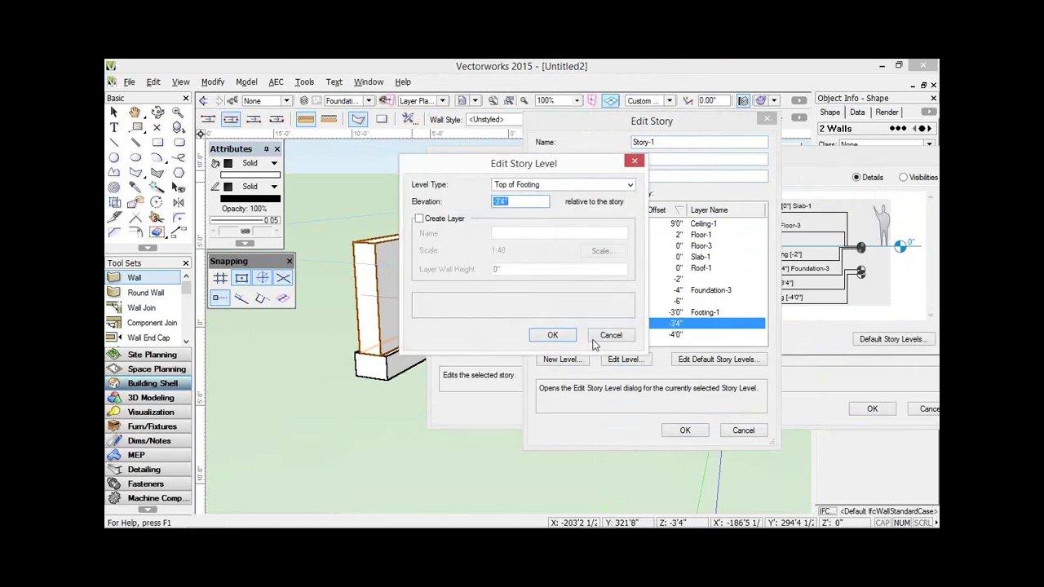
left_click(611, 337)
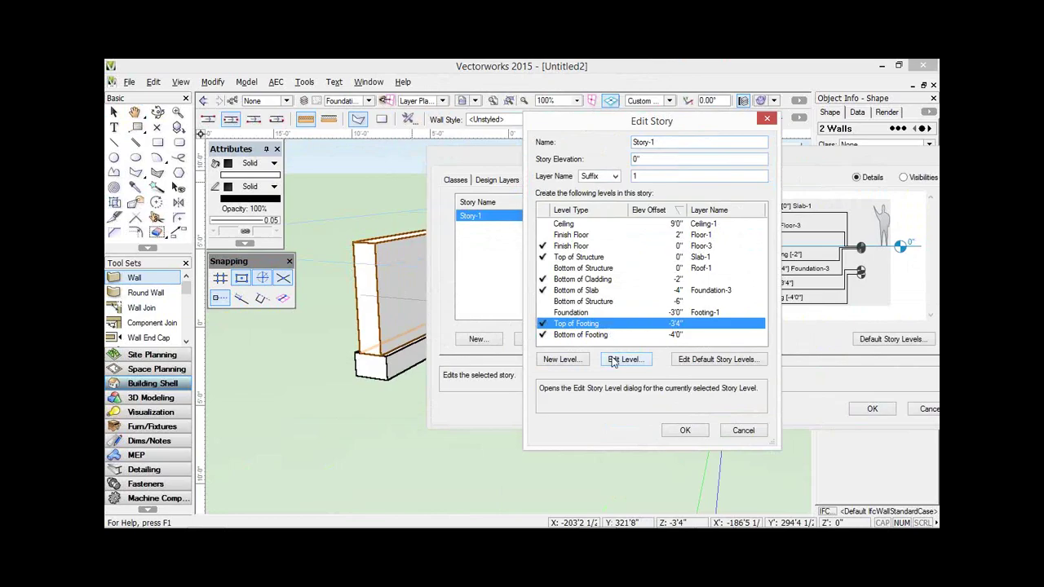
- Set the elevation of Story-1's Top of Footing level to 2'4" relative to the story
left_click(618, 360)
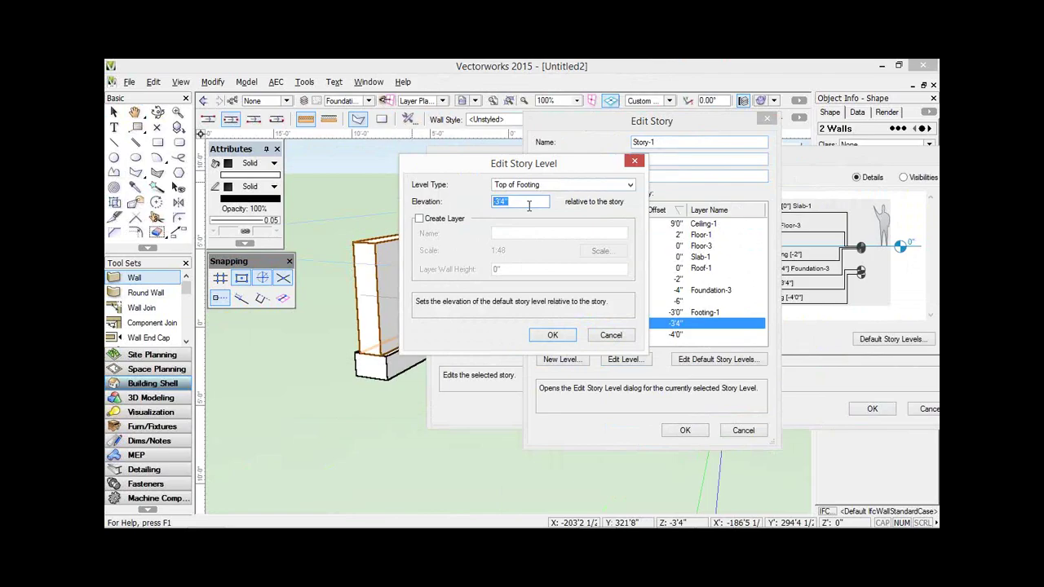
type("2")
type(",4'")
key("BackSpace")
key("BackSpace")
key("BackSpace")
type("'4\"")
key("shift+Tab")
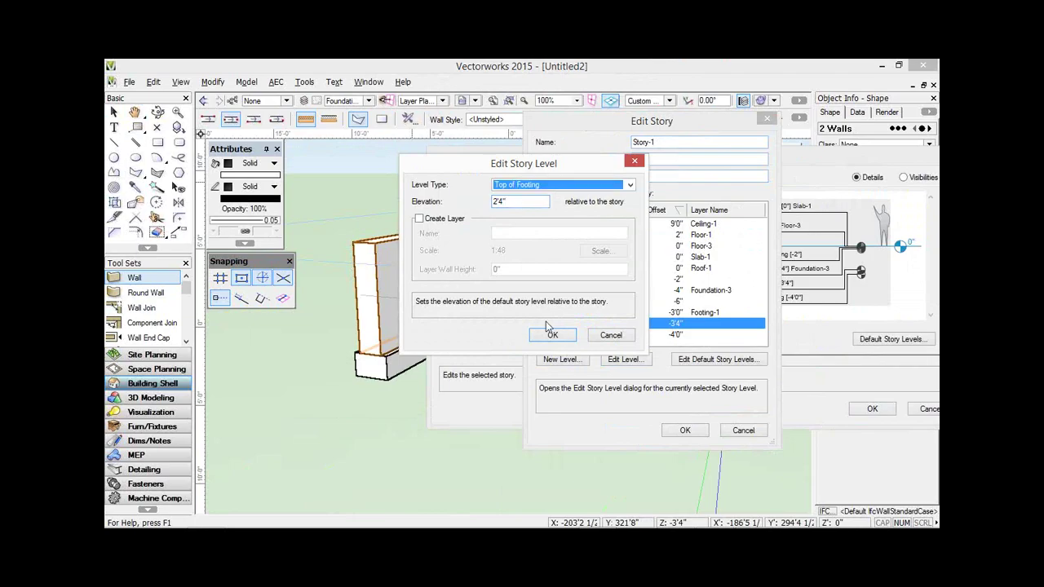
left_click(551, 336)
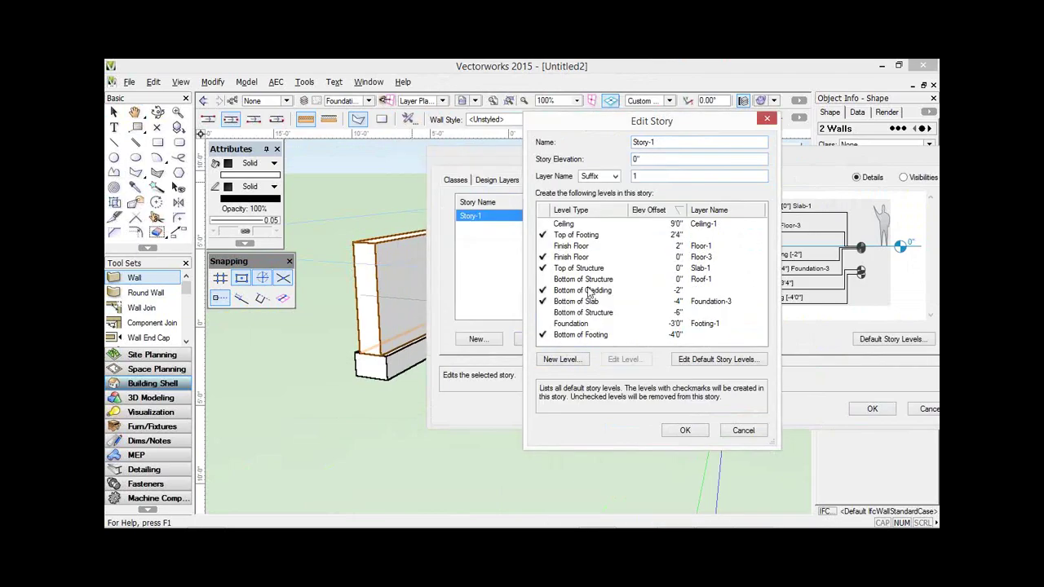
- Set the elevation of Story-1's Bottom of Footing level to 3' and accept the story edits
left_click(569, 337)
left_click(625, 360)
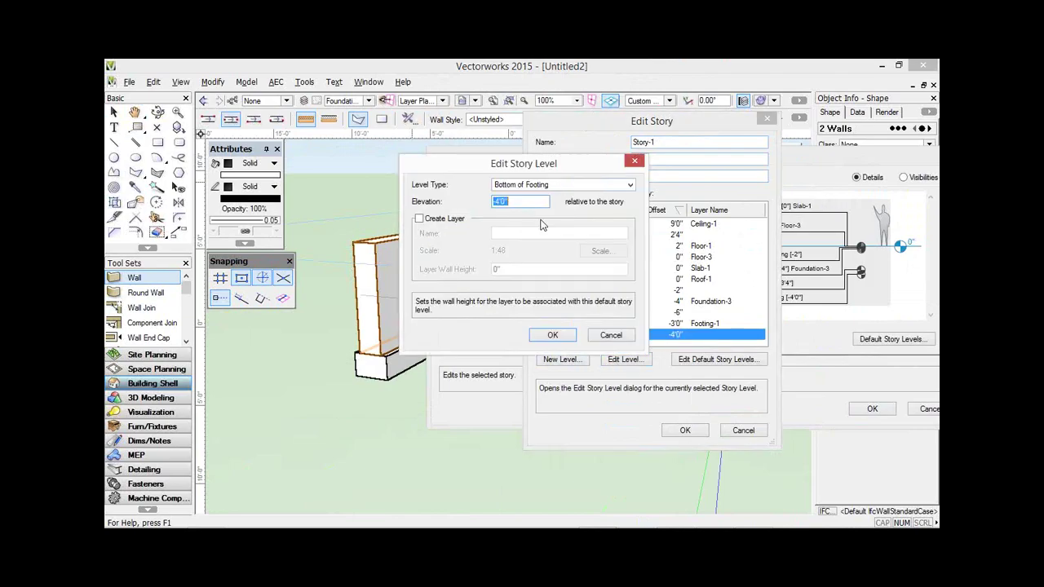
type("3")
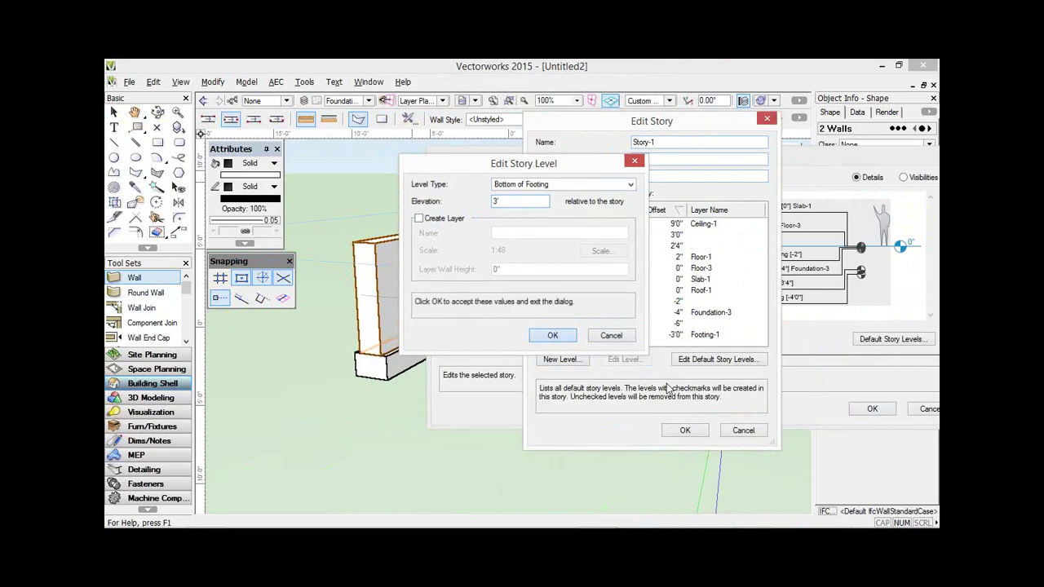
left_click(553, 335)
left_click(685, 431)
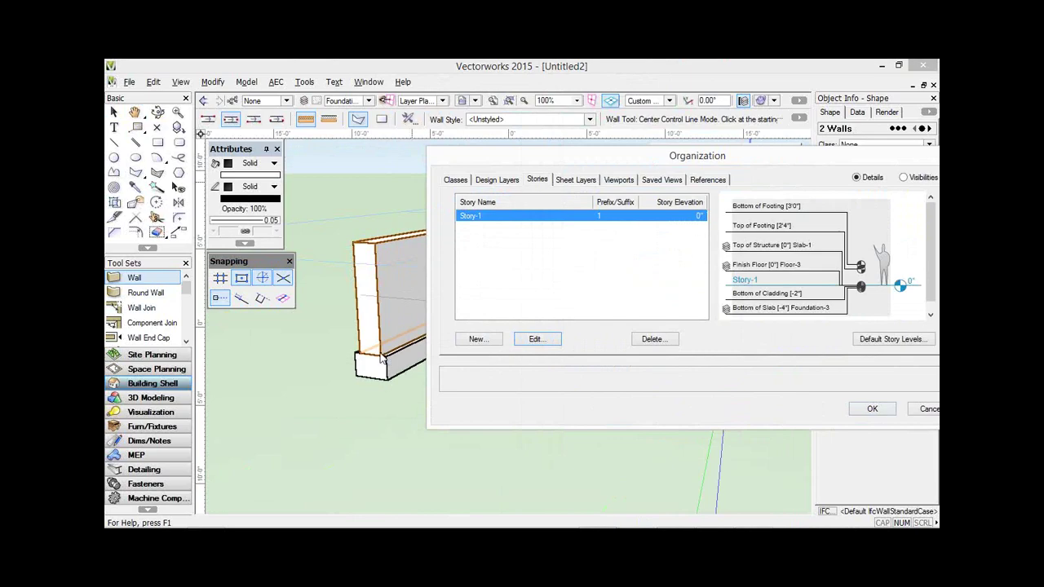
- Undo the previous organization edit, reopen Story-1 for editing and set its Bottom of Footing level to -3' relative to the story
left_click(872, 411)
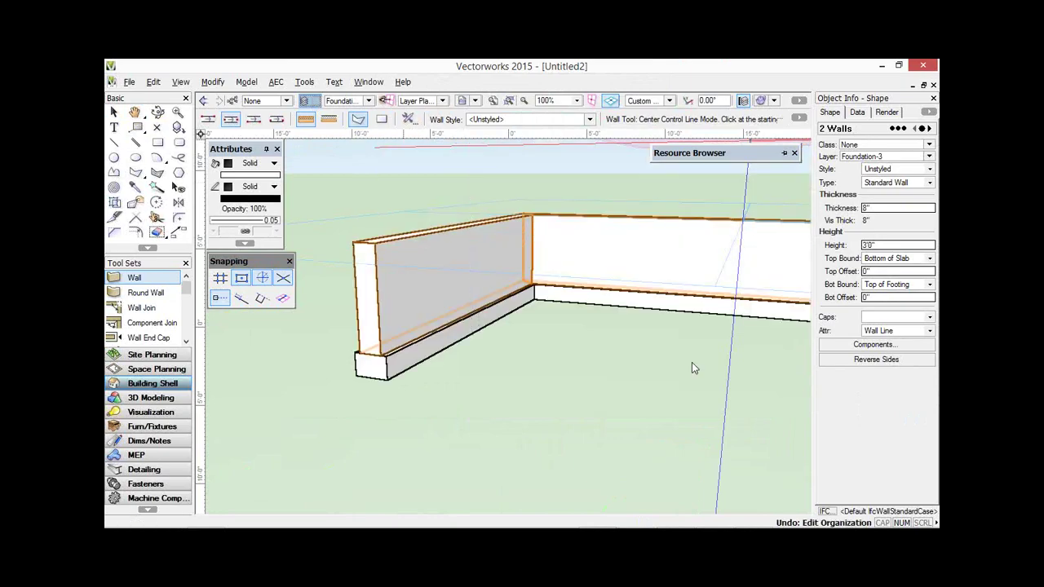
key("ctrl+shift+o")
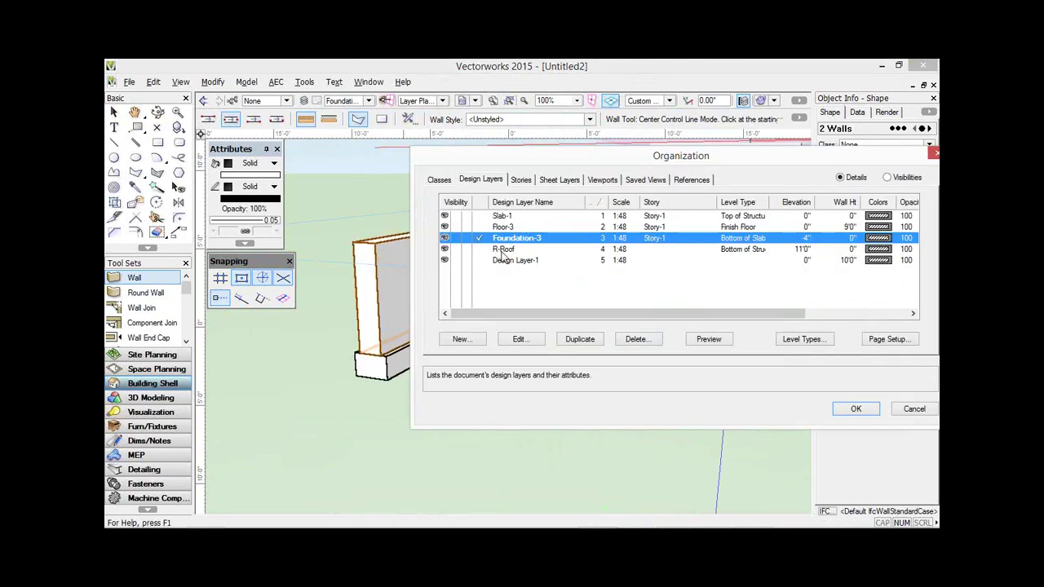
left_click(520, 180)
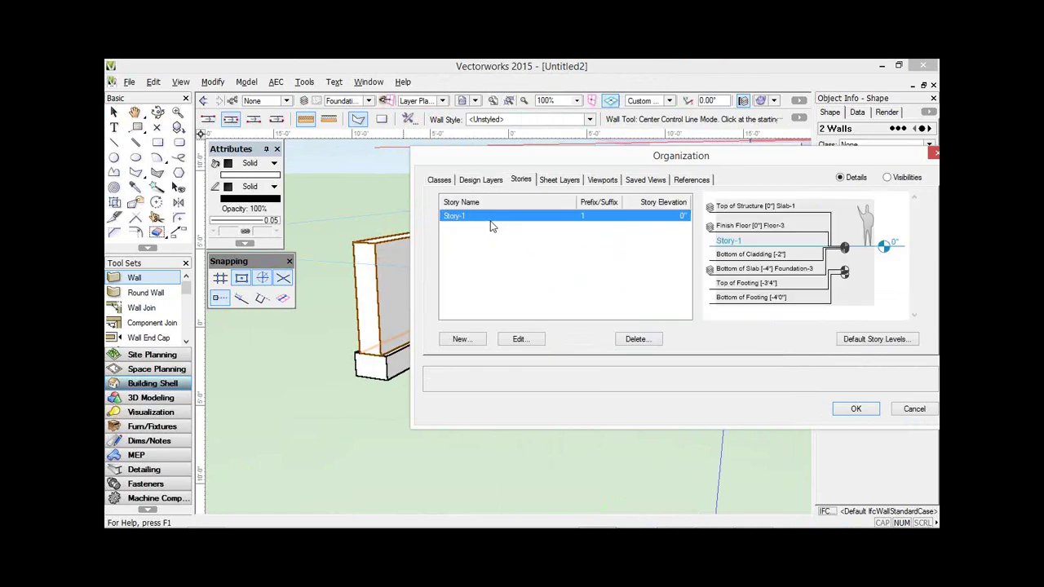
left_click(516, 340)
left_click(571, 334)
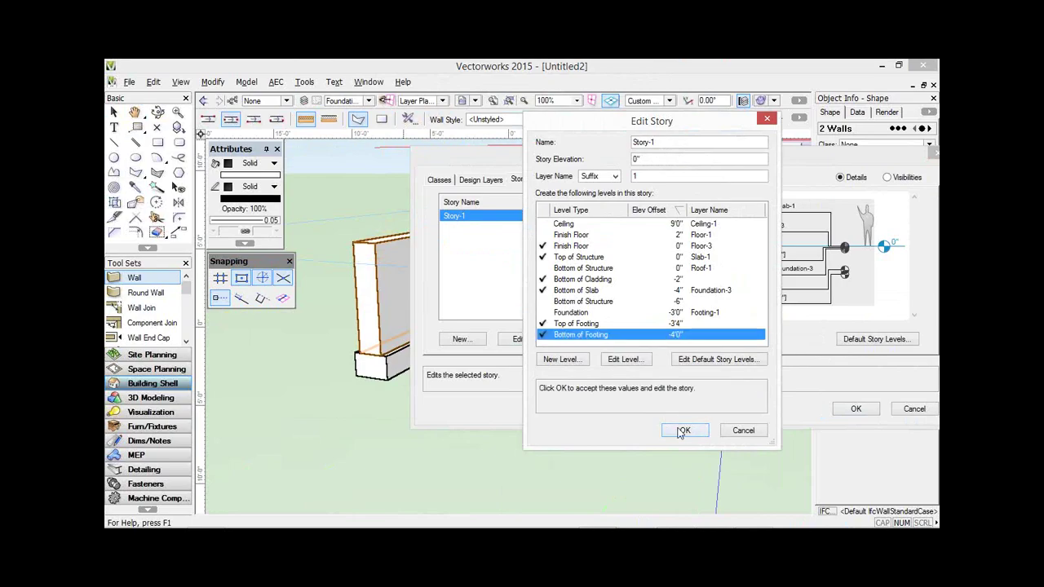
left_click(625, 359)
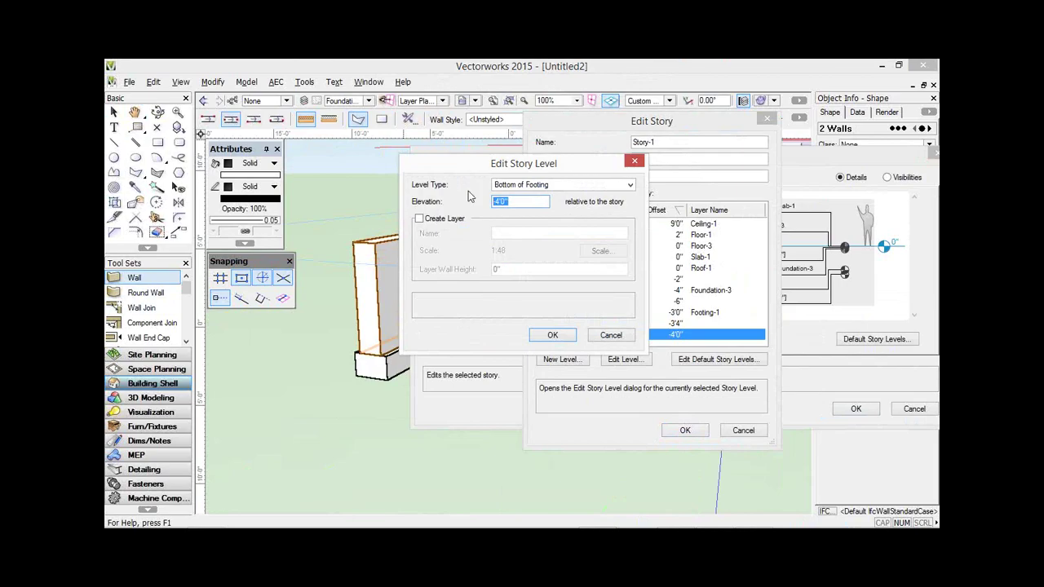
type("-3'")
left_click(552, 336)
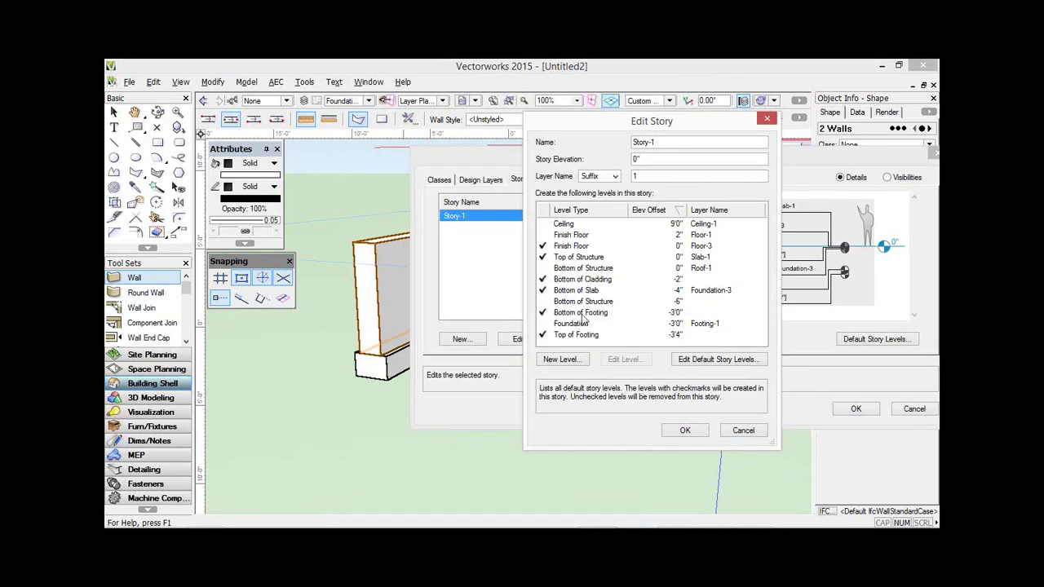
- Set the elevation of Story-1's Top of Footing level to -2'4" and accept the story and organization edits
left_click(582, 317)
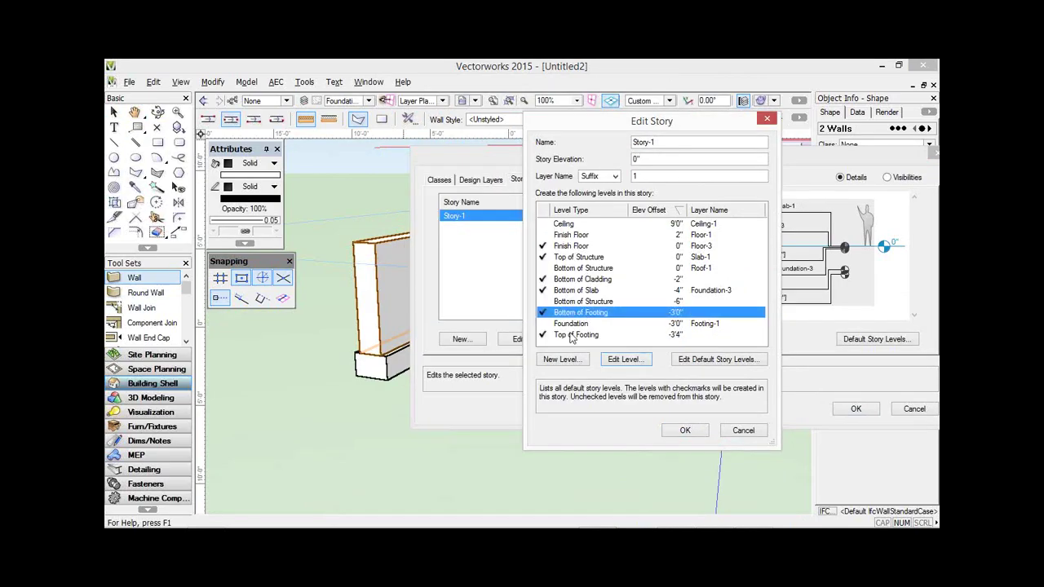
left_click(570, 338)
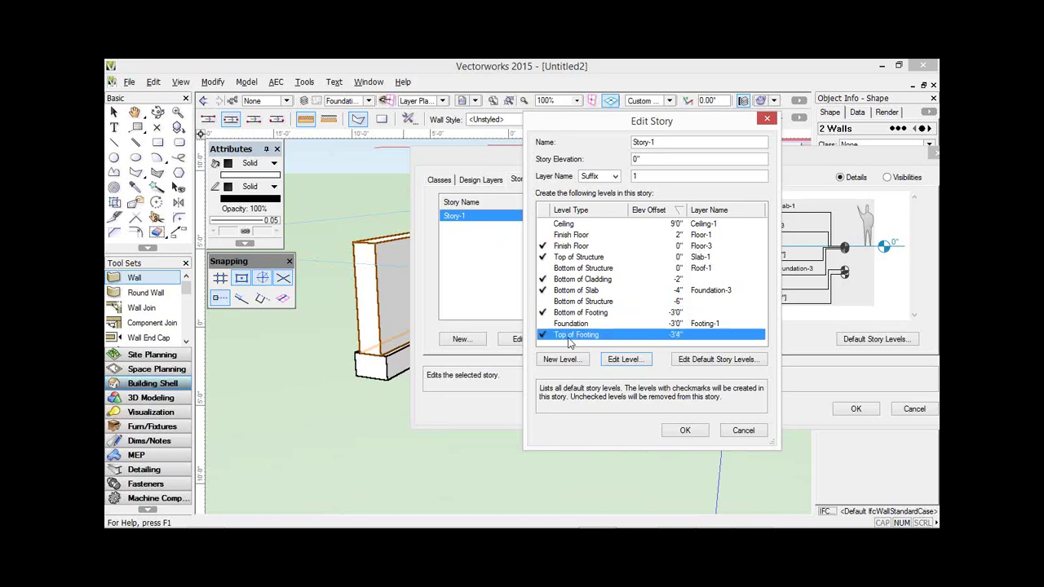
left_click(624, 359)
left_click(512, 205)
left_click(500, 201)
key("BackSpace")
type("2")
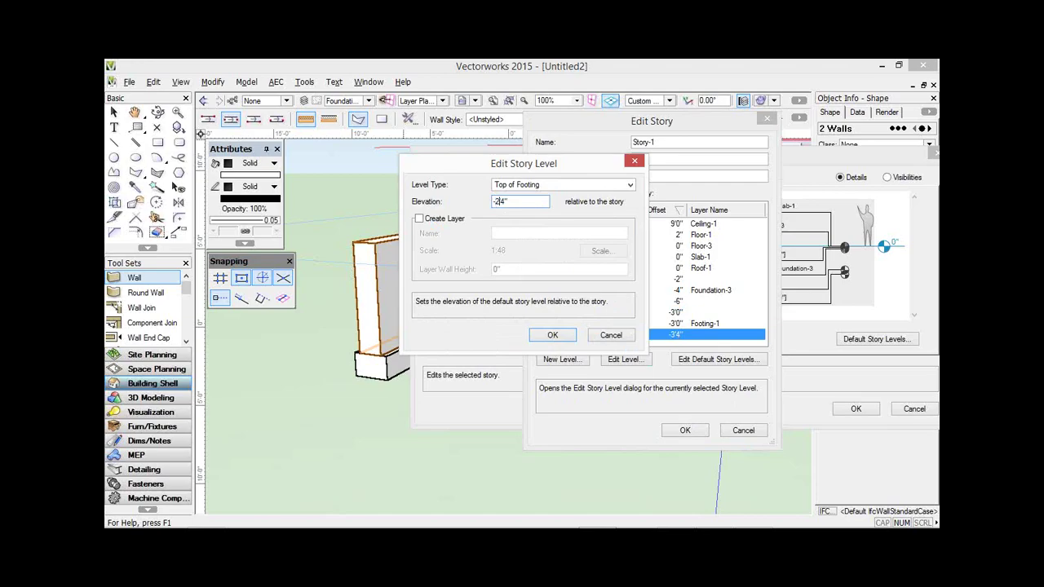
key("Return")
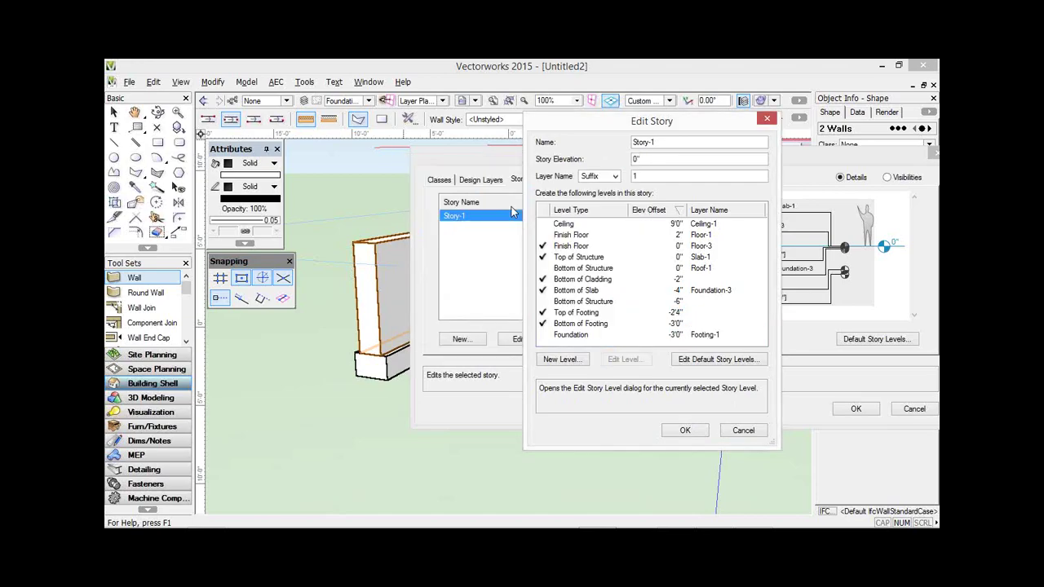
left_click(686, 433)
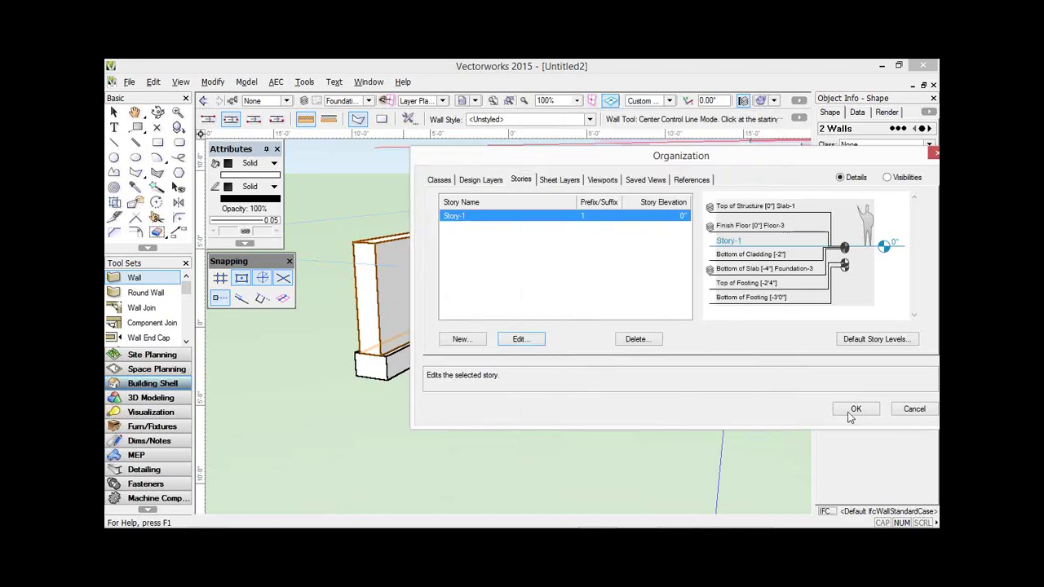
left_click(853, 410)
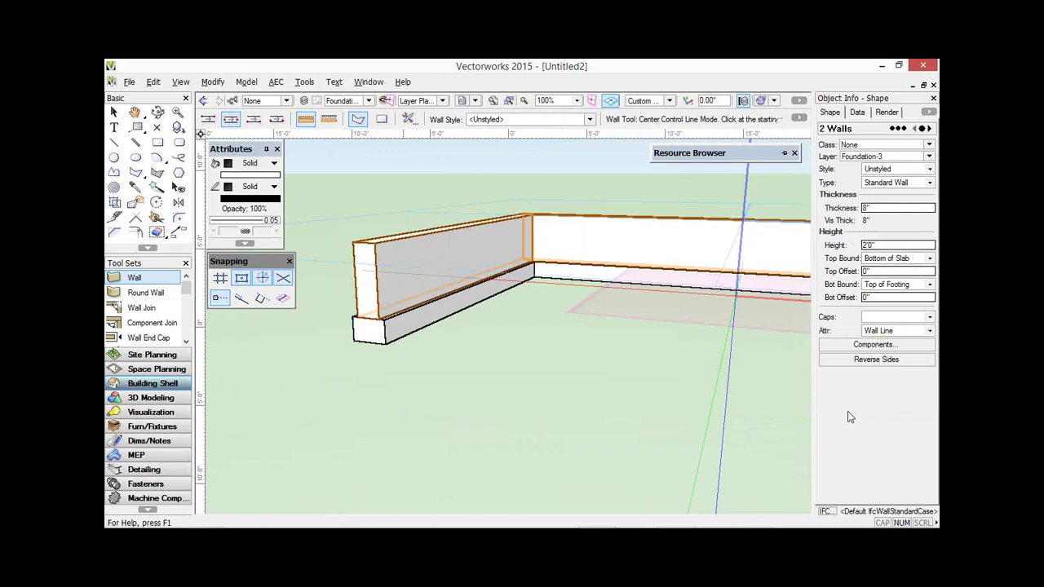
- In Top/Plan view, draw a rectangle about 14'5" by 12'6 1/2" aligned to the outer edges of the foundation walls
key("F5")
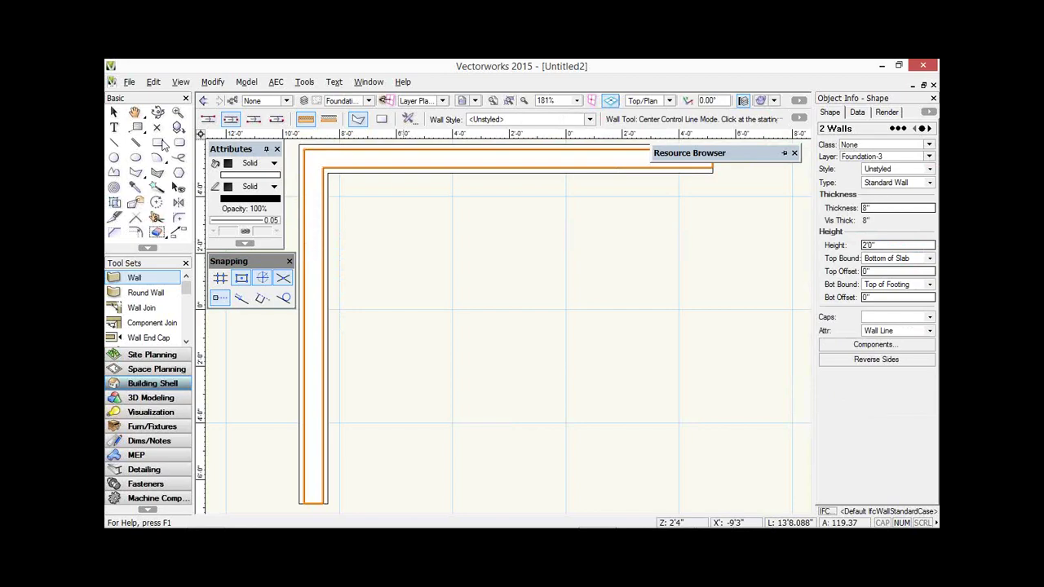
left_click(159, 143)
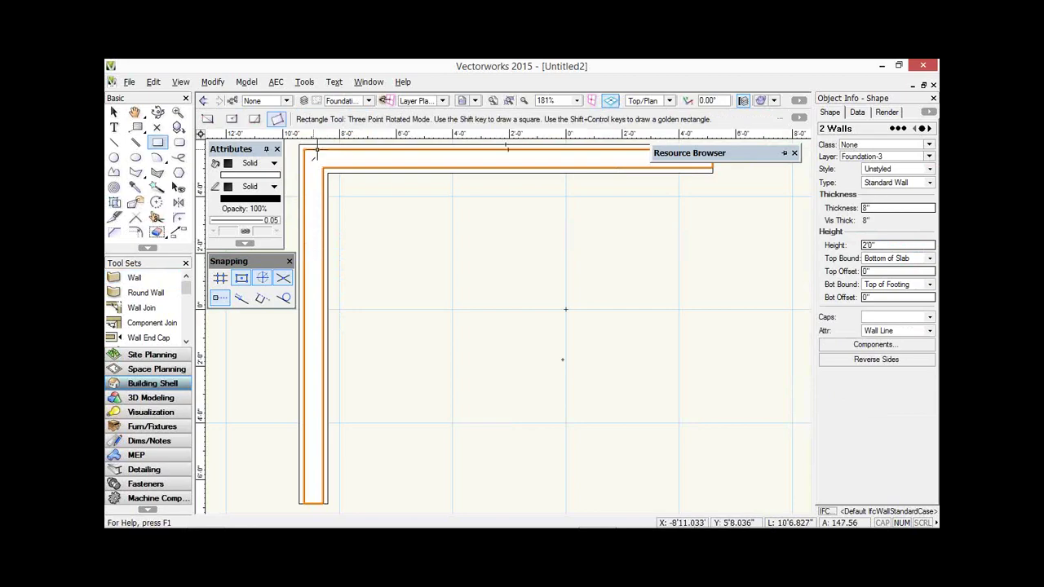
left_click(326, 172)
left_click(712, 151)
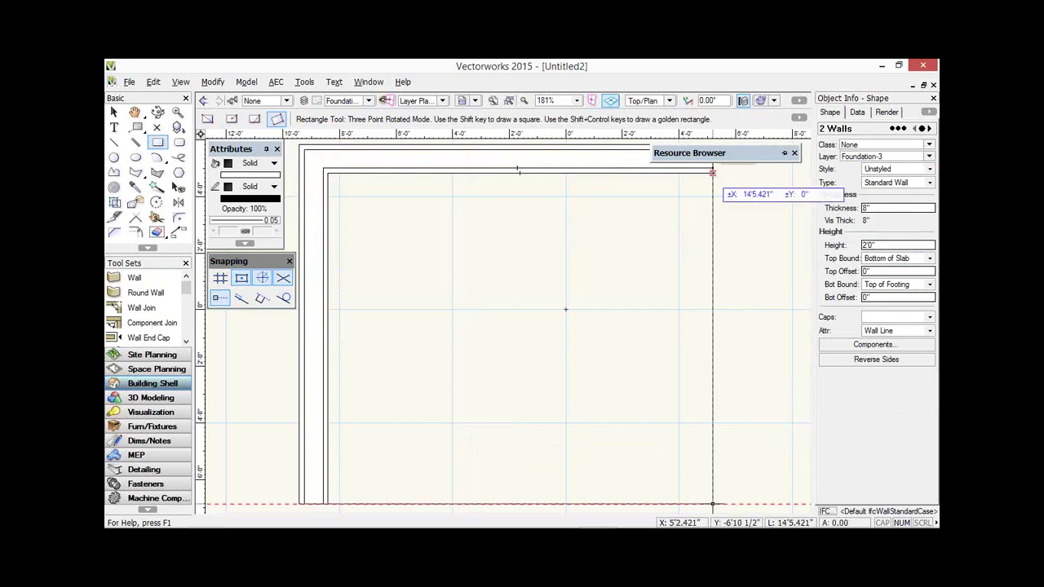
left_click(712, 501)
- Create a Slab object from the rectangle, deleting the source shape
right_click(471, 236)
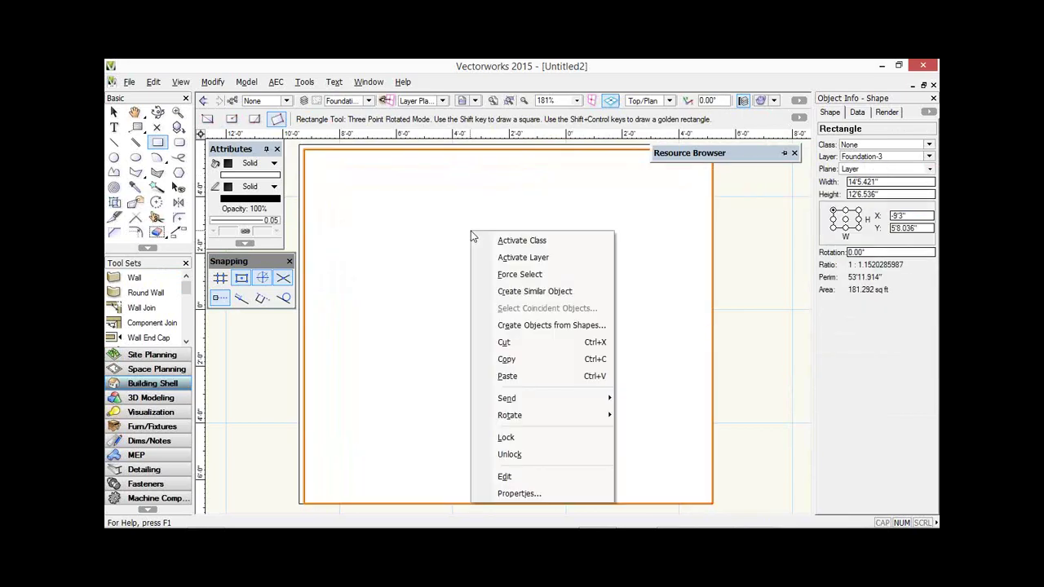
left_click(536, 325)
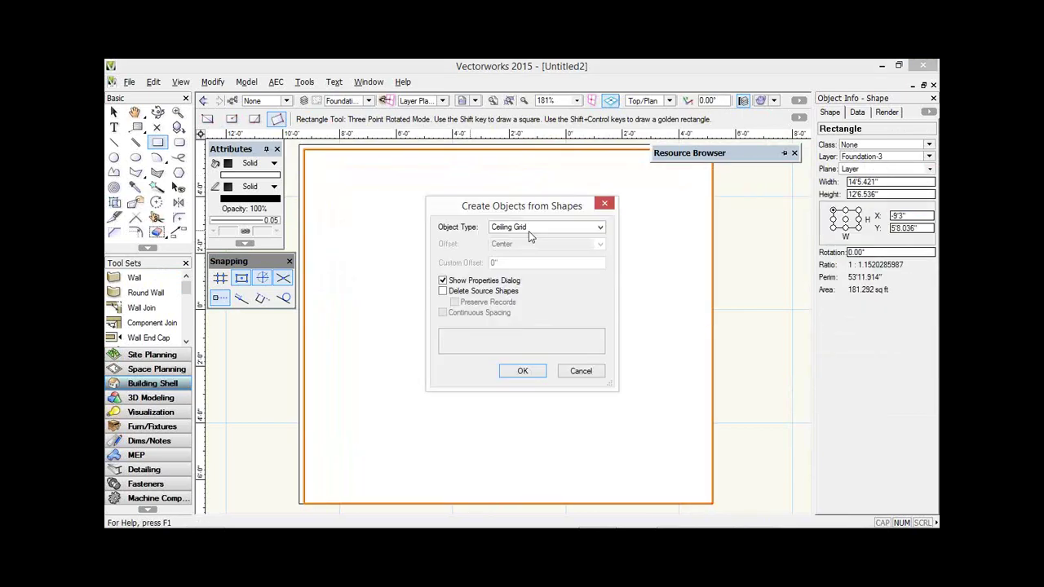
left_click(530, 228)
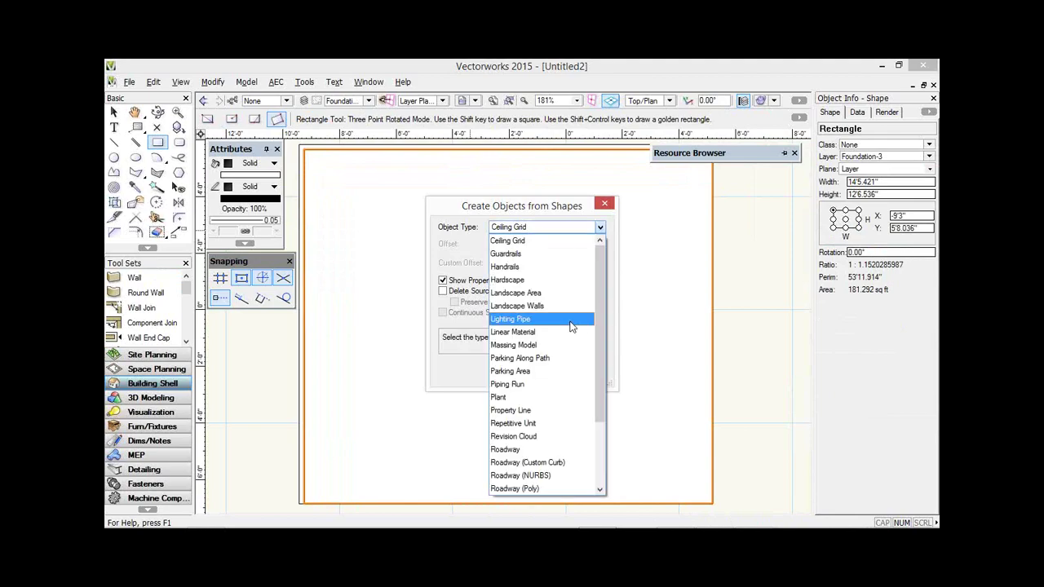
key("s")
key("l")
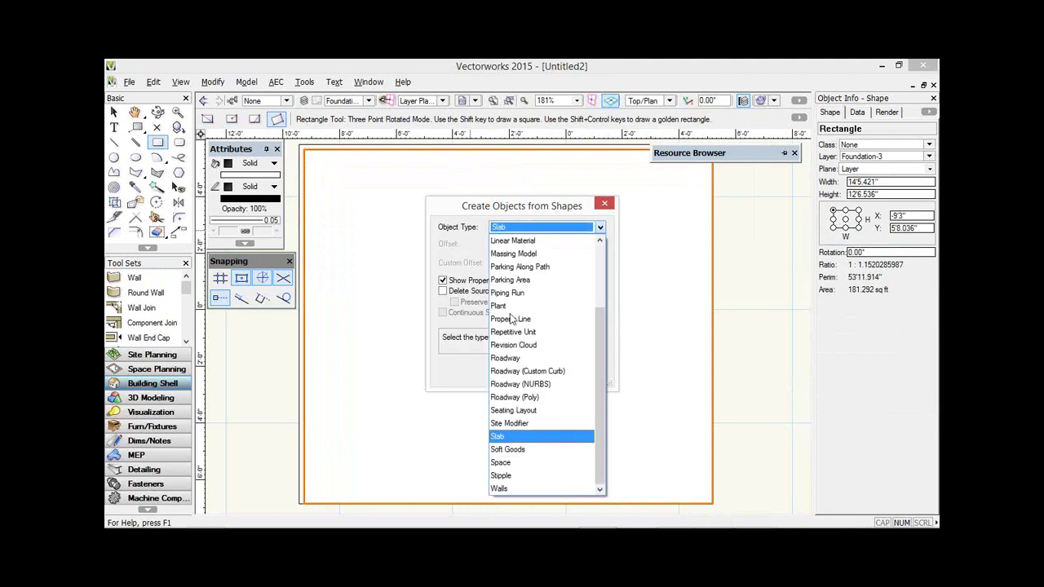
key("Return")
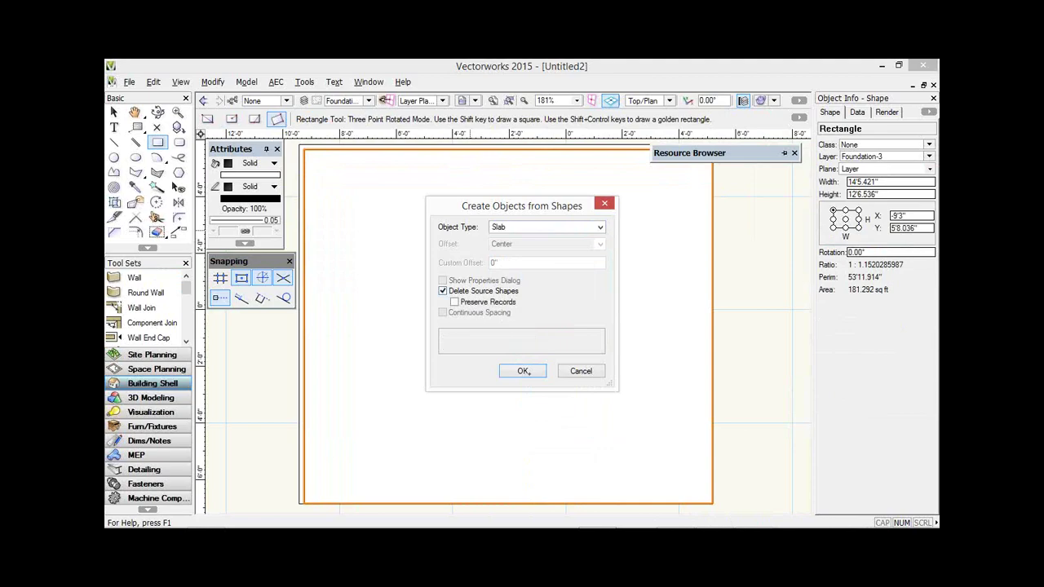
left_click(524, 371)
- Inspect in 3D how the slab sits on the foundation walls, from Right Isometric and from a low angle
key("KP_3")
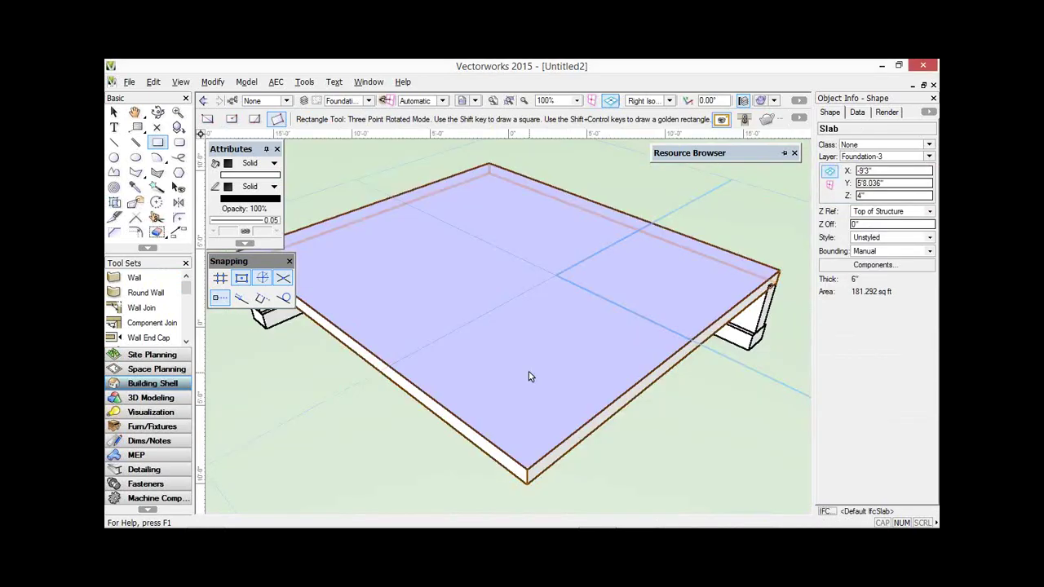
middle_click_drag(578, 315, 576, 314)
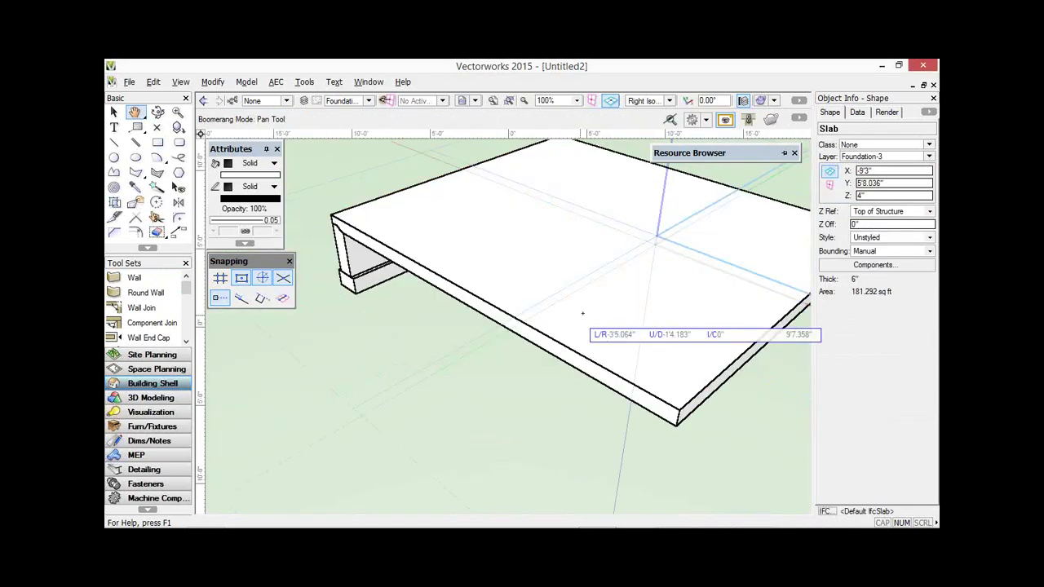
left_click(157, 112)
left_click_drag(425, 338, 493, 324)
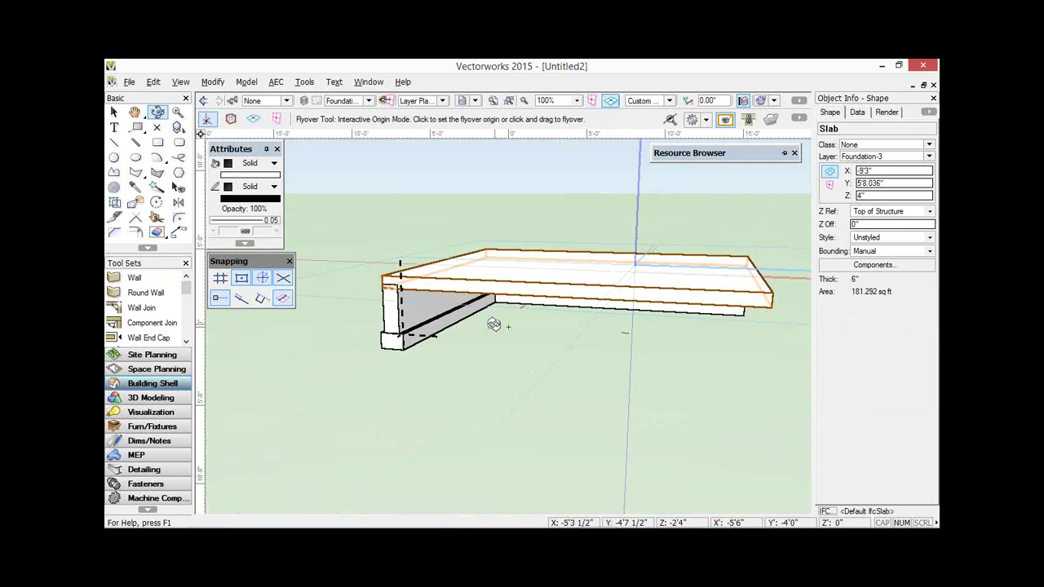
- Switch from Top/Plan to Right Isometric view and review the 3D preferences for render mode and projection when leaving Top/Plan
key("F5")
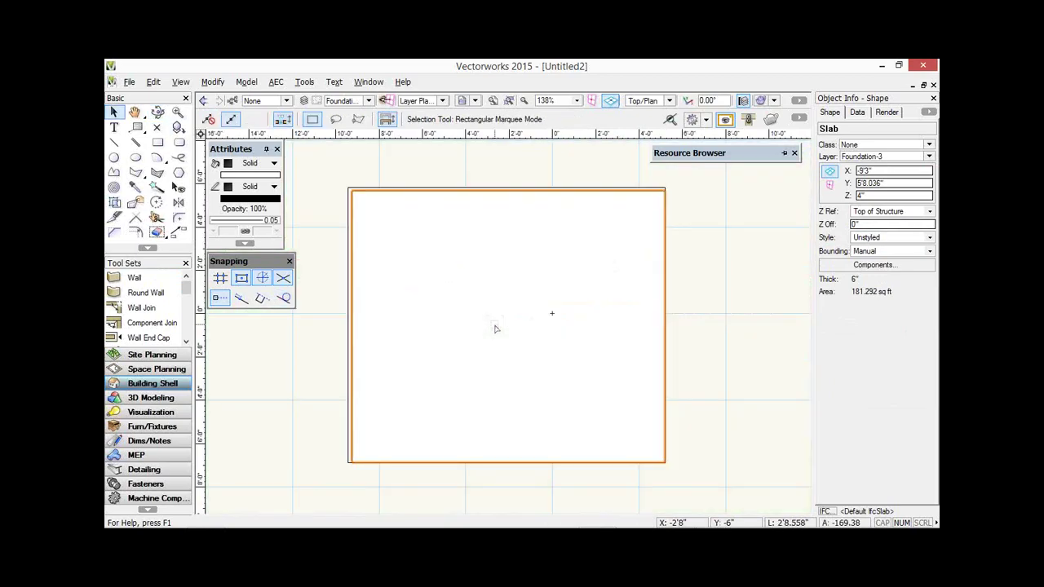
key("3")
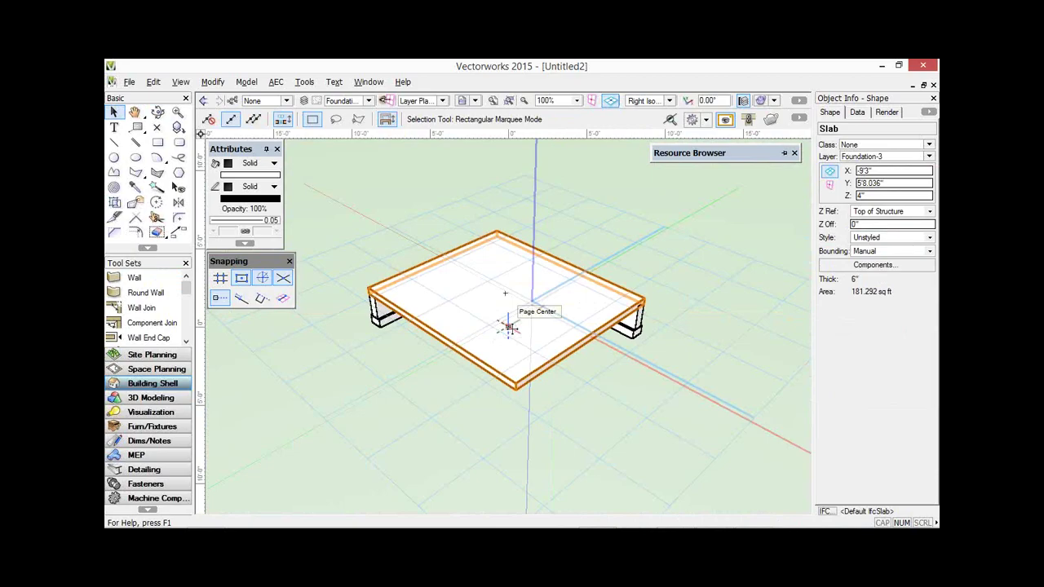
left_click(799, 119)
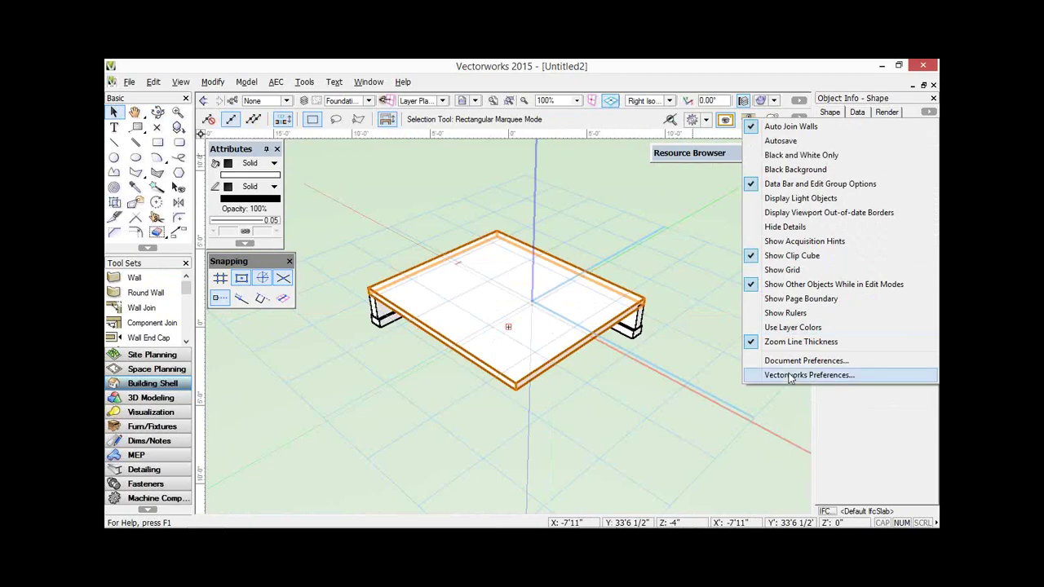
left_click(789, 375)
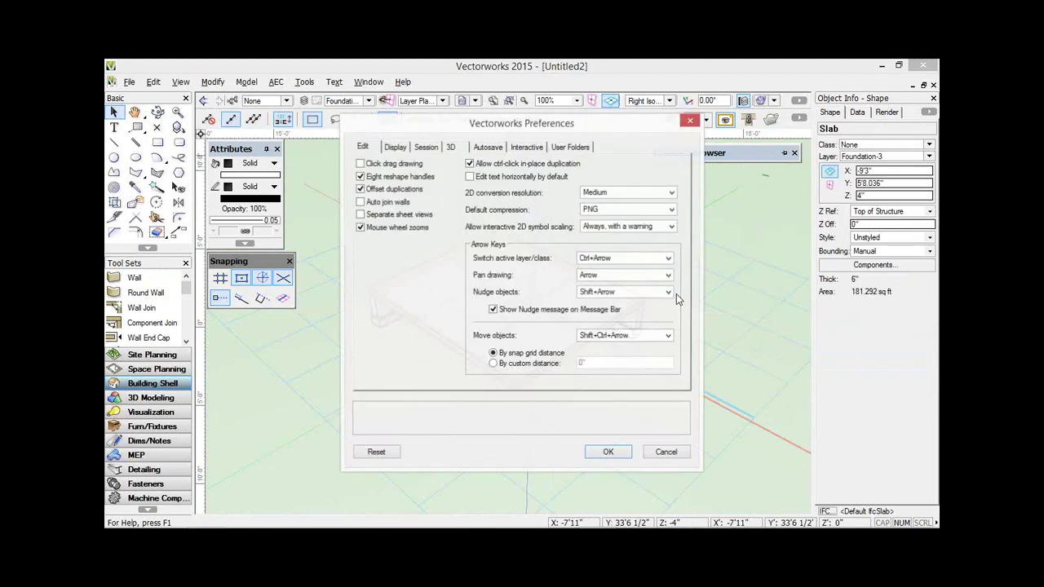
left_click(451, 148)
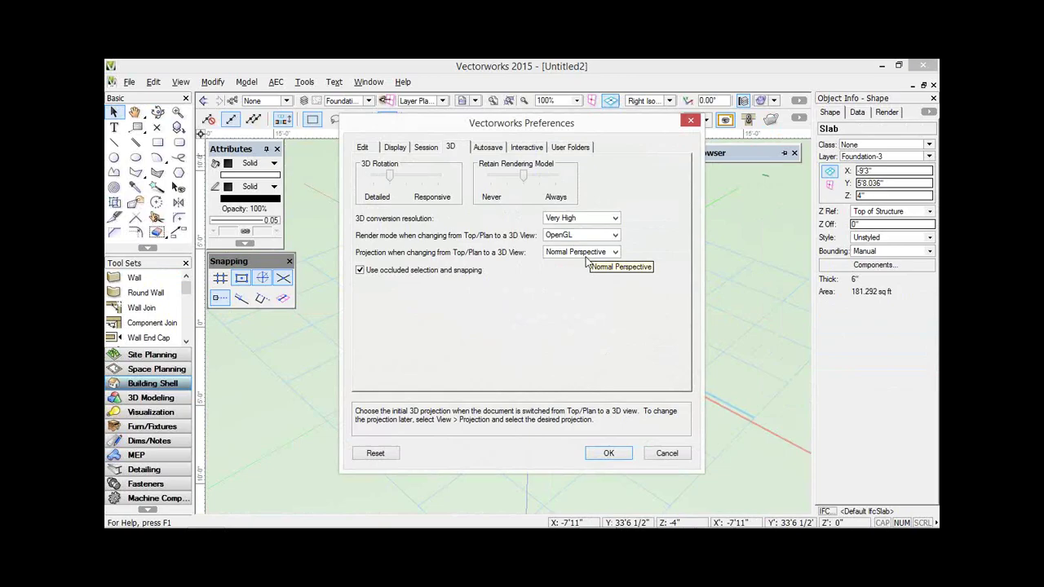
left_click(617, 452)
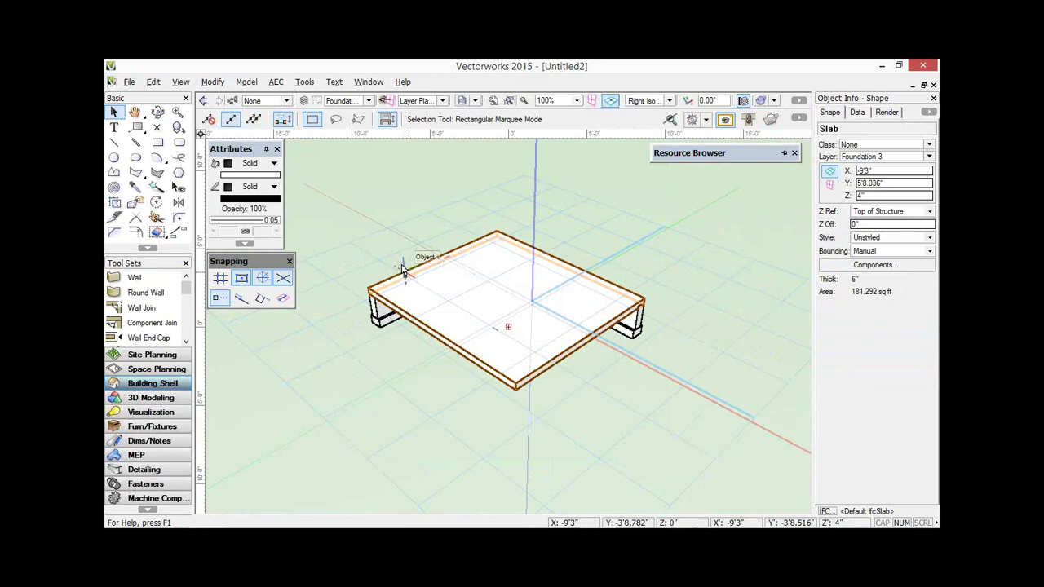
- Deselect the slab and activate the Wall tool with nothing selected
left_click(124, 279)
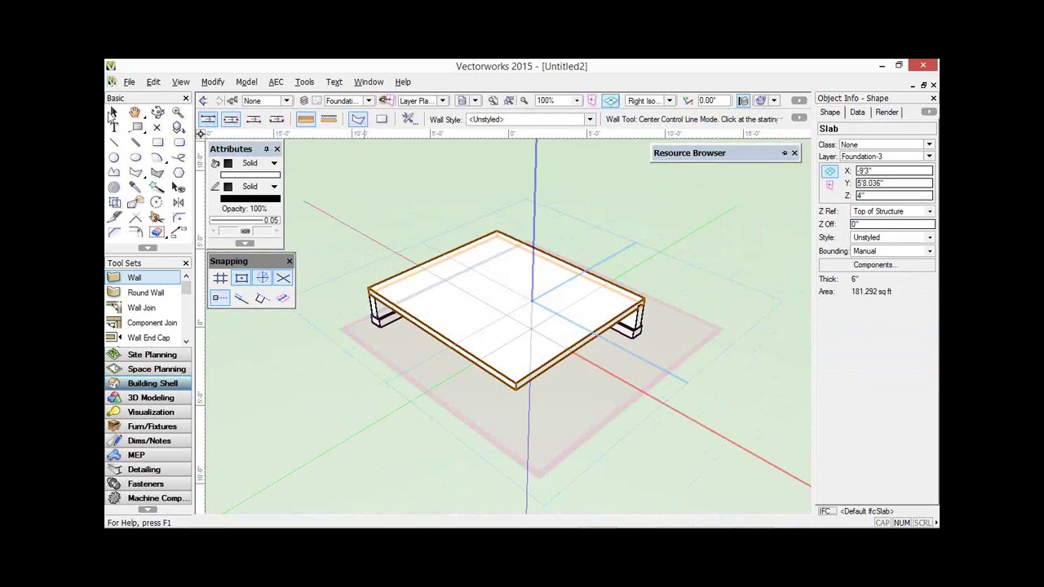
key("x")
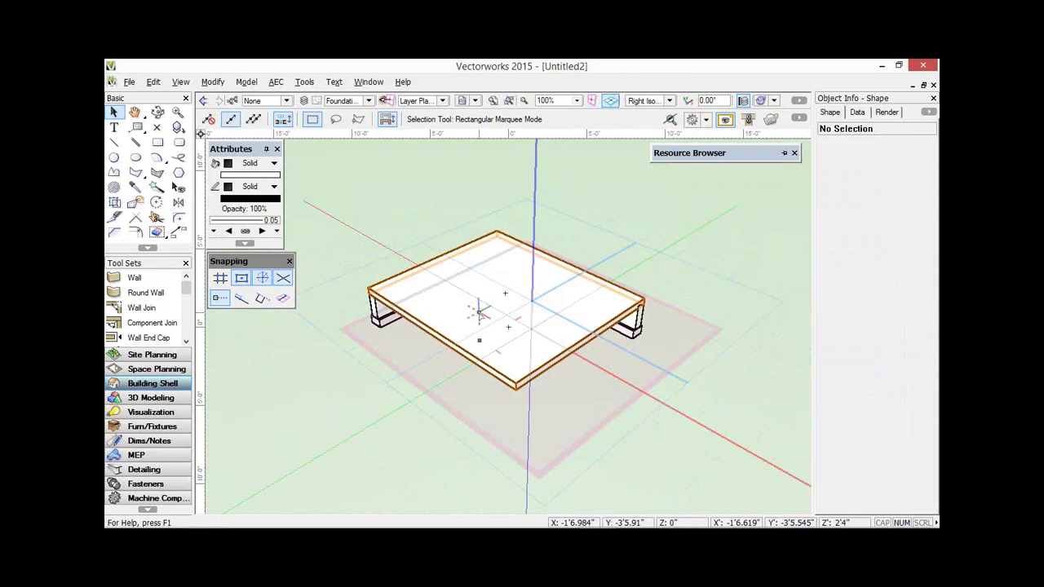
left_click(133, 277)
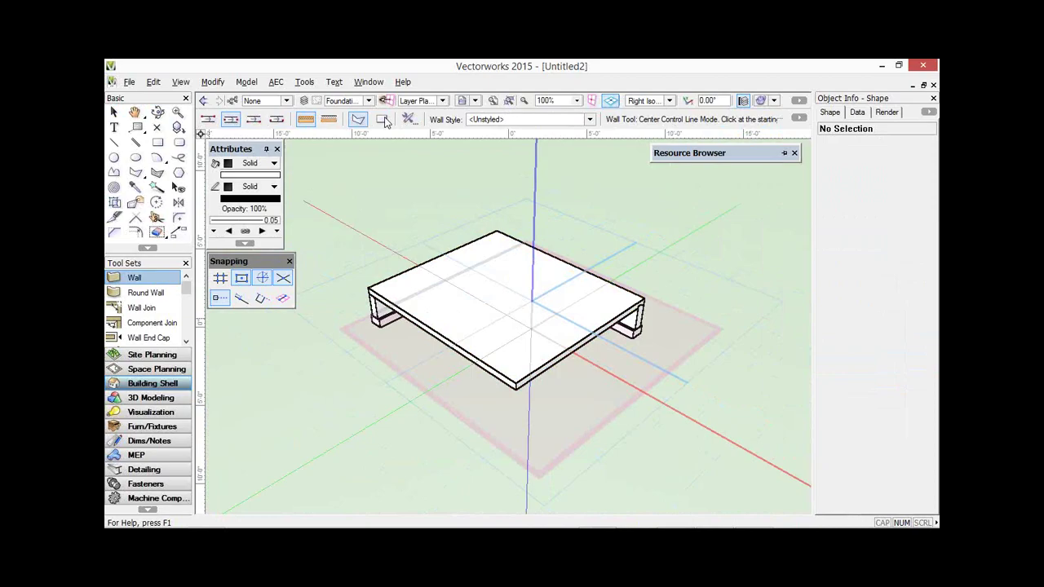
- Edit Story-1 and start a new story level using a new level type named Baseboard
left_click(304, 101)
left_click_drag(480, 156, 408, 149)
left_click(448, 171)
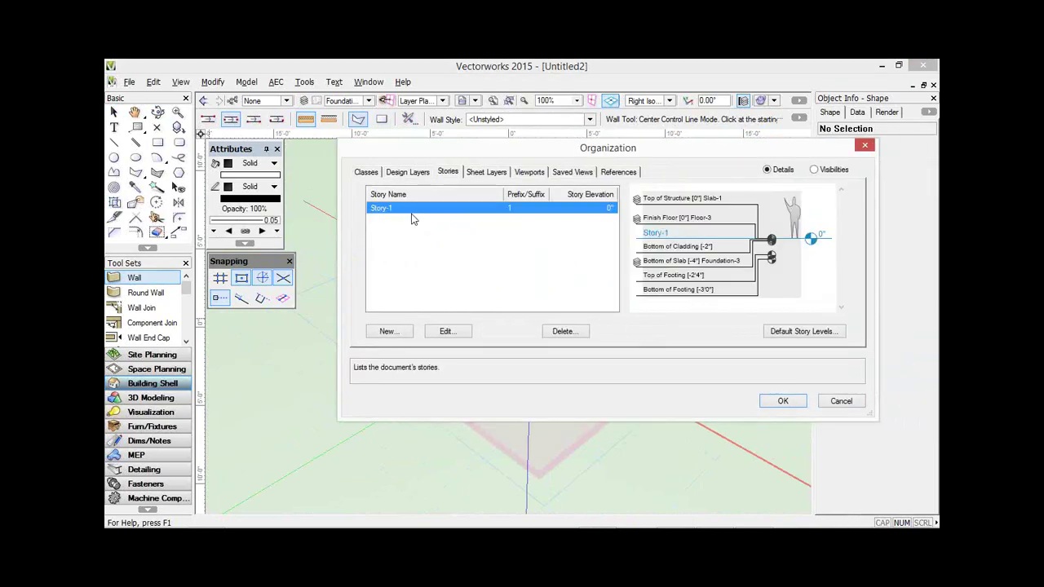
left_click(449, 332)
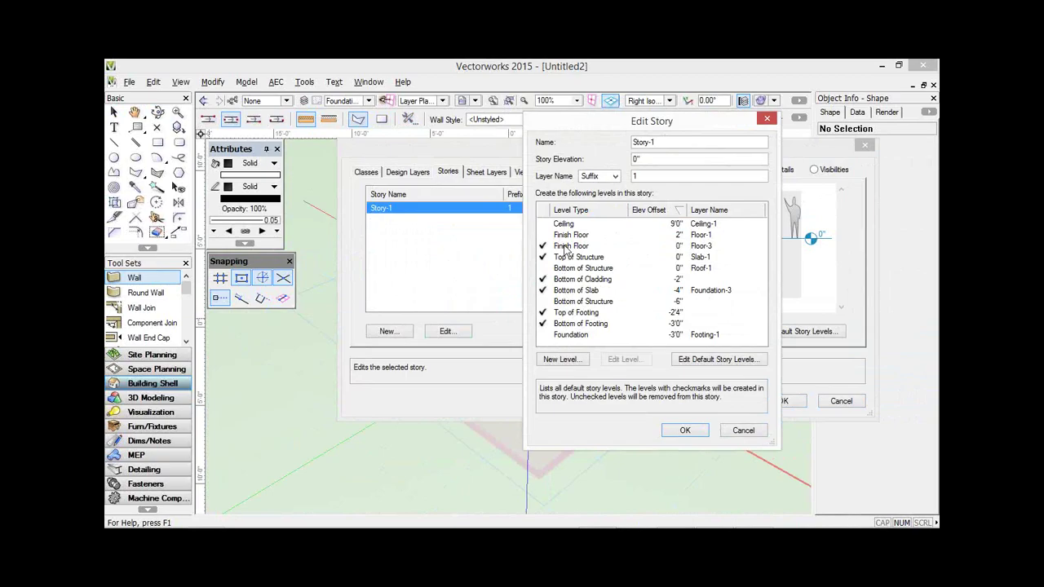
left_click(561, 359)
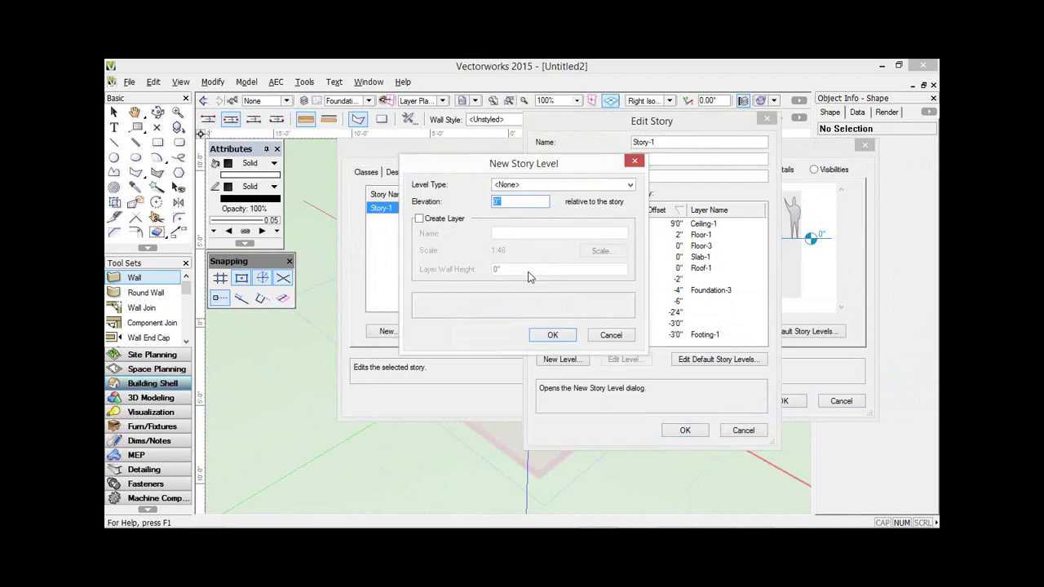
left_click(627, 186)
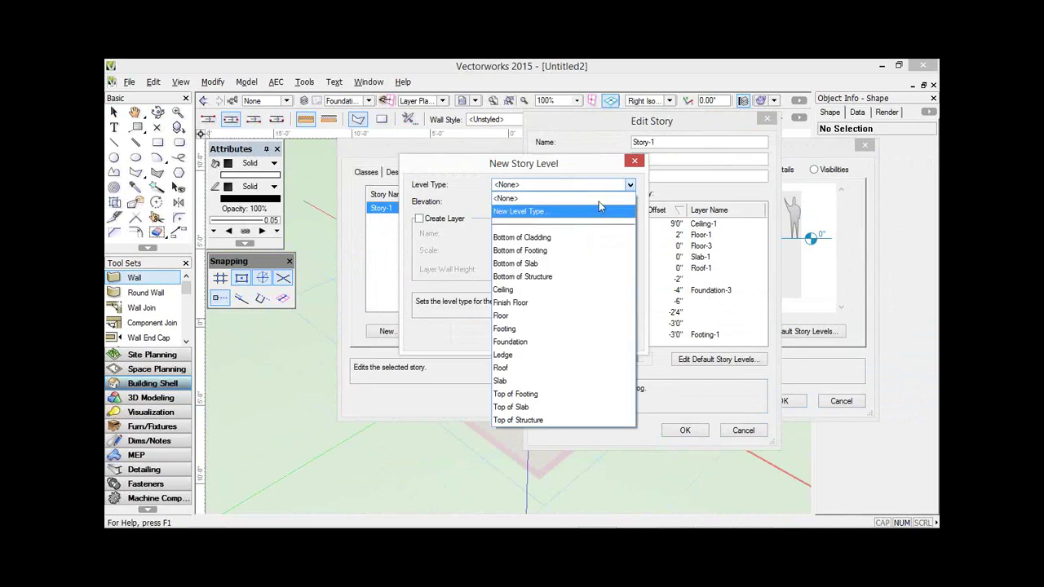
left_click(599, 201)
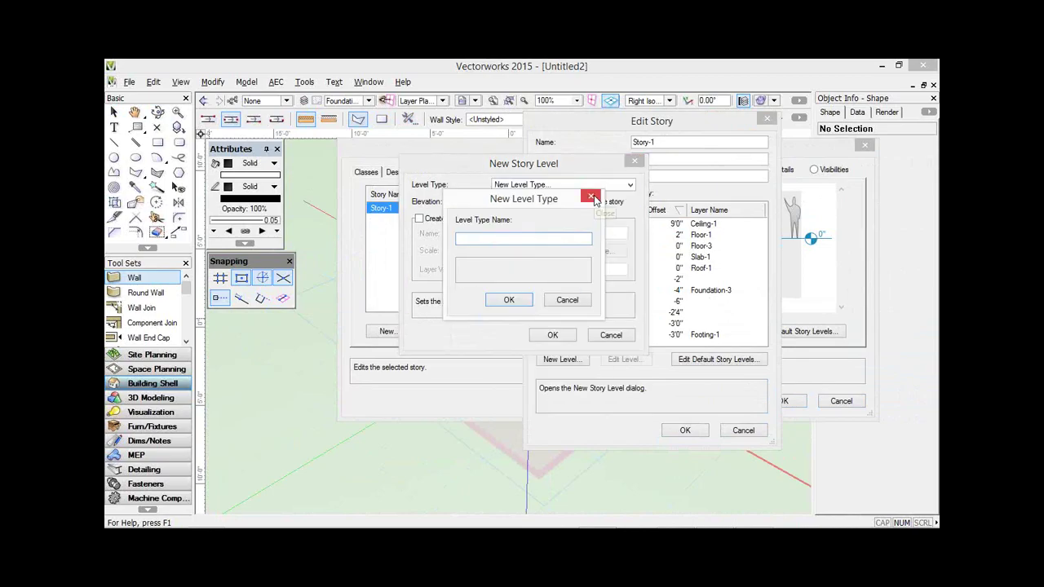
type("Baseboard")
left_click(509, 299)
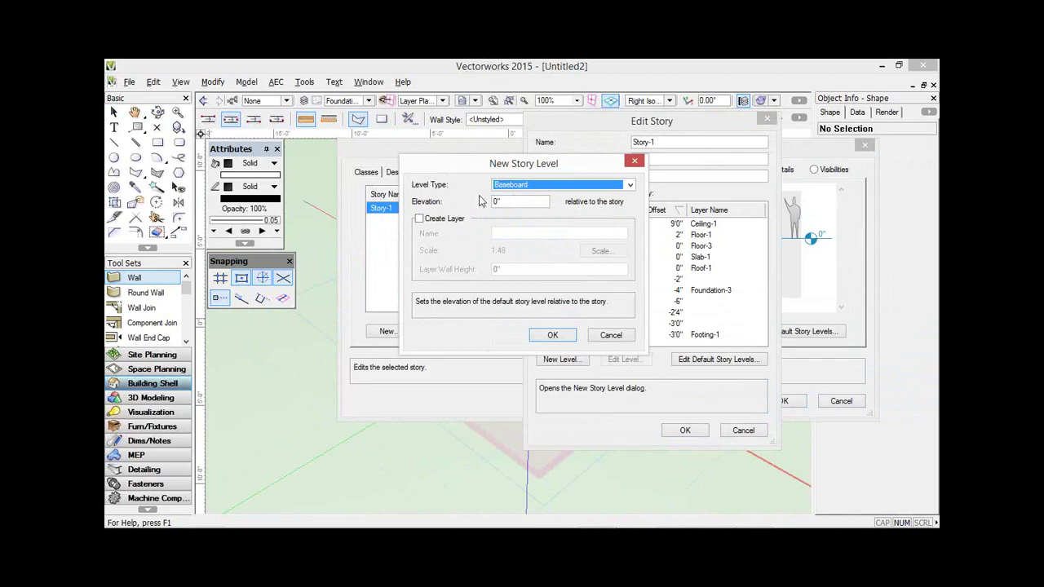
- Set the Baseboard level's elevation to 6" relative to the story and add it to the level list
key("Tab")
type("6")
type("'")
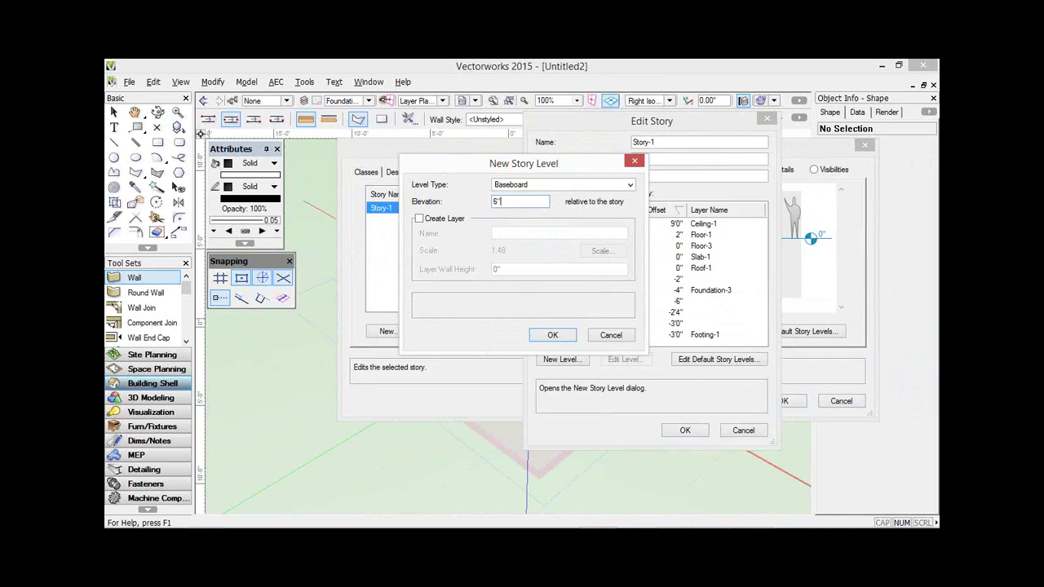
left_click(553, 337)
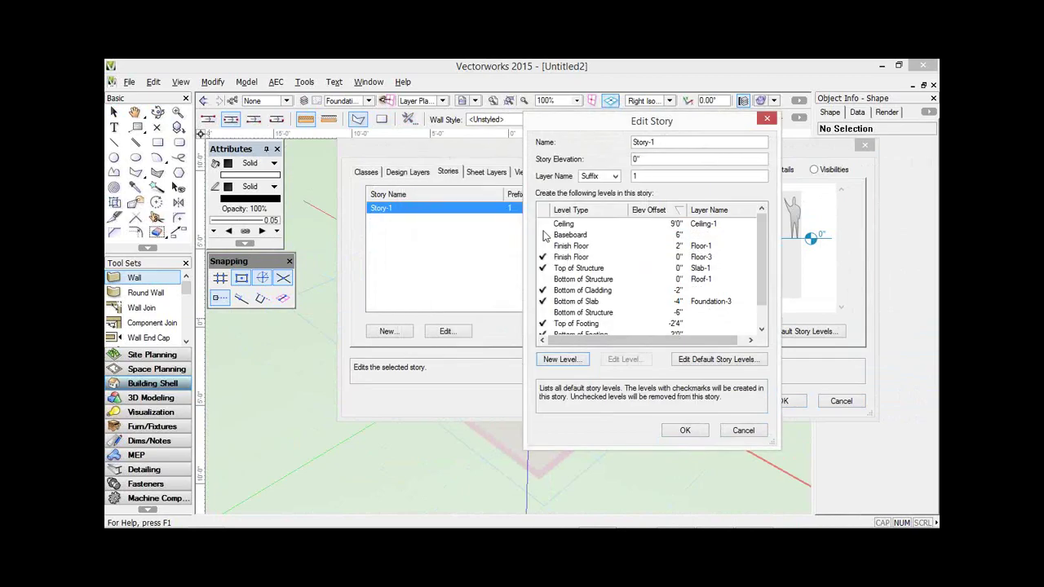
- Enable the Baseboard level in Story-1, check the other story levels, and apply the story changes
left_click(571, 235)
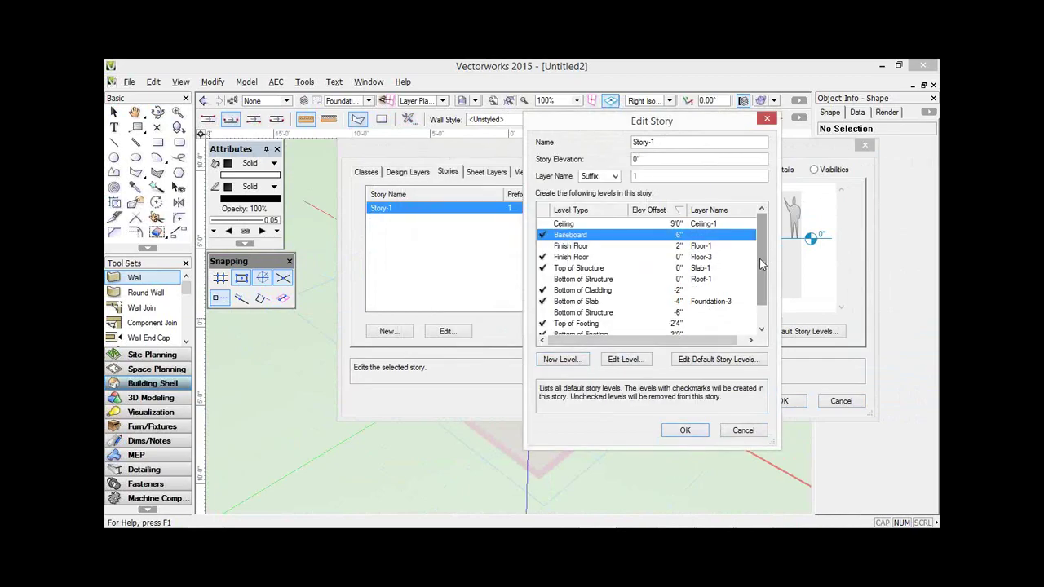
left_click_drag(762, 256, 763, 265)
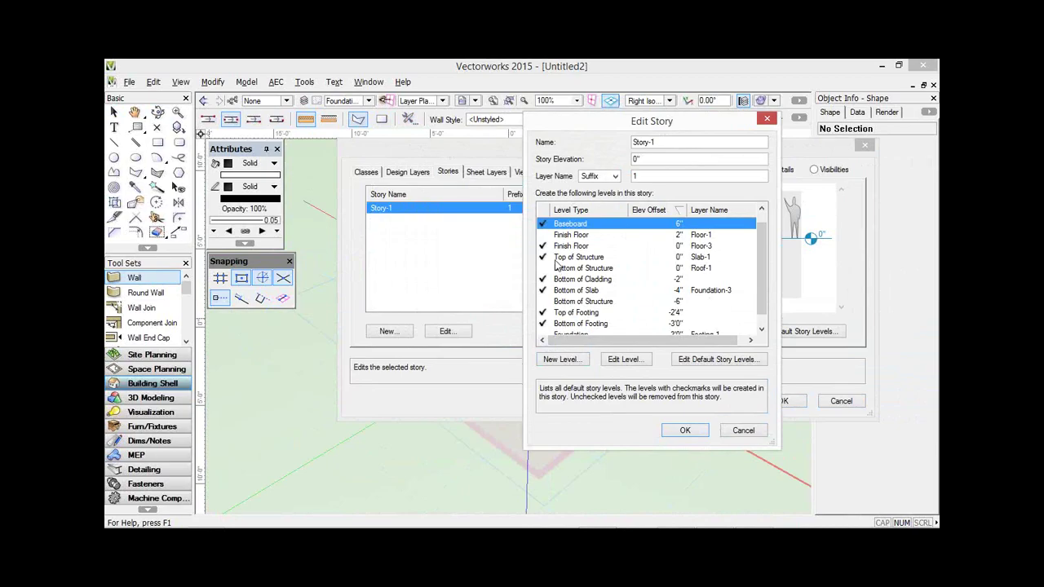
left_click(755, 259)
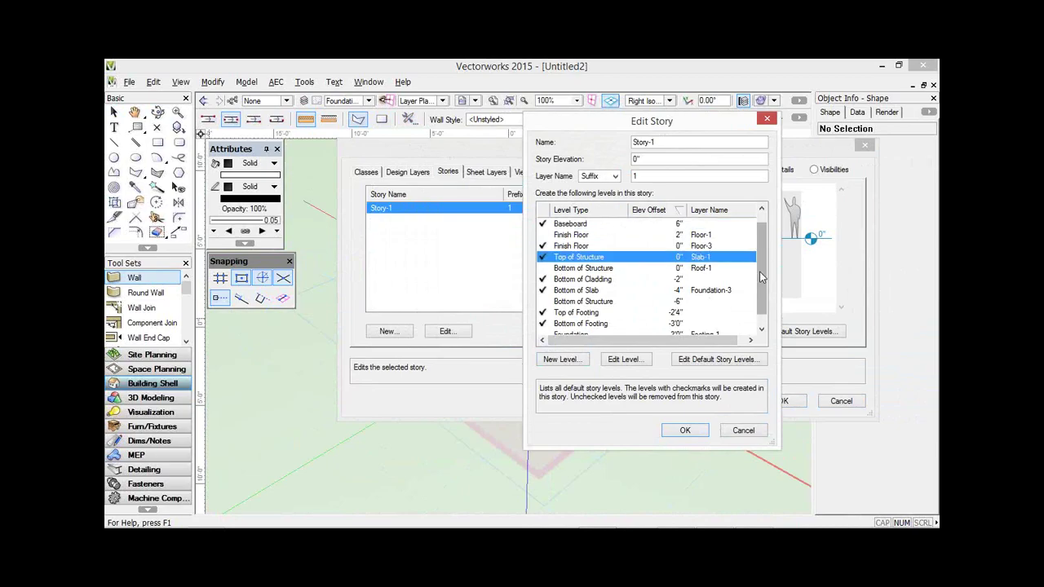
scroll(760, 278, "down", 1)
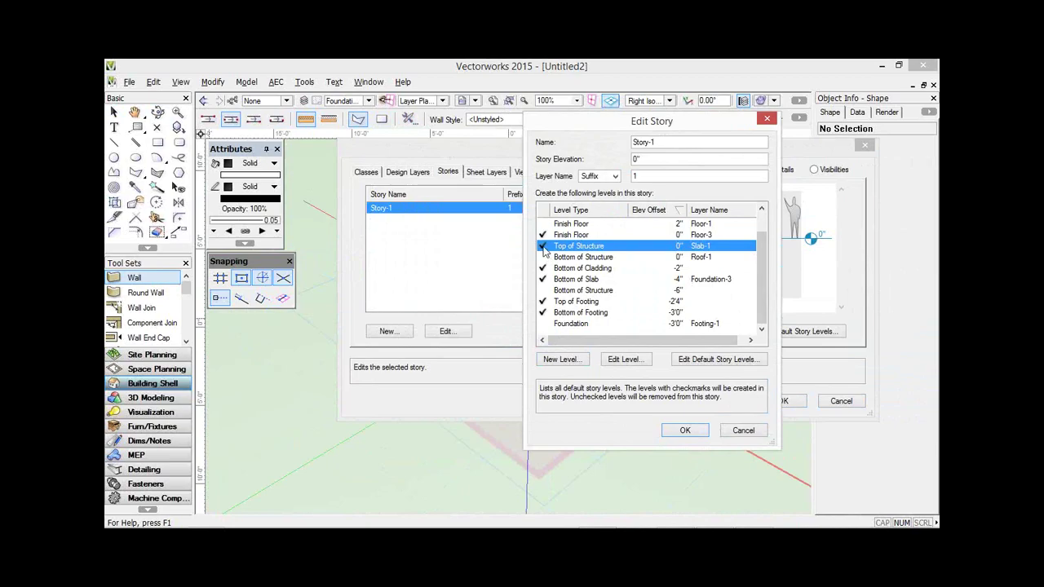
left_click(691, 434)
left_click(686, 430)
left_click(783, 402)
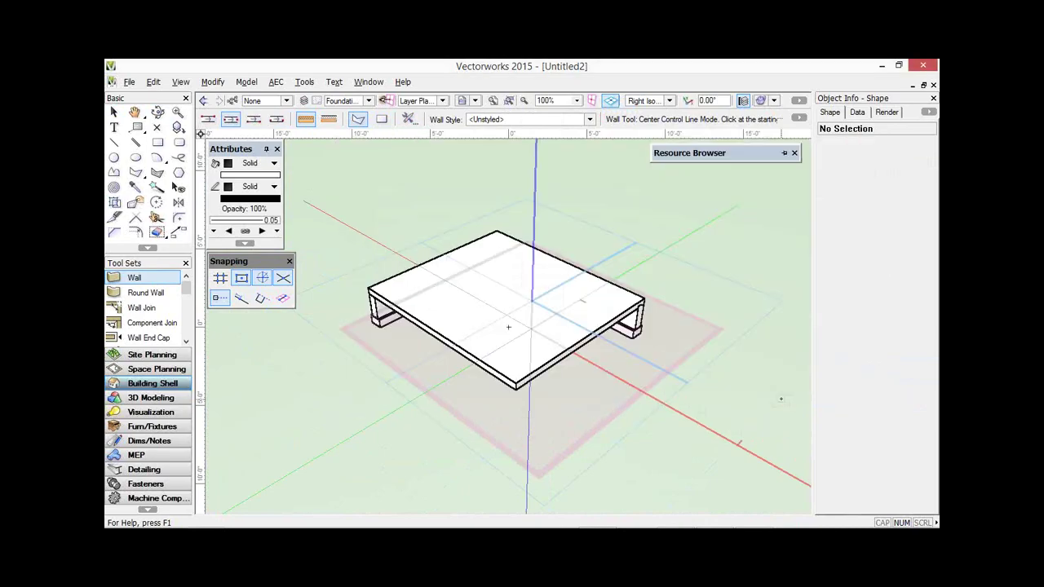
- Add a new component named Cladding to the unstyled wall's definition
left_click(410, 120)
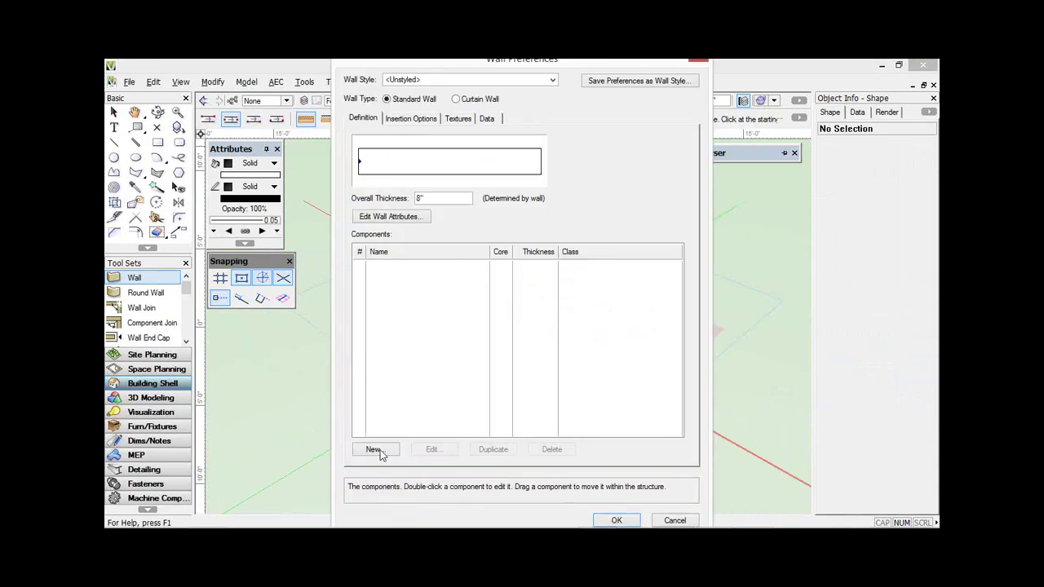
left_click(374, 450)
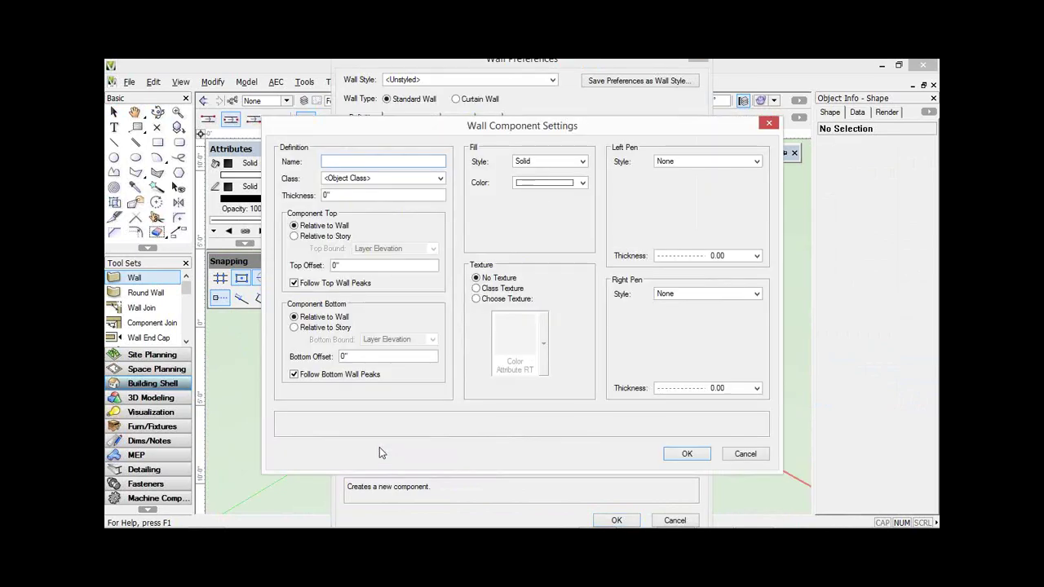
type("Cladding")
- Start a new class for the Cladding component, importing from the archoncad Standards v2015.vwx file
left_click(379, 179)
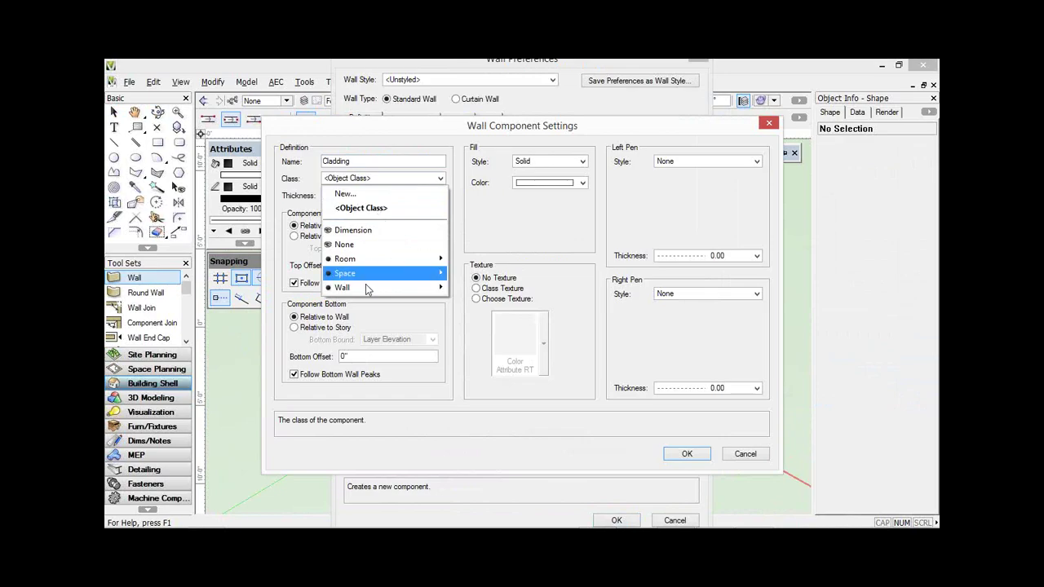
mouse_move(366, 286)
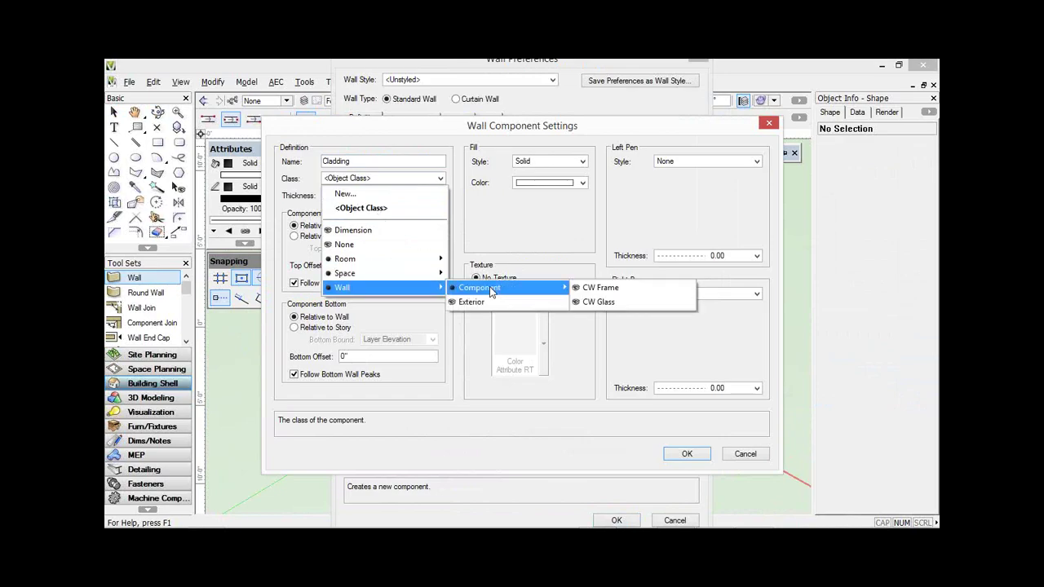
left_click(346, 195)
left_click(448, 186)
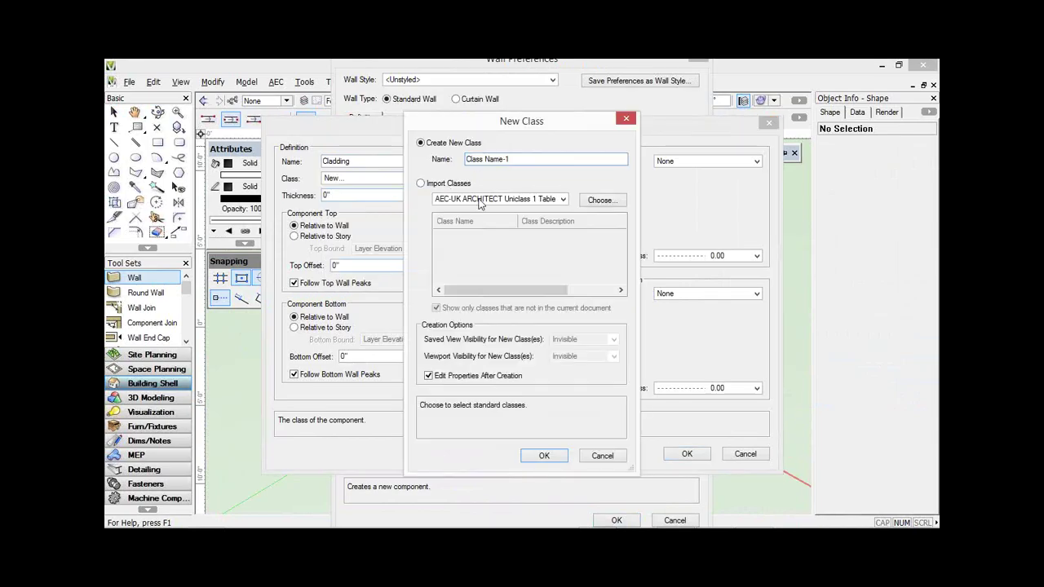
left_click(483, 201)
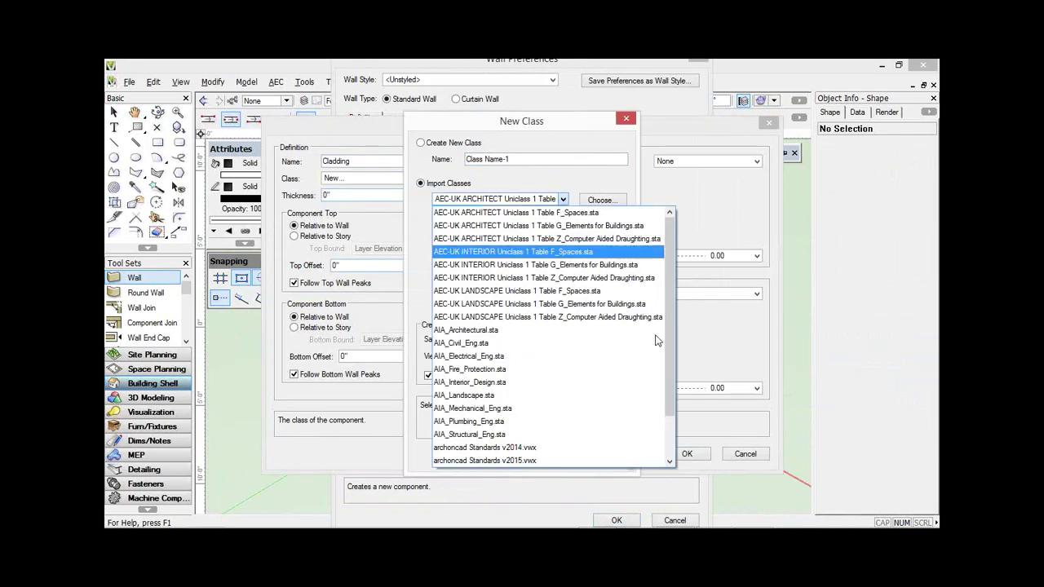
scroll(658, 341, "down", 3)
left_click(481, 453)
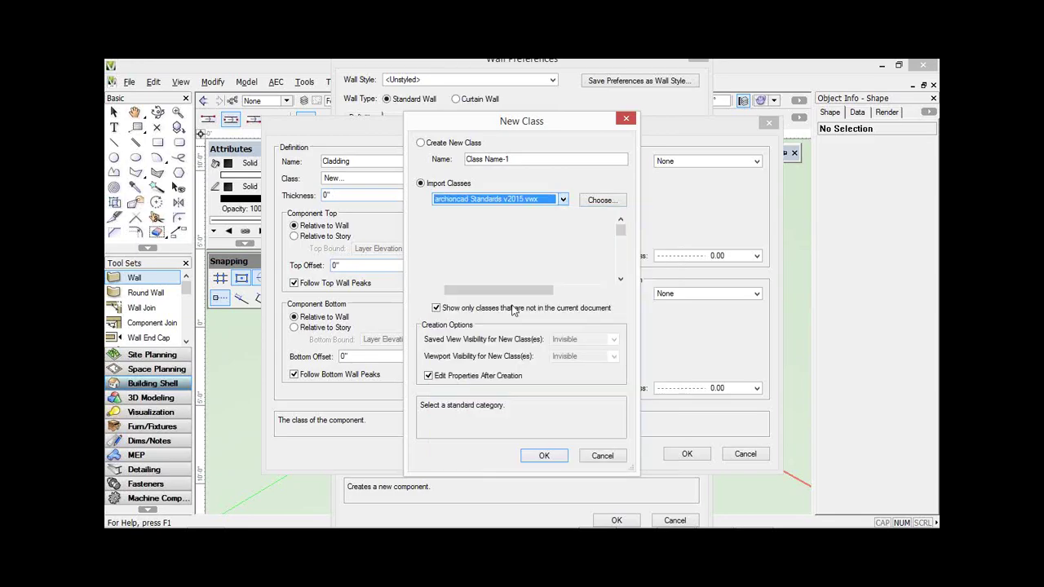
- Import the Wall-Component classes from Cavity through Lining/Plaster, with editing properties after creation turned off
left_click_drag(621, 233, 620, 272)
scroll(620, 272, "up", 5)
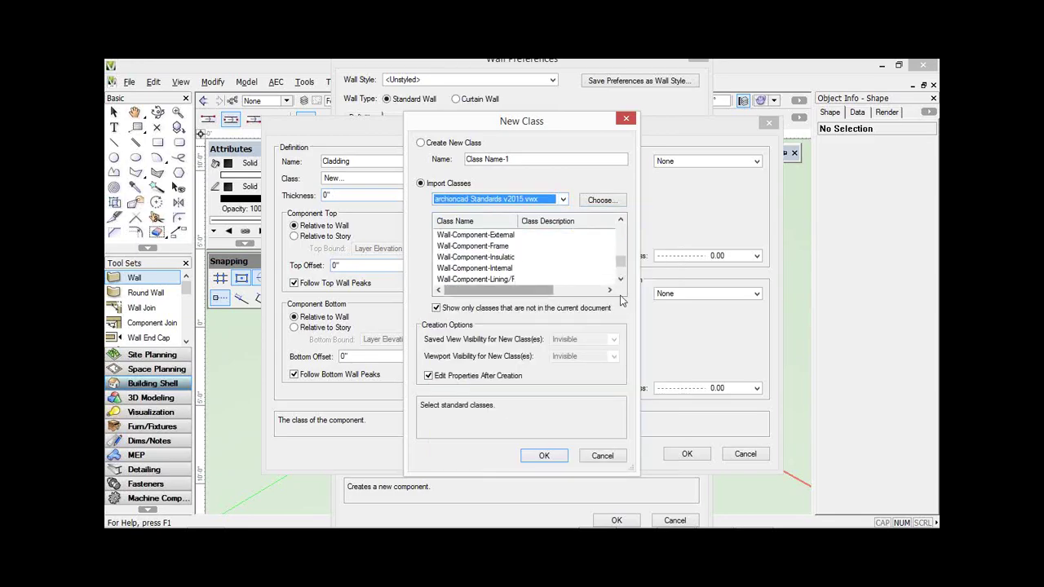
key("Tab")
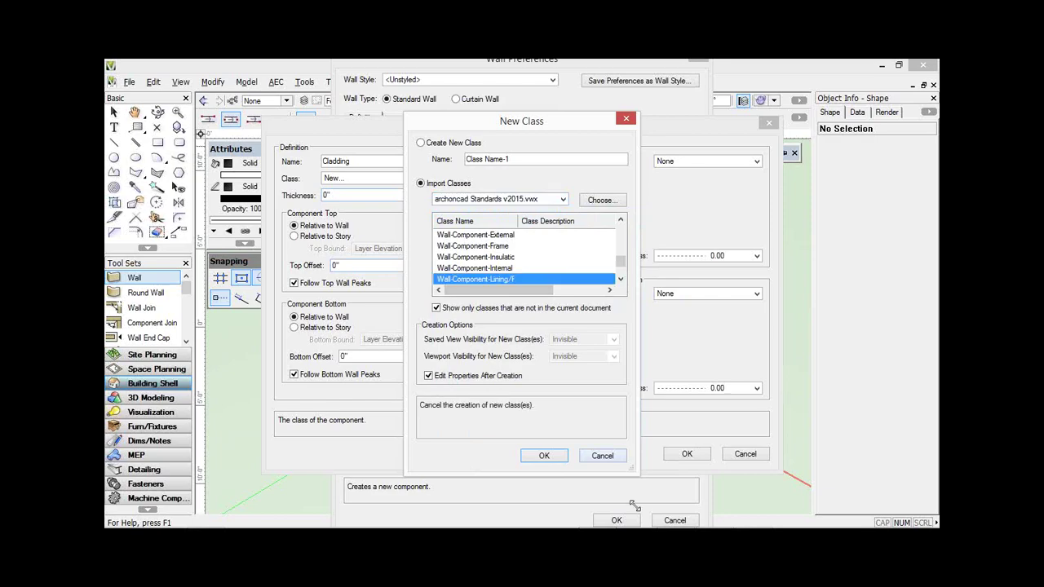
left_click_drag(635, 506, 640, 505)
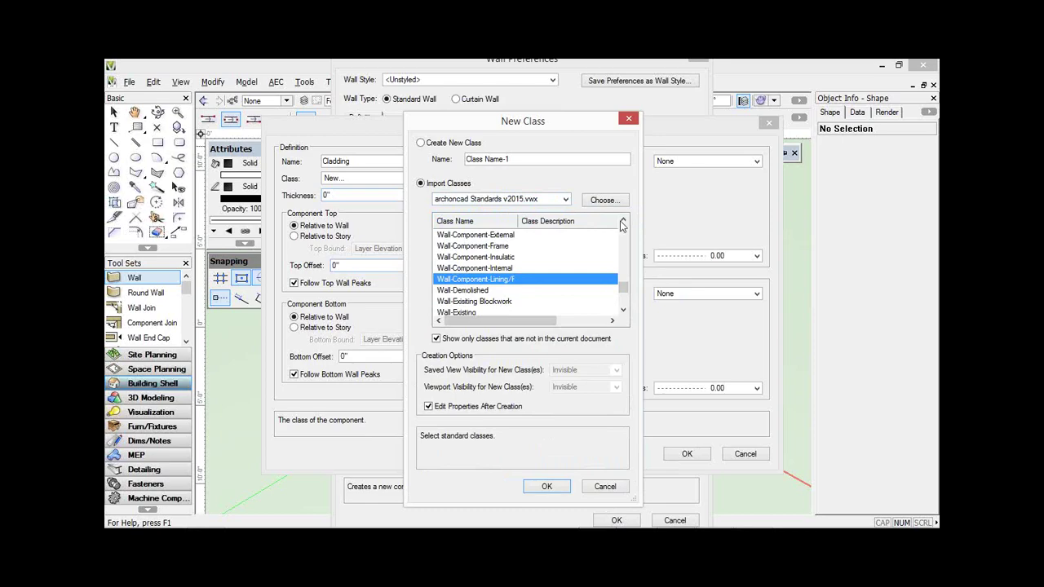
scroll(541, 252, "up", 4)
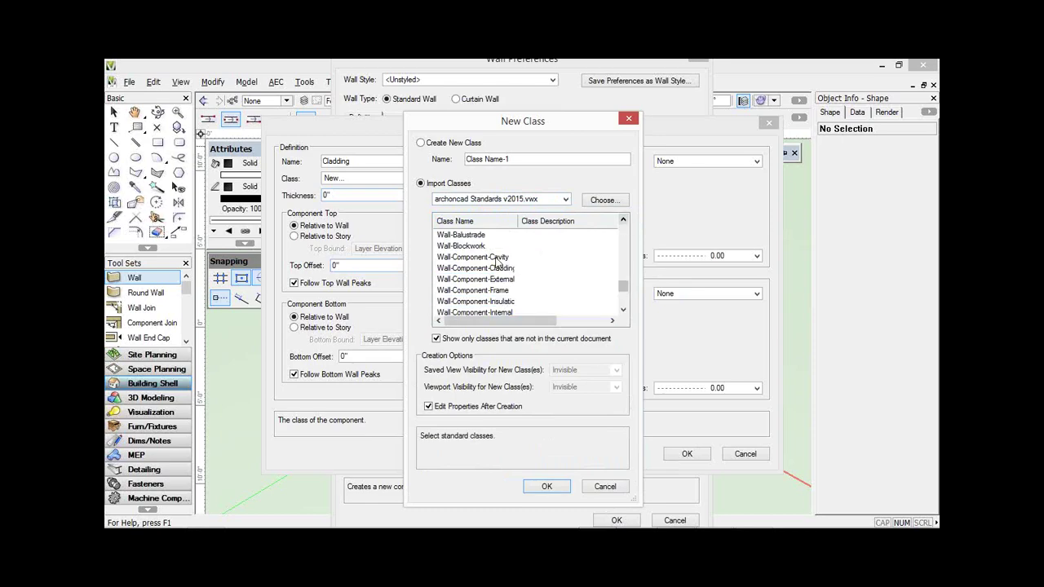
left_click(542, 257, "shift")
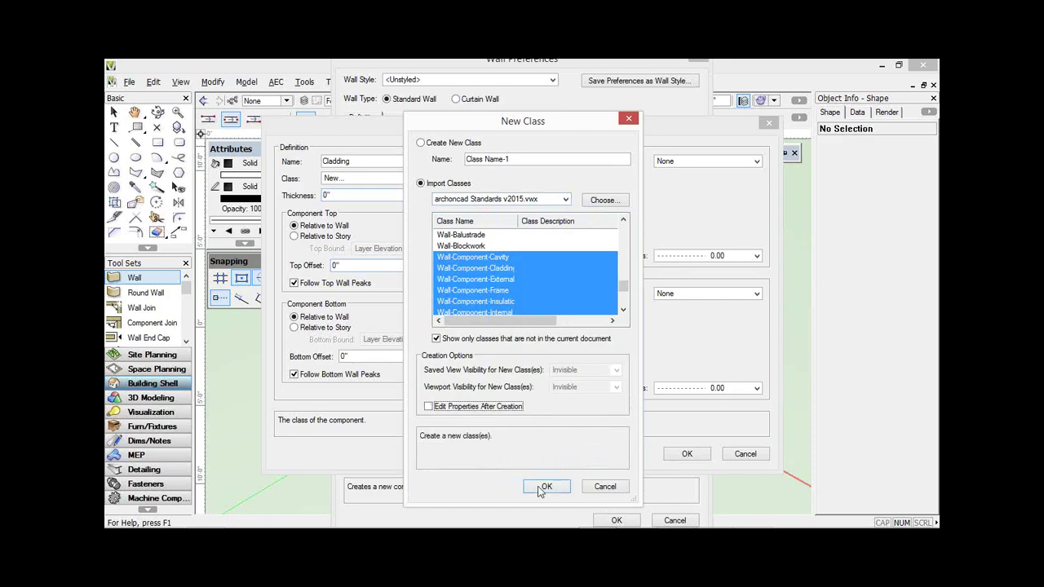
left_click(545, 486)
- Assign the Cladding component to the Wall-Component-Cladding/Render class and set its thickness to 1.5"
left_click(439, 178)
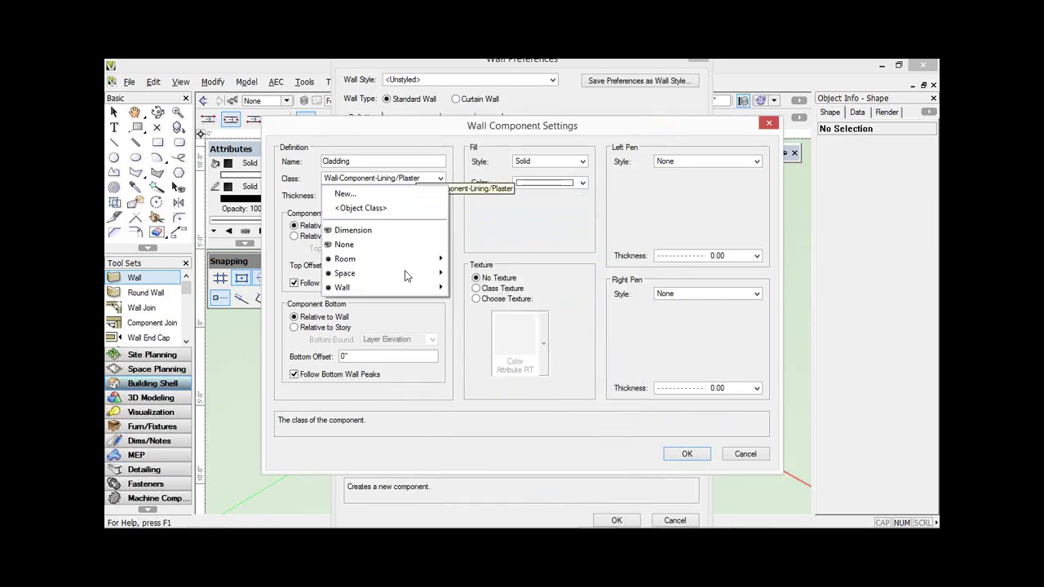
mouse_move(392, 287)
mouse_move(522, 288)
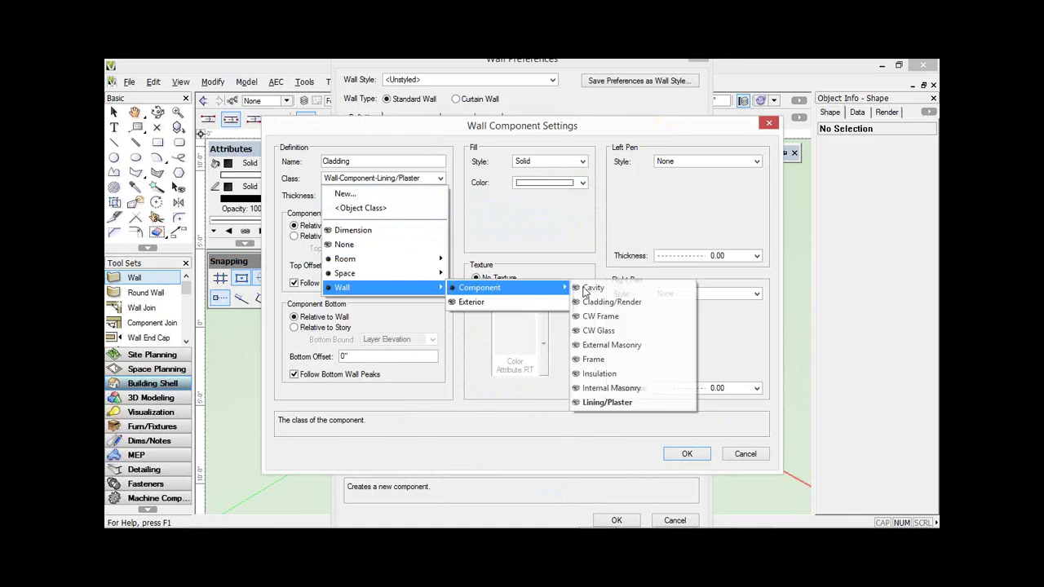
left_click(604, 303)
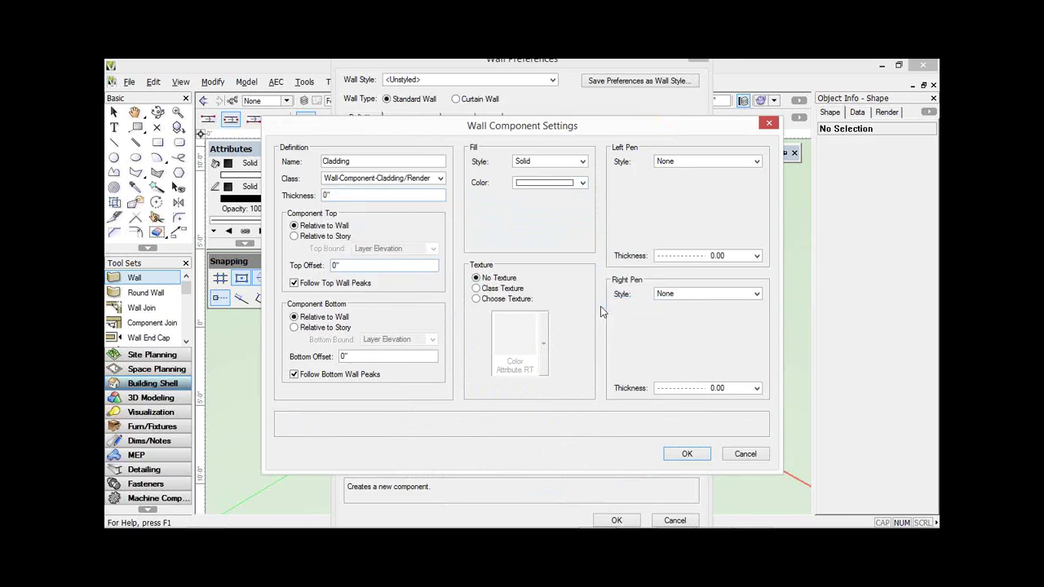
double_click(362, 195)
type("1.5\"")
key("Tab")
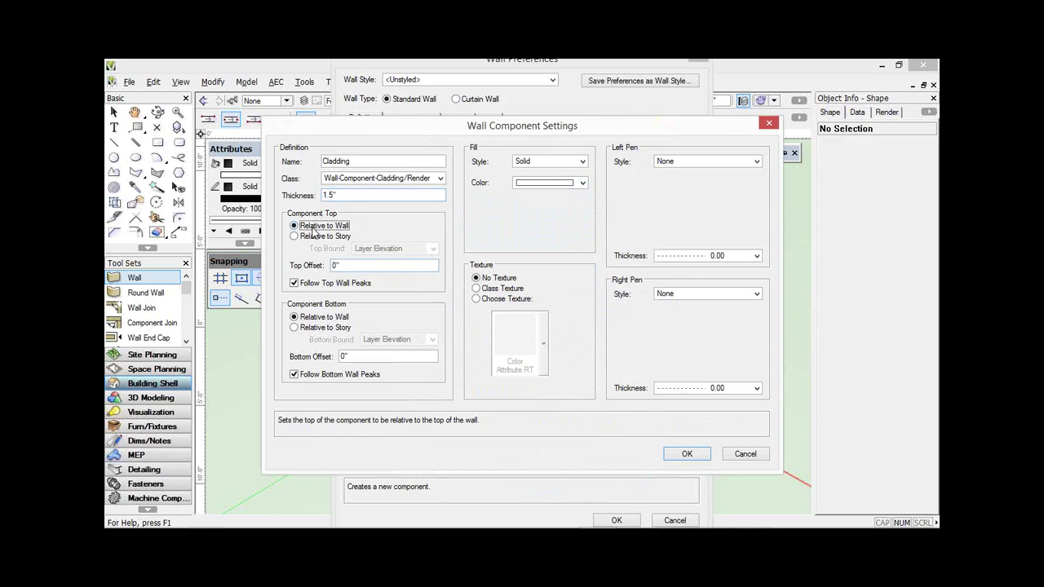
- Make the Cladding component's bottom relative to the story, bound to the Bottom of Cladding level
left_click(322, 328)
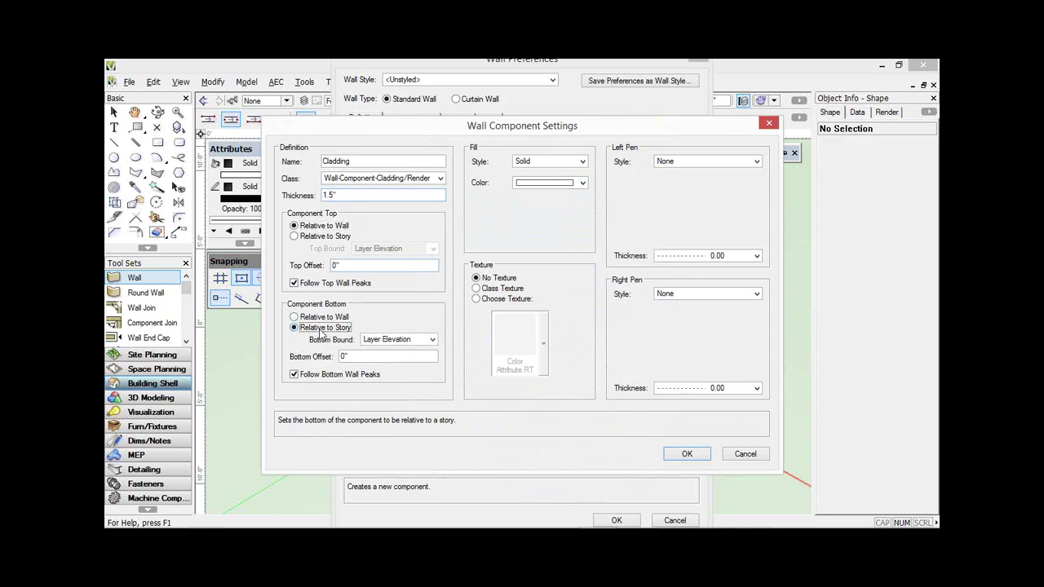
left_click(402, 339)
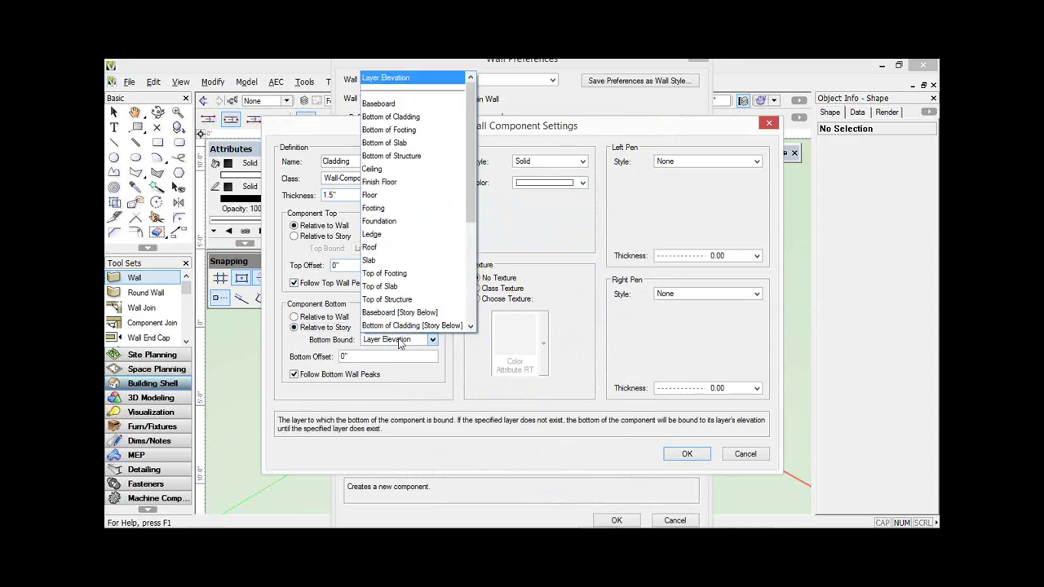
left_click(455, 117)
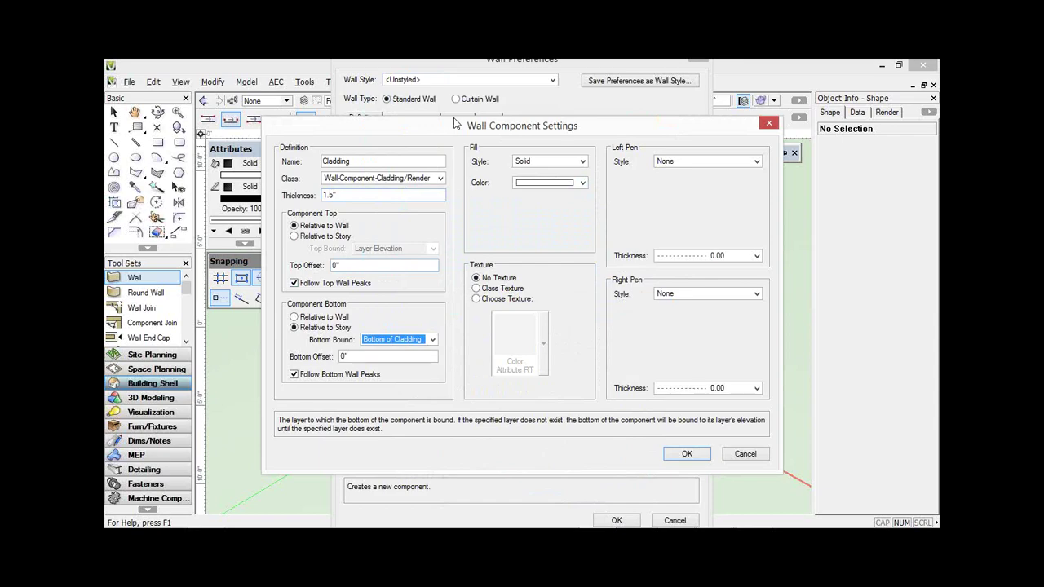
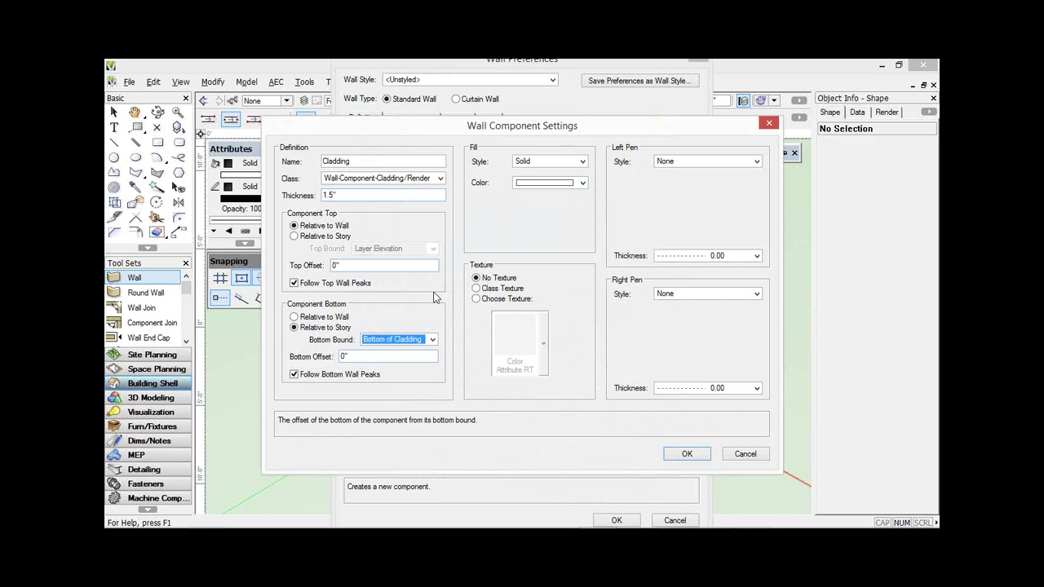
- Set the Cladding component's fill style and fill color by class, and its left pen to Class Style with Class Thickness
left_click(571, 162)
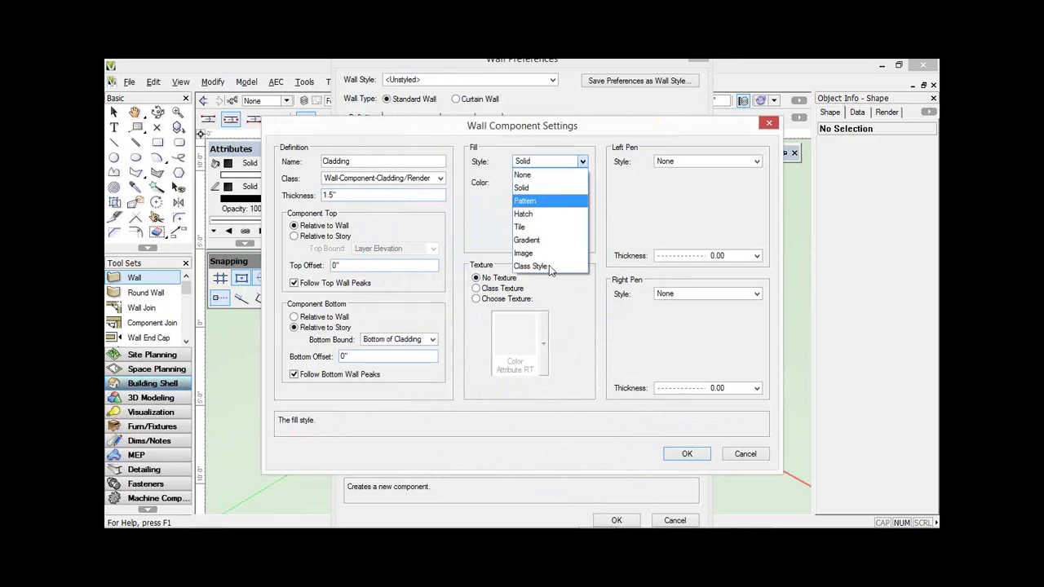
left_click(545, 266)
left_click(582, 183)
left_click(698, 163)
left_click(698, 163)
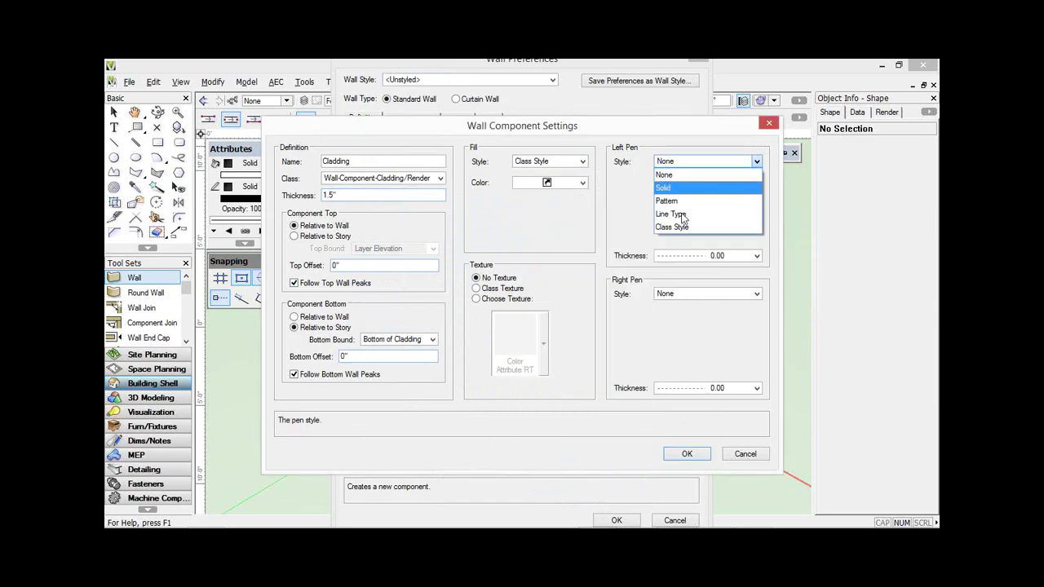
left_click(683, 228)
left_click(702, 256)
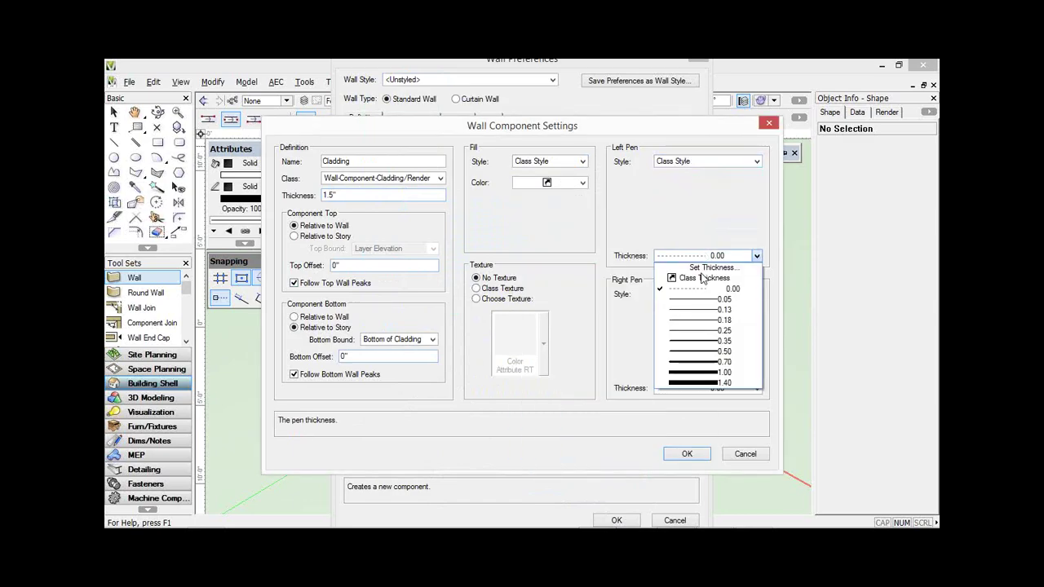
left_click(700, 275)
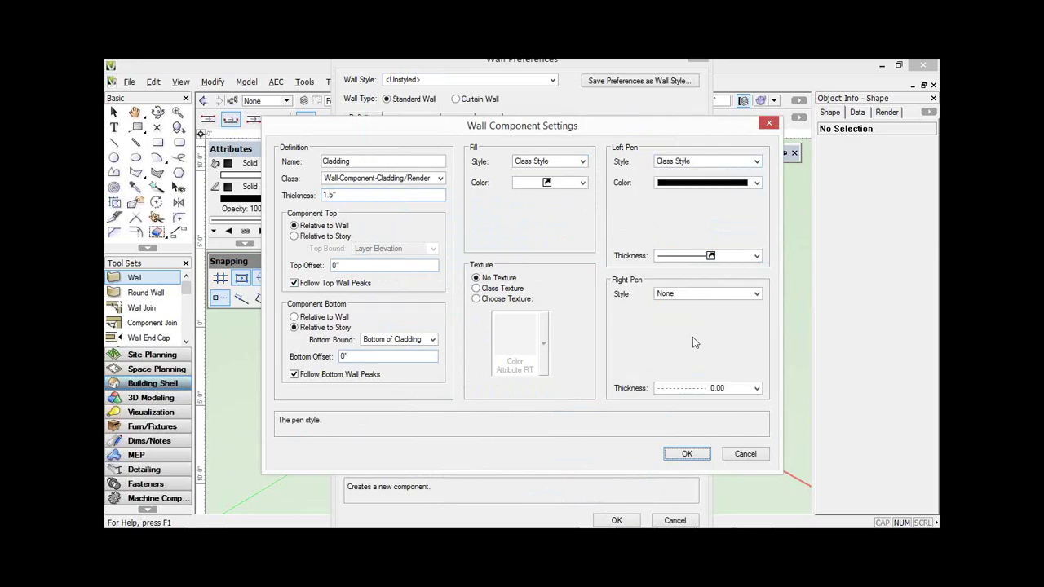
- Apply the Siding Aluminum Tan 6in <Surf Hatch> RT texture to the Cladding component and accept its settings
left_click(478, 298)
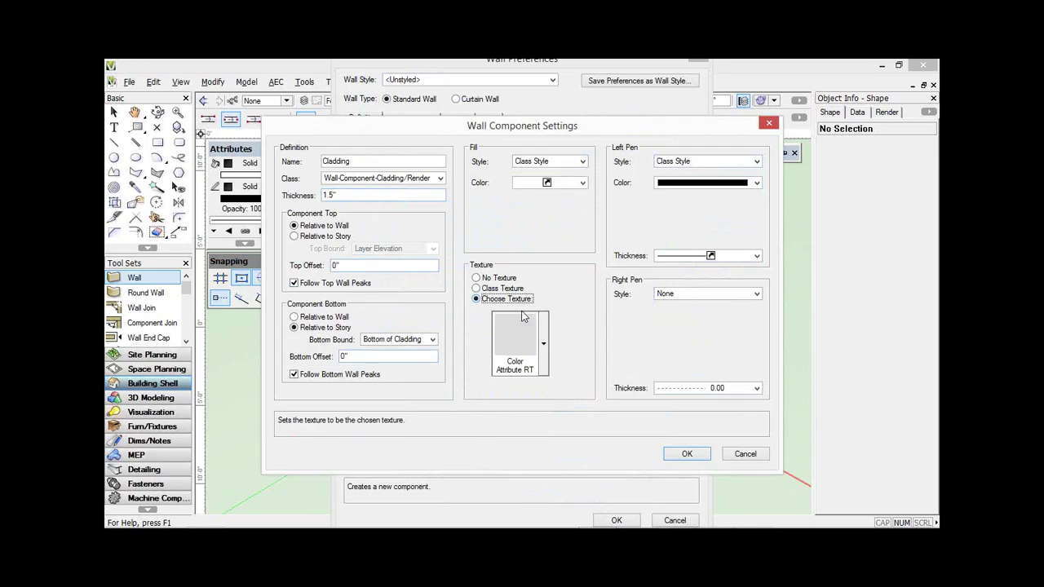
left_click(524, 319)
left_click_drag(922, 203, 922, 227)
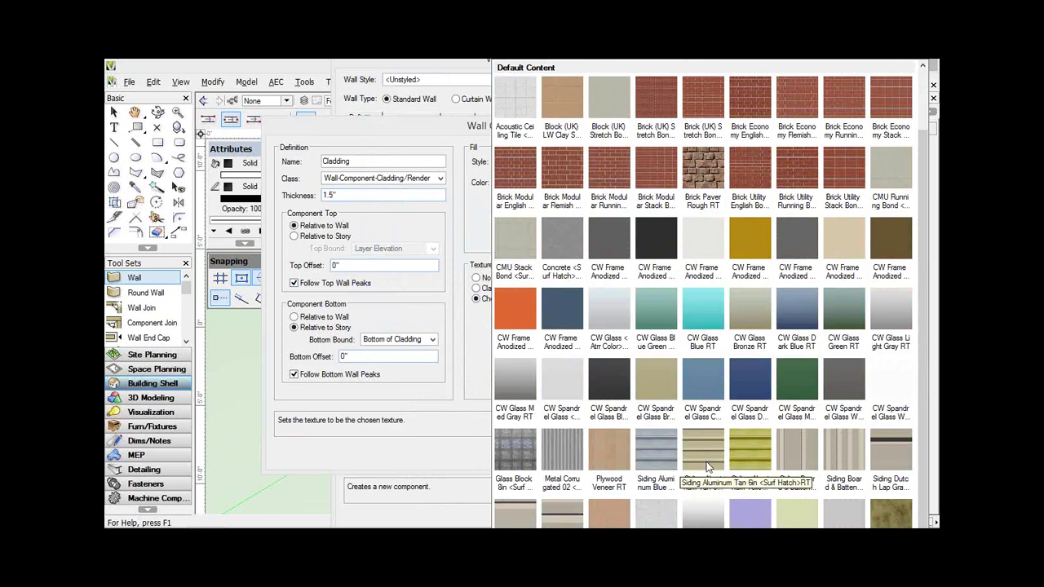
double_click(706, 462)
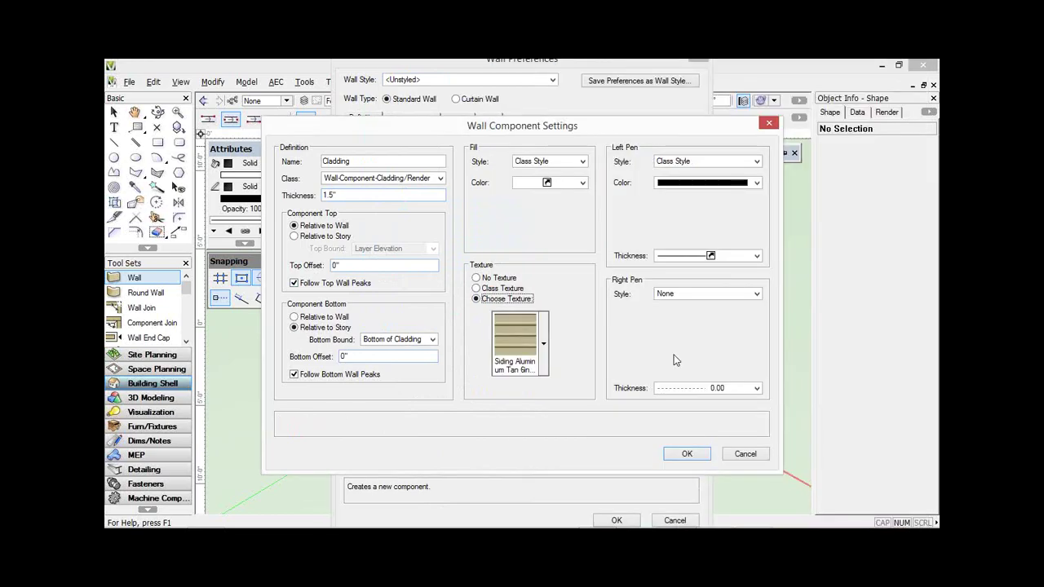
left_click(685, 454)
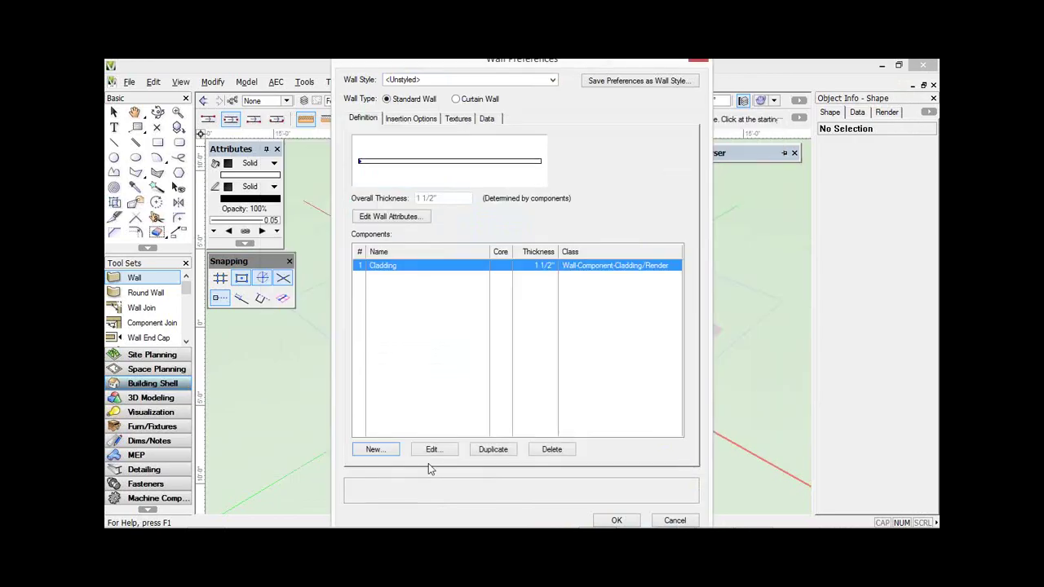
- Add a wall component named Cavity in the Wall-Component-Cavity class with a thickness of .75"
left_click(374, 450)
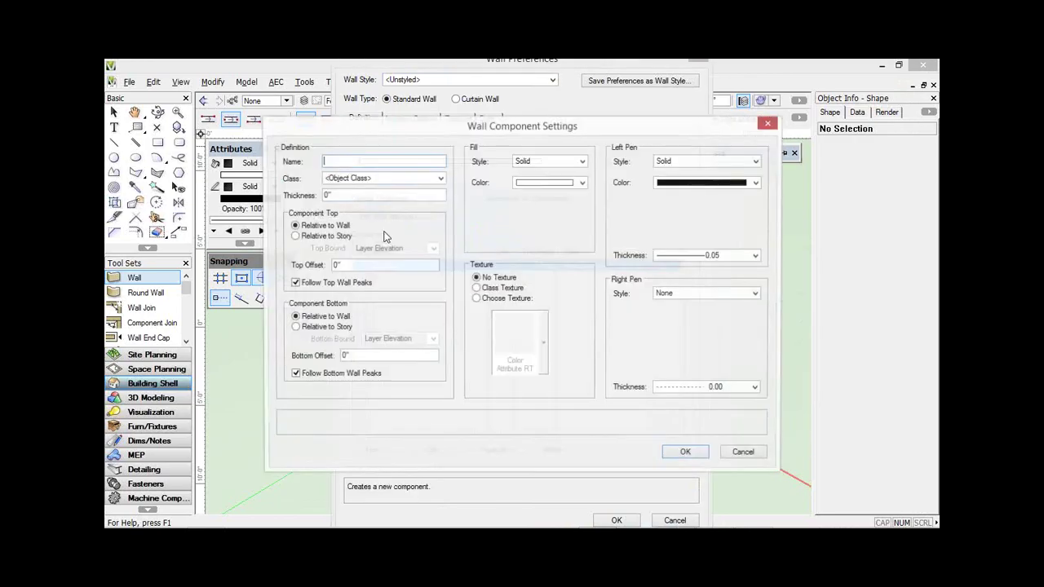
type("ca")
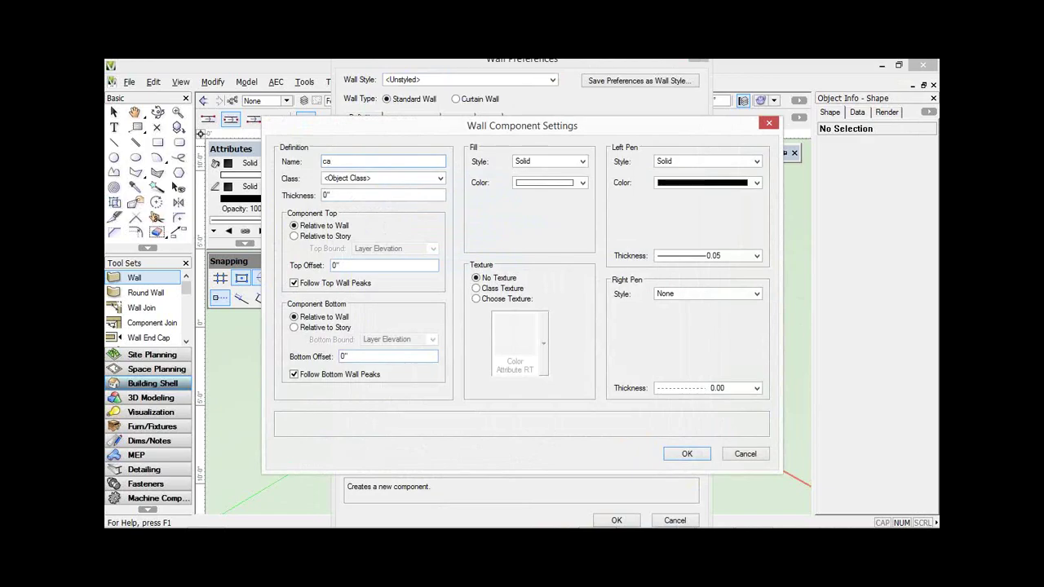
key("BackSpace")
key("BackSpace")
type("Cavity")
left_click(439, 179)
mouse_move(422, 290)
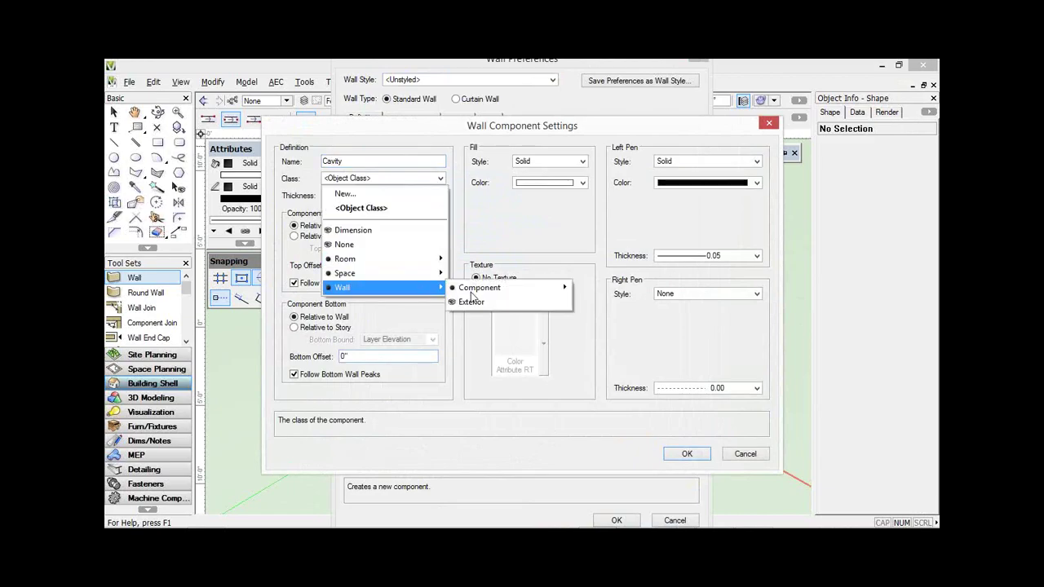
mouse_move(563, 289)
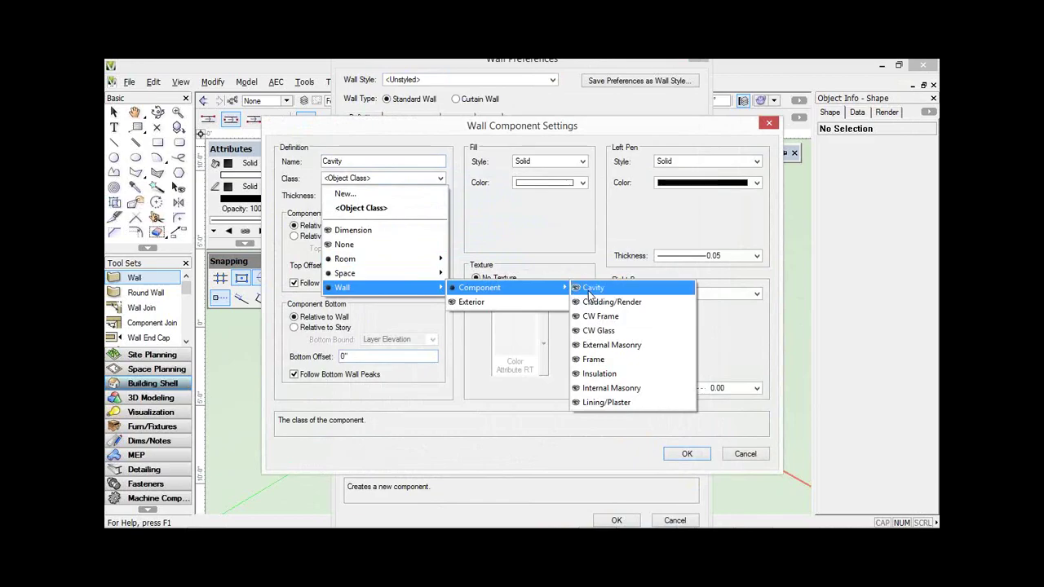
left_click(589, 289)
left_click(324, 196)
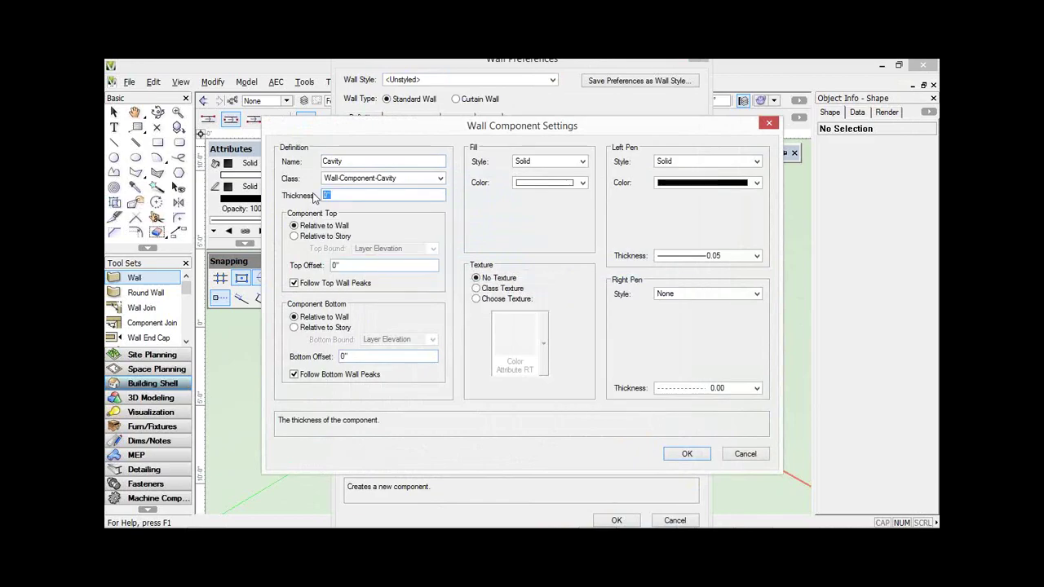
type(".75")
key("Tab")
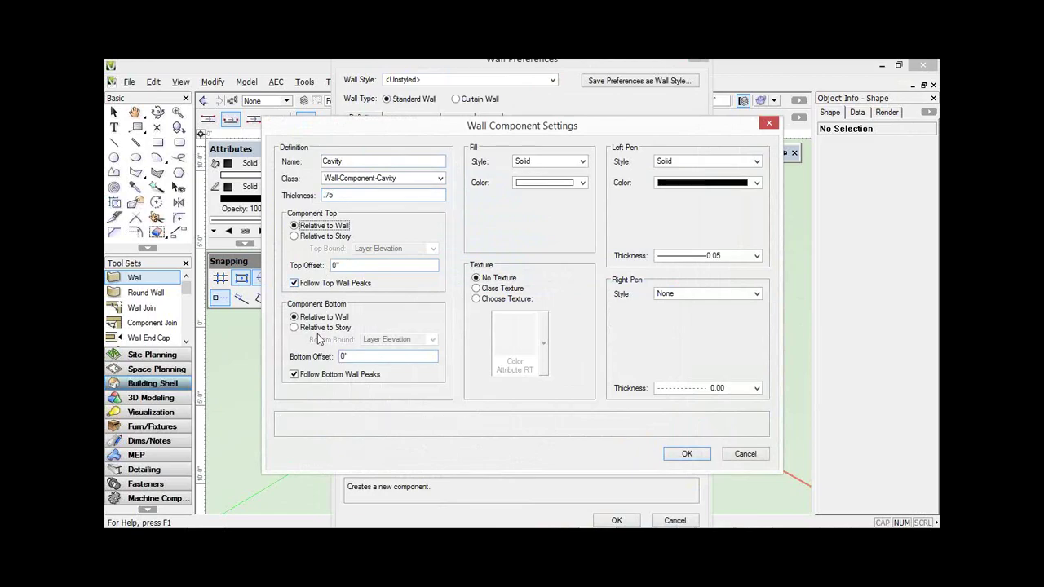
- Make the Cavity component's bottom relative to the story, bound to the Bottom of Cladding level
double_click(303, 374)
left_click(311, 328)
left_click(390, 342)
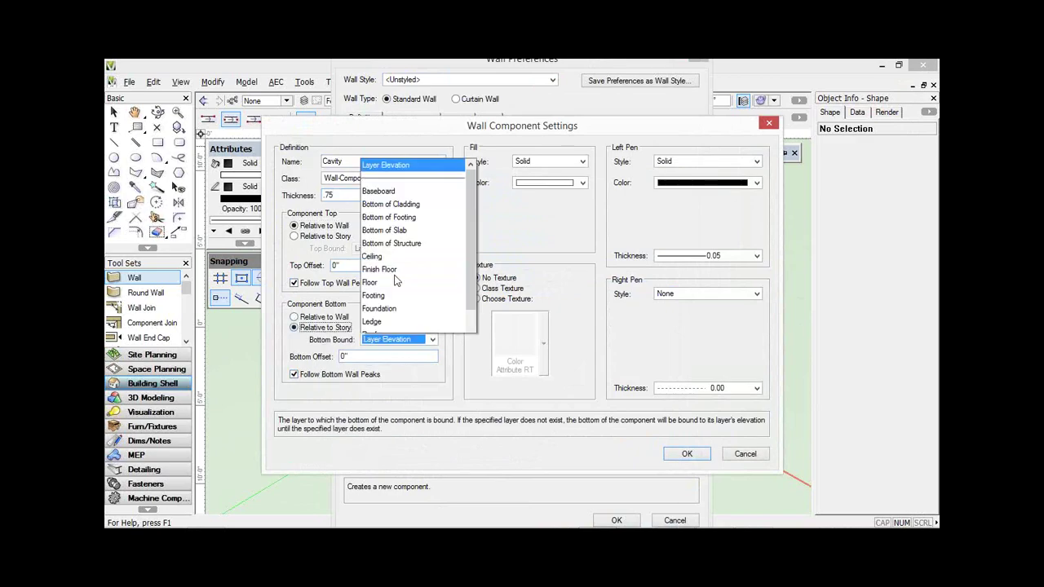
left_click(389, 116)
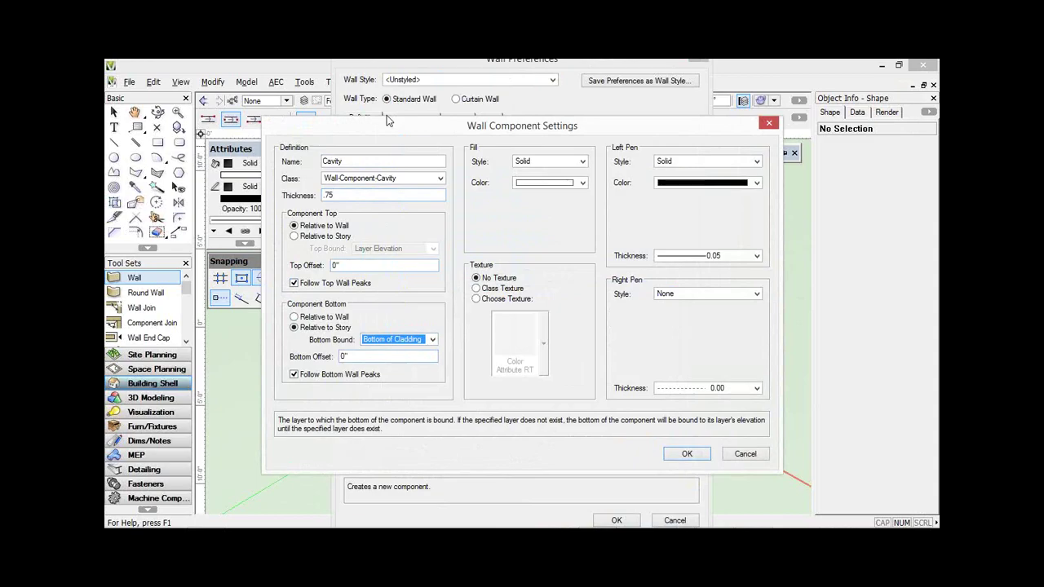
- Set the Cavity component's fill and left pen style, color and pen thickness by class, and accept the component
left_click(555, 163)
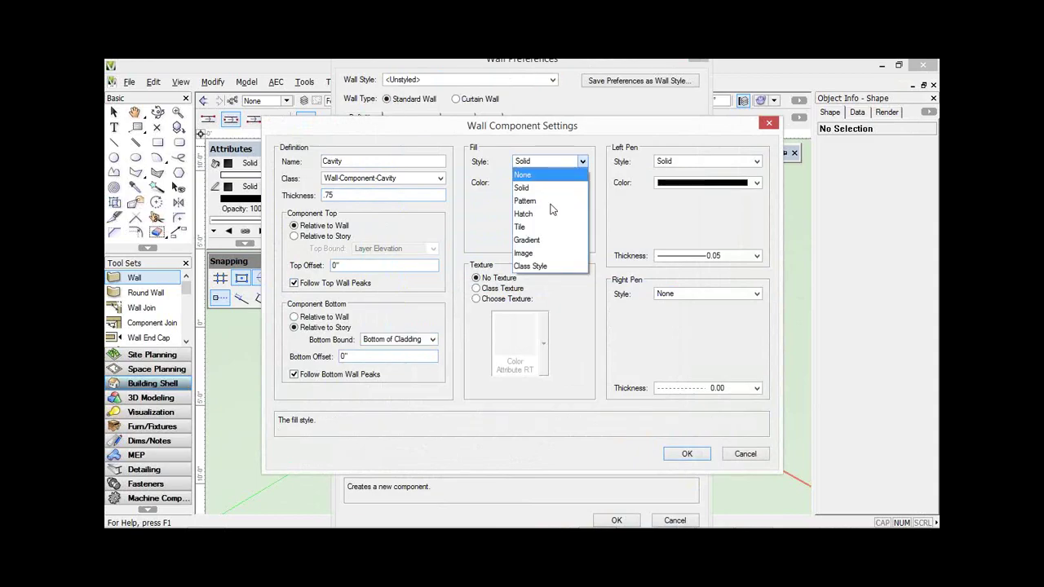
left_click(571, 266)
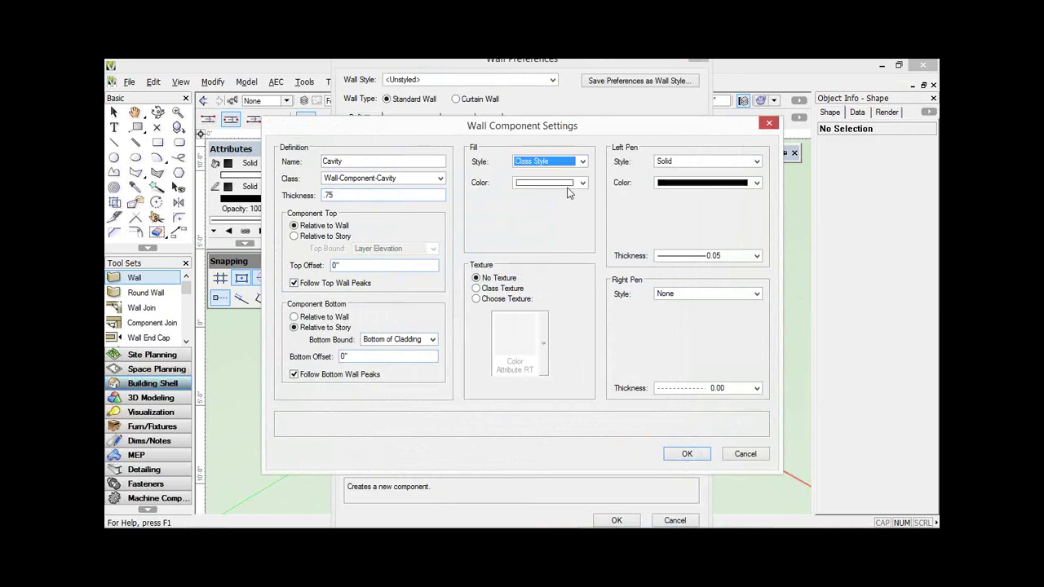
left_click(571, 183)
left_click(563, 202)
left_click(718, 161)
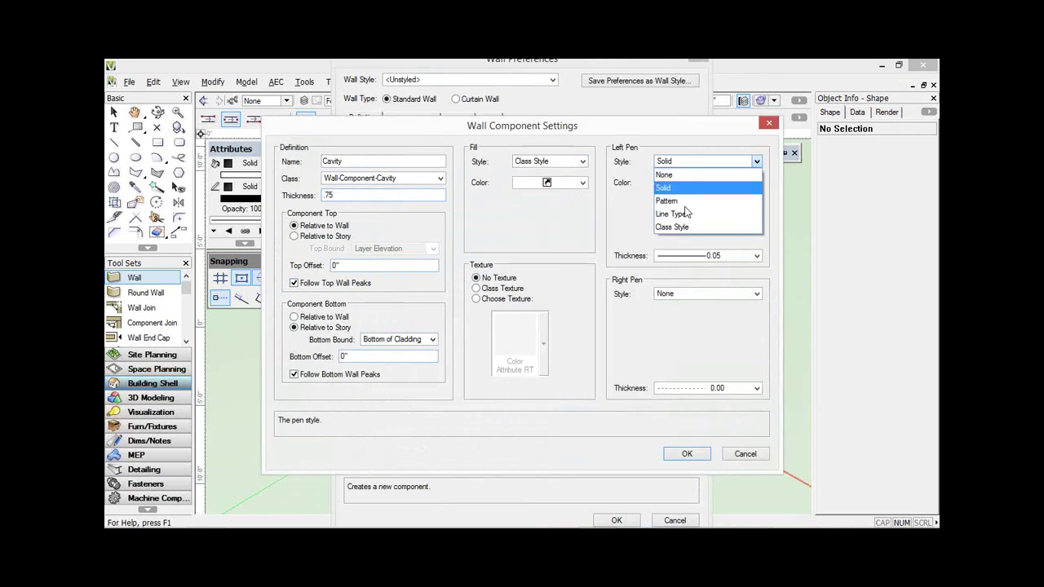
left_click(674, 227)
left_click(683, 185)
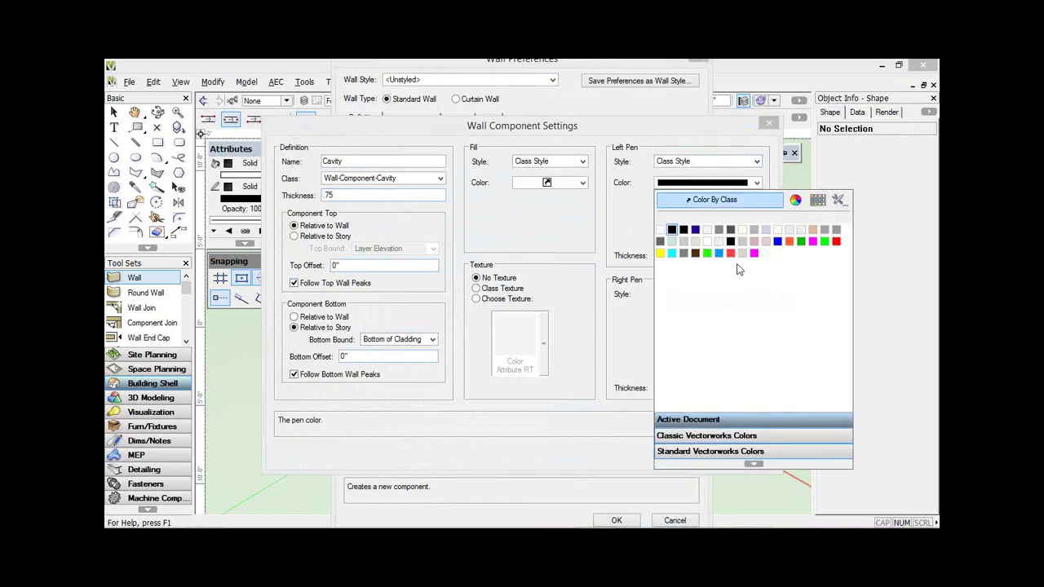
left_click(737, 269)
left_click(734, 260)
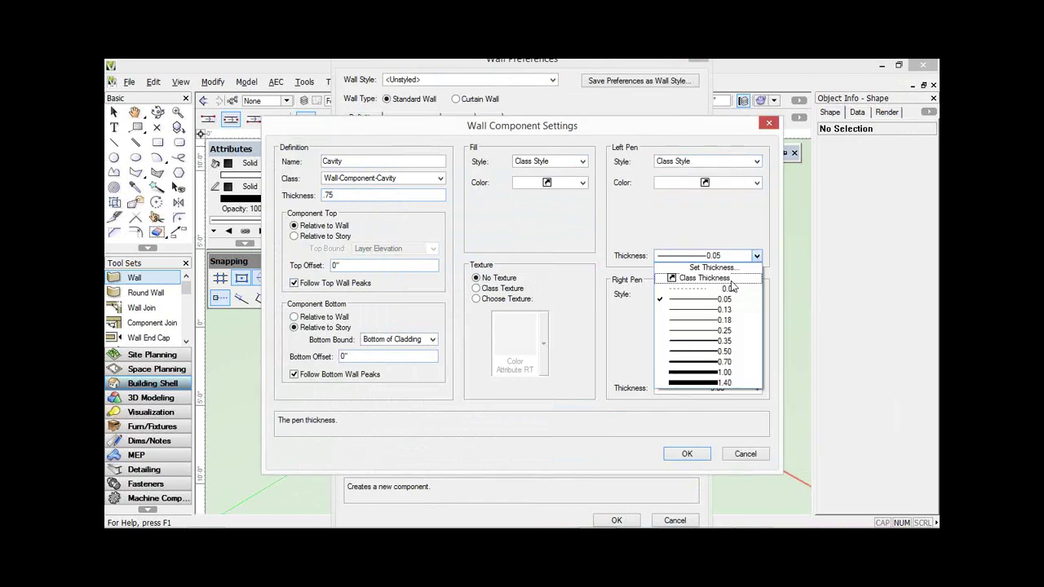
left_click(718, 279)
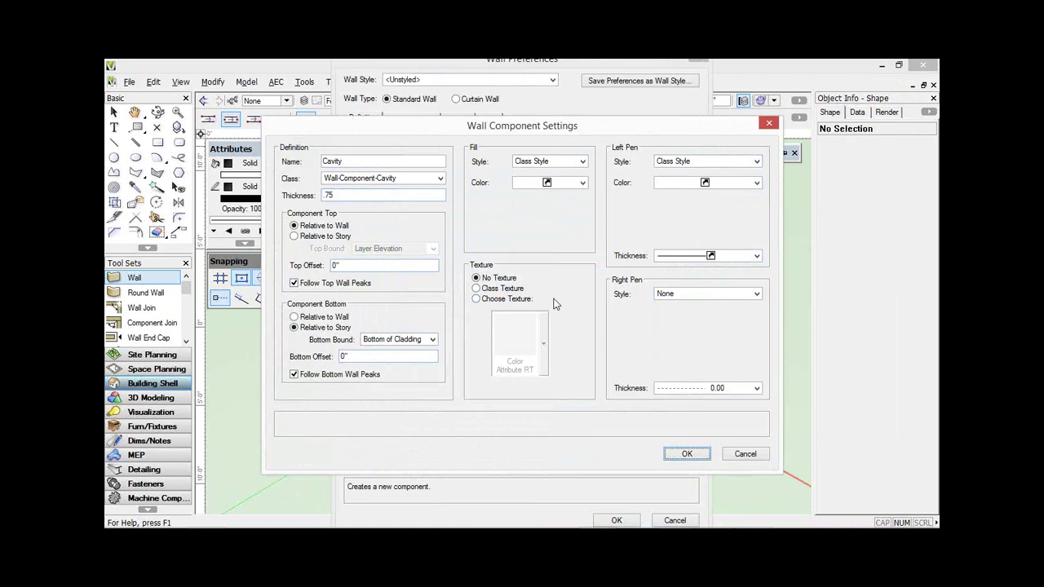
left_click(685, 455)
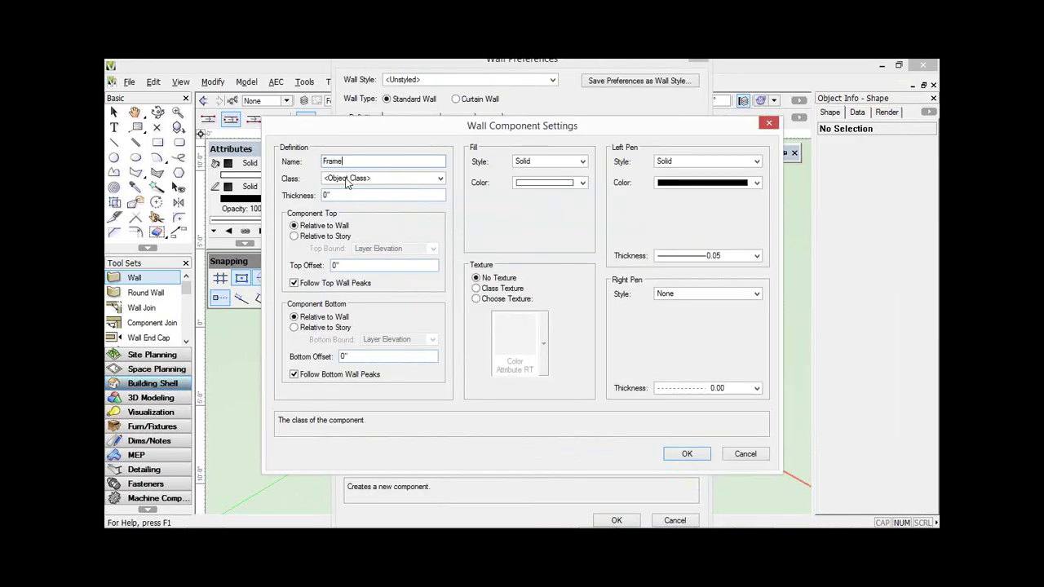
- Give the new Frame component a thickness of 6"
left_click(346, 181)
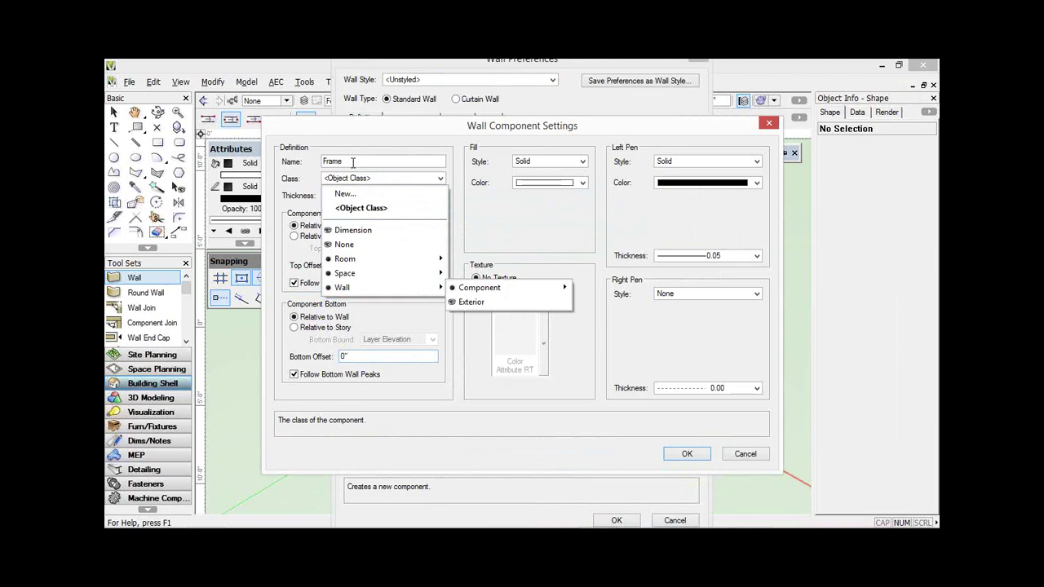
left_click(355, 183)
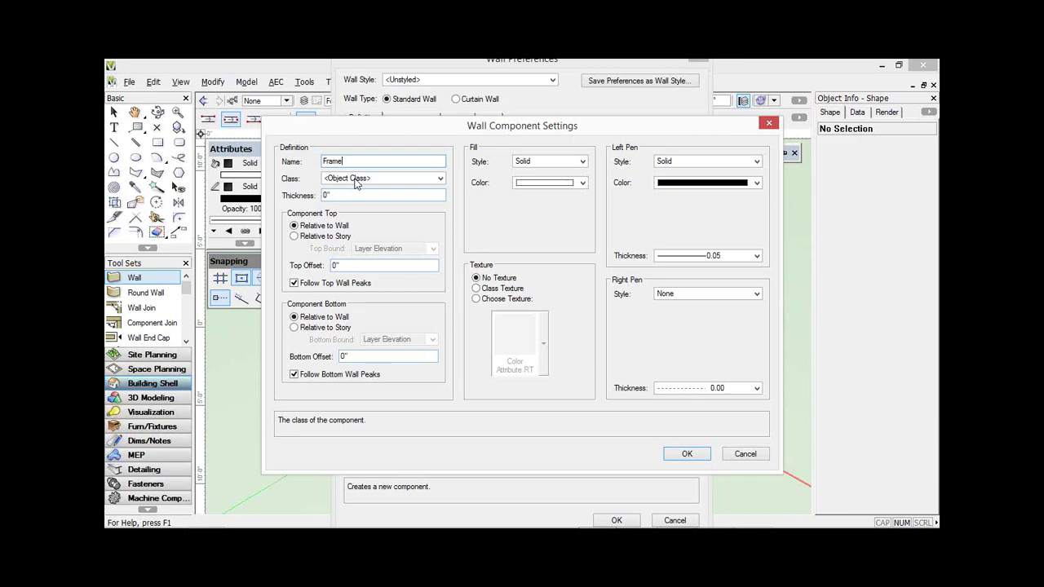
left_click(341, 196)
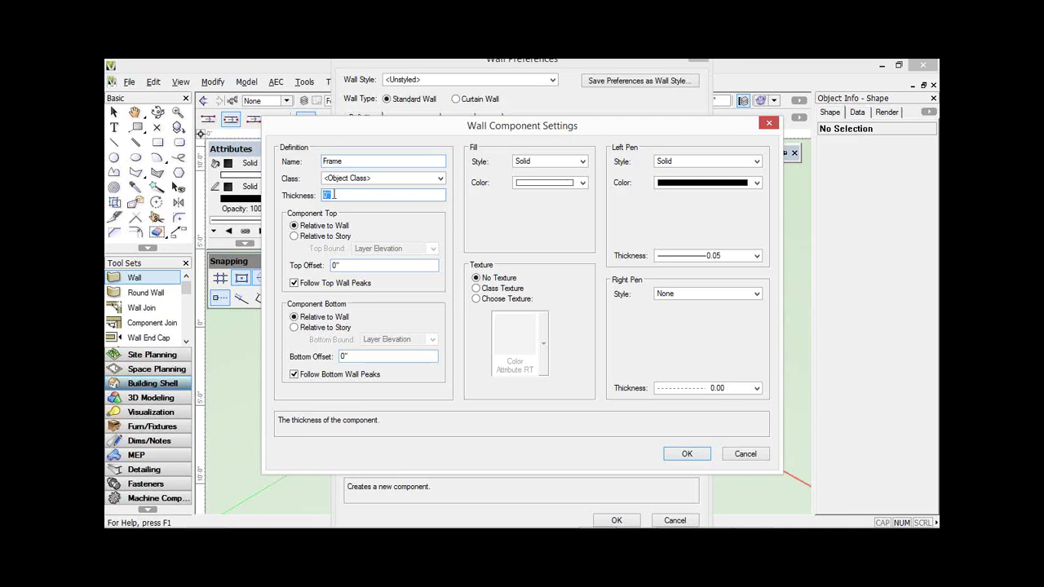
type("6")
key("Tab")
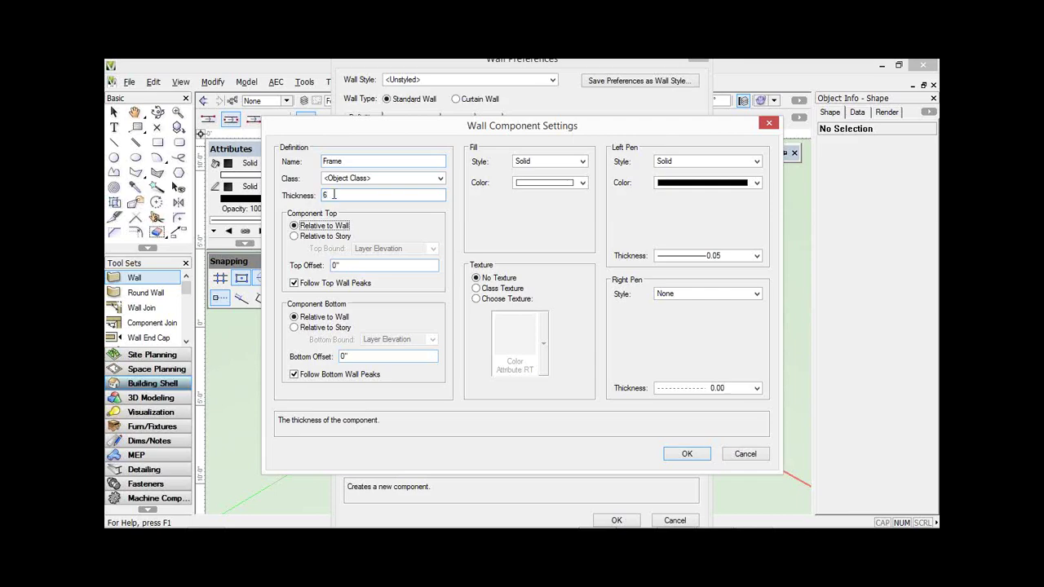
- Set the Frame component's fill style and color by class, and its left pen style, color and thickness by class
left_click(548, 161)
left_click(553, 267)
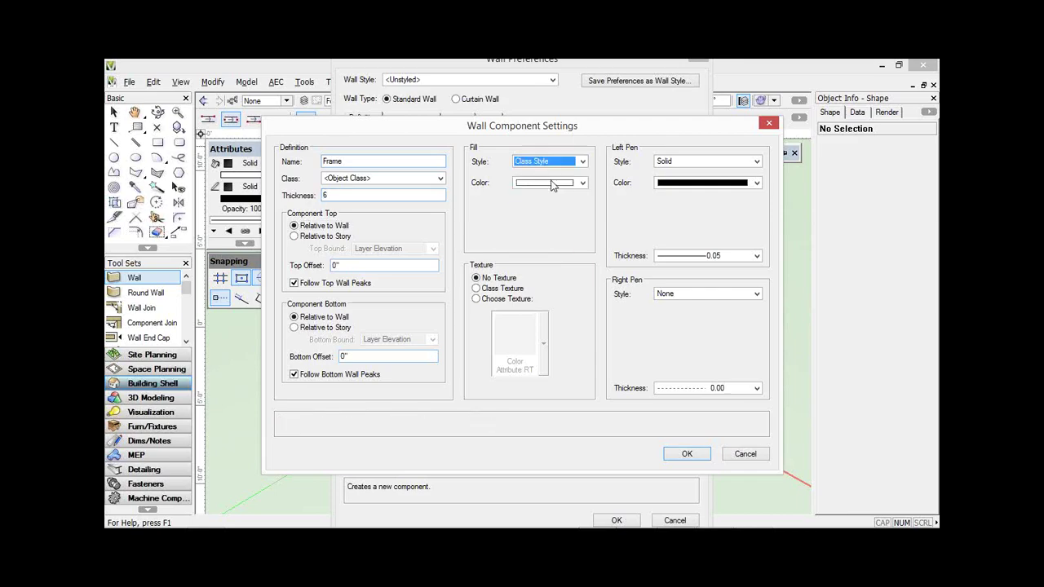
left_click(552, 183)
left_click(676, 179)
left_click(706, 161)
left_click(718, 226)
left_click(706, 183)
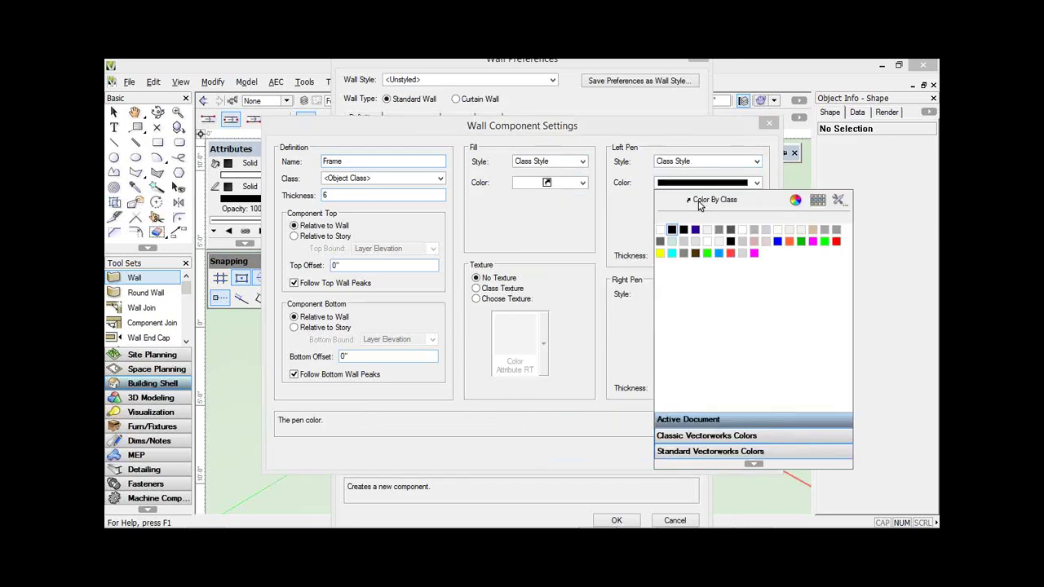
left_click(699, 201)
left_click(710, 255)
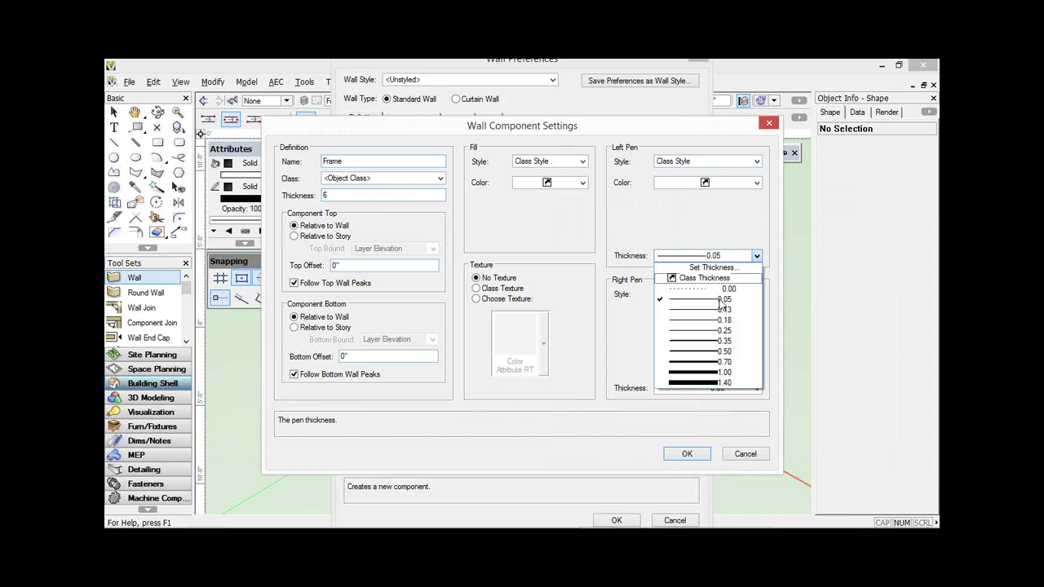
left_click(689, 274)
- Set the Frame component's right pen style, thickness and color by class, and accept the component
left_click(707, 294)
left_click(702, 356)
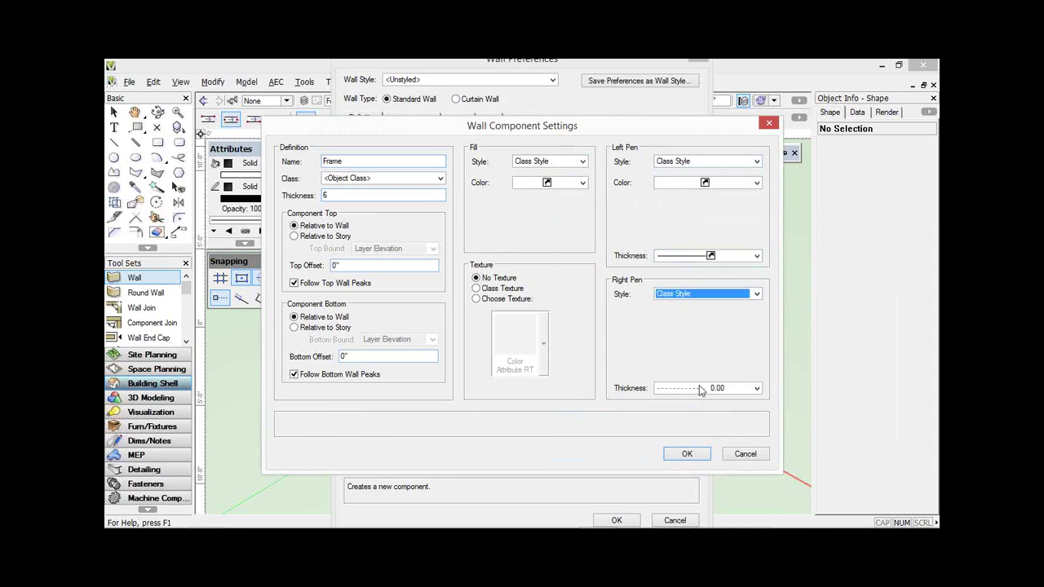
left_click(702, 388)
left_click(704, 411)
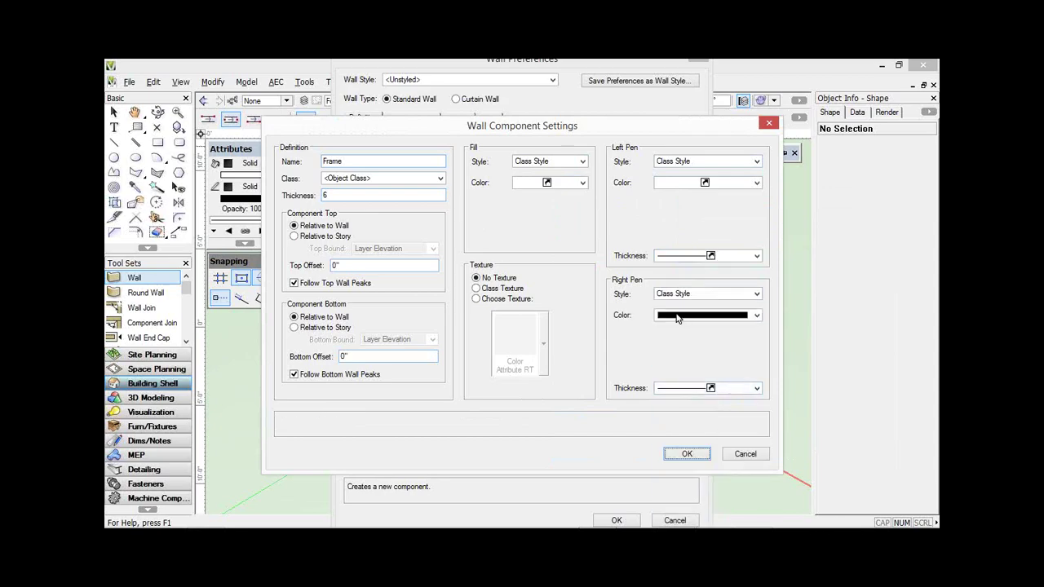
left_click(706, 315)
left_click(703, 70)
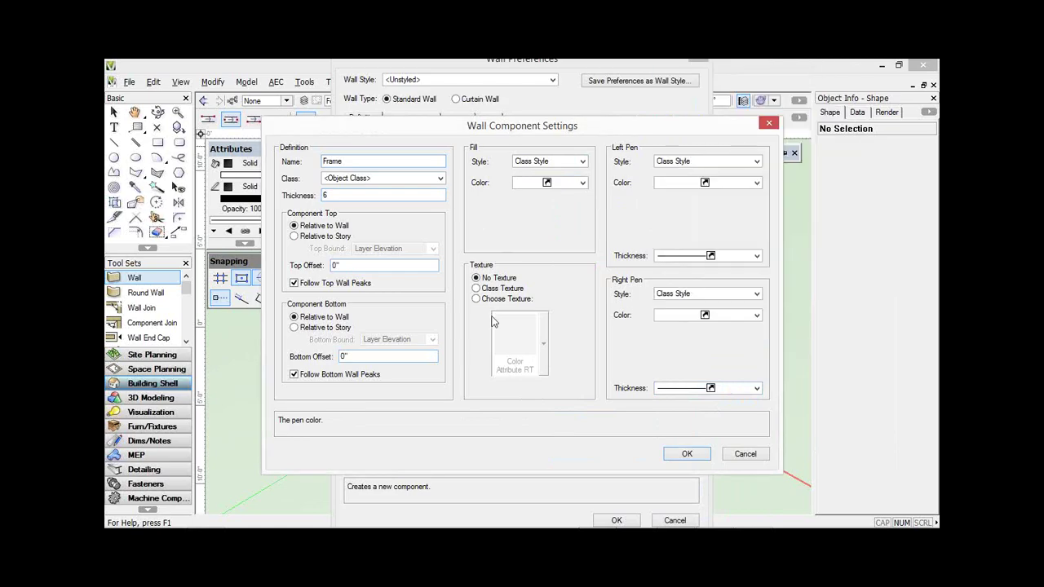
left_click(690, 455)
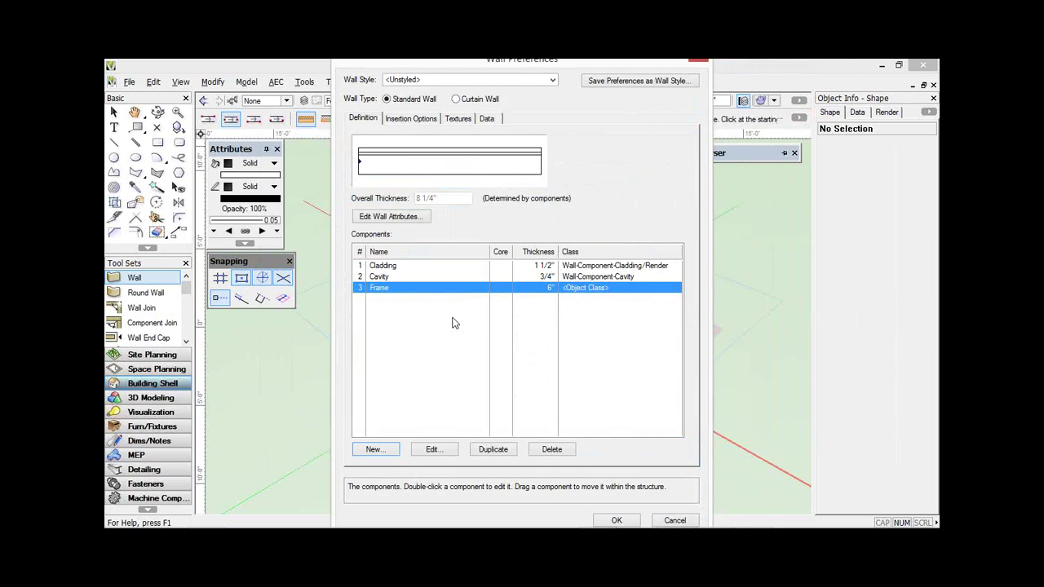
- Assign the Frame component to the Wall-Component-Frame class and accept the change
left_click(432, 291)
double_click(432, 292)
left_click(383, 178)
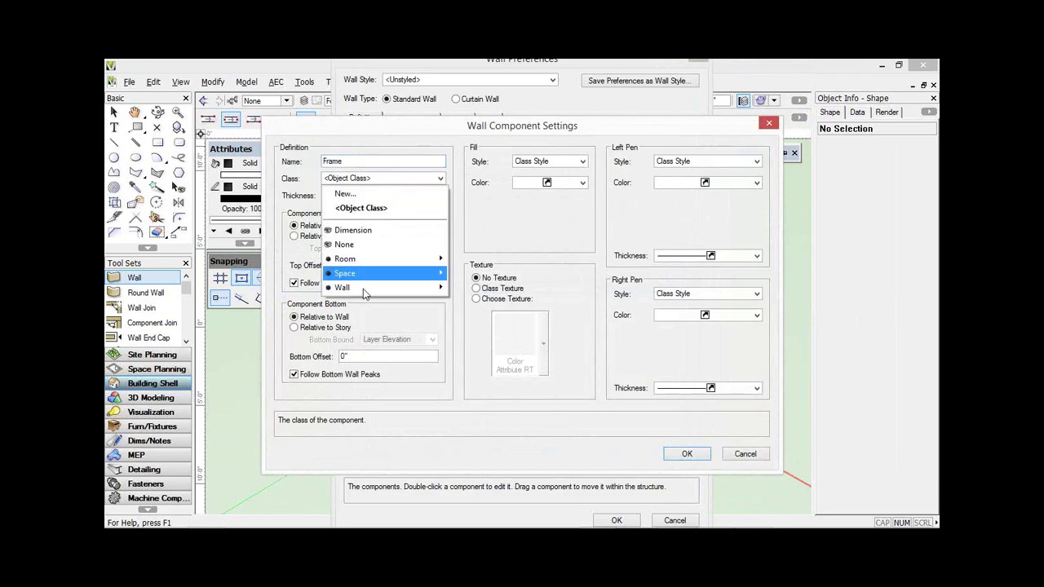
mouse_move(383, 287)
mouse_move(496, 292)
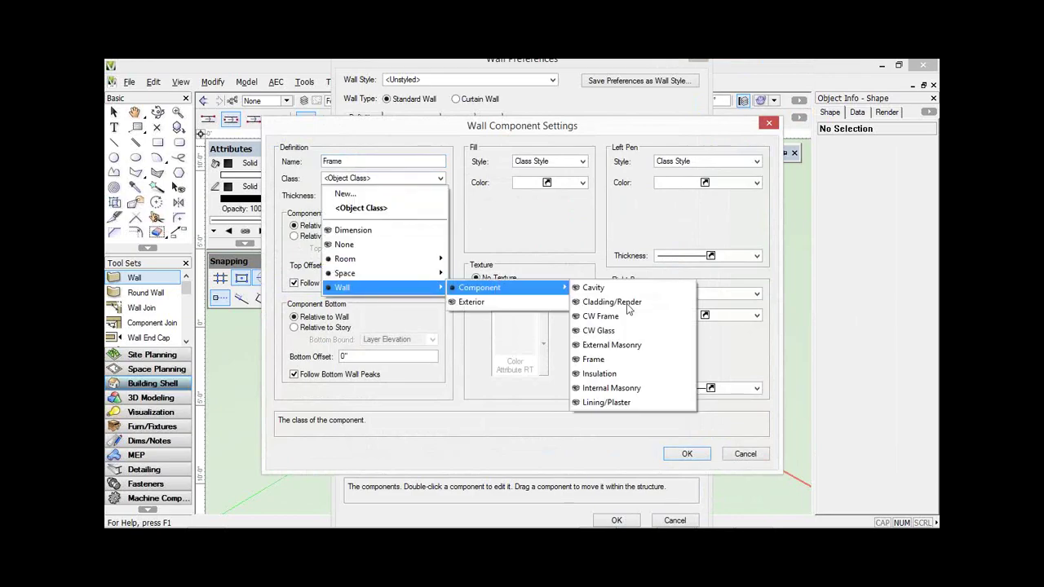
left_click(645, 360)
left_click(688, 455)
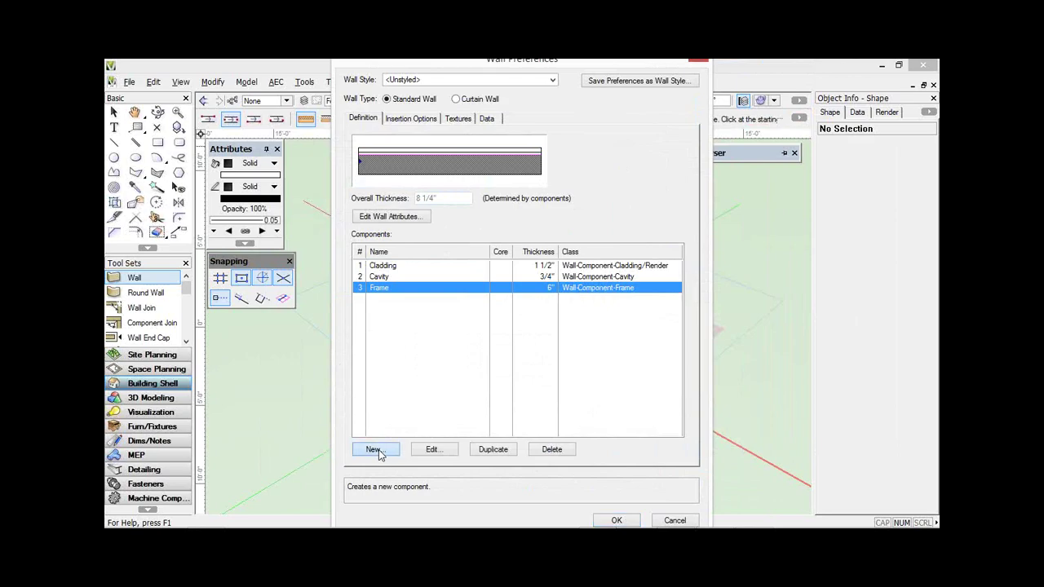
- Create a new wall component named Lining in class Wall-Component-Lining/Plaster with a thickness of .5"
left_click(374, 449)
type("Lining")
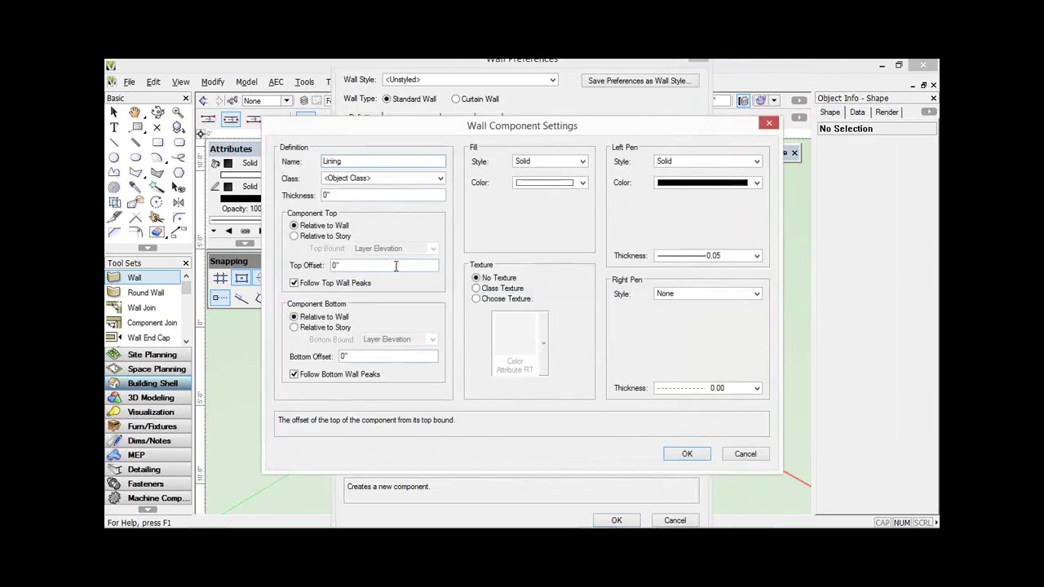
left_click(430, 178)
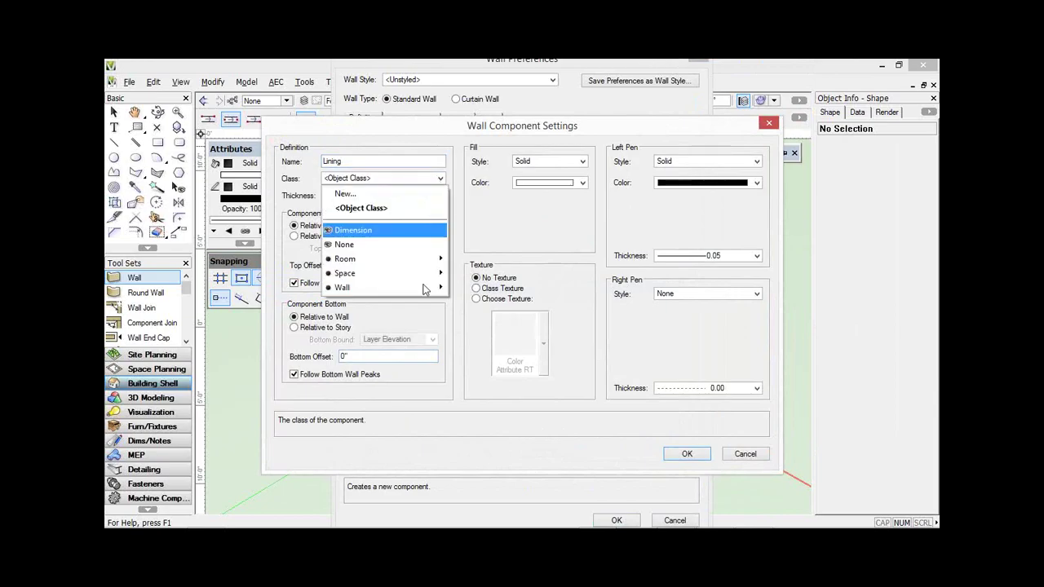
mouse_move(429, 287)
mouse_move(482, 288)
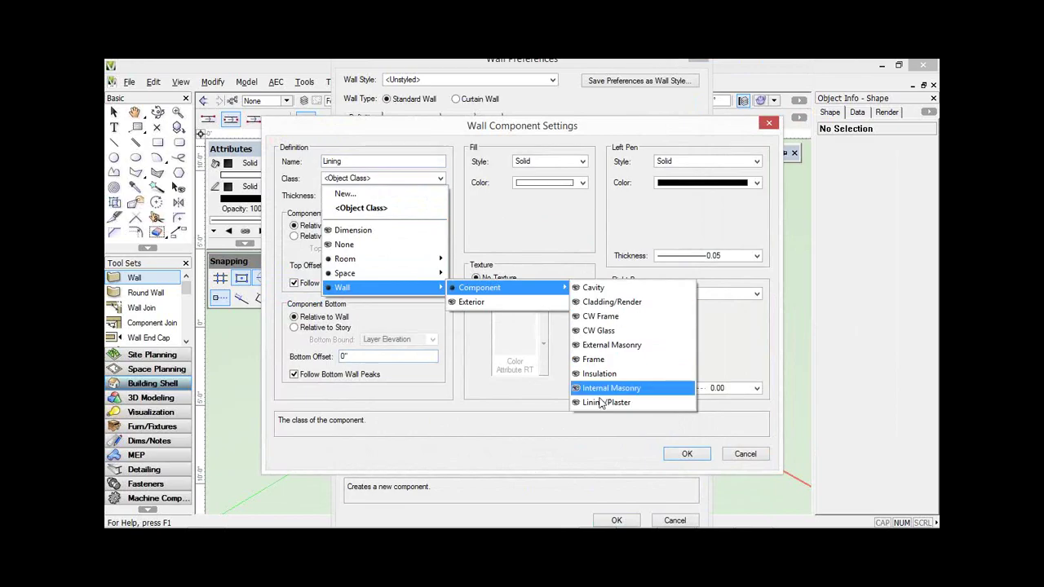
left_click(603, 402)
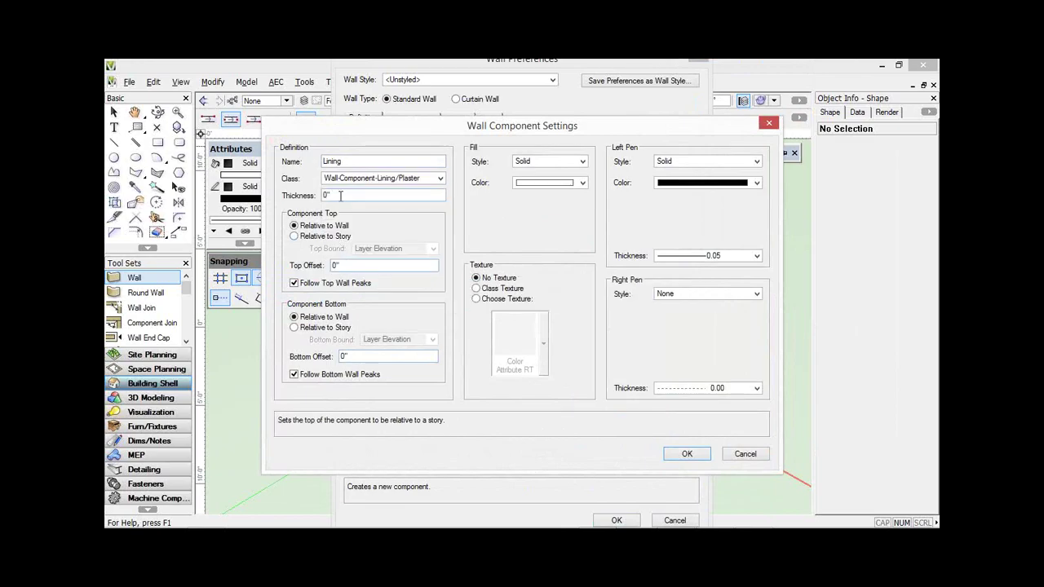
key("Tab")
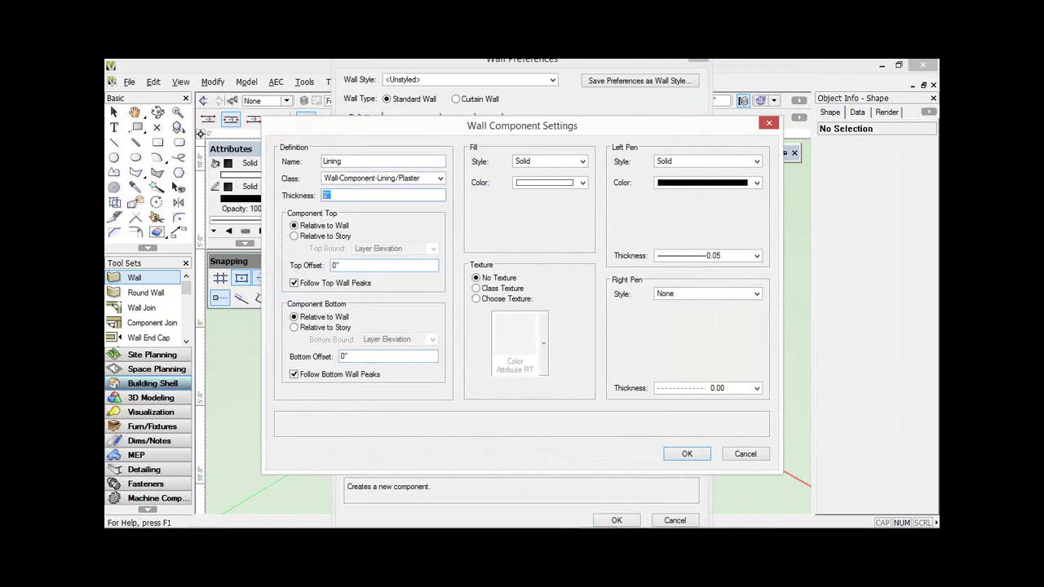
type(".5")
key("Tab")
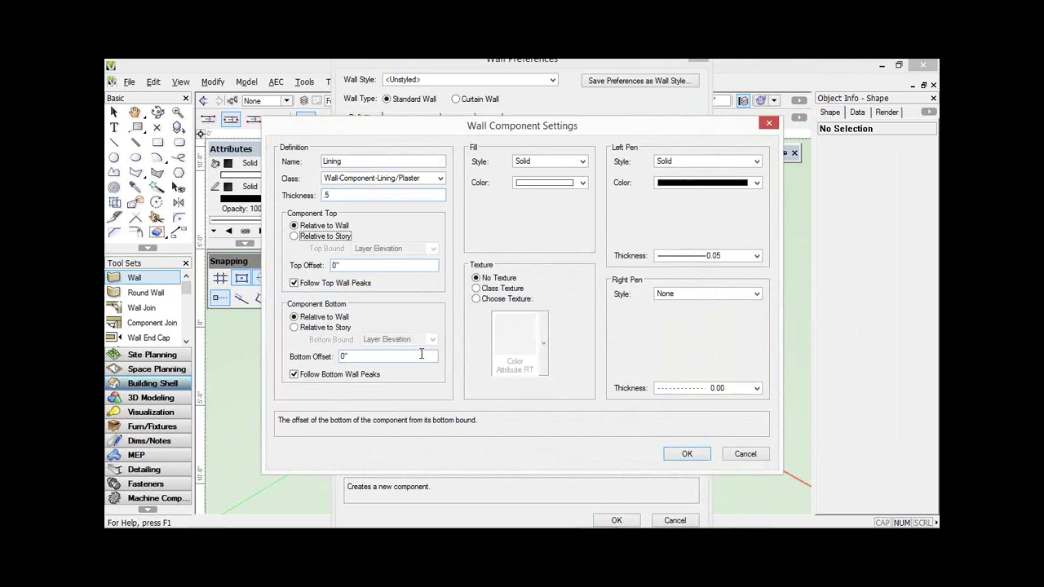
- Set the Lining component's fill style and fill color by class
left_click(561, 161)
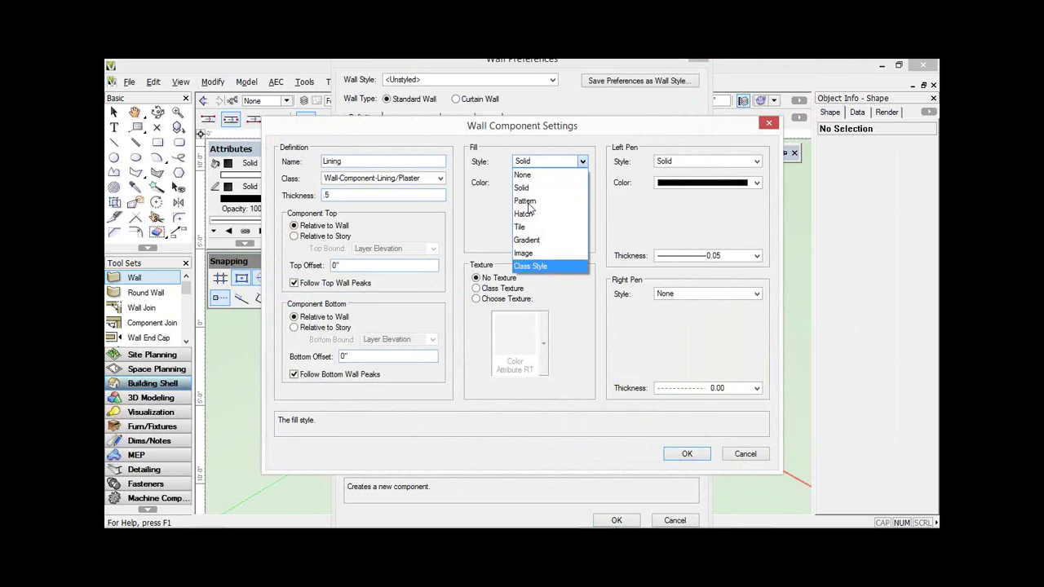
left_click(531, 266)
left_click(582, 183)
left_click(583, 183)
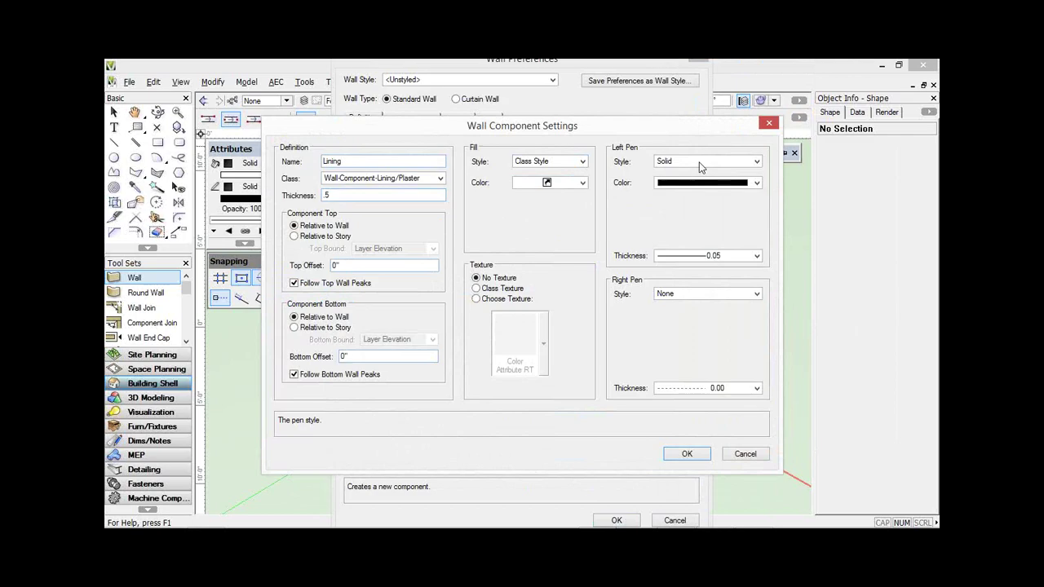
- Set the Lining component's left pen style and color by class
left_click(694, 165)
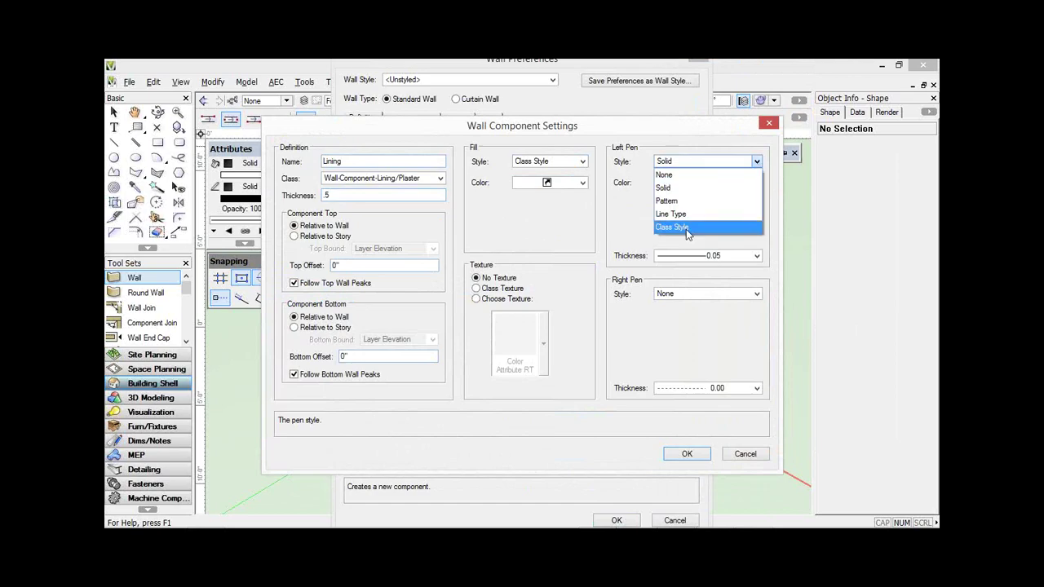
left_click(686, 230)
left_click(682, 183)
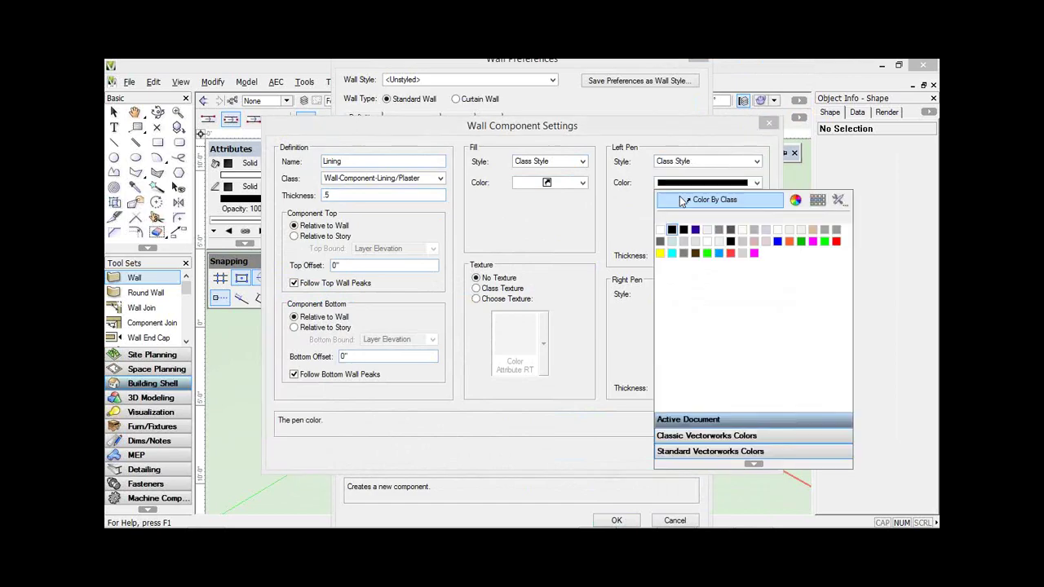
left_click(684, 201)
- Set the Lining component's left pen style to None, and its right pen style and thickness by class
left_click(693, 161)
left_click(669, 175)
left_click(683, 293)
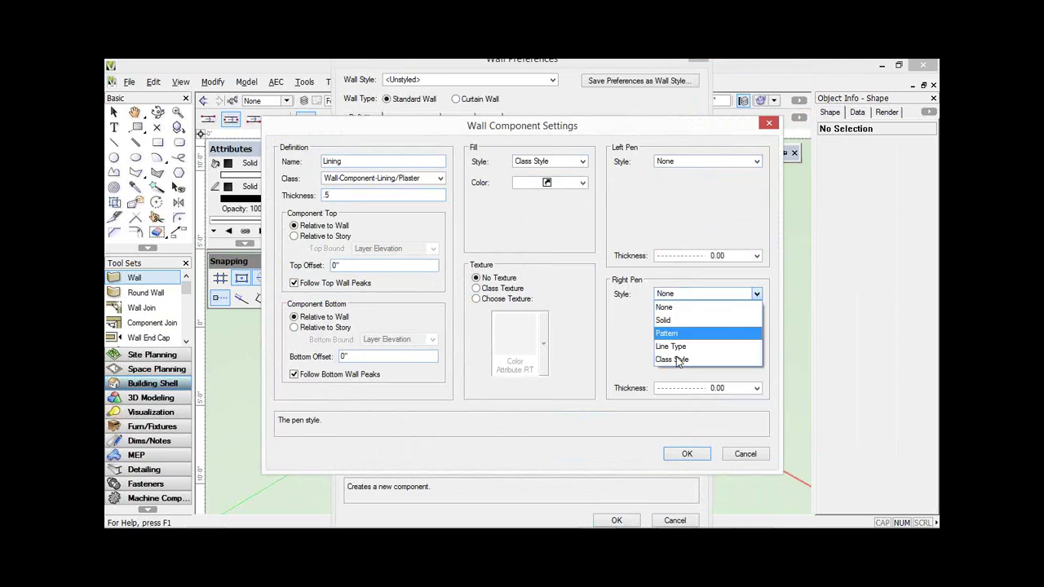
left_click(676, 359)
left_click(700, 388)
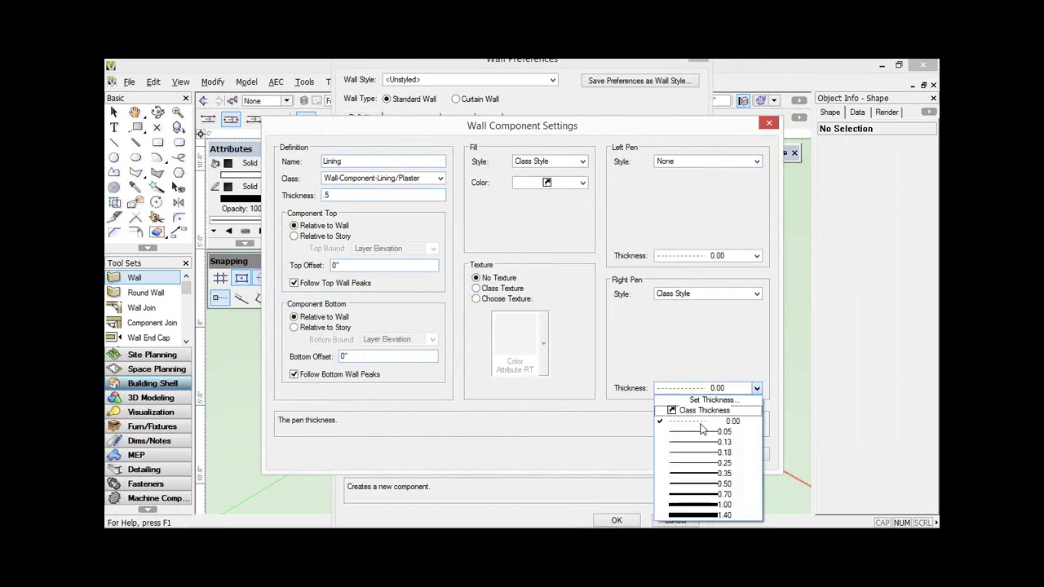
left_click(703, 410)
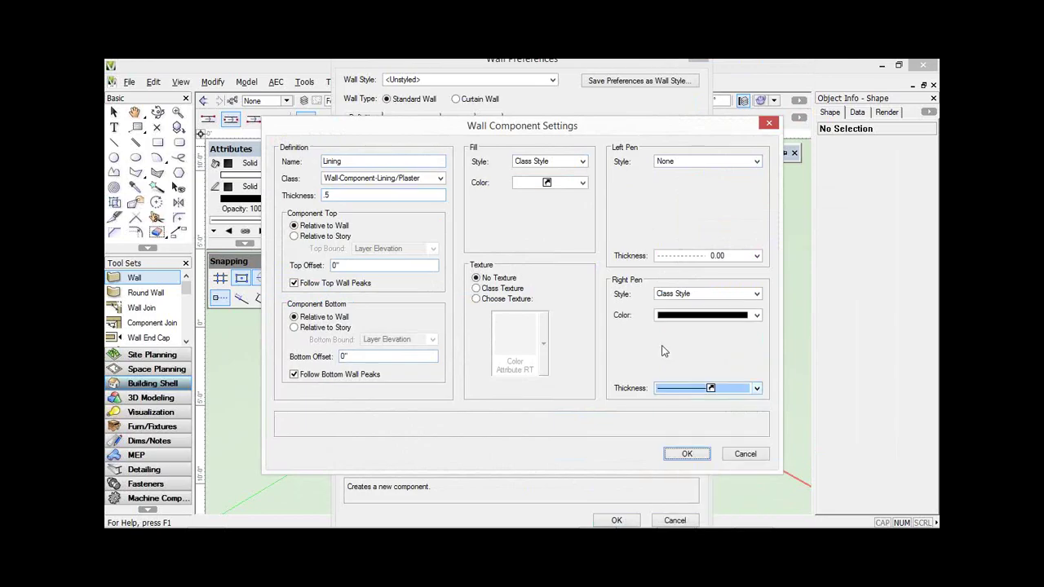
- Apply the Stucco White texture to the Lining component and accept the component
left_click(494, 300)
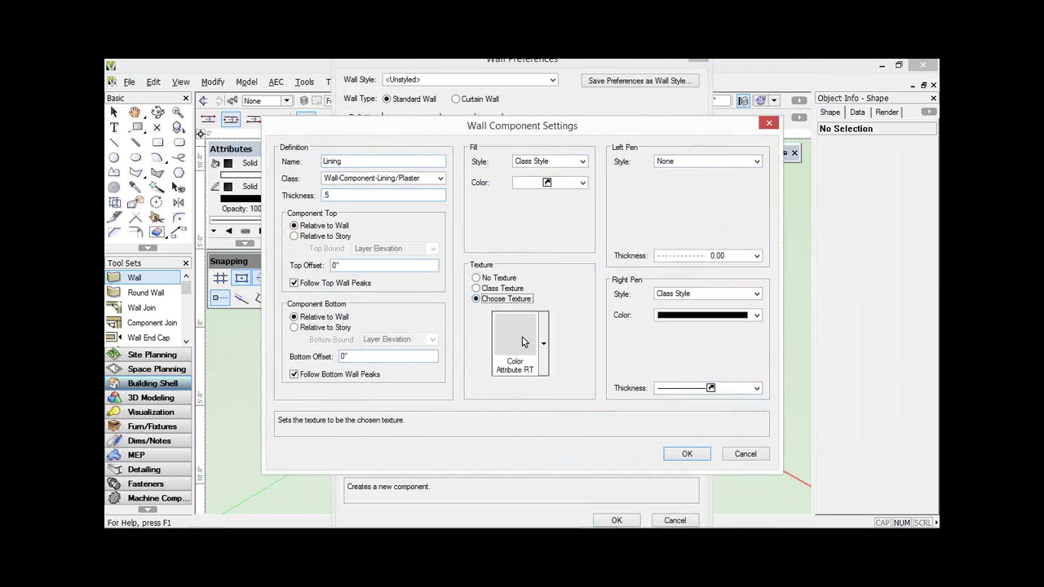
left_click(520, 343)
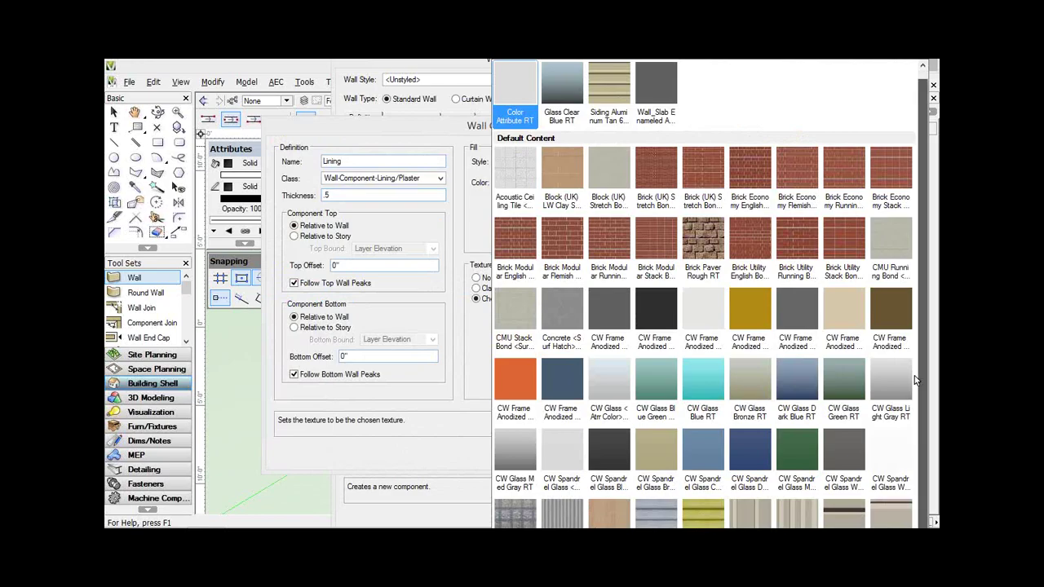
scroll(917, 327, "down", 1)
scroll(920, 394, "up", 1)
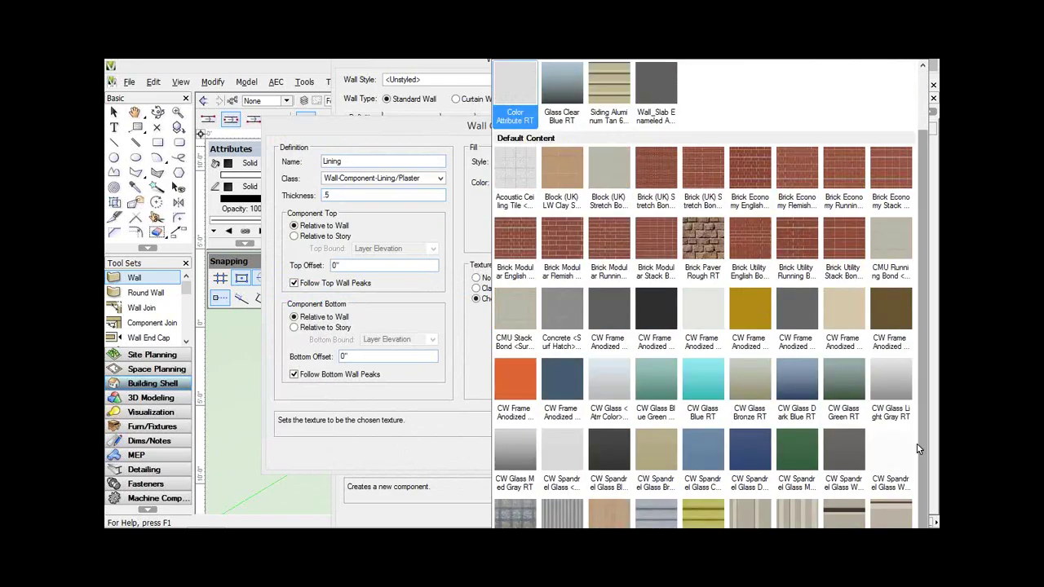
scroll(849, 413, "down", 1)
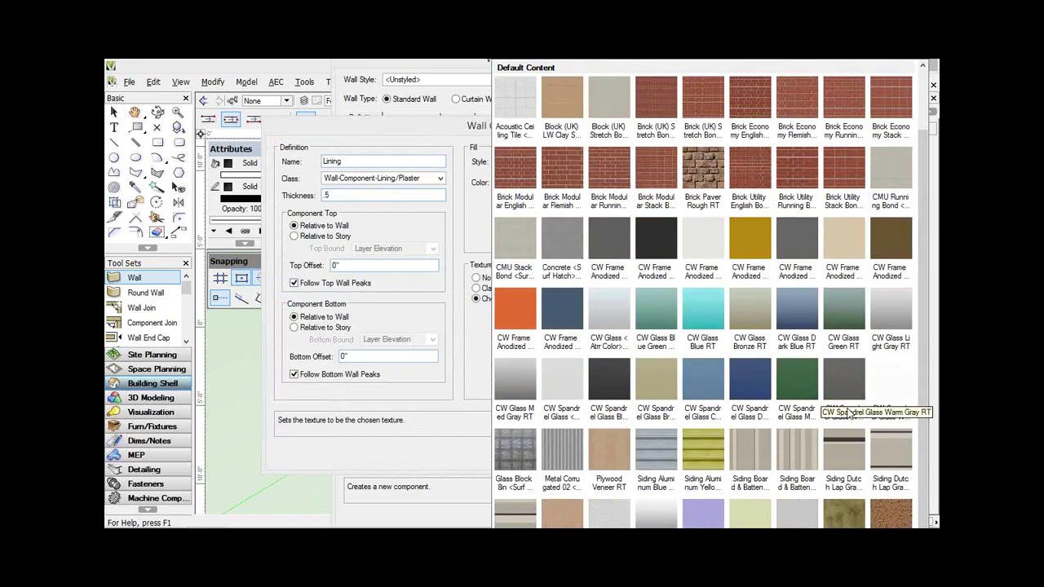
left_click(610, 514)
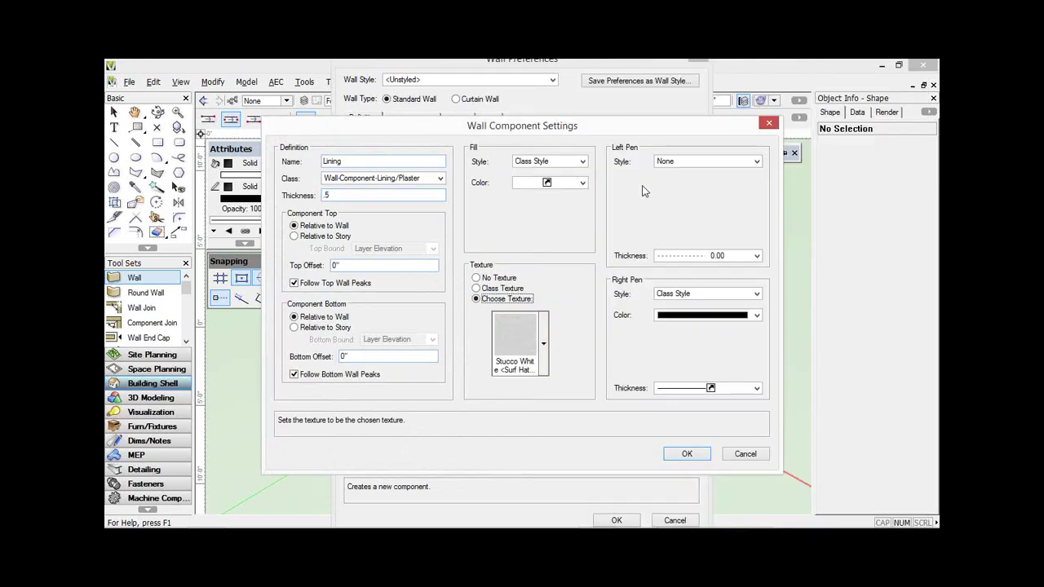
left_click(688, 454)
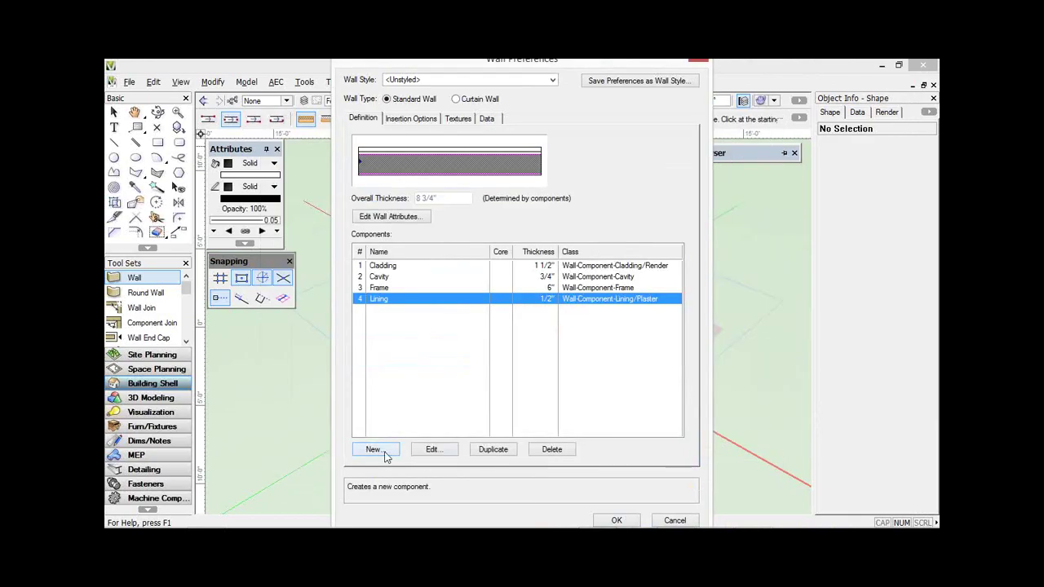
- Create a new wall component named Skirting in class Wall-Component-Lining/Plaster with a thickness of .75"
left_click(377, 450)
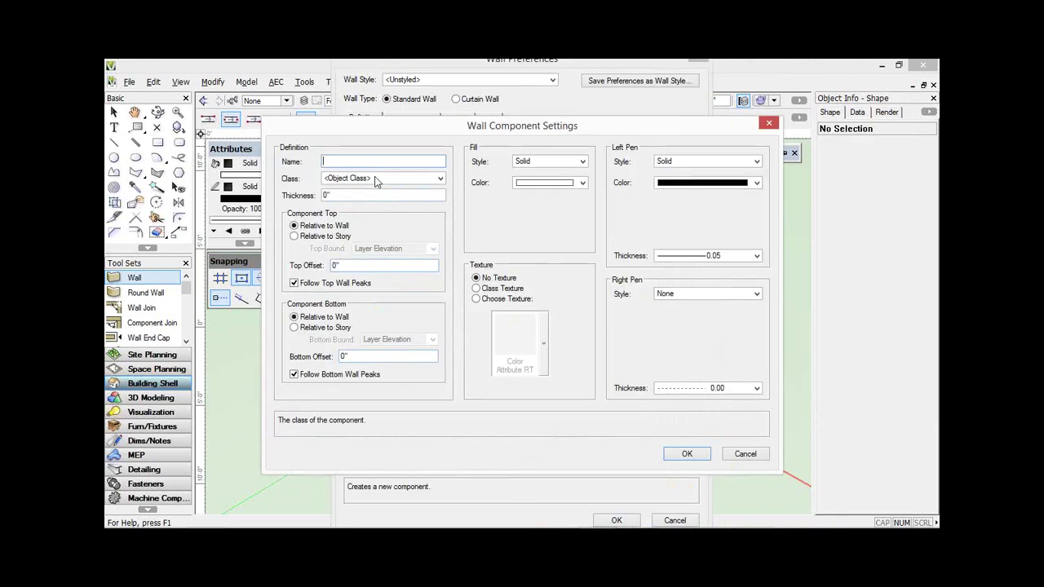
type("Skirting")
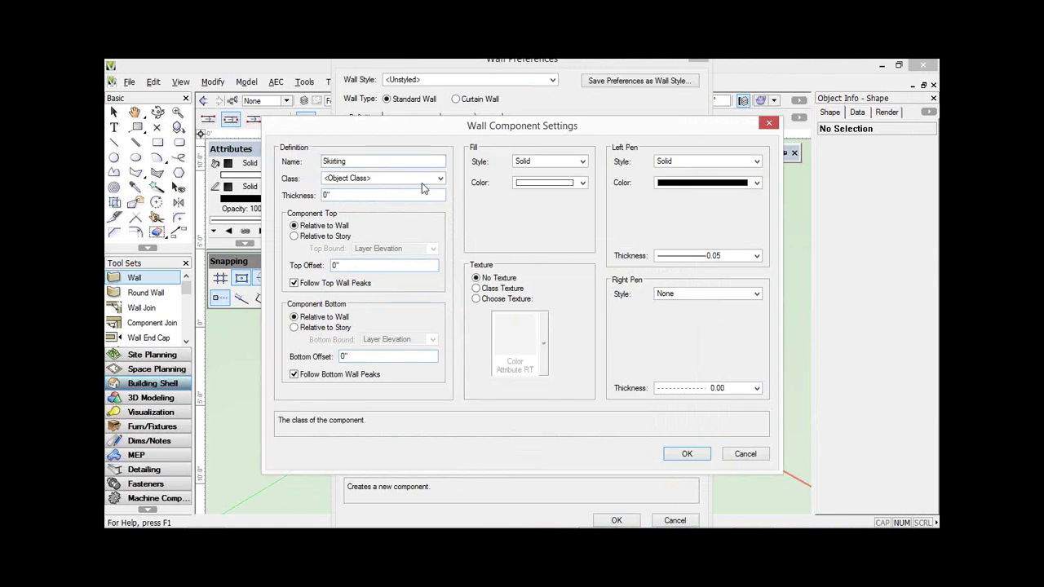
left_click(384, 178)
mouse_move(408, 288)
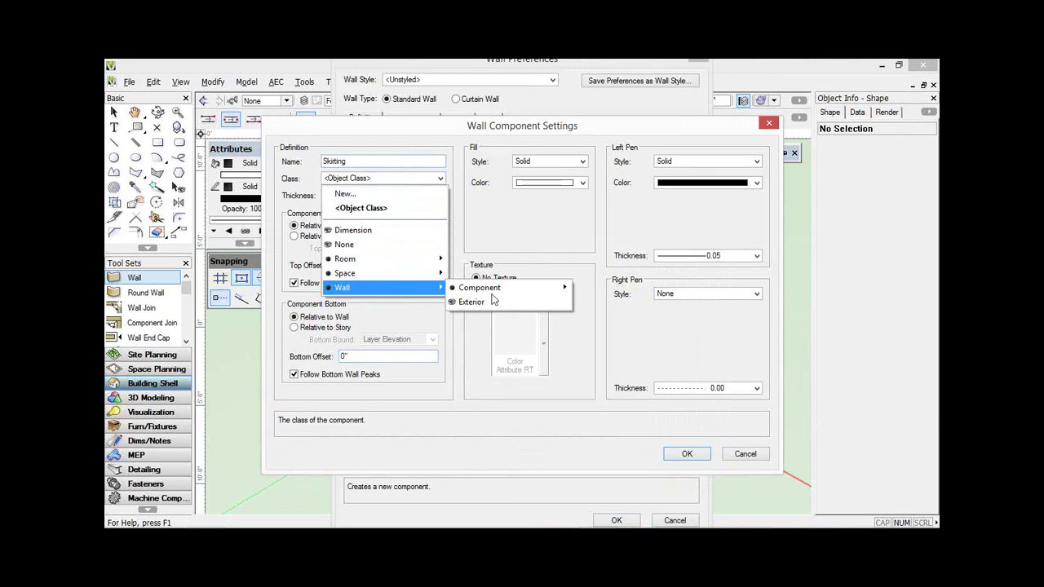
mouse_move(493, 292)
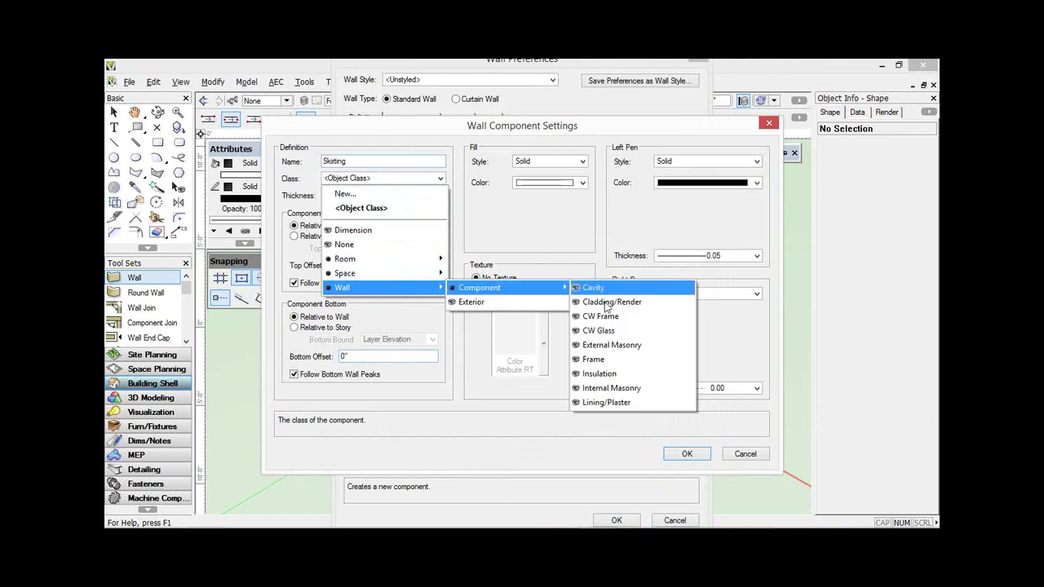
left_click(616, 403)
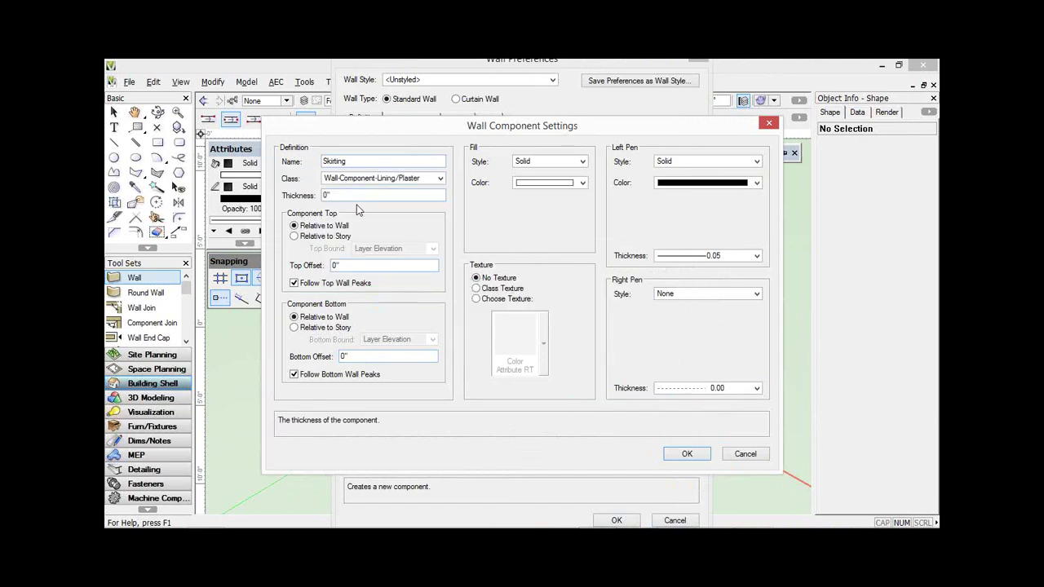
key("Tab")
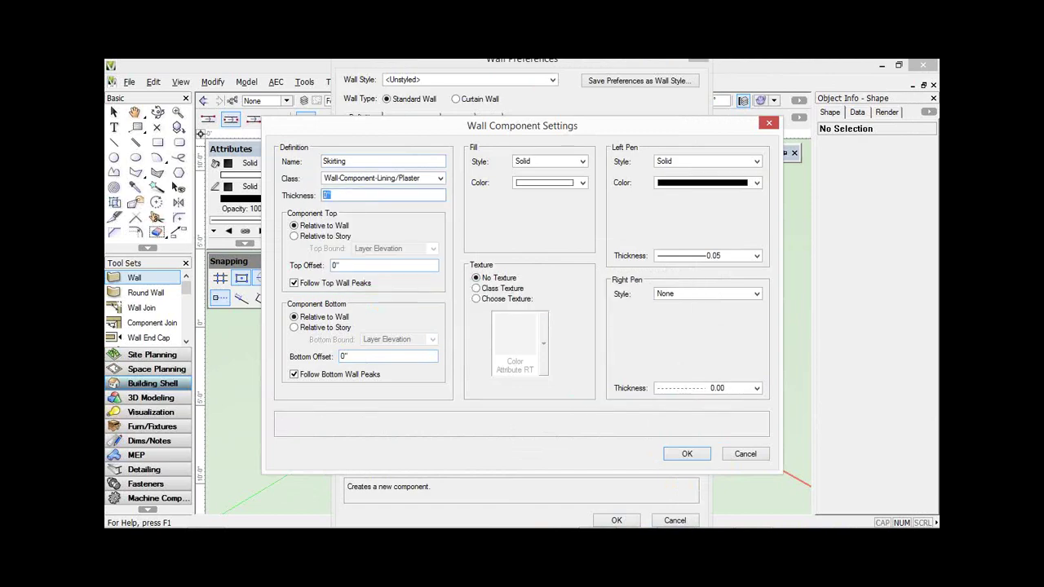
type("75")
key("Tab")
- Make the Skirting component's top relative to the story and bind it to the Baseboard level
left_click(323, 237)
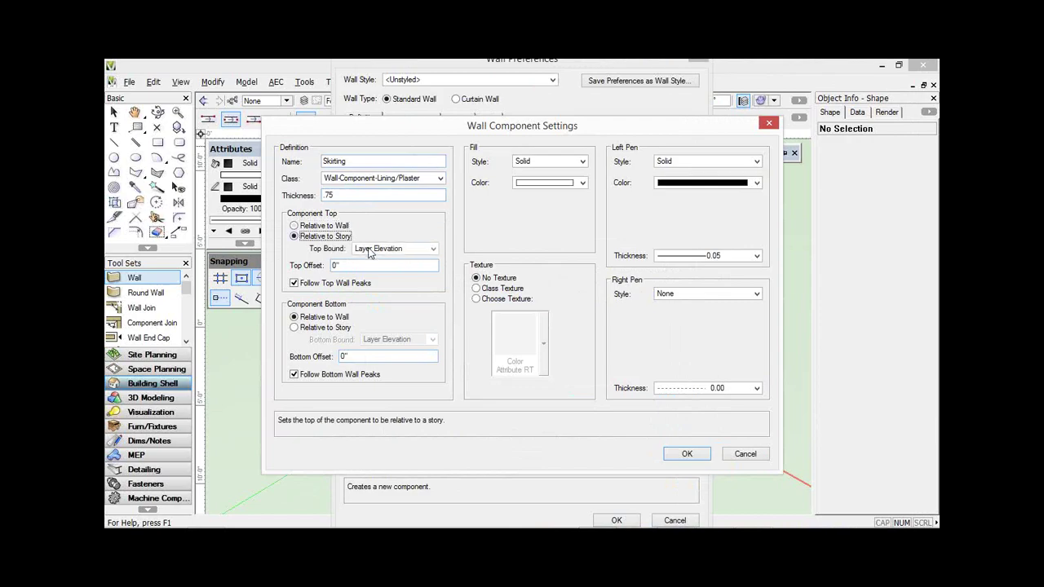
left_click(369, 252)
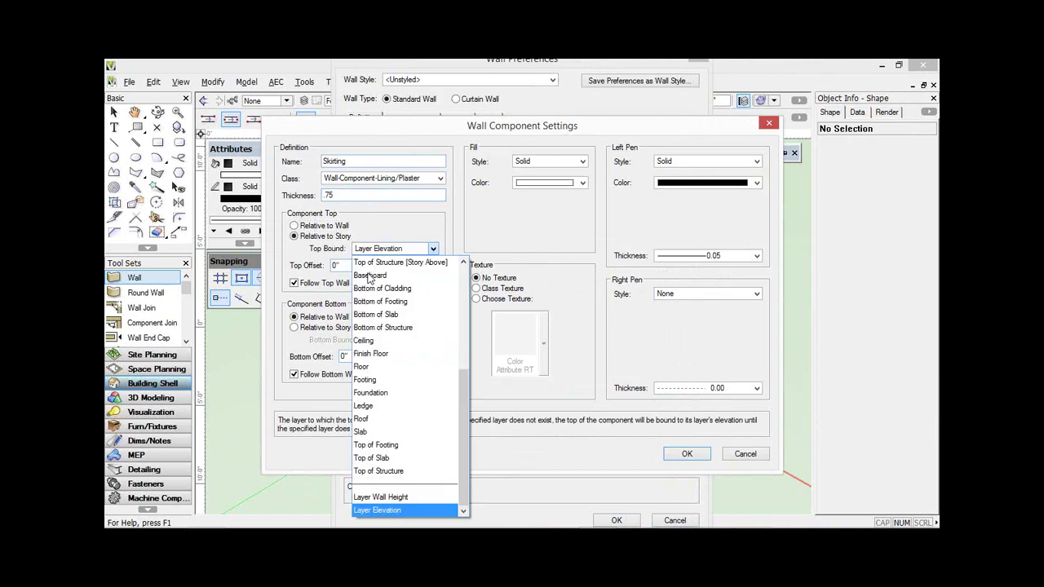
left_click(369, 276)
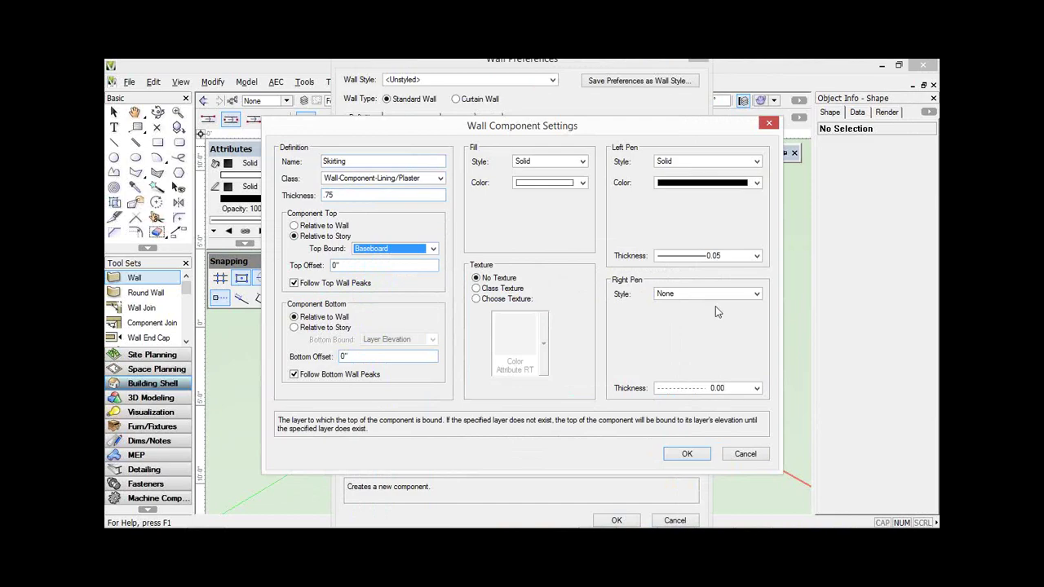
- Set the Skirting component's fill style and fill color by class
left_click(539, 163)
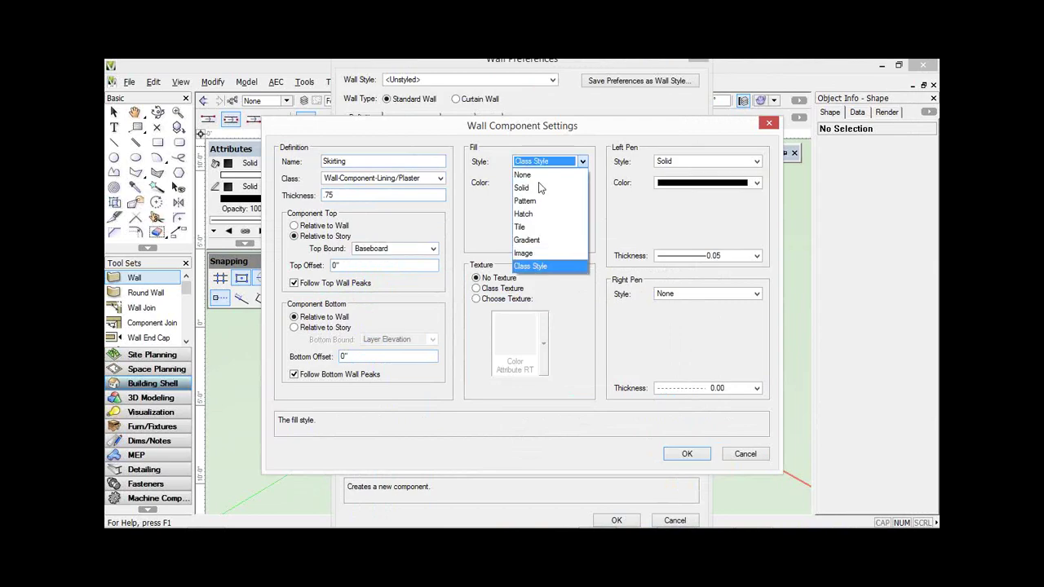
left_click(540, 267)
left_click(549, 183)
left_click(551, 198)
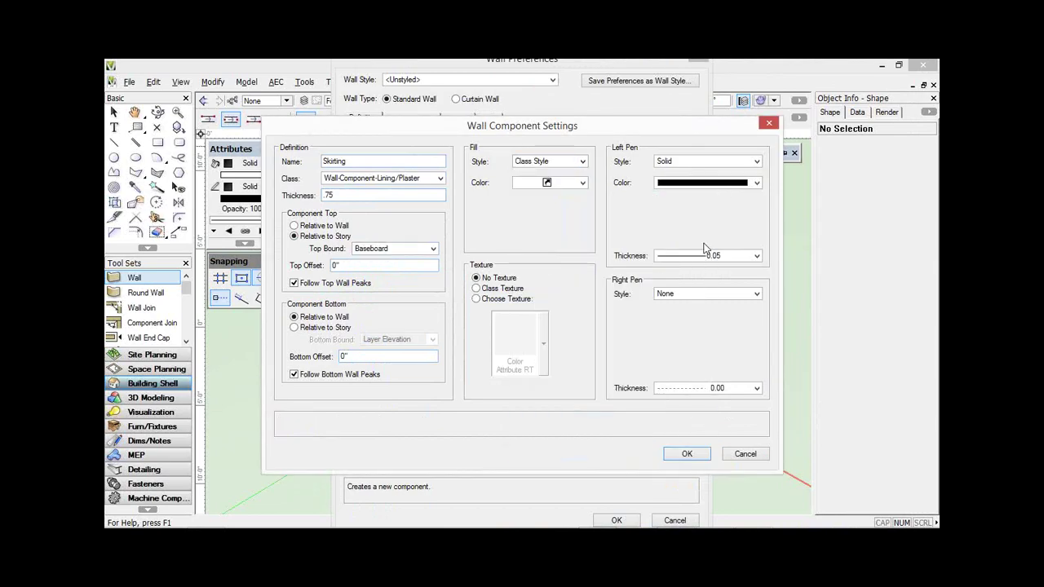
- Apply the Plywood Veneer RT texture to the Skirting component
left_click(477, 299)
left_click(519, 343)
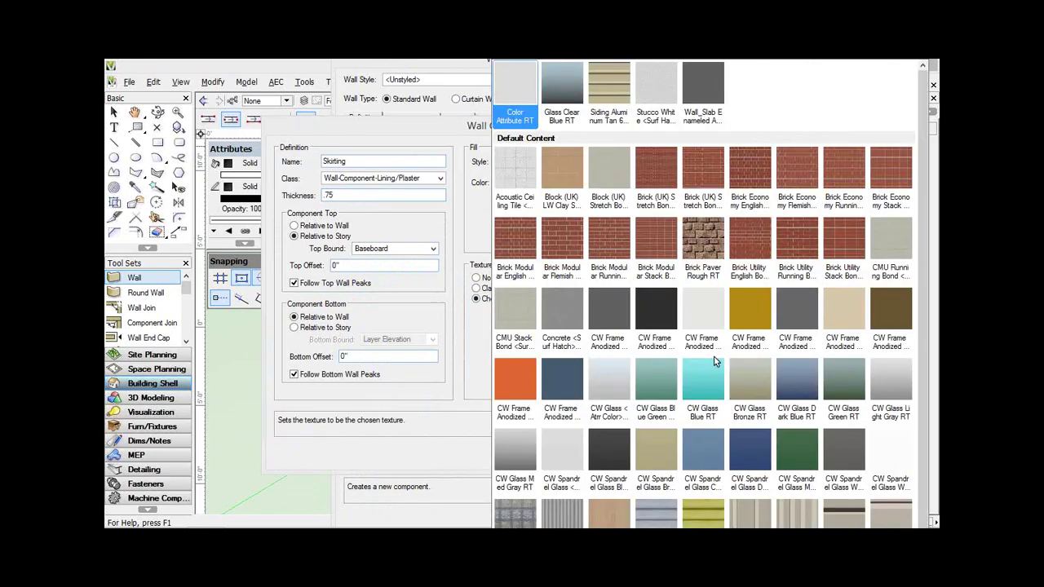
double_click(612, 515)
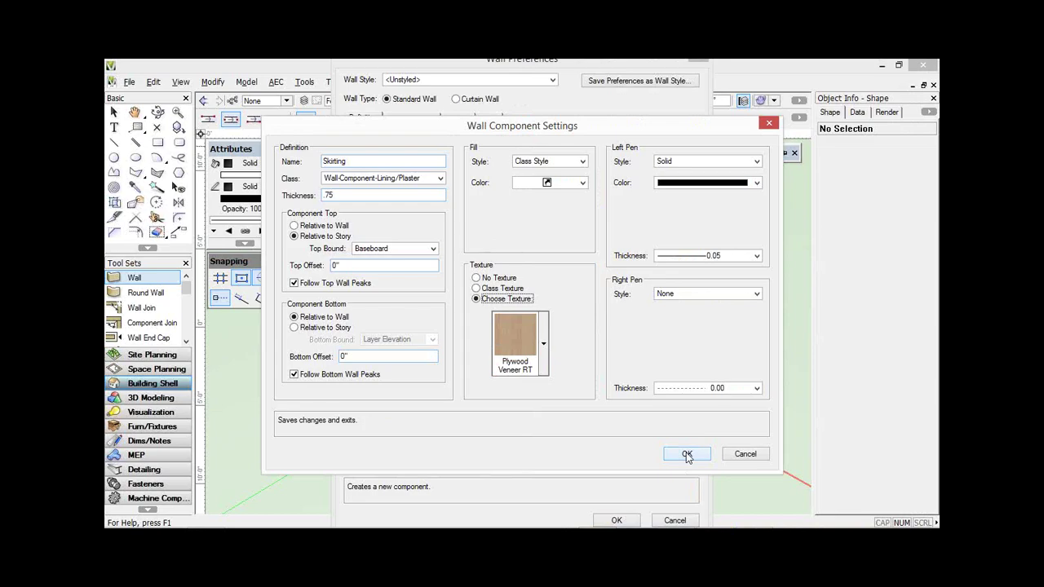
- Accept the Skirting component settings and bind the wall's top to Layer Wall Height and its bottom to Layer Elevation
left_click(687, 454)
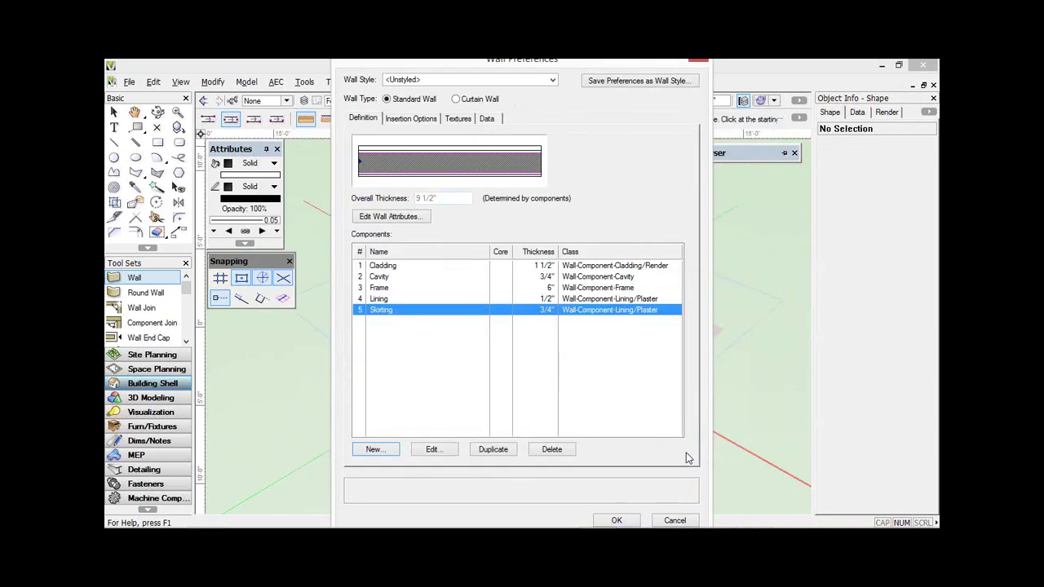
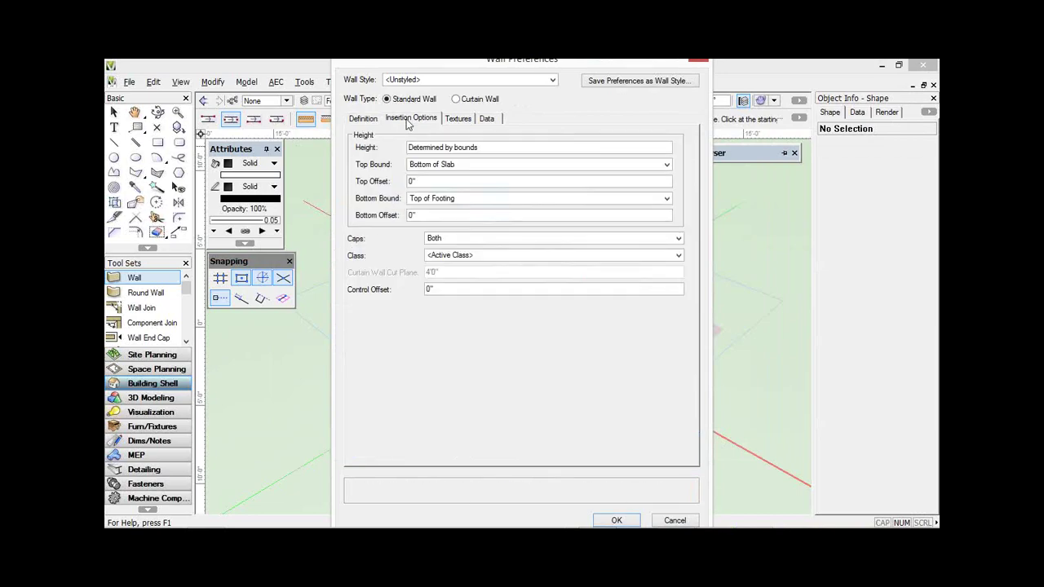
left_click(462, 166)
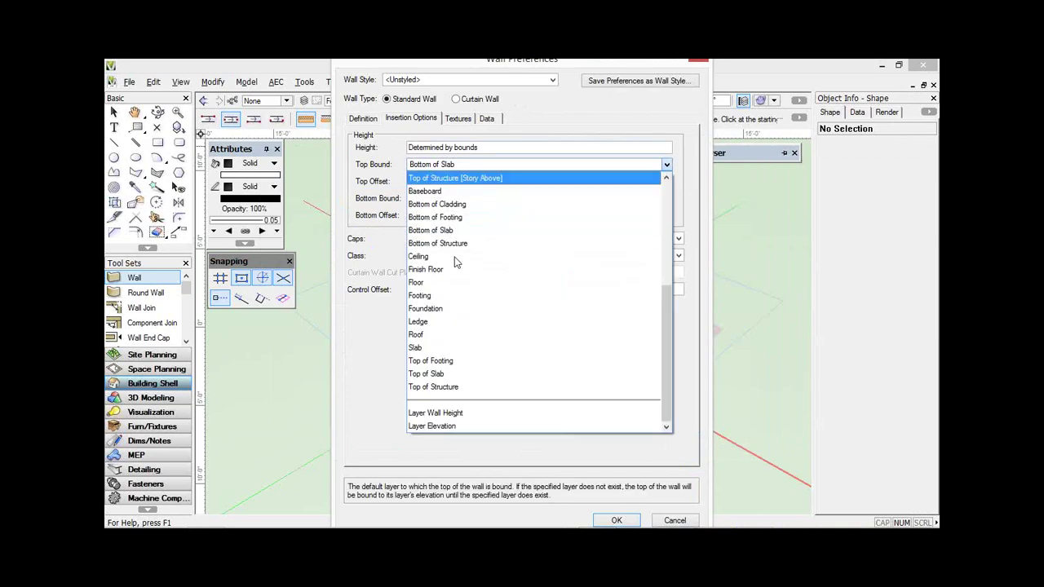
left_click(448, 428)
left_click(439, 201)
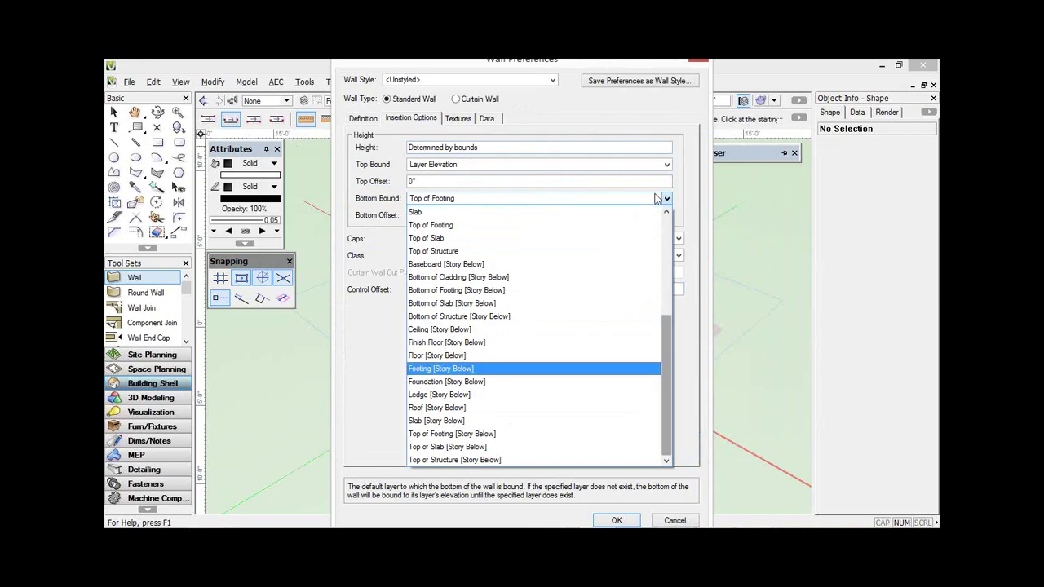
scroll(440, 228, "up", 5)
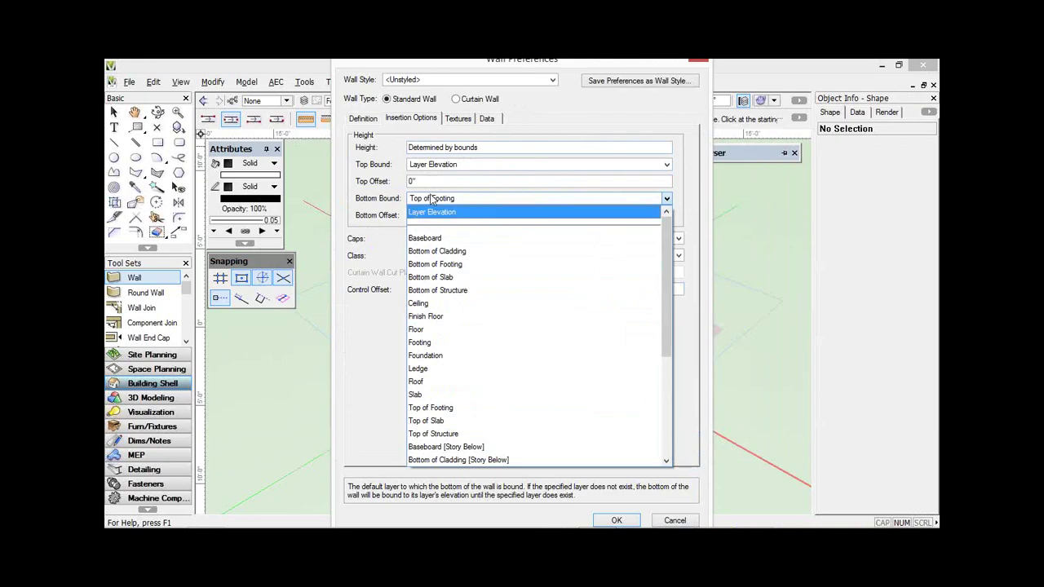
left_click(435, 212)
left_click(447, 164)
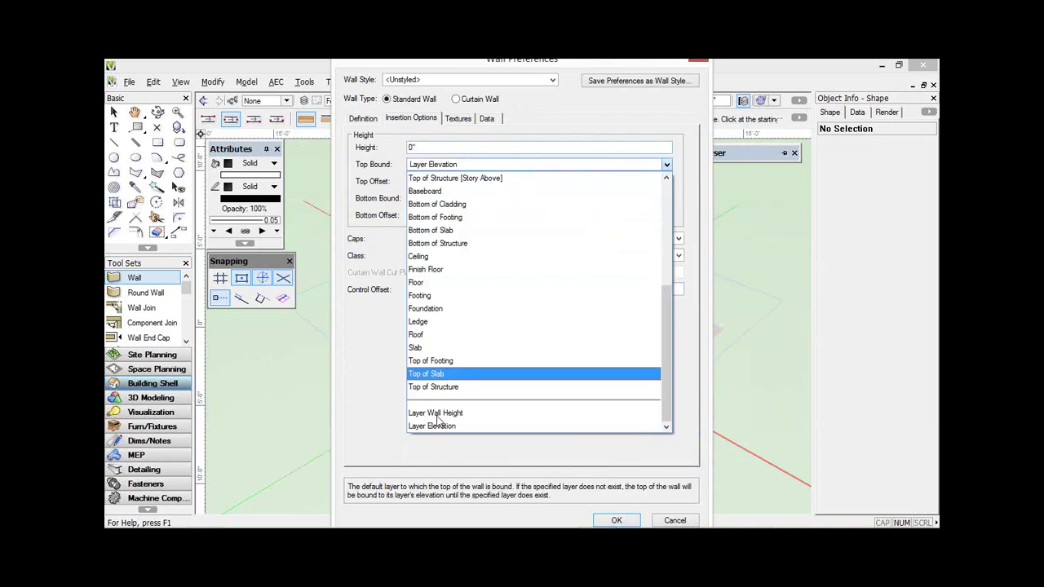
left_click(433, 413)
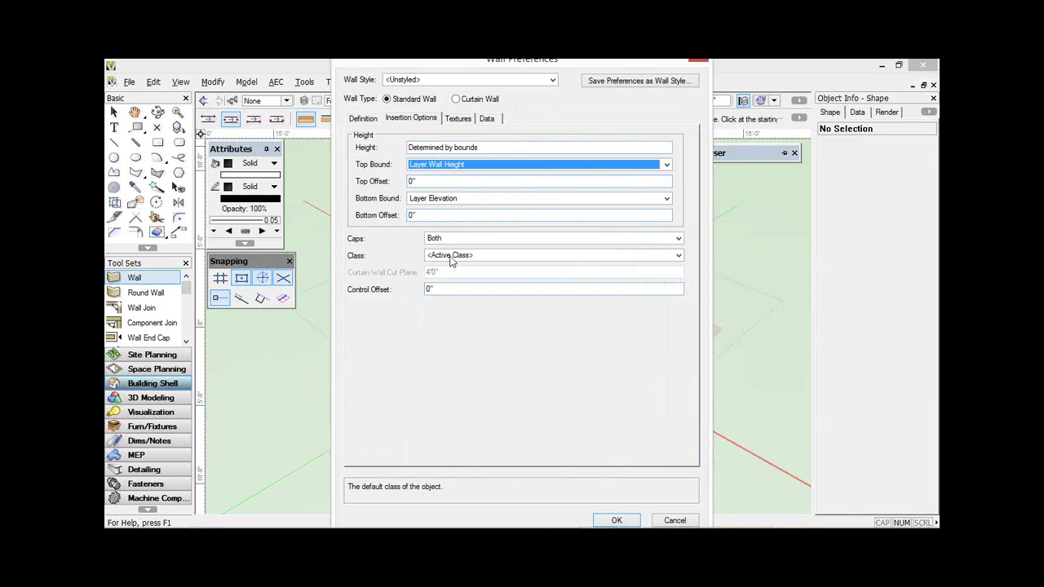
- Keep the wall on component textures and save the wall preferences as a wall style named WallStyle-1
left_click(458, 119)
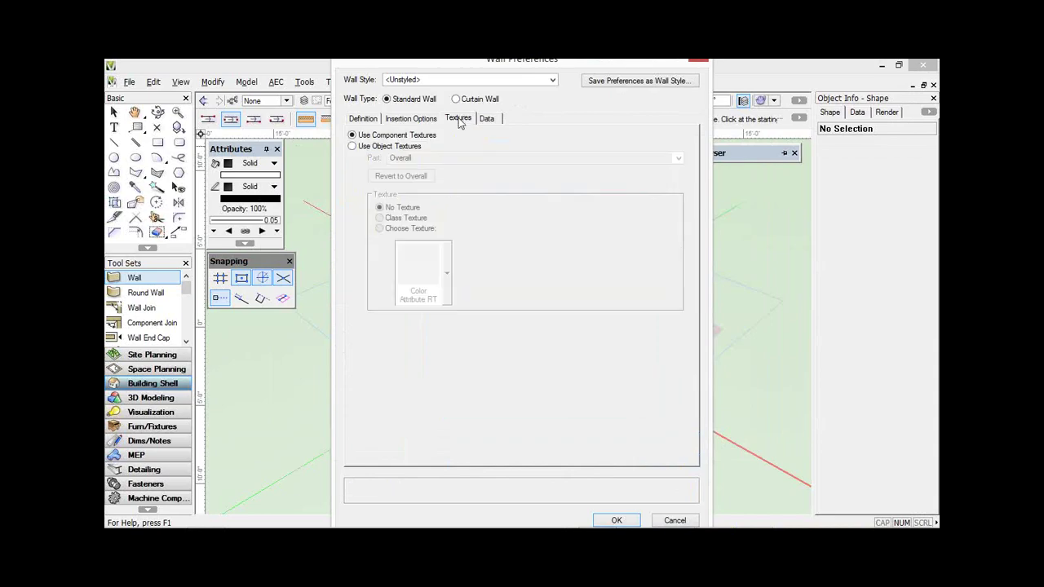
left_click(367, 147)
left_click(367, 137)
left_click(612, 82)
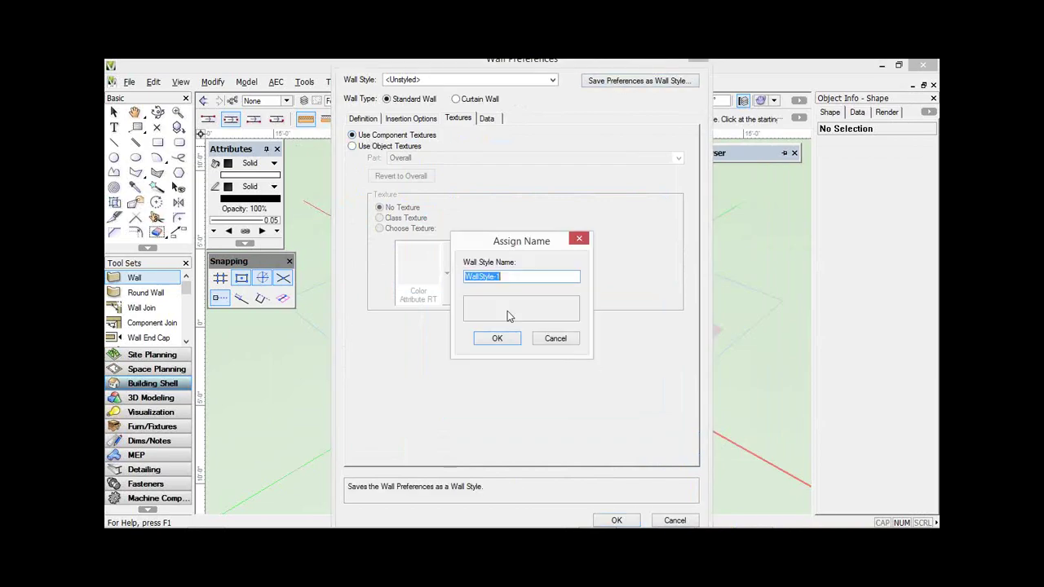
left_click(497, 341)
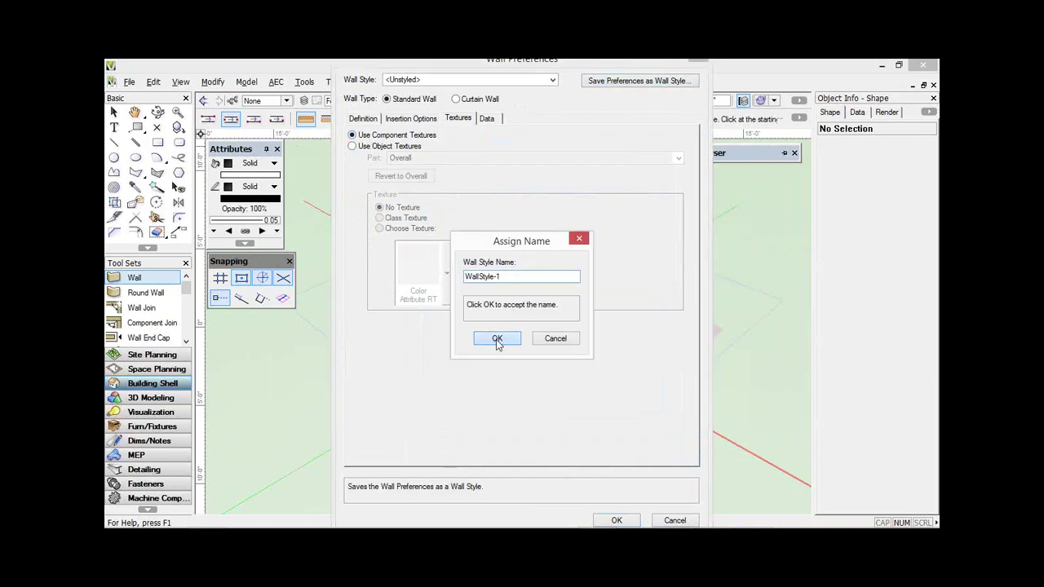
- Accept the WallStyle-1 preferences, make Floor-3 the active layer and set the layer options to Show/Snap Others
left_click(615, 521)
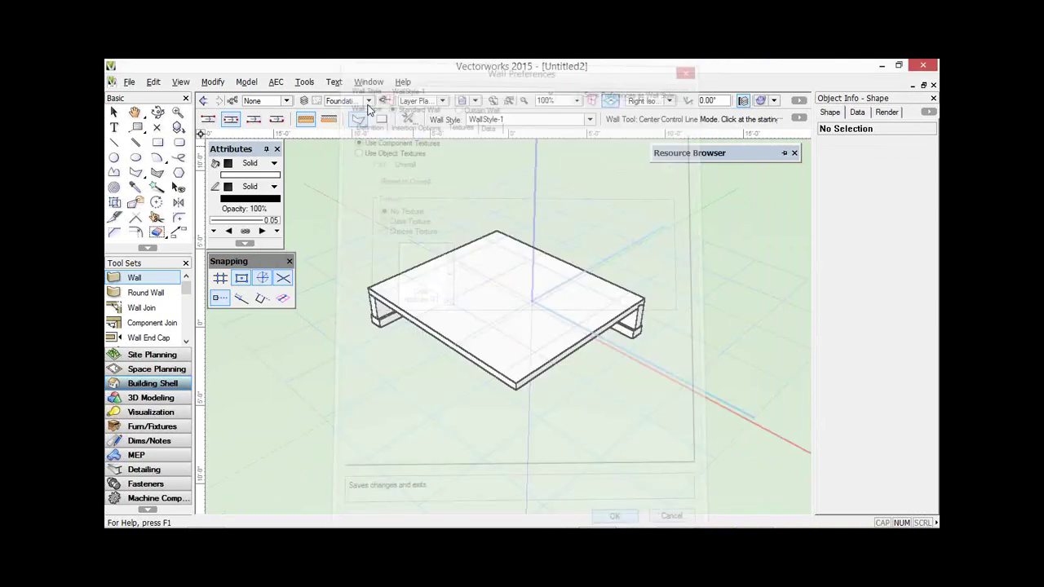
left_click(359, 100)
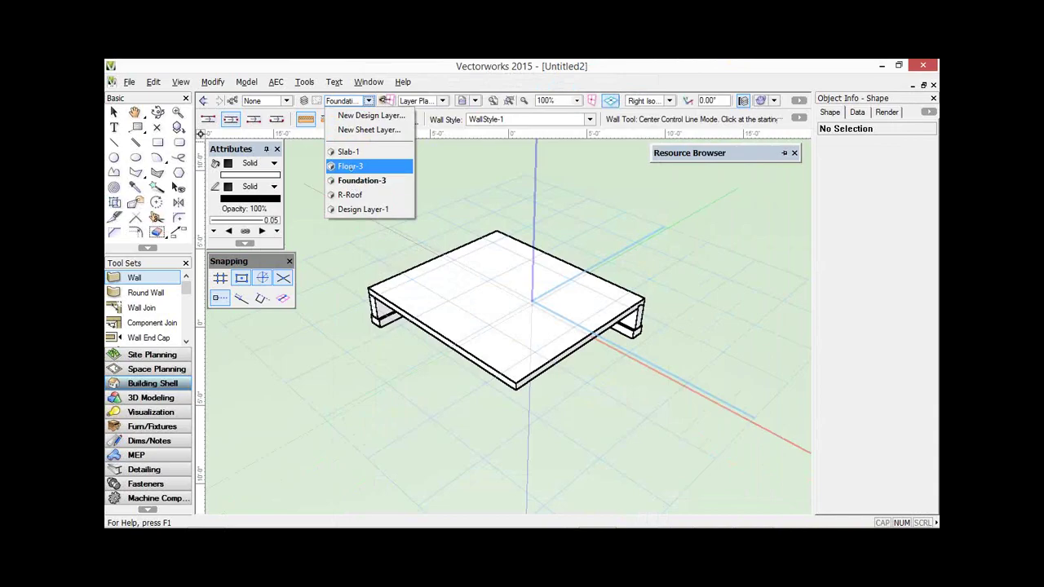
left_click(350, 167)
right_click(560, 209)
mouse_move(581, 356)
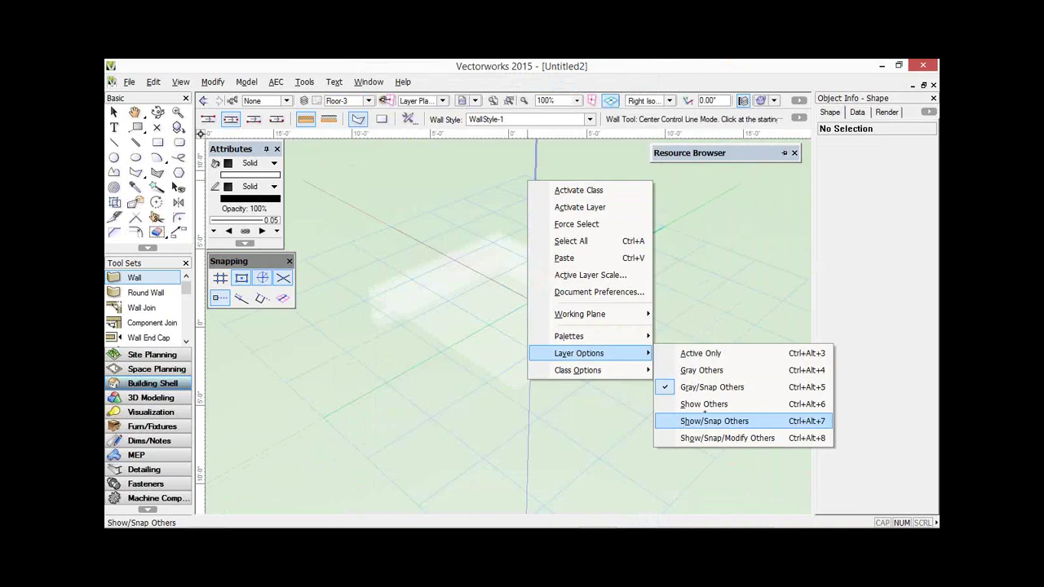
left_click(707, 420)
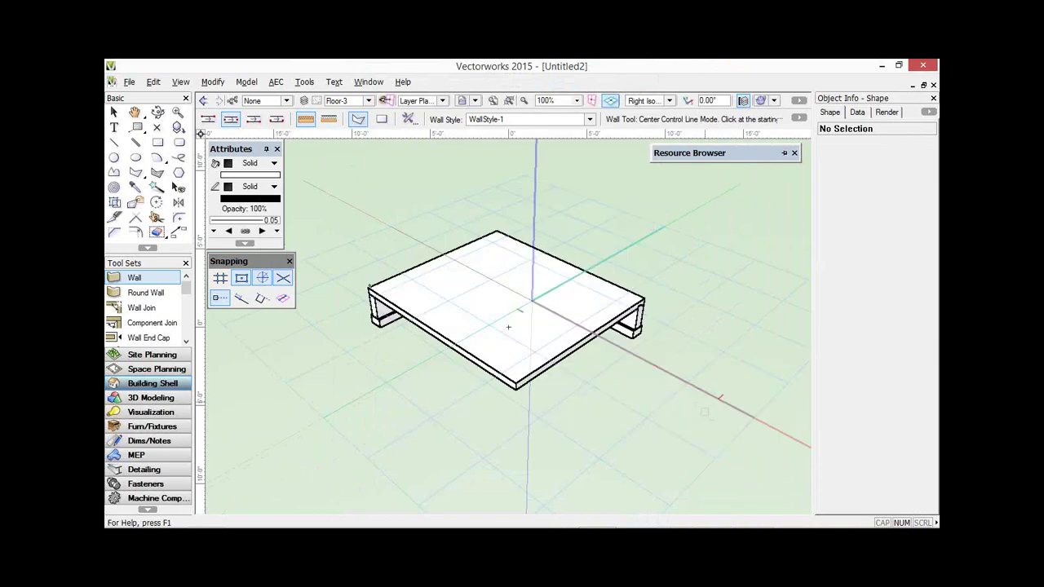
- Try drawing two WallStyle-1 walls in centre control line mode along the slab's two back edges, and delete them
left_click(367, 287)
left_click(499, 230)
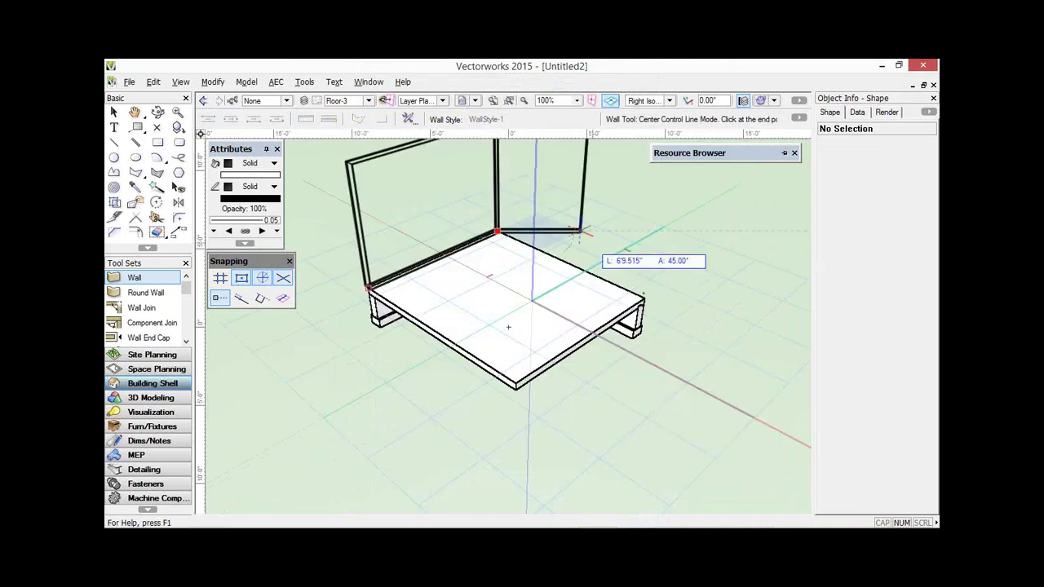
double_click(645, 295)
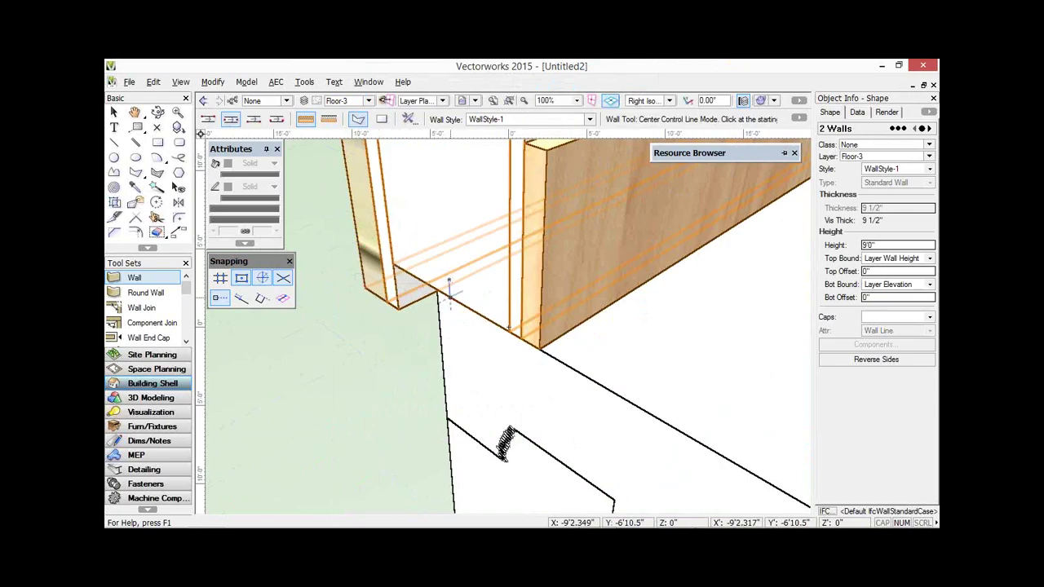
key("Delete")
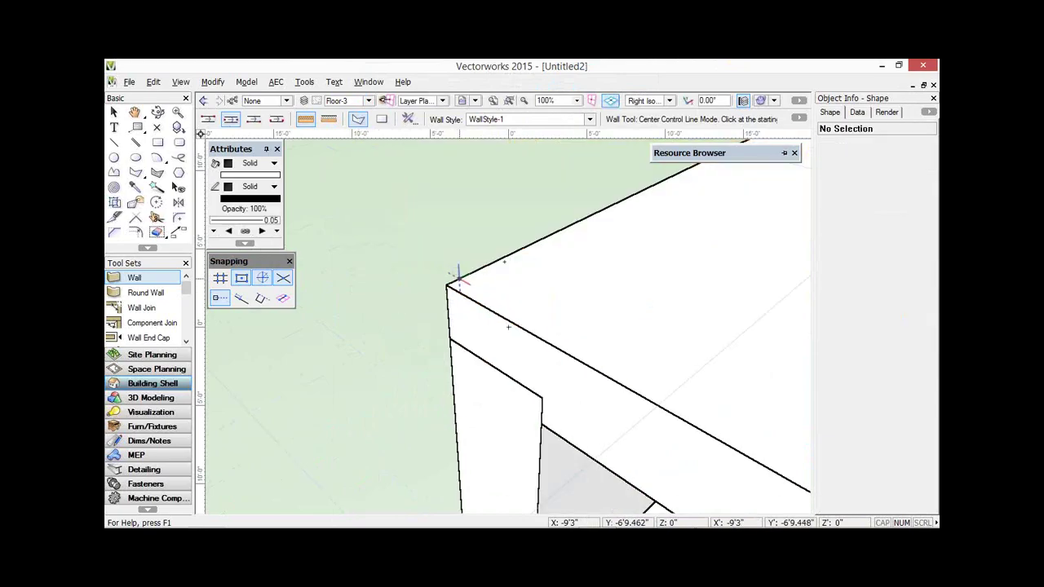
- Set the Wall tool to place by core component, and mark Frame as the core component in WallStyle-1, saving over that style
scroll(460, 278, "down", 3)
middle_click_drag(403, 236, 281, 237)
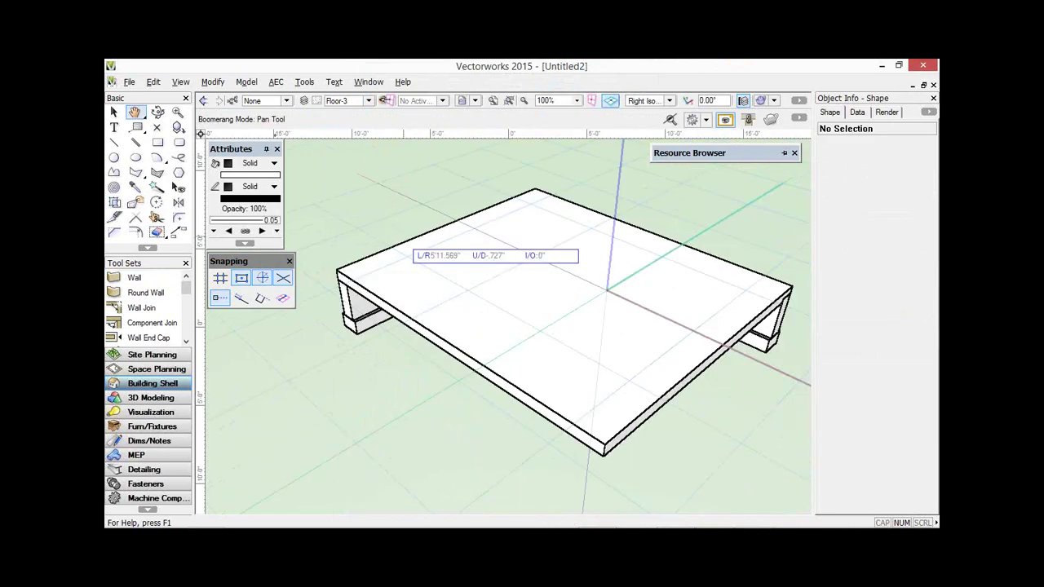
middle_click_drag(511, 323, 509, 327)
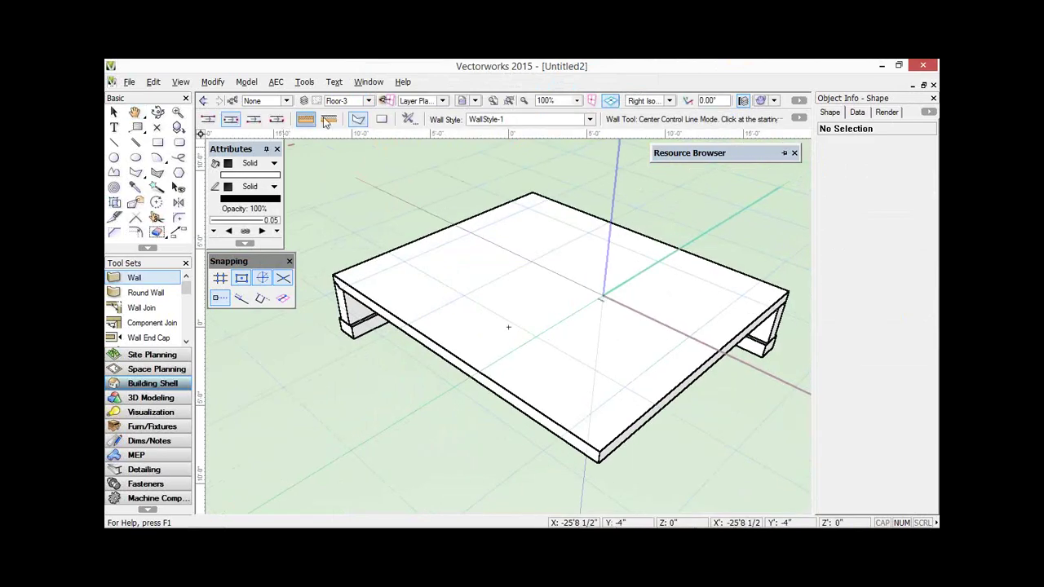
left_click(328, 120)
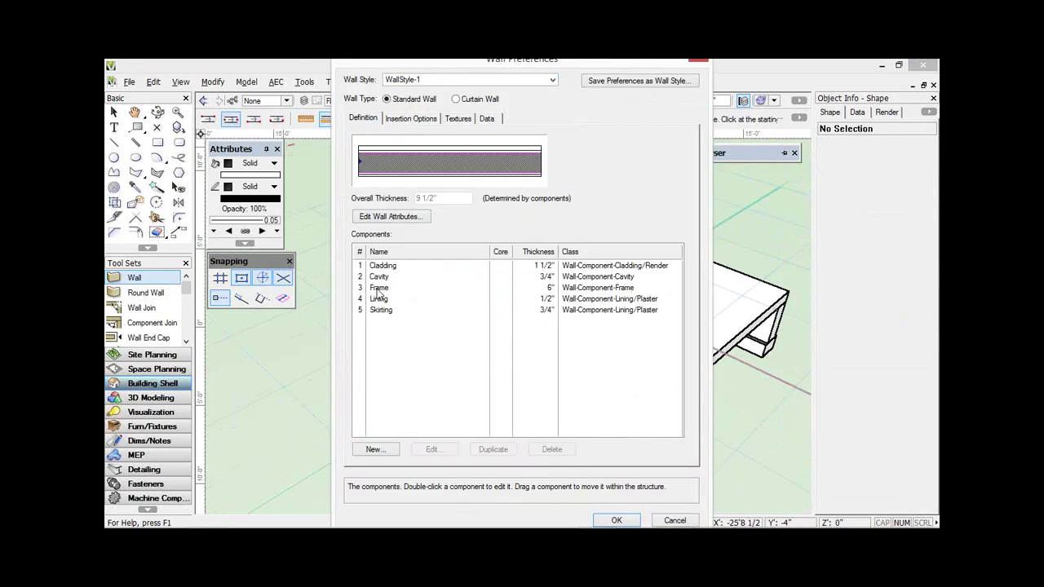
left_click(495, 288)
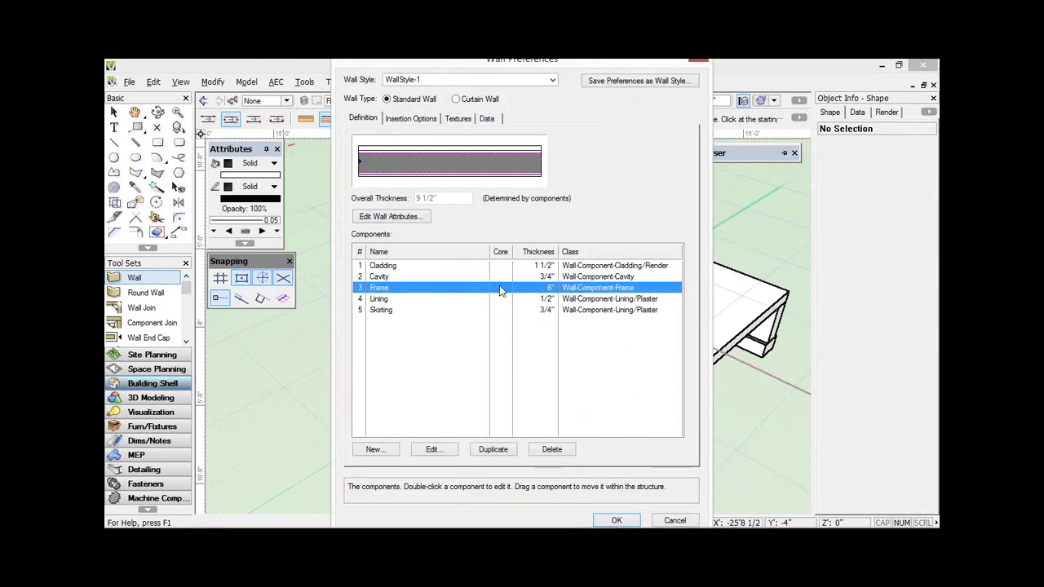
left_click(500, 291)
left_click(500, 289)
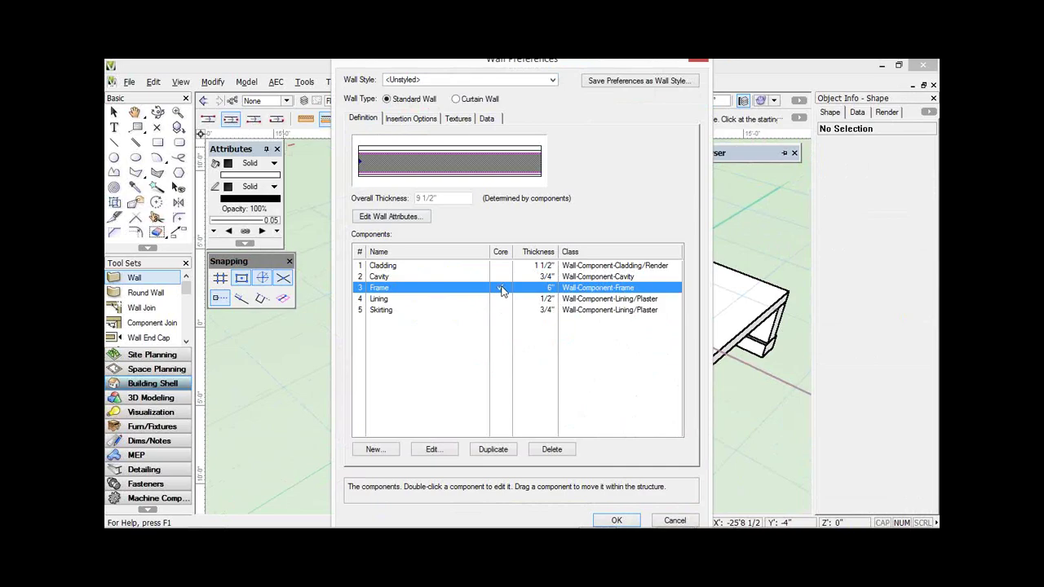
left_click(637, 81)
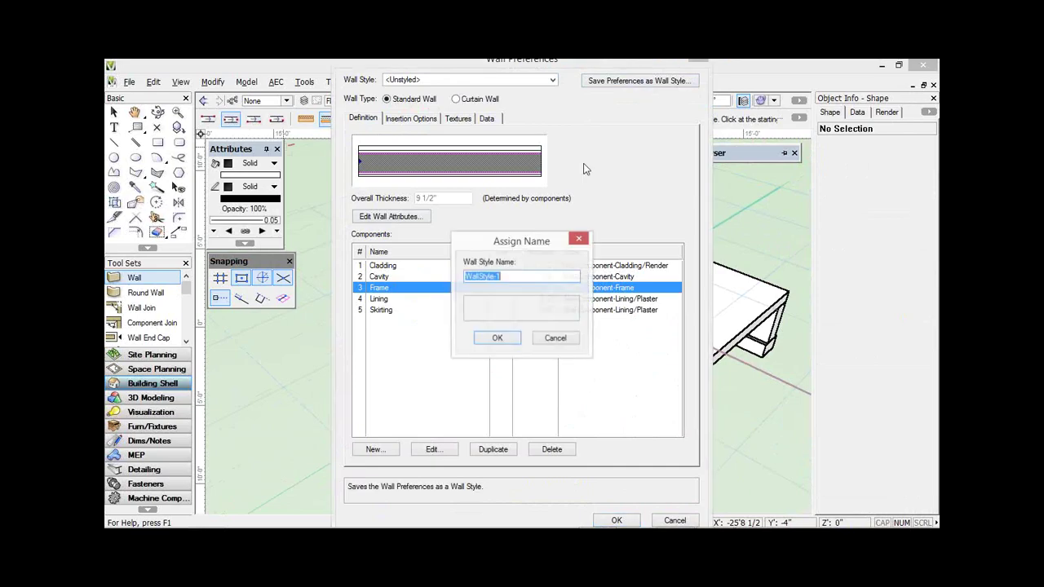
left_click(498, 337)
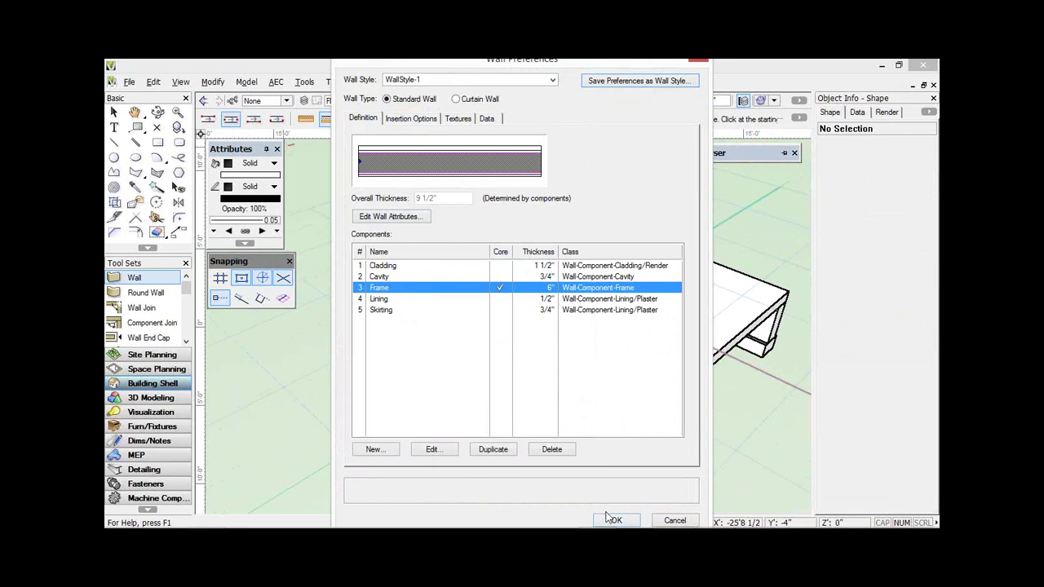
left_click(613, 520)
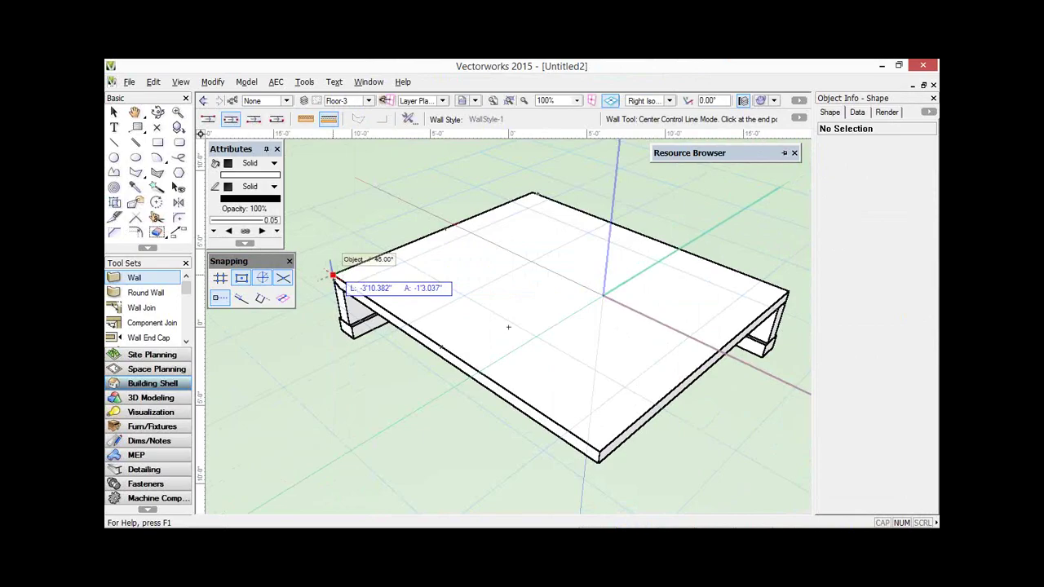
- Draw two connected WallStyle-1 walls in Left Control Line mode along the slab's two back edges, snapping to its corners
key("Escape")
left_click(209, 120)
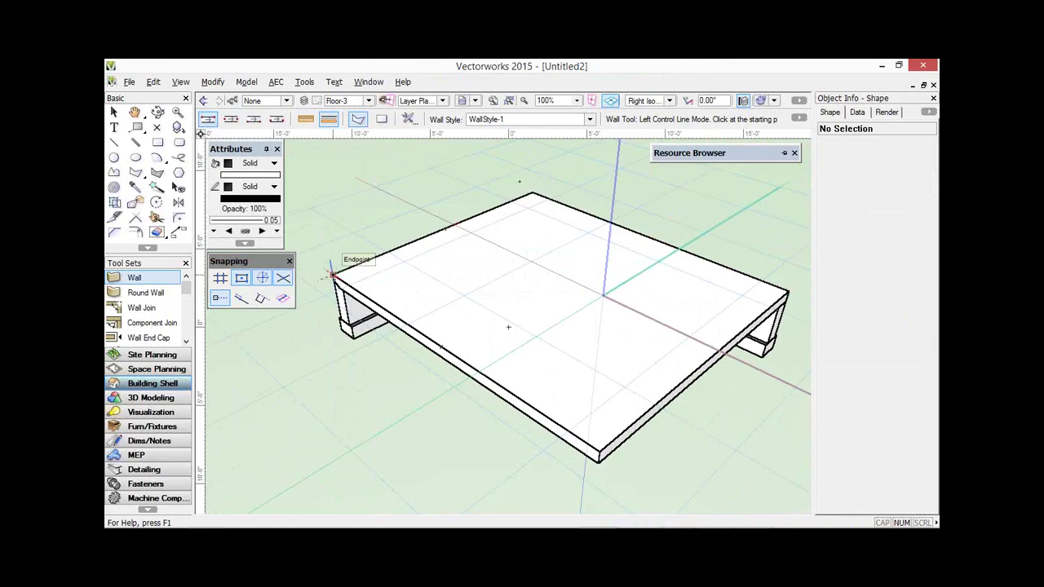
left_click(332, 275)
left_click(532, 196)
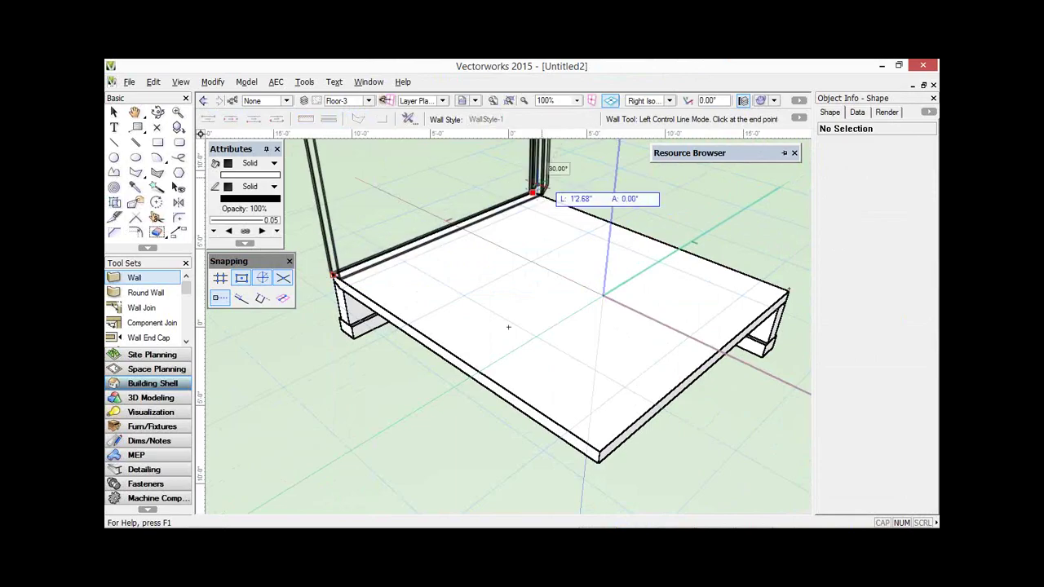
double_click(789, 291)
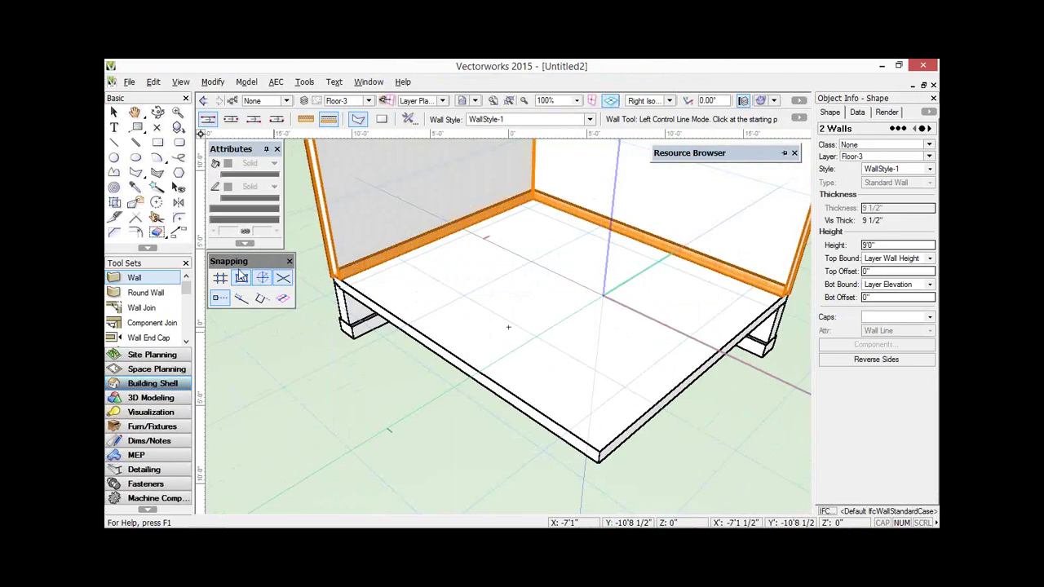
- Set the elevation of Story-1's Bottom of Cladding level to -10" relative to the story
left_click(157, 112)
left_click_drag(351, 276, 304, 244)
key("c")
key("x")
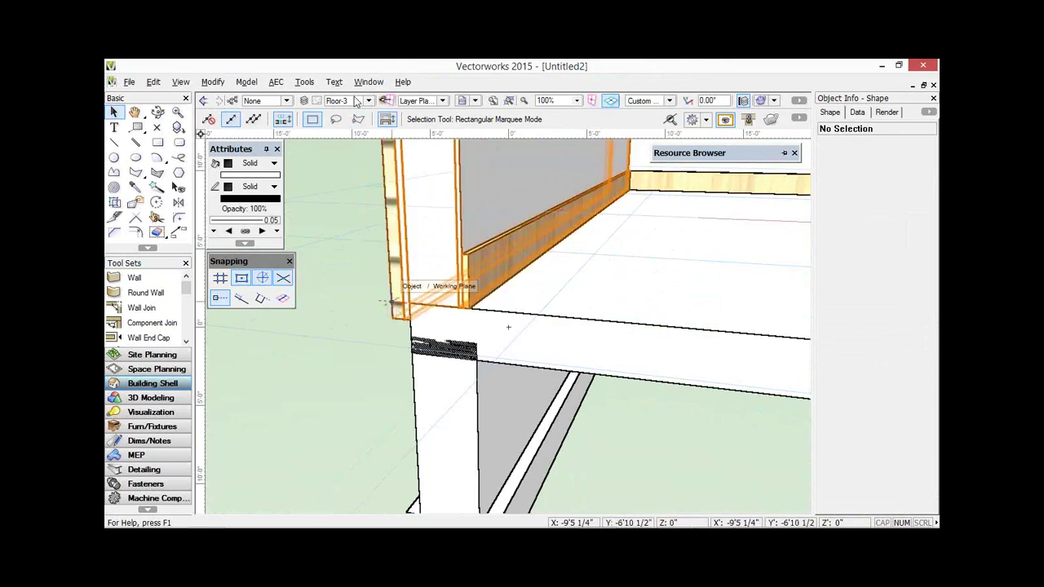
left_click(304, 100)
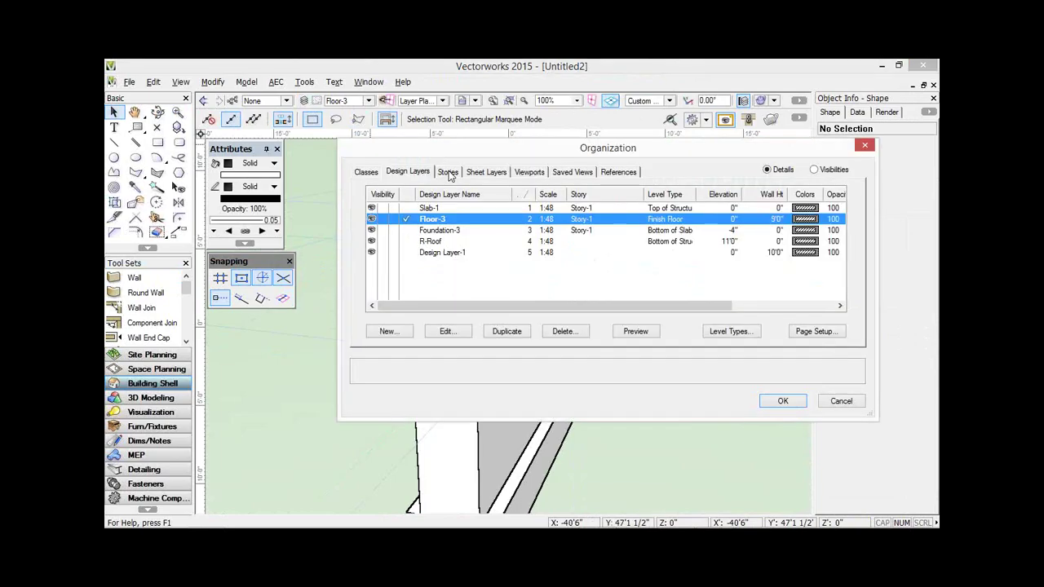
left_click(449, 173)
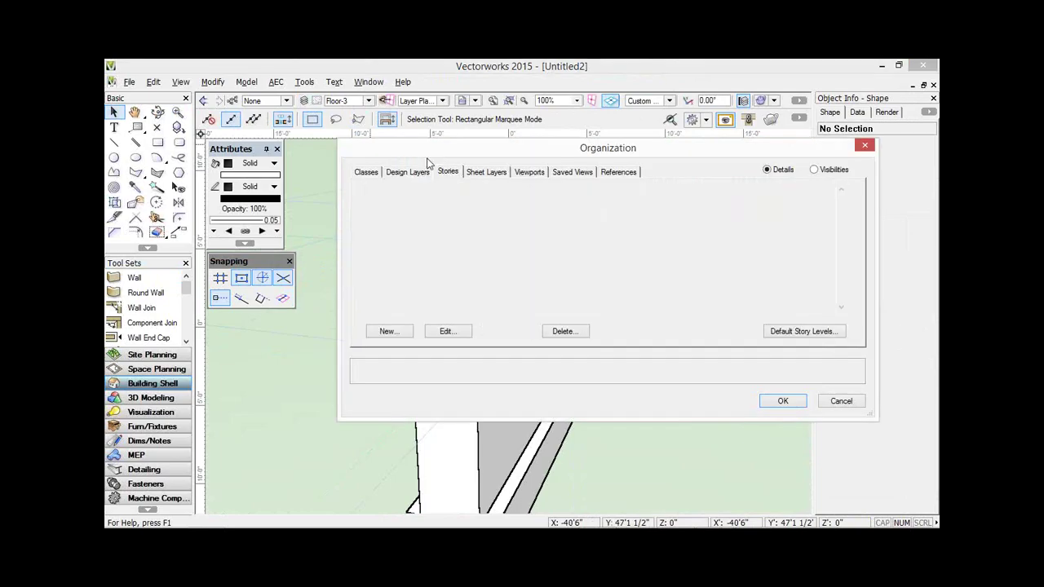
left_click(446, 335)
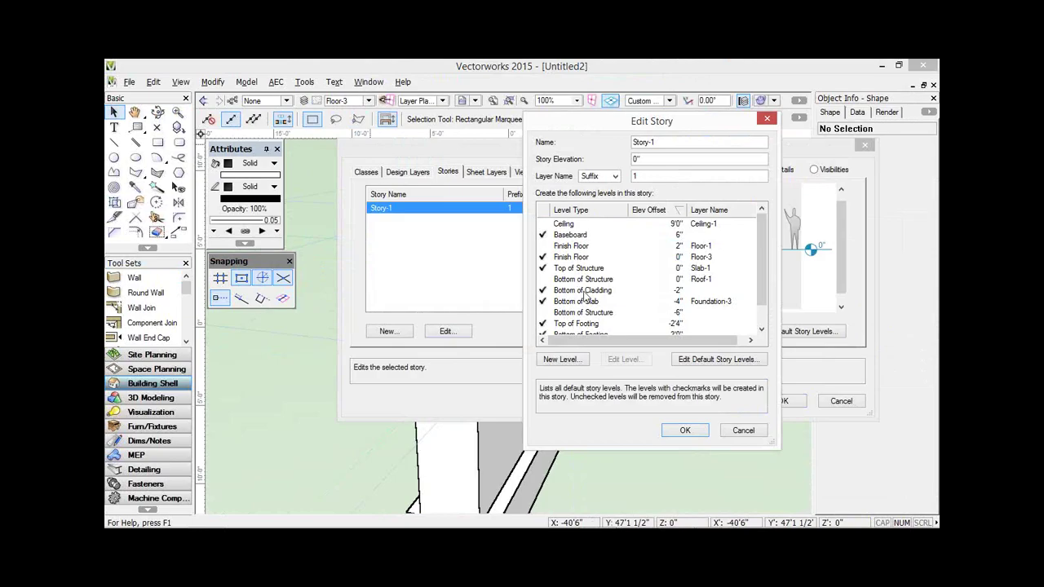
left_click(583, 292)
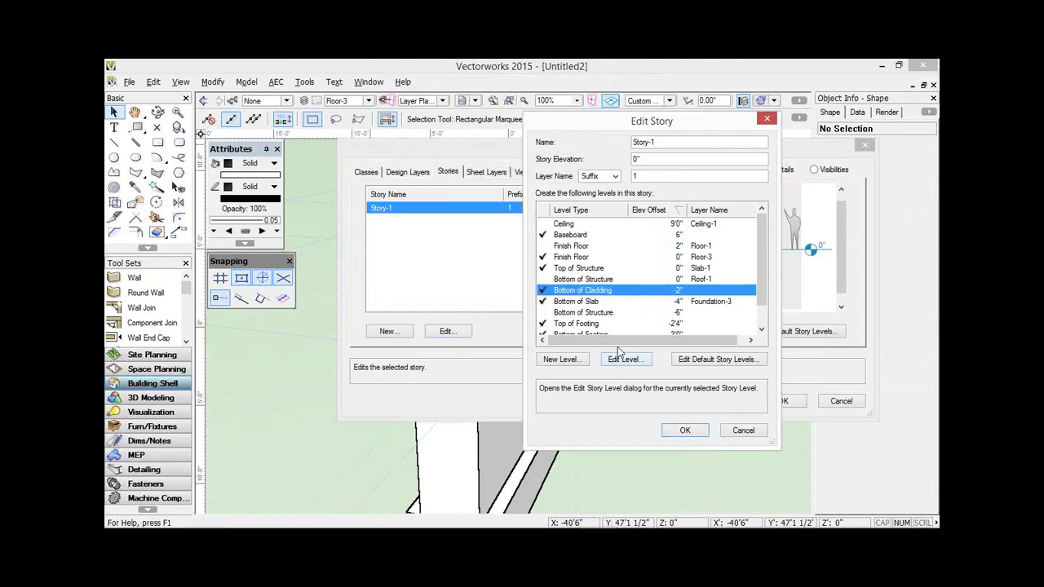
left_click(620, 356)
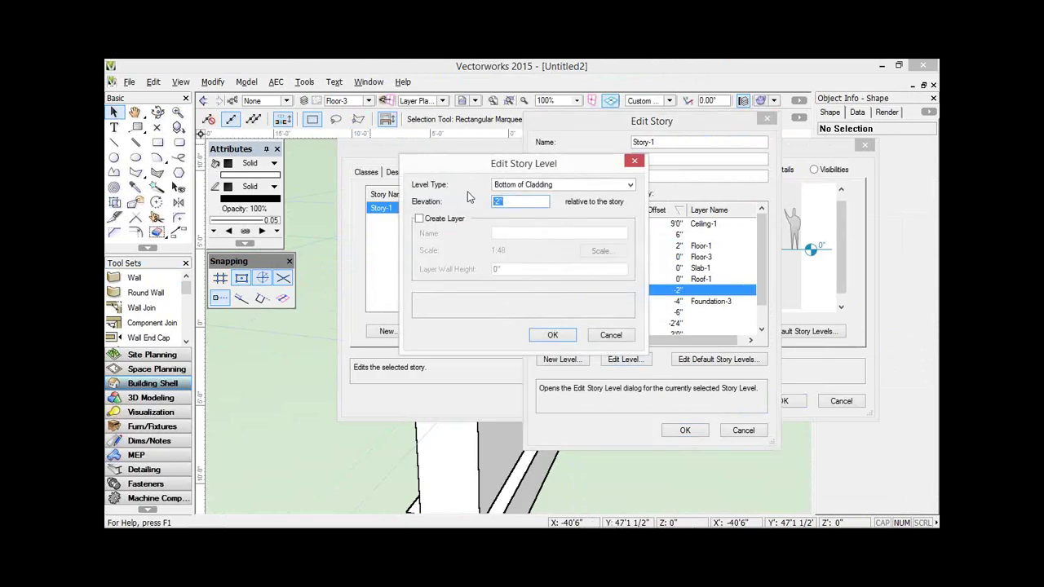
type("-10")
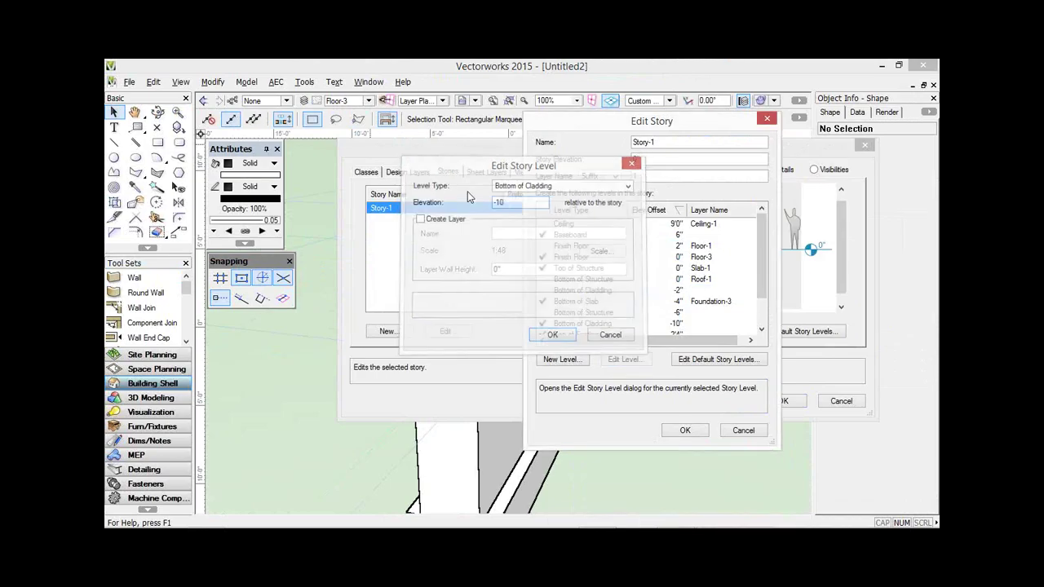
key("Return")
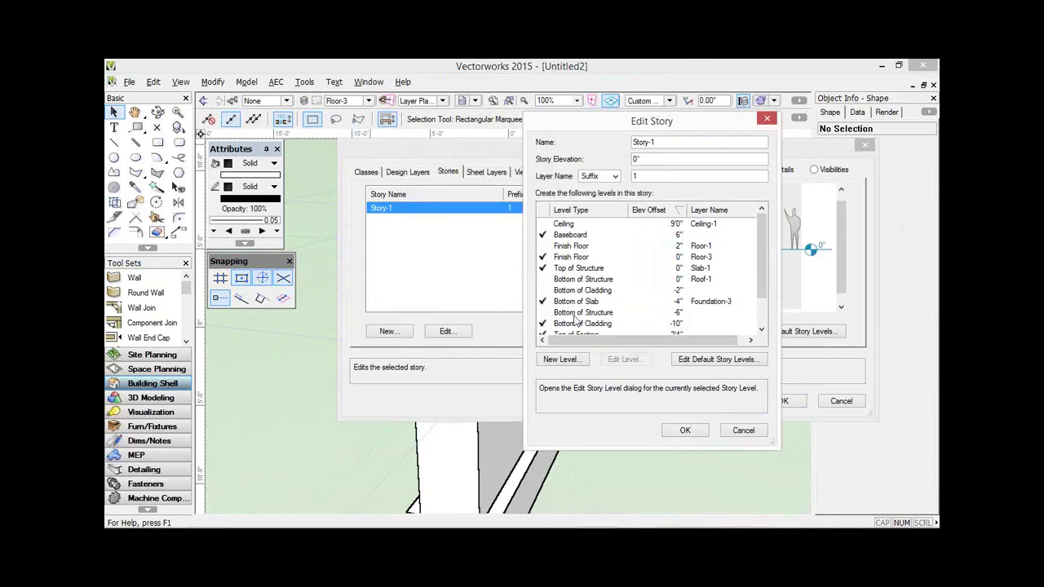
left_click(685, 430)
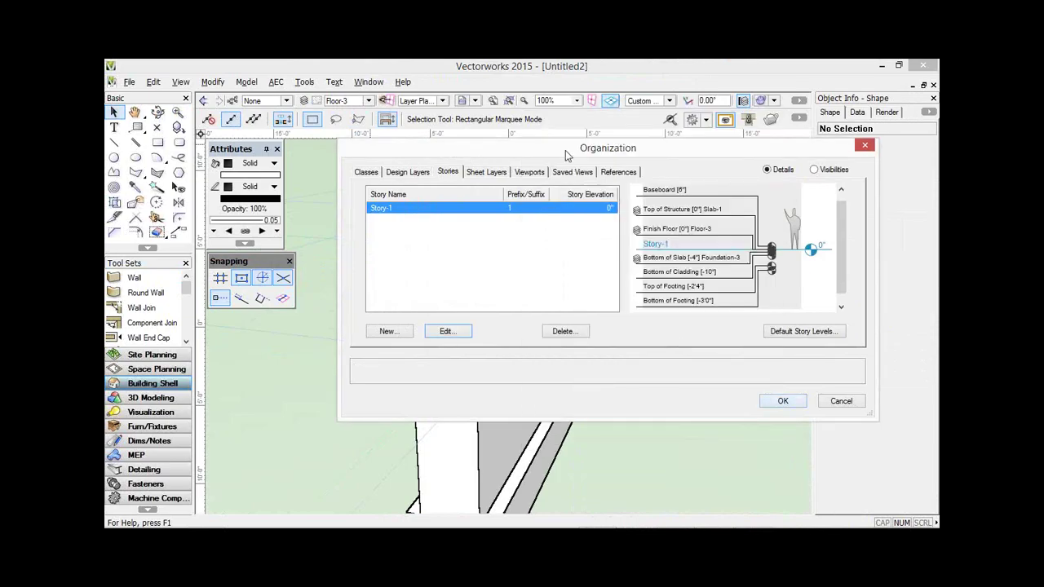
left_click_drag(565, 151, 647, 142)
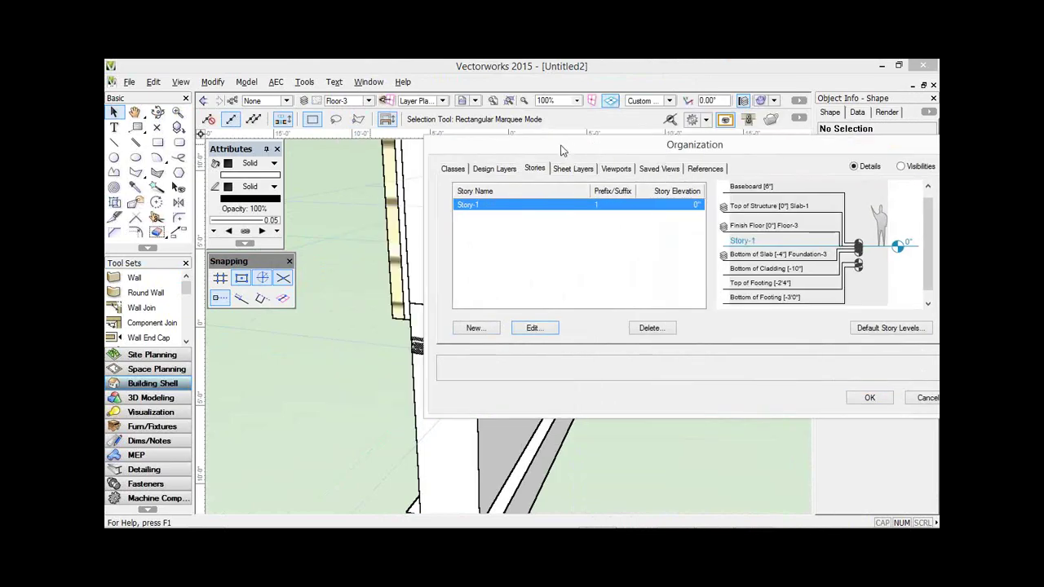
left_click(862, 394)
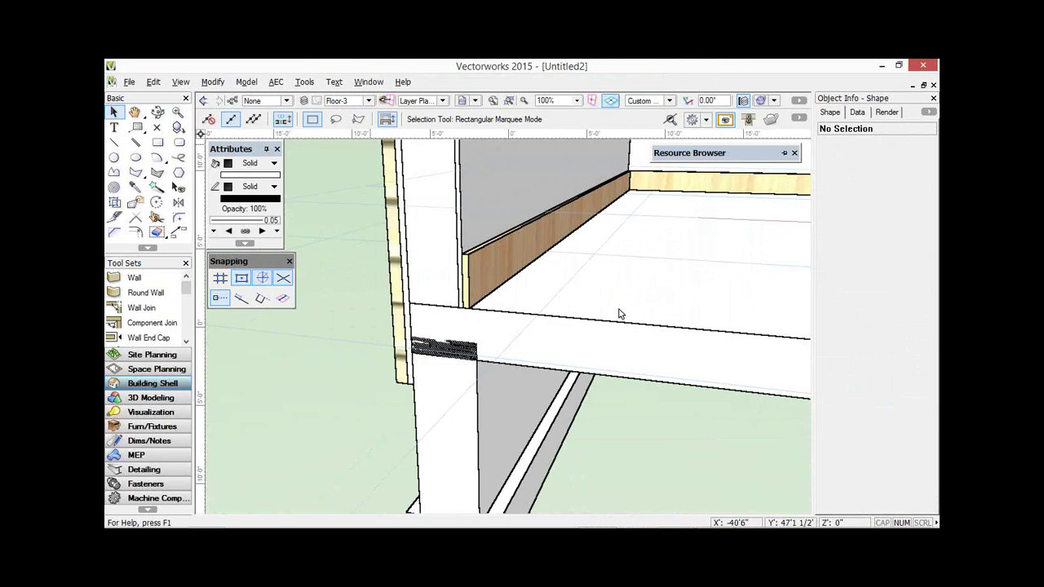
- Insert a door in the shorter wall near its midpoint, using Standard Insertion mode
scroll(607, 301, "down", 5)
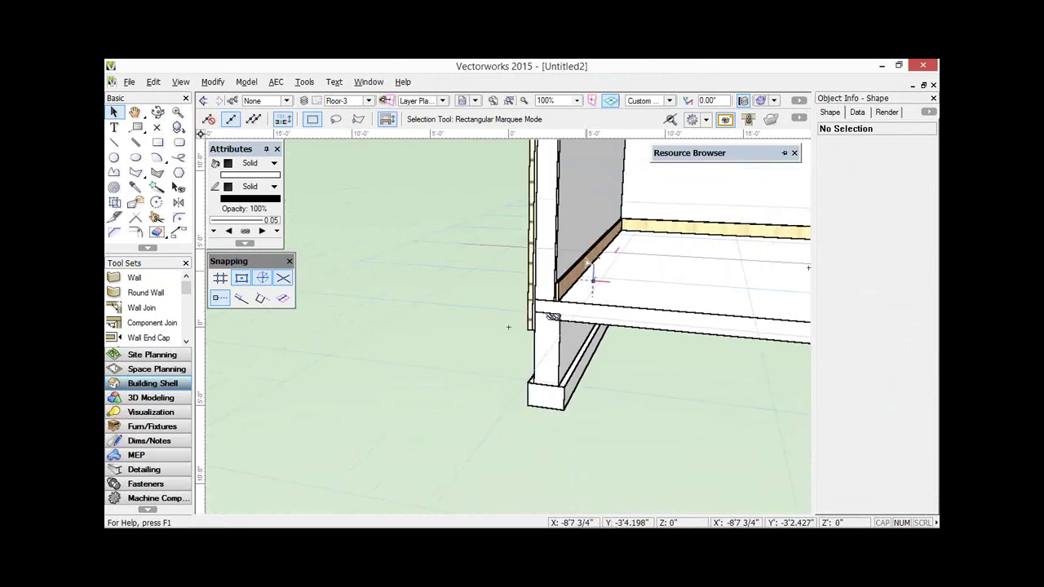
middle_click_drag(587, 258, 269, 286)
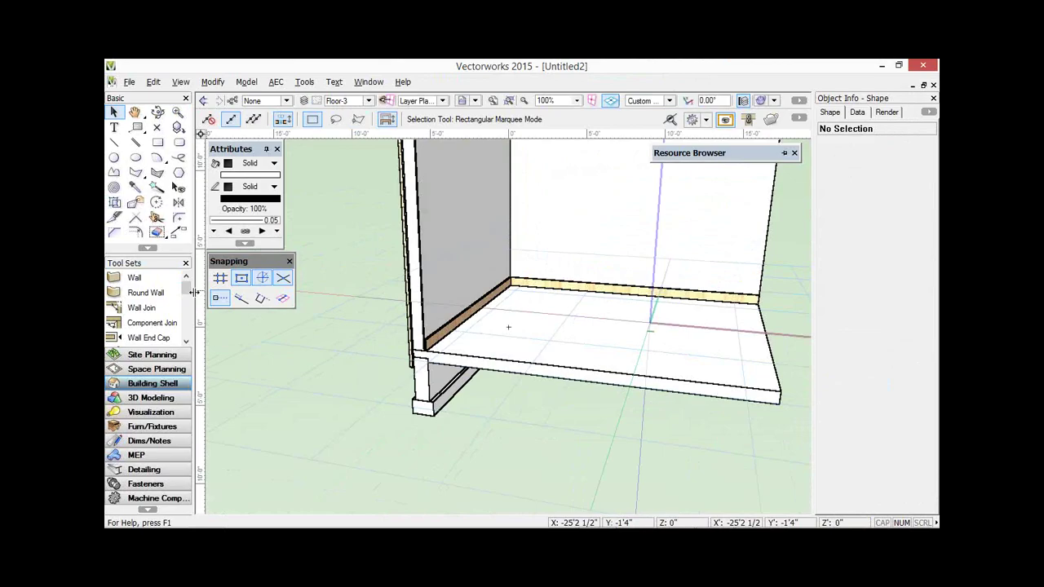
scroll(186, 307, "down", 1)
scroll(186, 307, "down", 6)
left_click(147, 307)
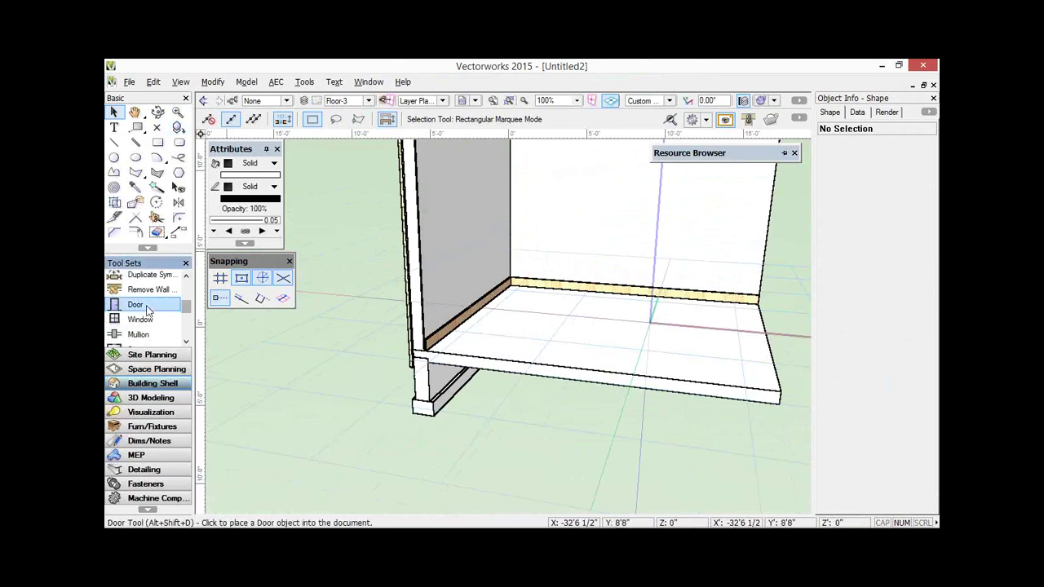
left_click(147, 306)
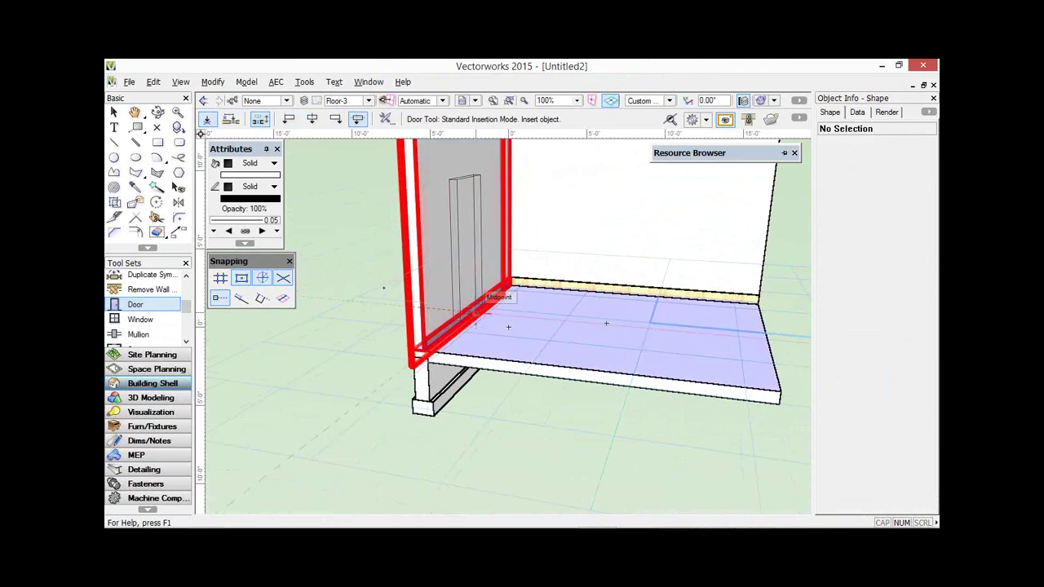
left_click(508, 326)
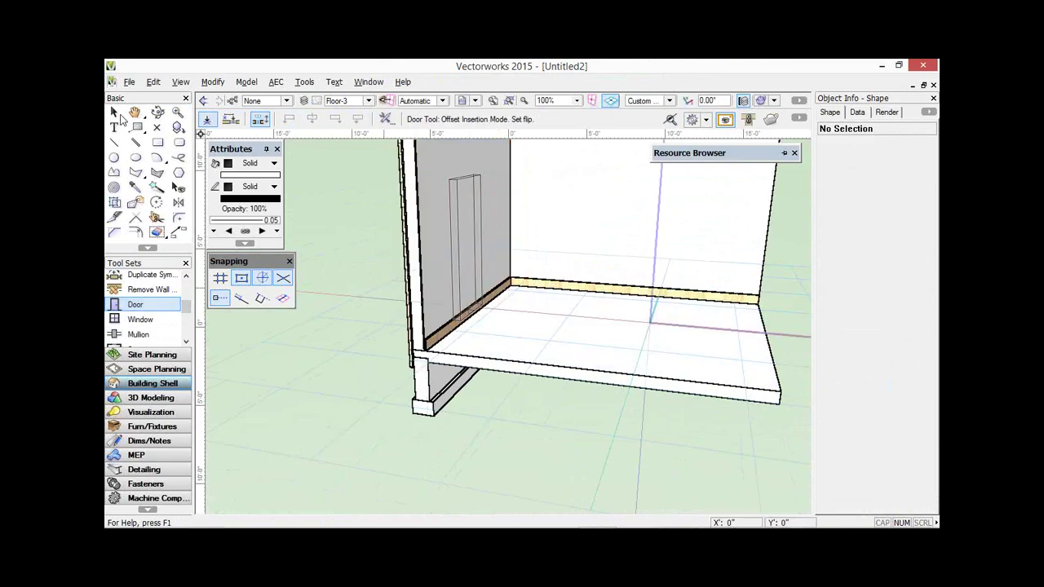
left_click(115, 112)
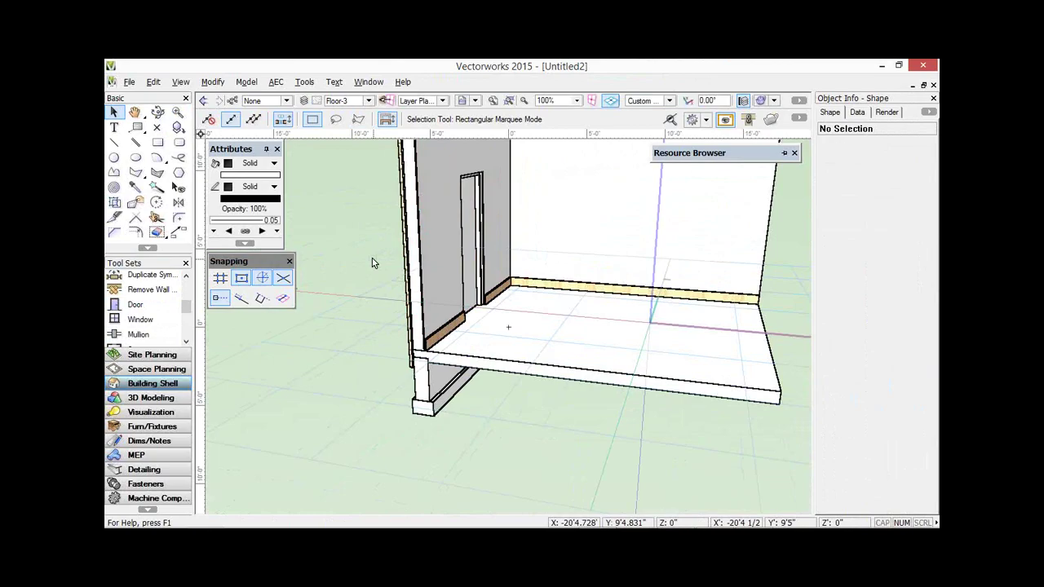
- Open the settings of the door in the shorter wall and set its 2D visualization attributes by Class
left_click(480, 209)
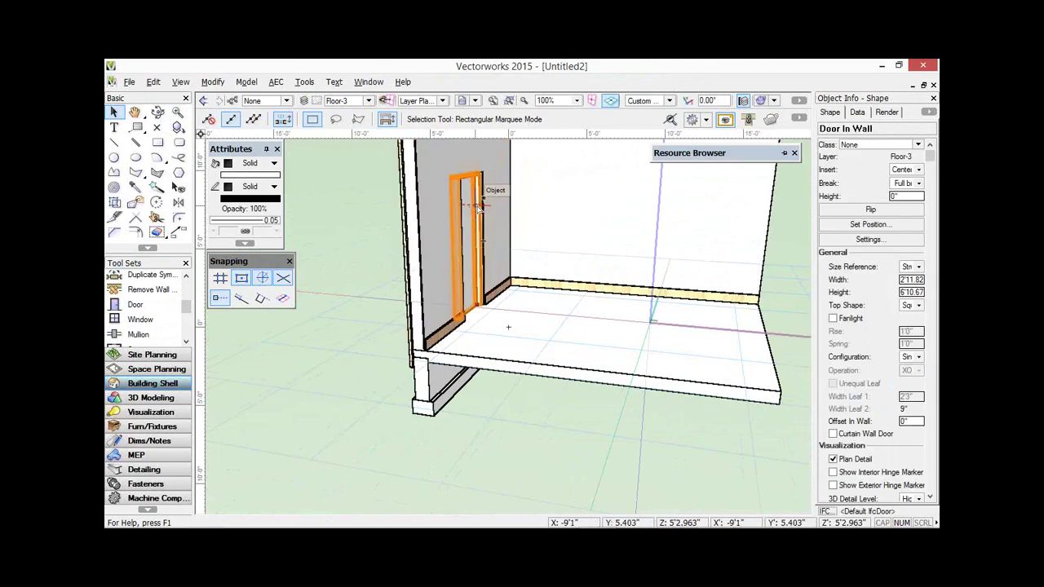
left_click(859, 241)
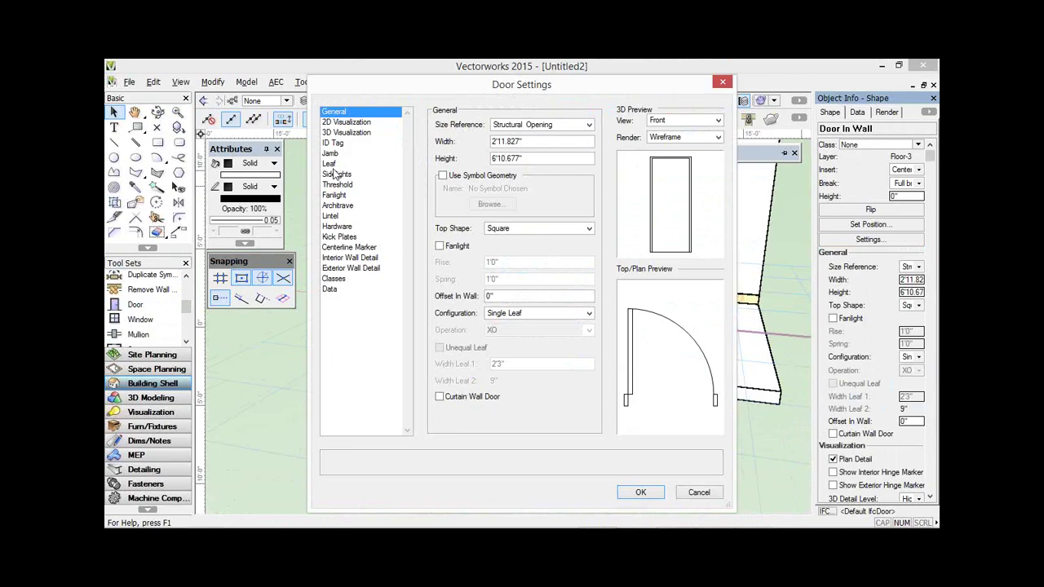
left_click(349, 258)
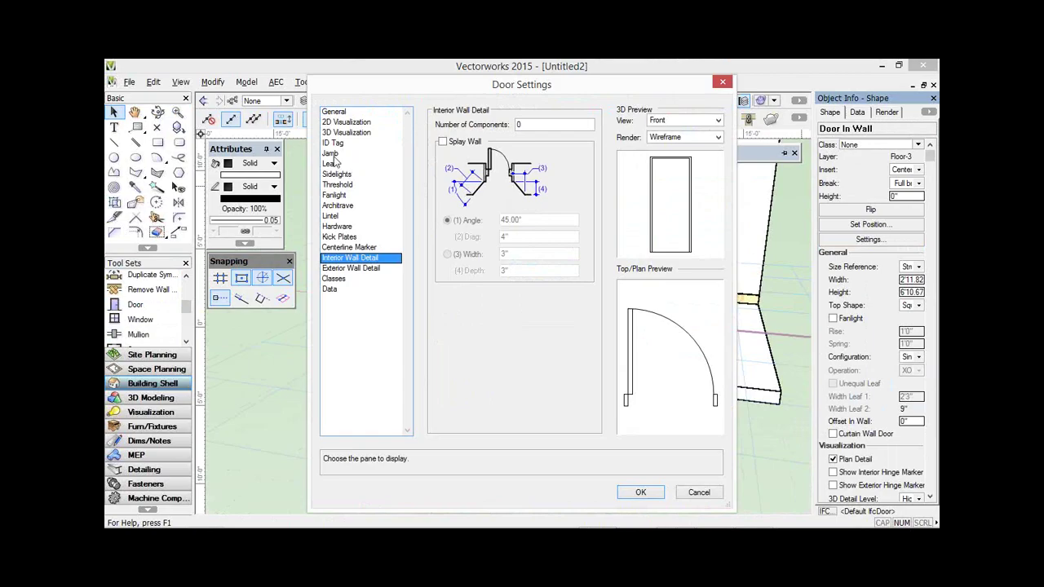
left_click(331, 154)
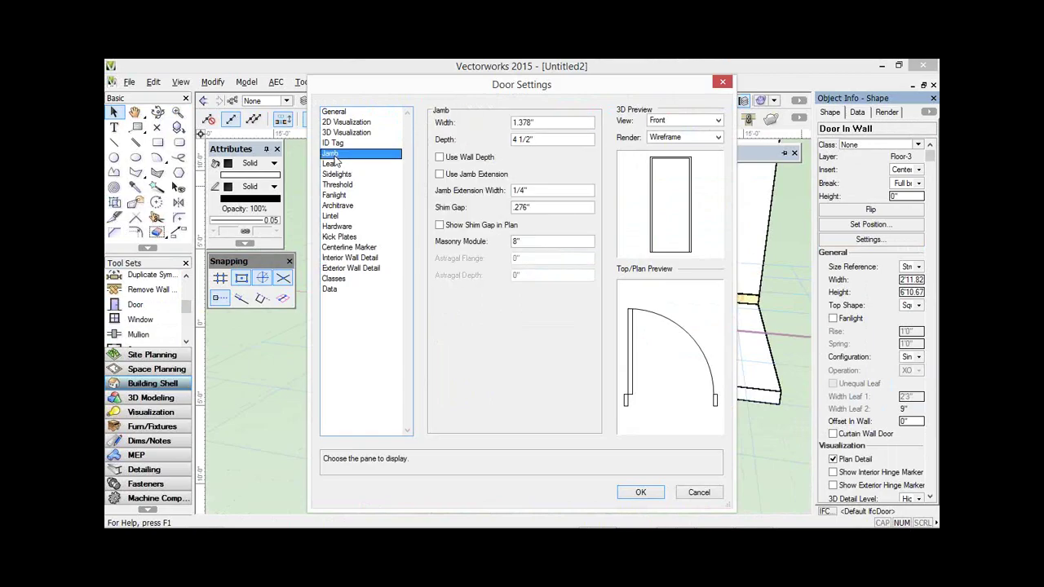
left_click(335, 279)
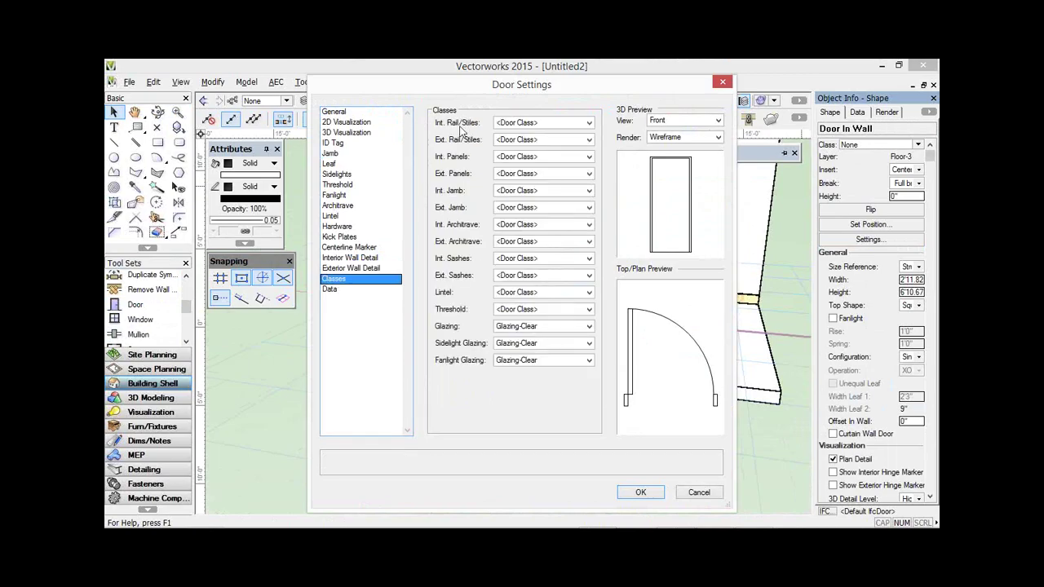
left_click(345, 123)
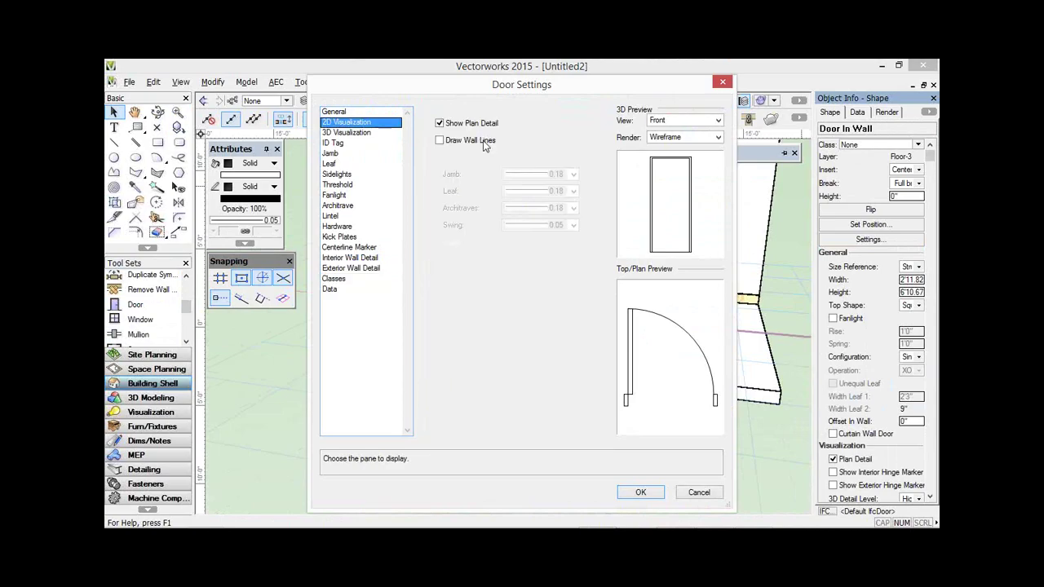
left_click(522, 160)
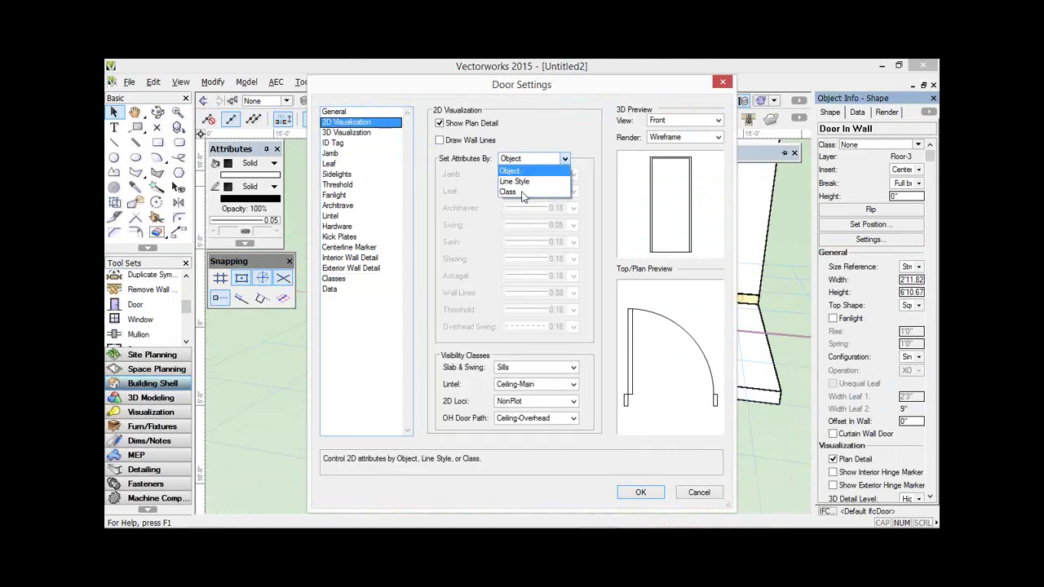
left_click(522, 192)
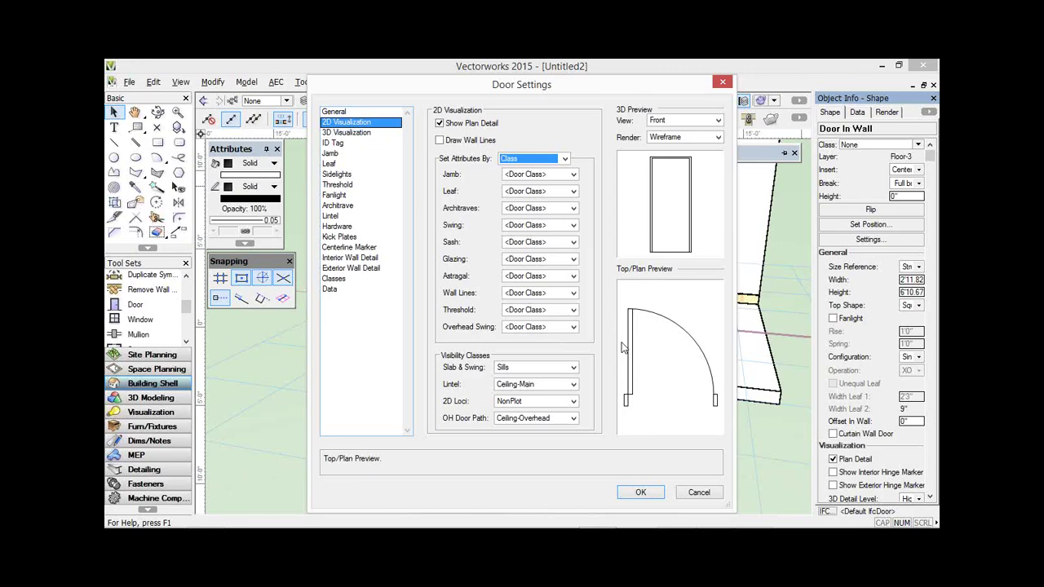
- Include an interior architrave on the door and accept the door settings
left_click(338, 206)
left_click(442, 122)
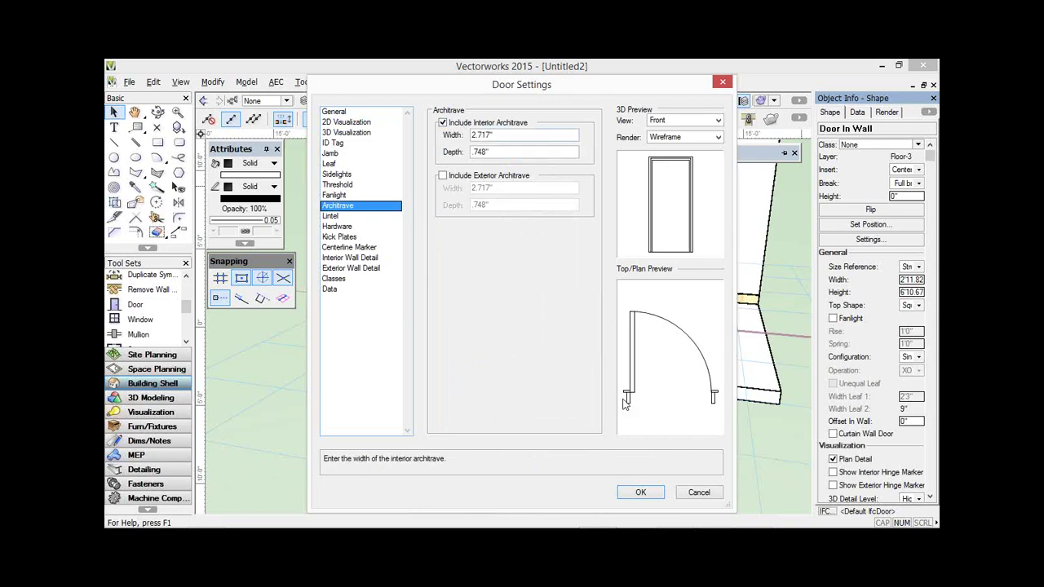
left_click(641, 493)
left_click(473, 303)
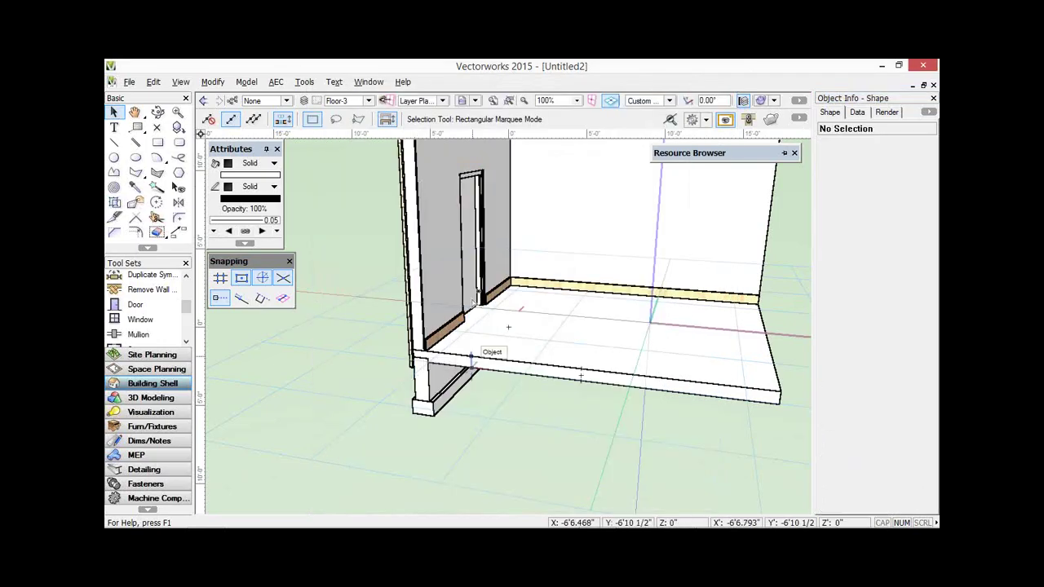
left_click(473, 303)
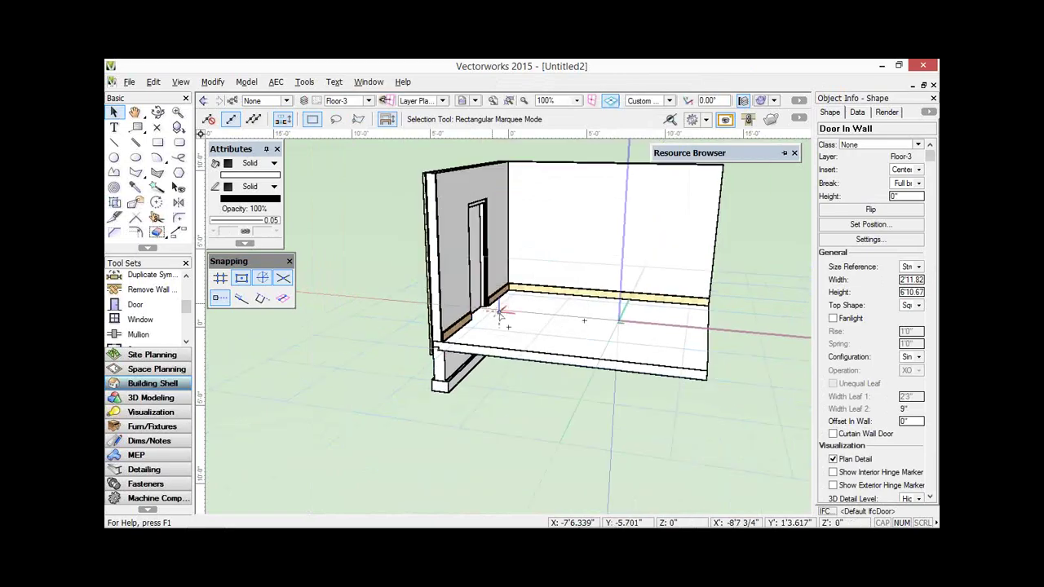
- Switch to the open document archoncad Wall~Slab Stylesv2015.vwx, decline its backup copy, and bring the sample walls into view
left_click(368, 82)
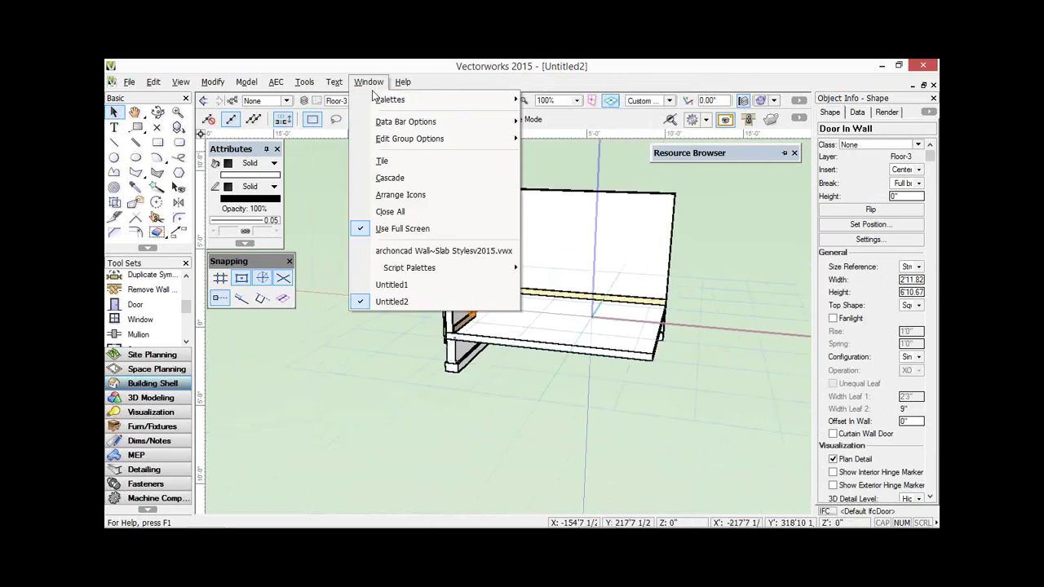
left_click(402, 252)
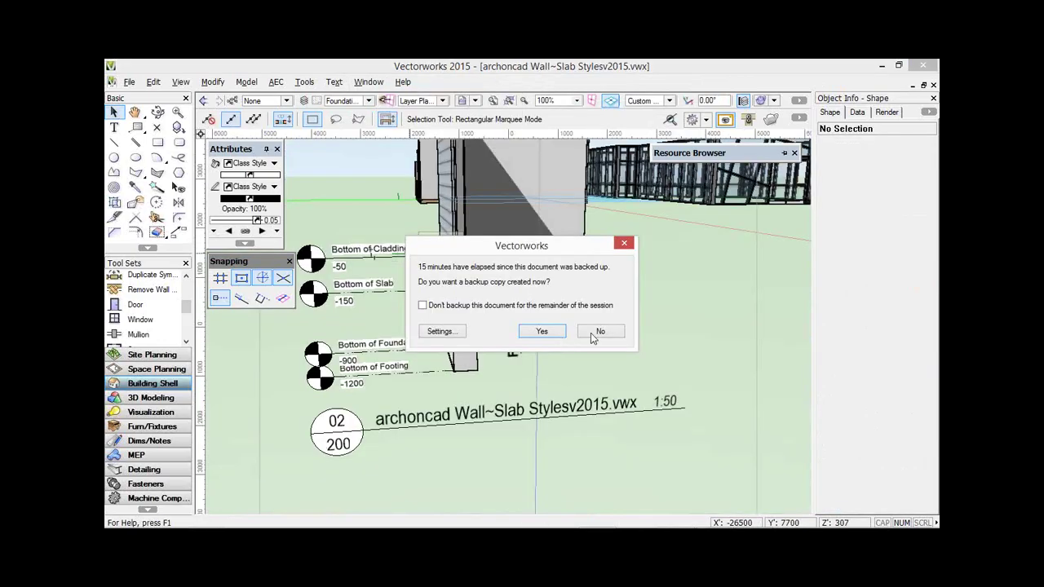
left_click(597, 331)
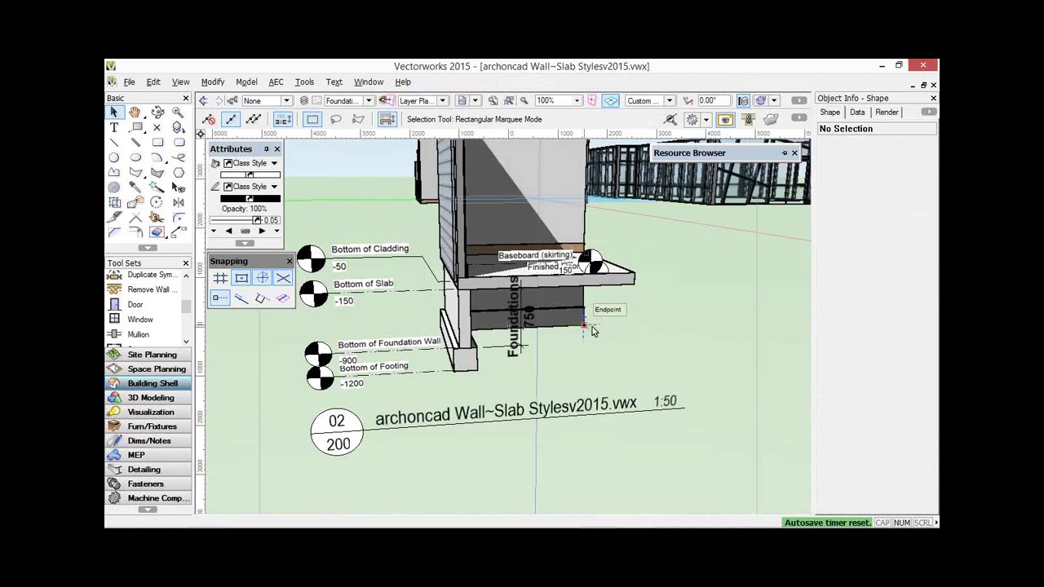
left_click(159, 113)
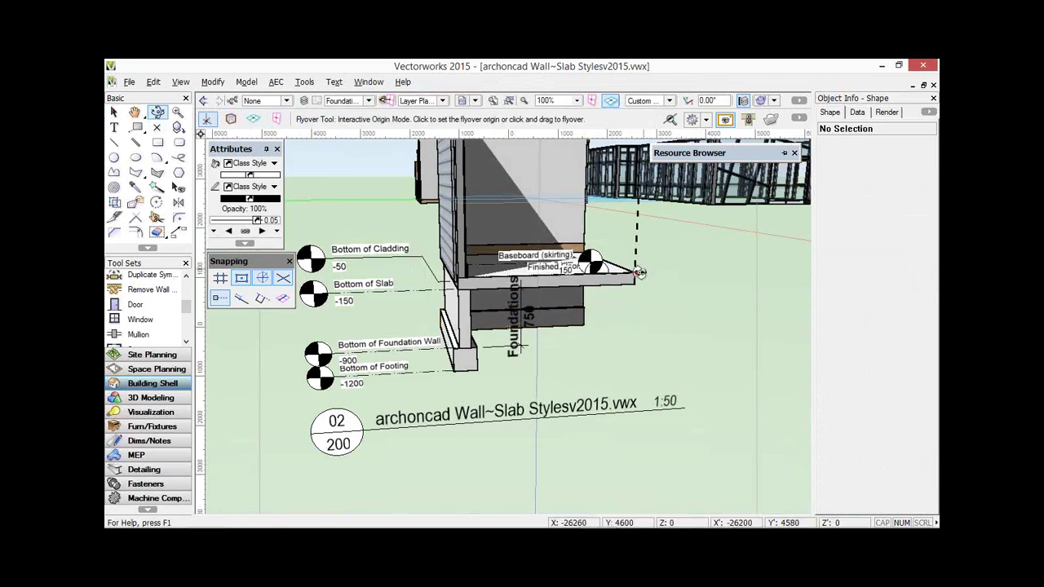
left_click_drag(640, 273, 490, 310)
middle_click_drag(489, 310, 323, 358)
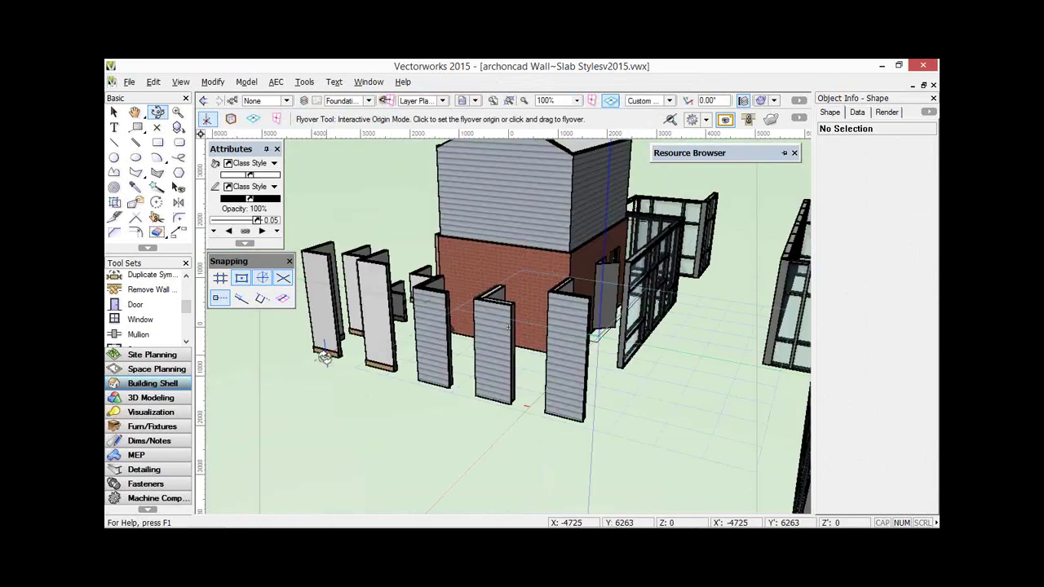
scroll(324, 356, "up", 3)
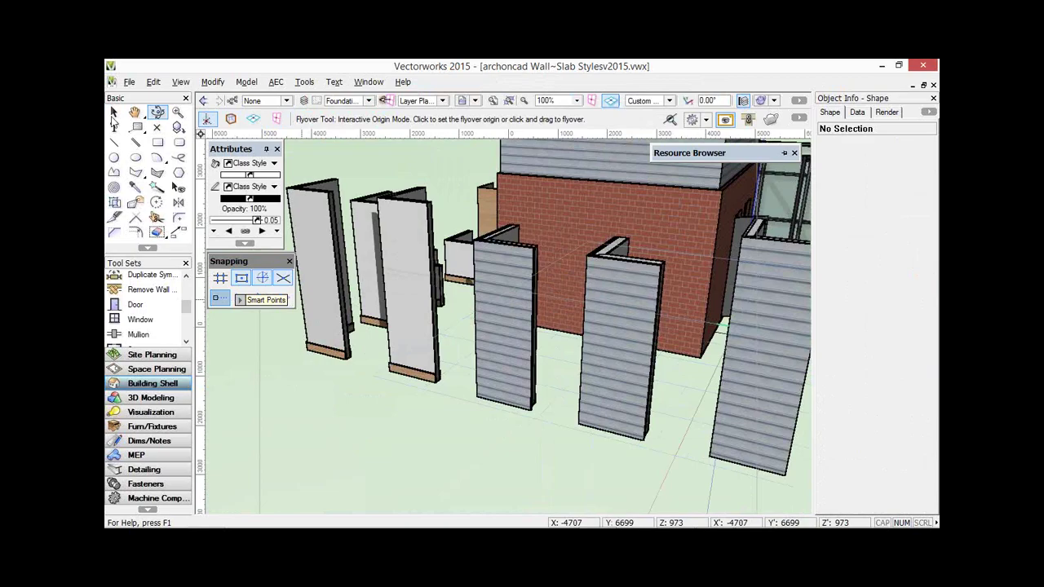
- Find the render texture Siding Aluminum Blue 6in <Surf Hatch>RT among the active document's resources and open it for editing
mouse_move(737, 153)
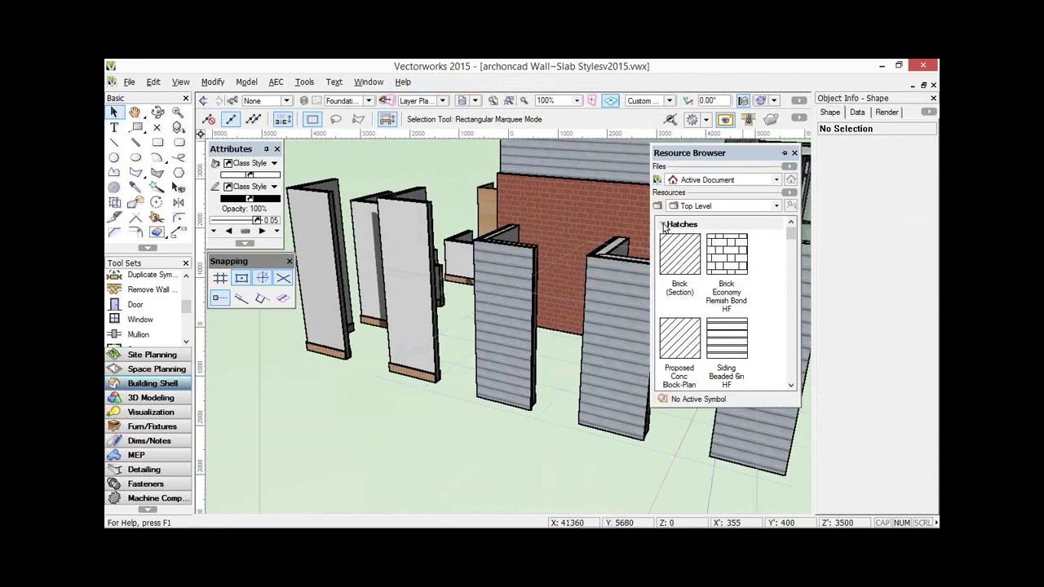
left_click(663, 224)
left_click(664, 253)
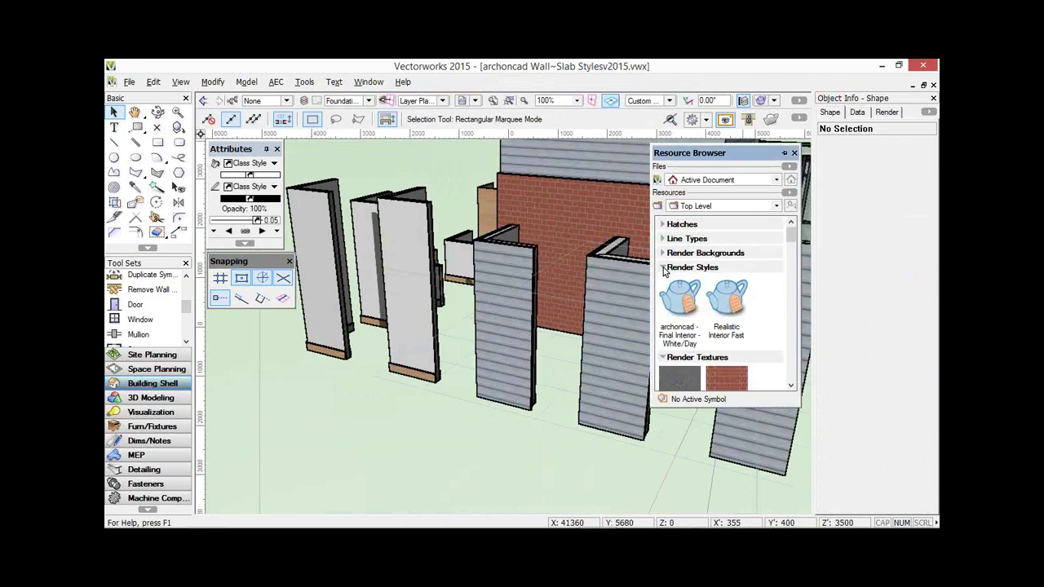
left_click(663, 267)
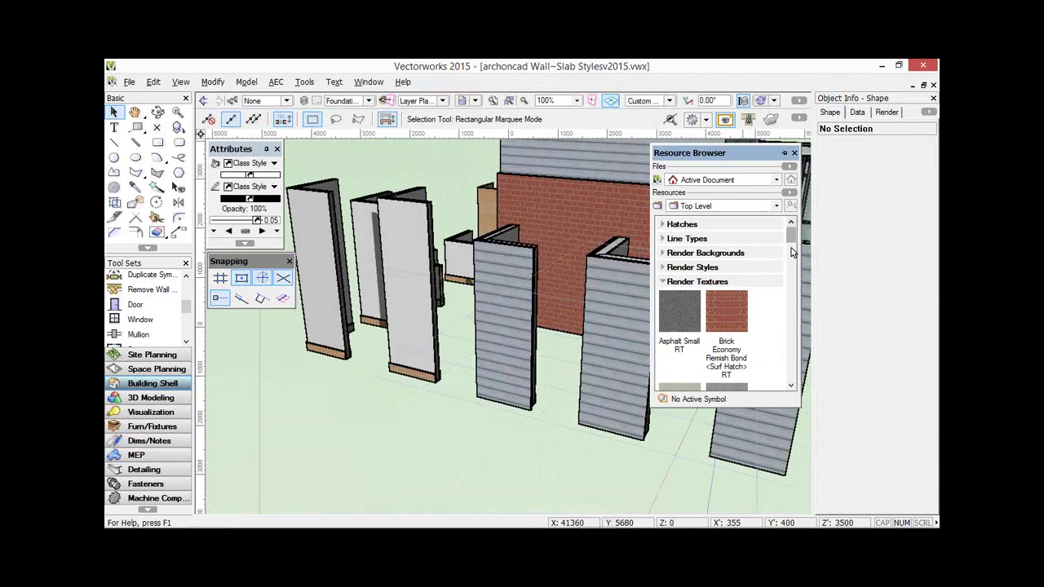
left_click_drag(792, 248, 792, 269)
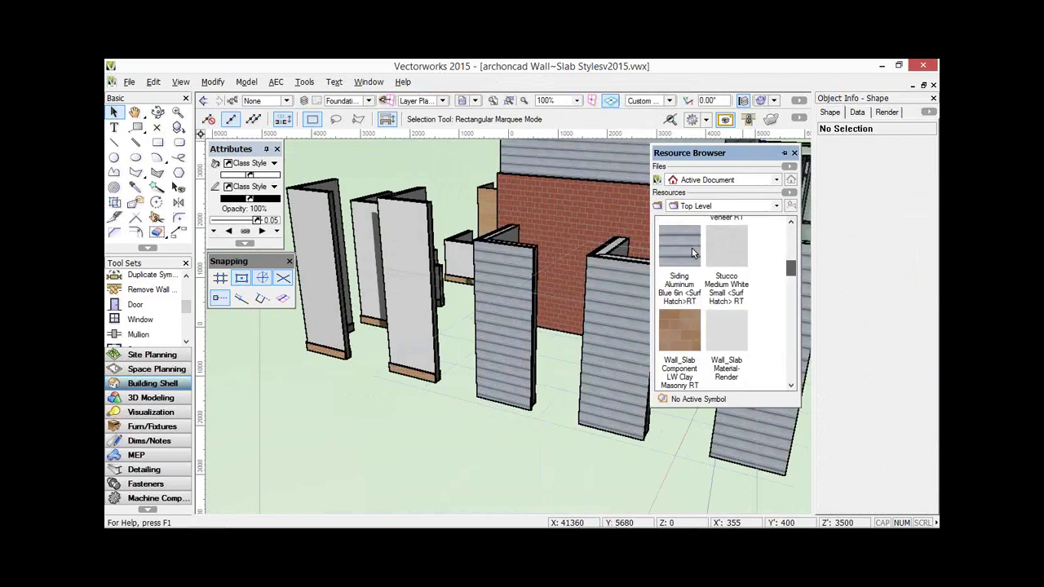
left_click(688, 251)
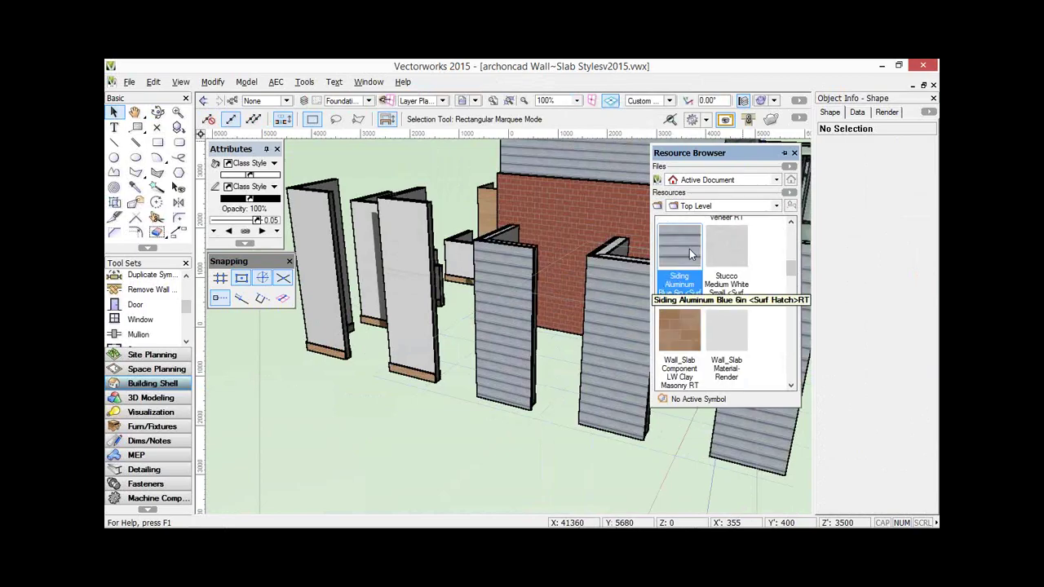
right_click(689, 249)
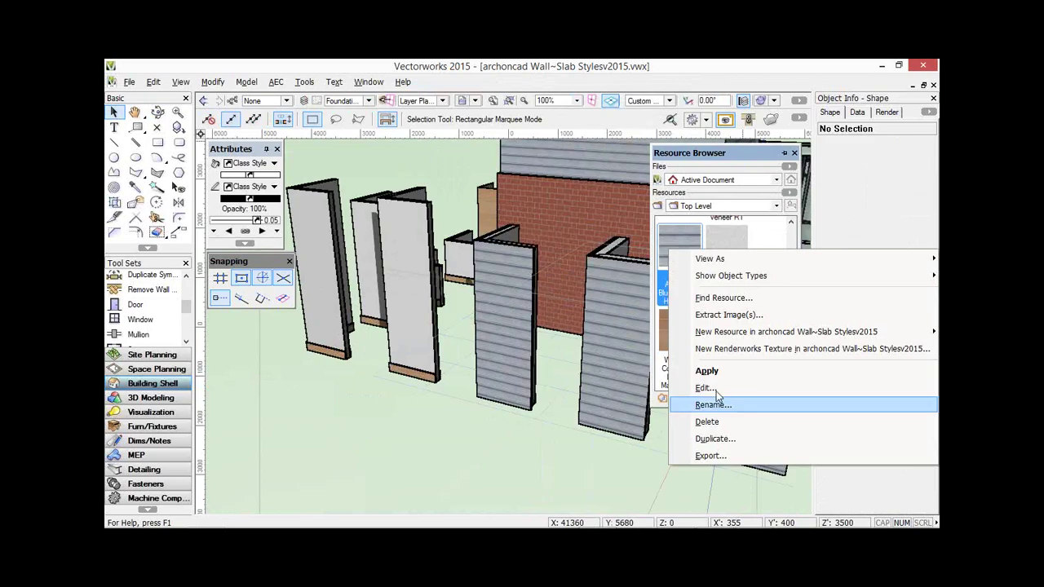
key("Return")
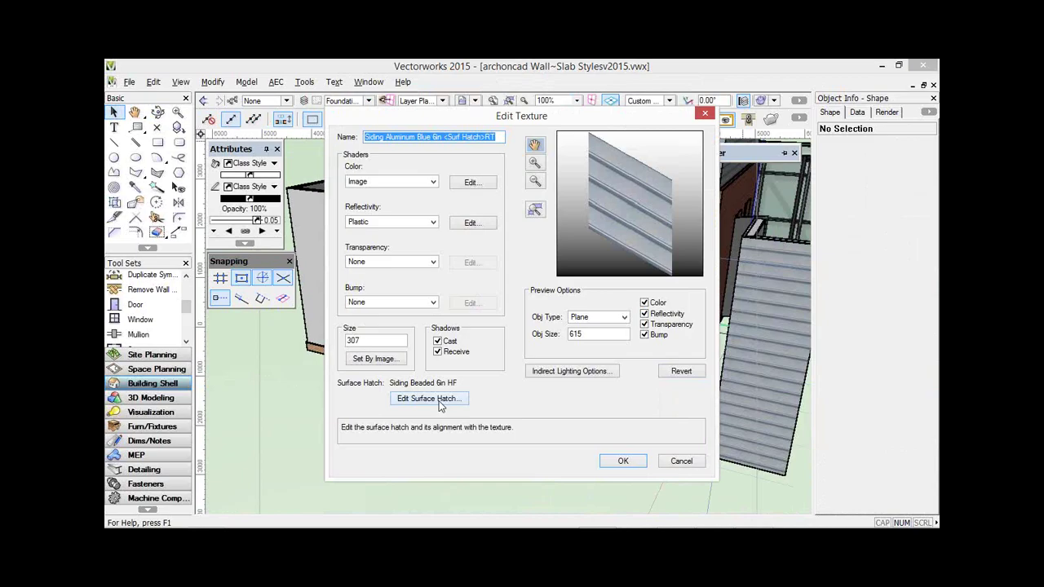
- Replace the siding texture's surface hatch with the 150 hatch, reset the hatch alignment, and accept the texture changes
left_click(439, 399)
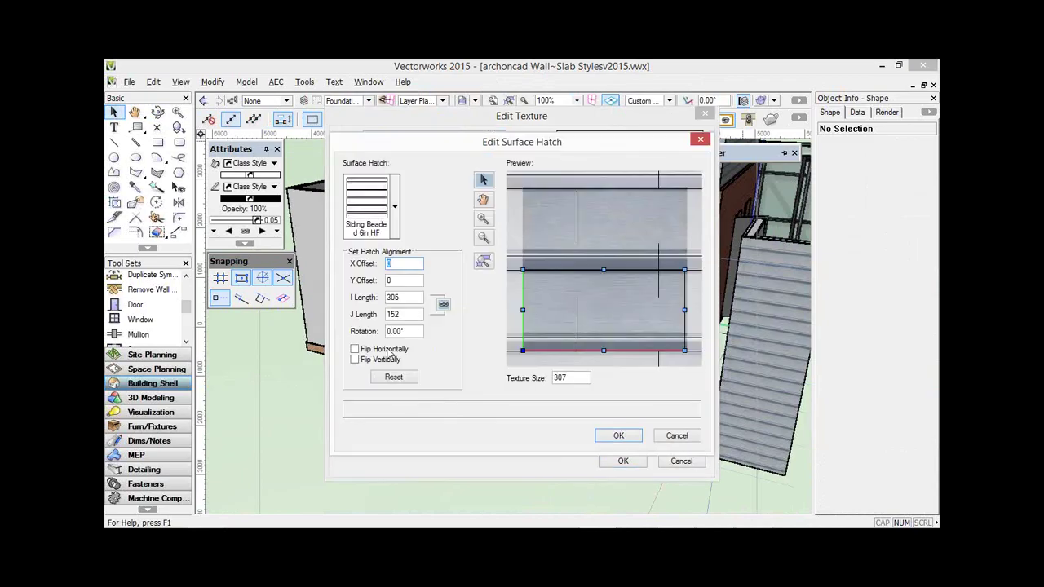
left_click(365, 198)
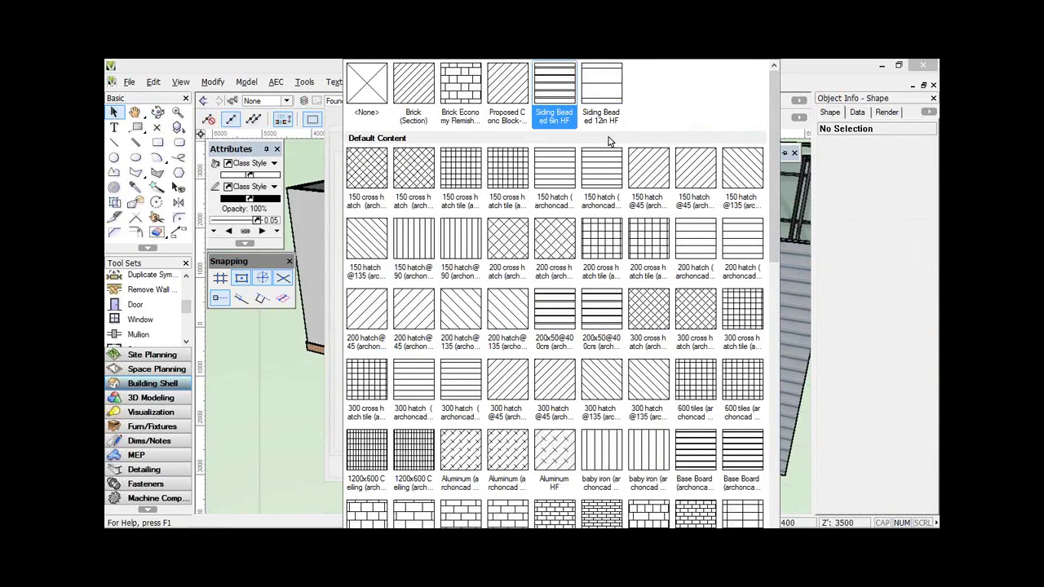
left_click(563, 176)
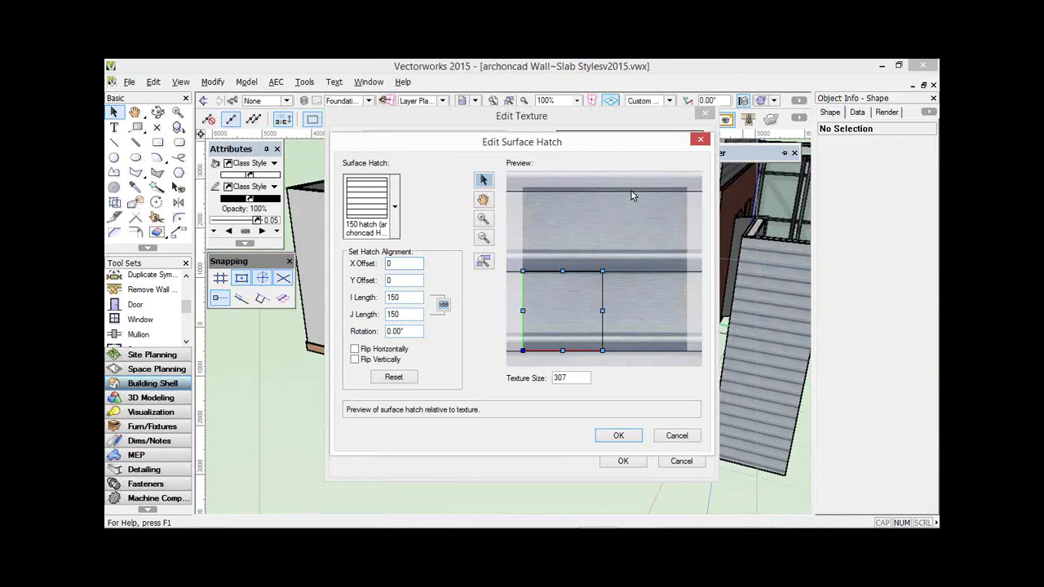
double_click(394, 299)
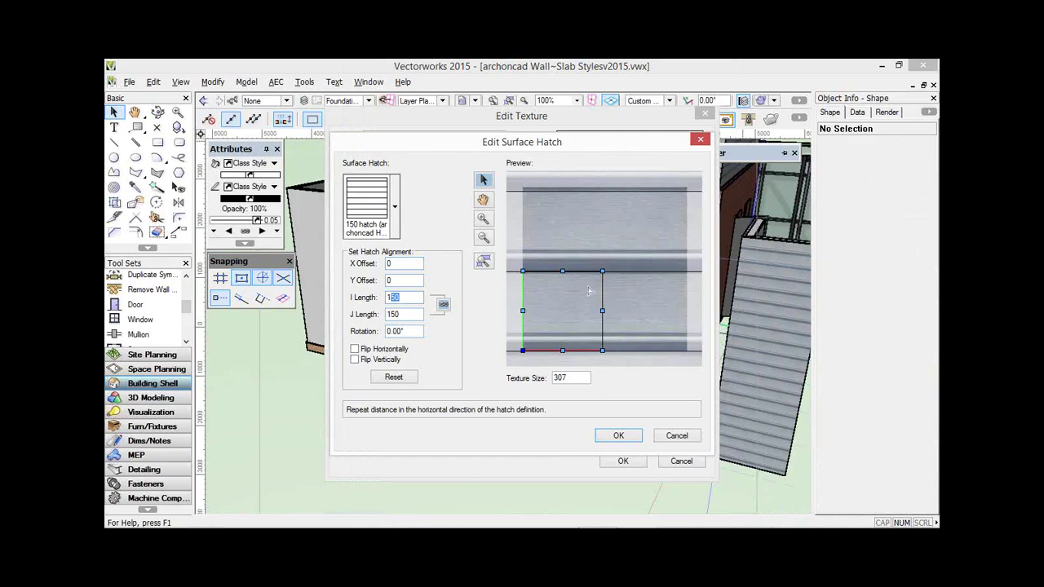
mouse_move(602, 271)
left_mouse_down()
mouse_move(603, 302)
mouse_move(612, 293)
left_mouse_up()
left_click(394, 377)
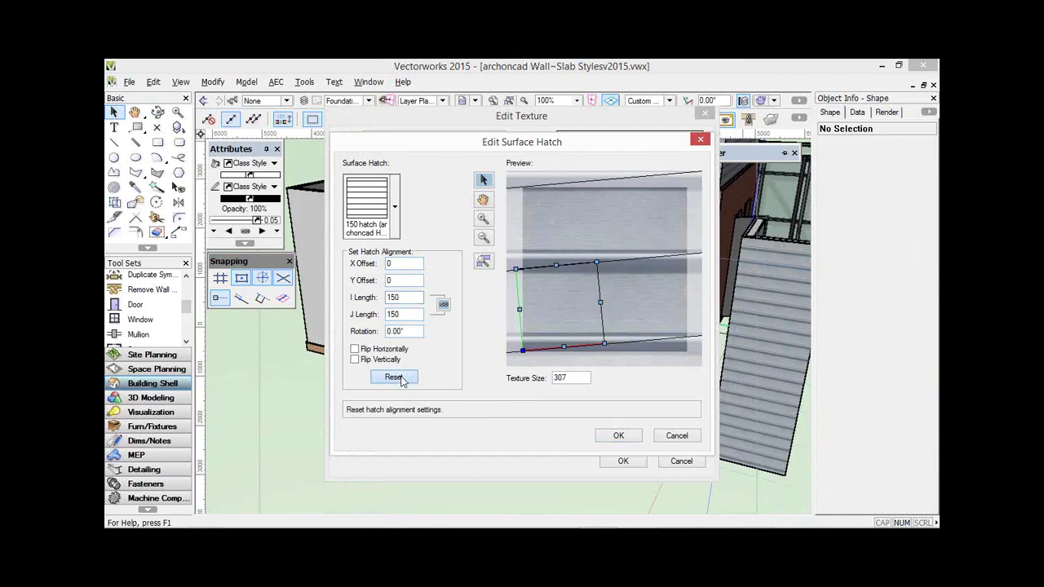
left_click(618, 436)
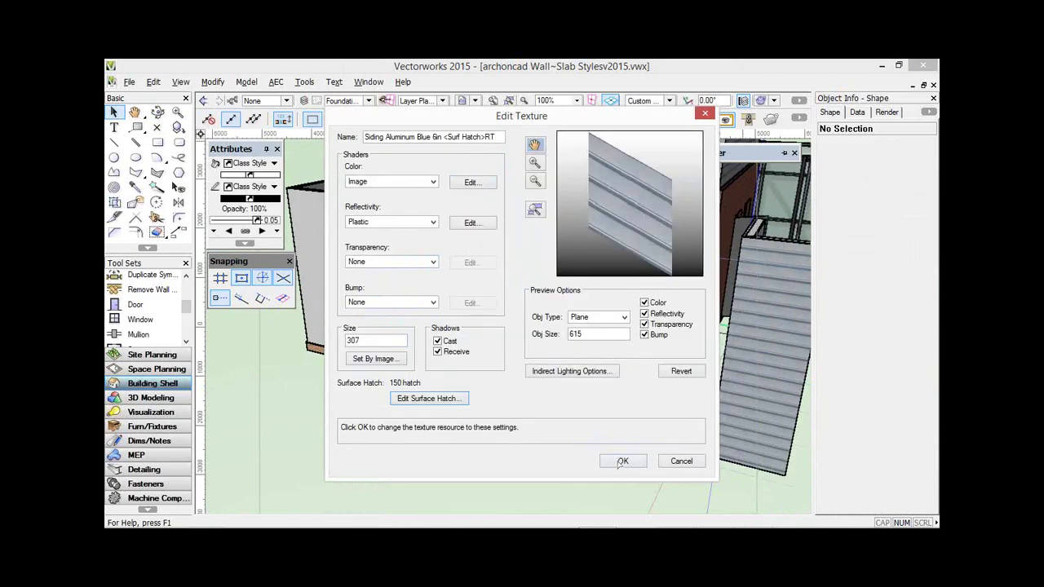
left_click(622, 461)
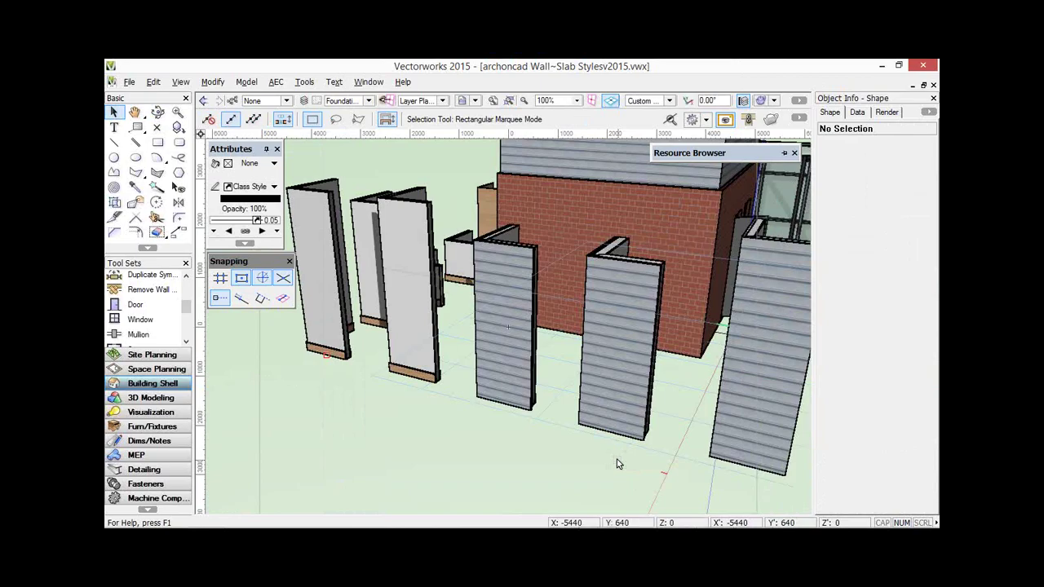
- Compare the sample walls in Hidden Line, OpenGL and Wireframe rendering to check their surface hatches
key("ctrl+shift+h")
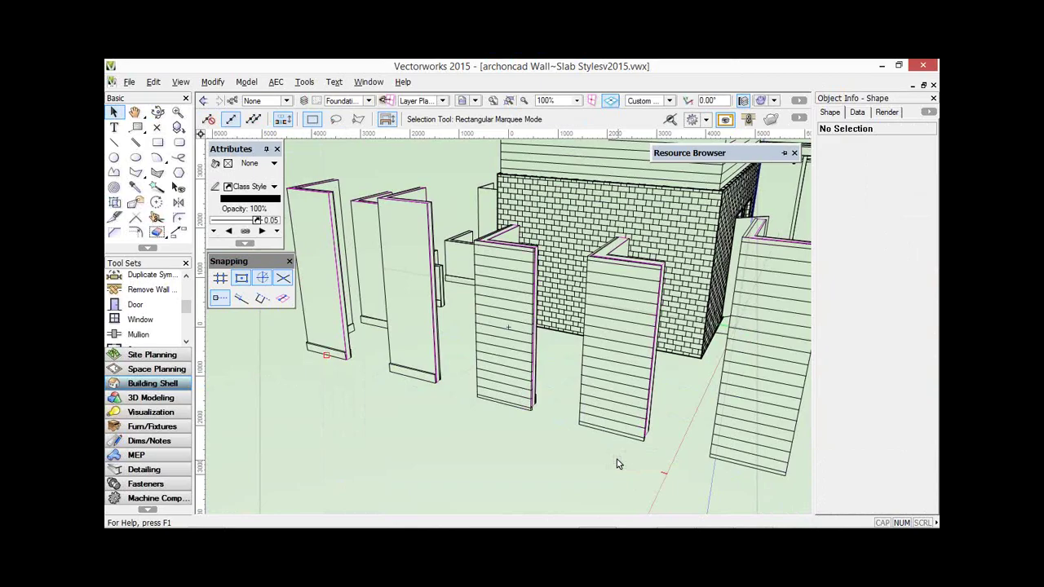
key("ctrl+shift+g")
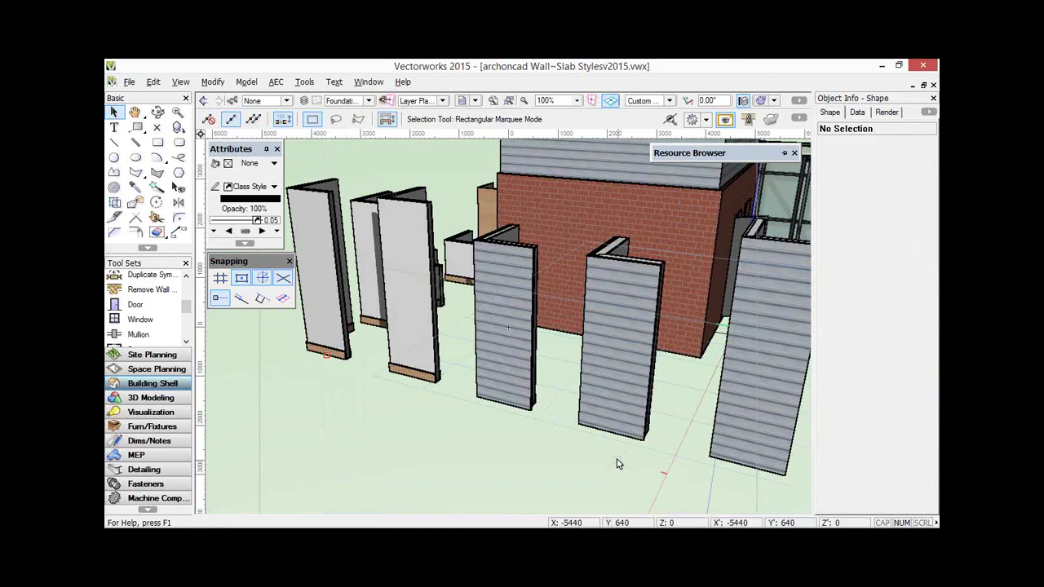
key("ctrl+shift+w")
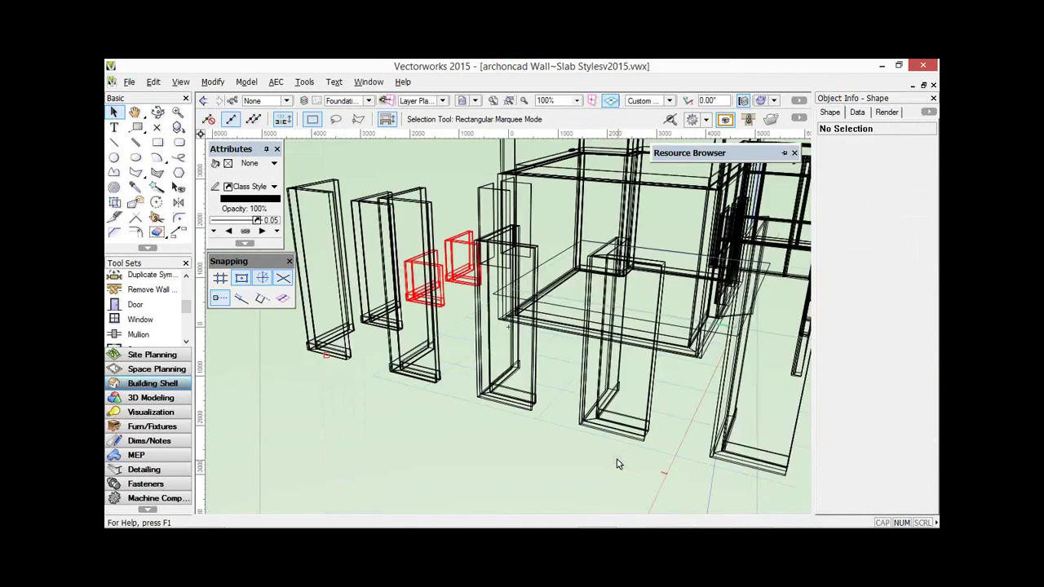
key("ctrl+shift+h")
key("ctrl+shift+g")
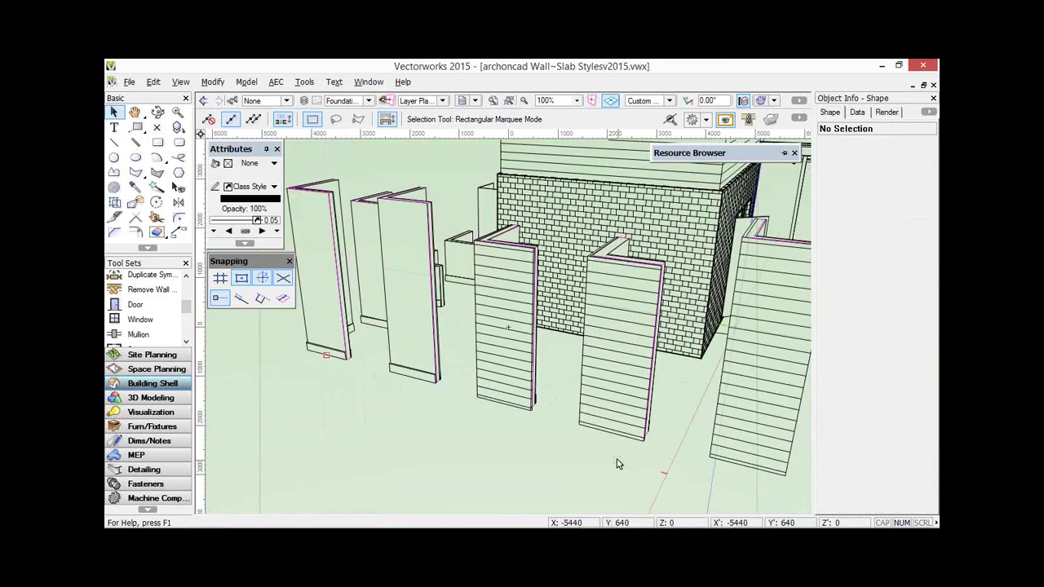
- Render the model in OpenGL and replace the style of the curtain wall containing the door with 10/90/10 Proposed Internal
key("ctrl+shift+g")
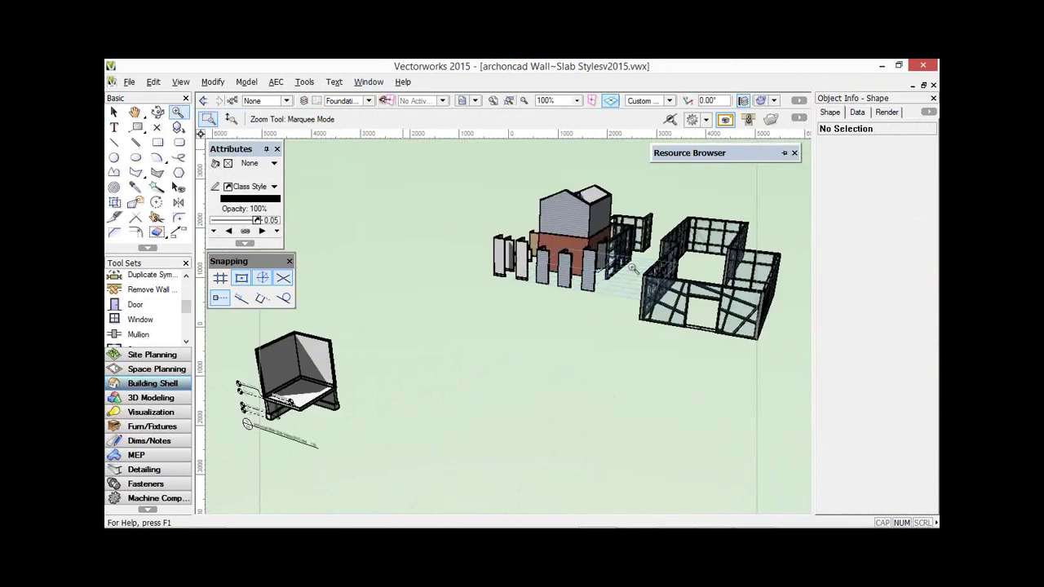
left_click_drag(769, 350, 640, 214)
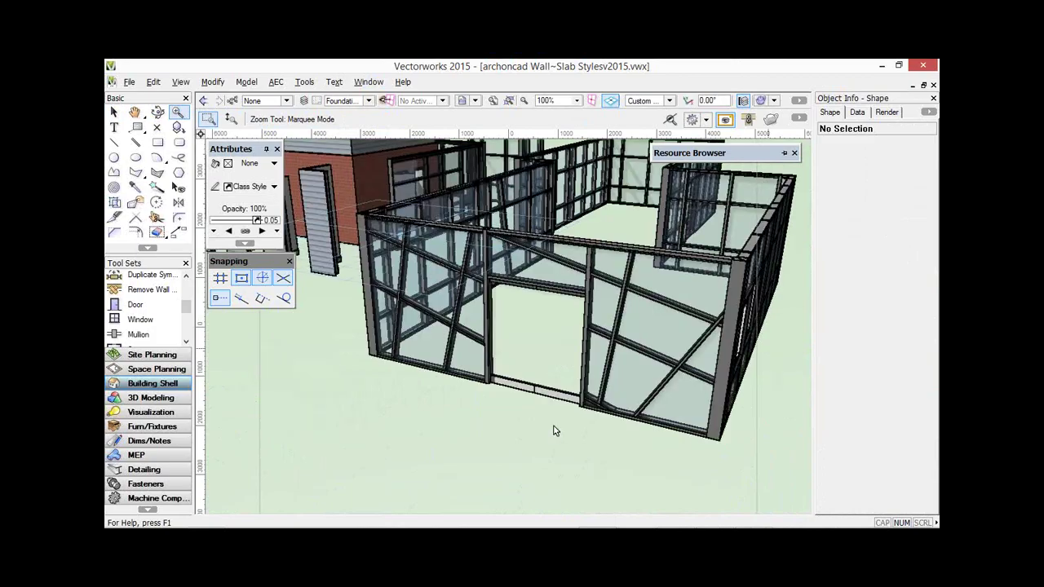
key("x")
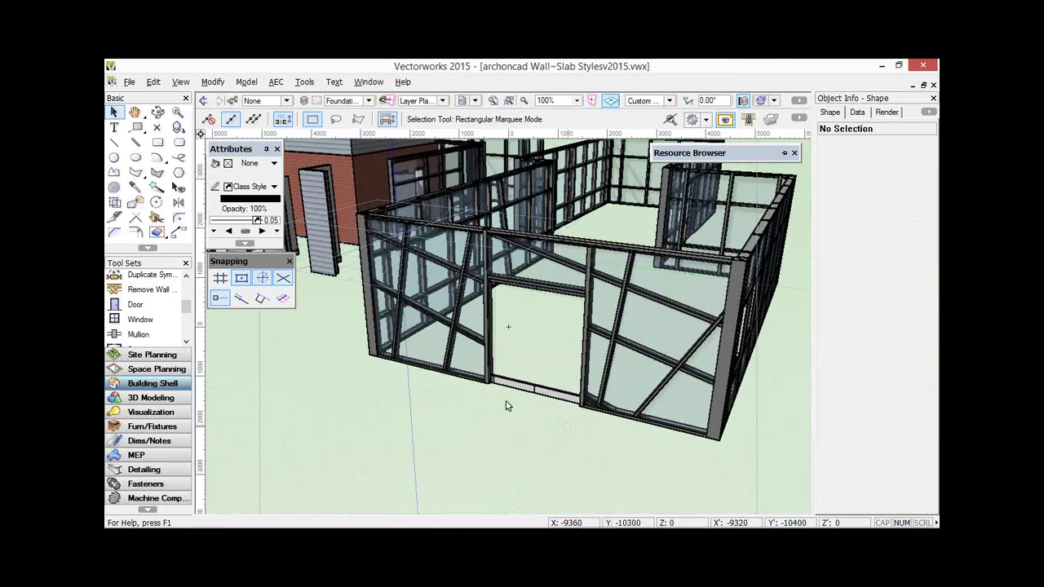
left_click(534, 287)
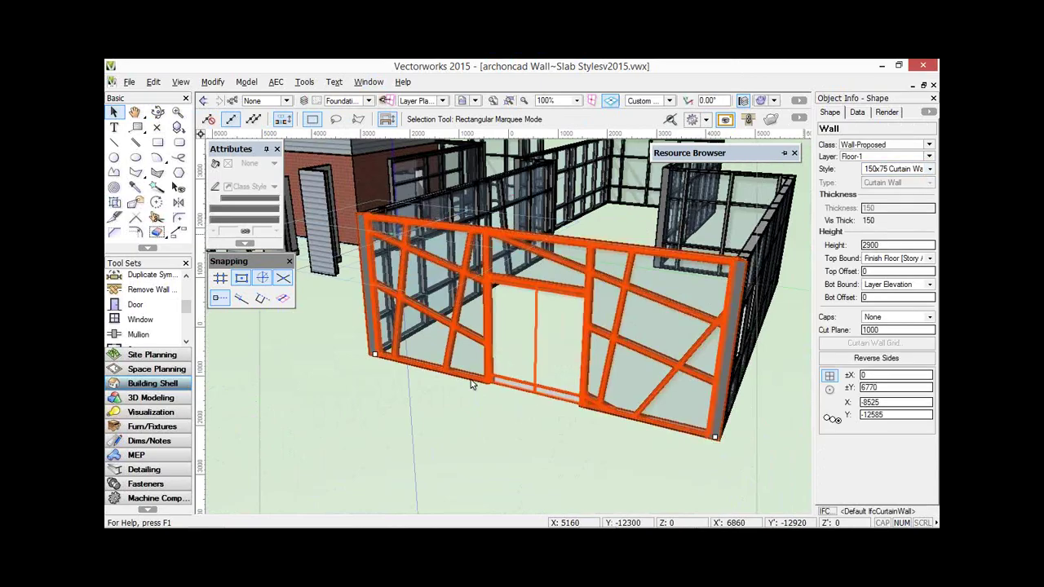
left_click(930, 168)
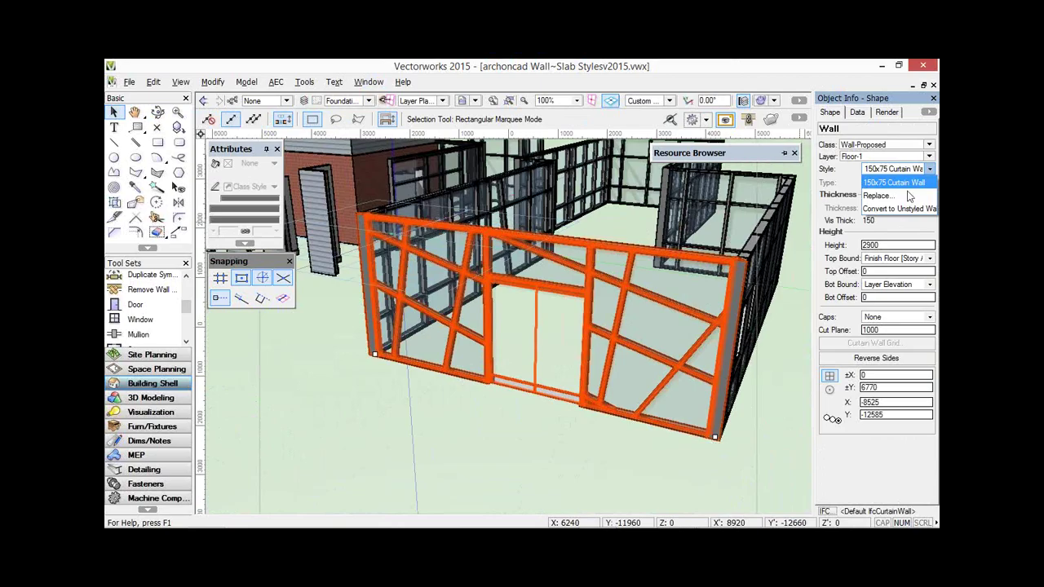
left_click(908, 198)
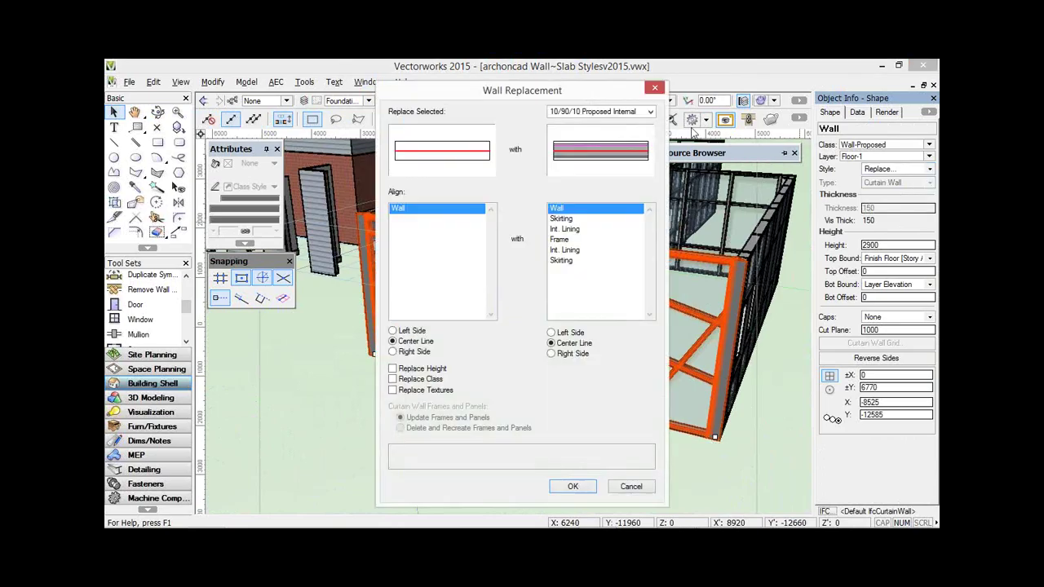
left_click(573, 486)
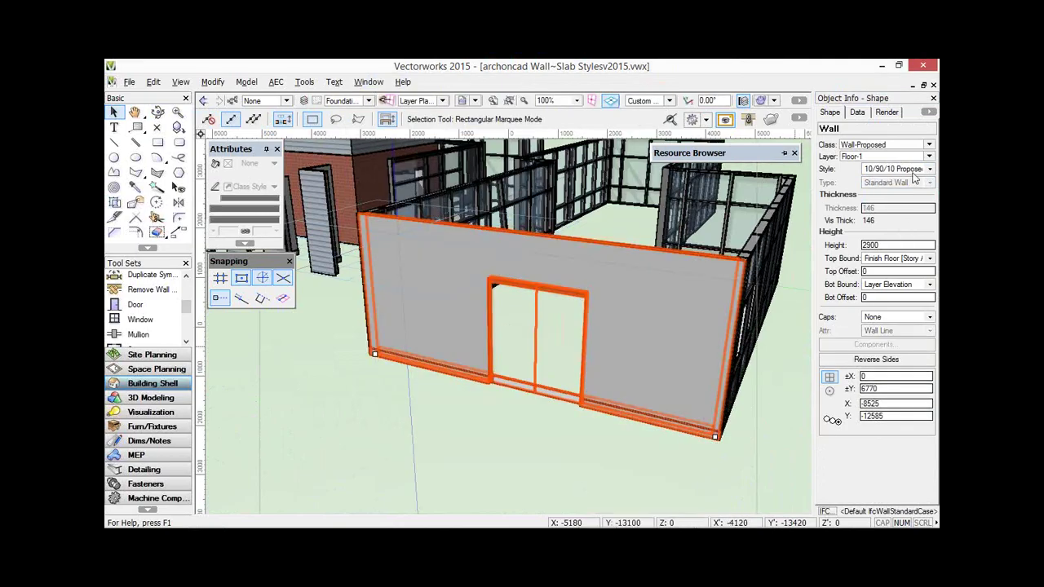
- Replace the same wall's style with 150x75 Curtain Wall, aligned centre line to centre line, updating its frames and panels
left_click(913, 170)
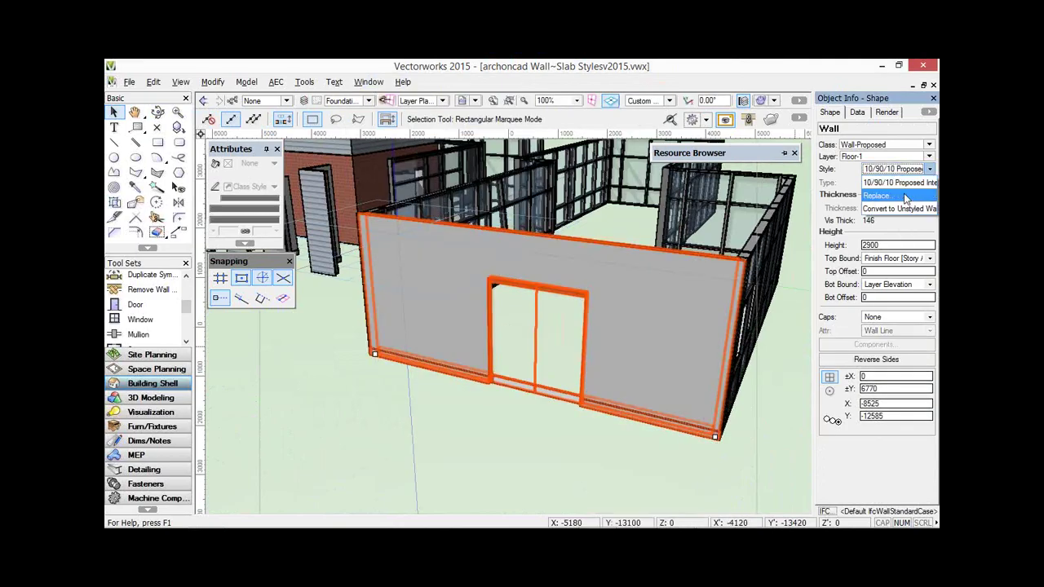
left_click(906, 196)
left_click(620, 111)
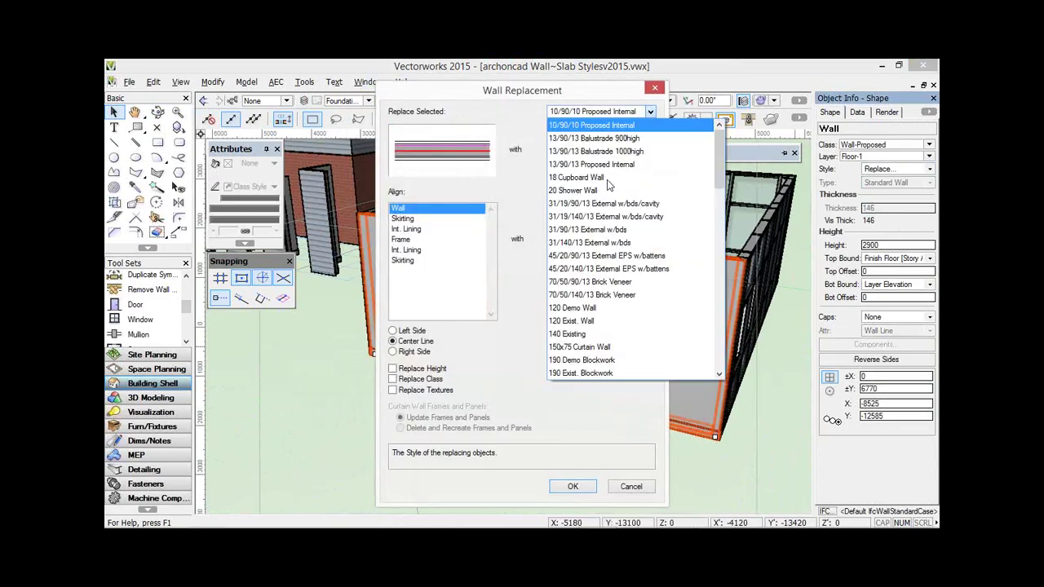
left_click(580, 346)
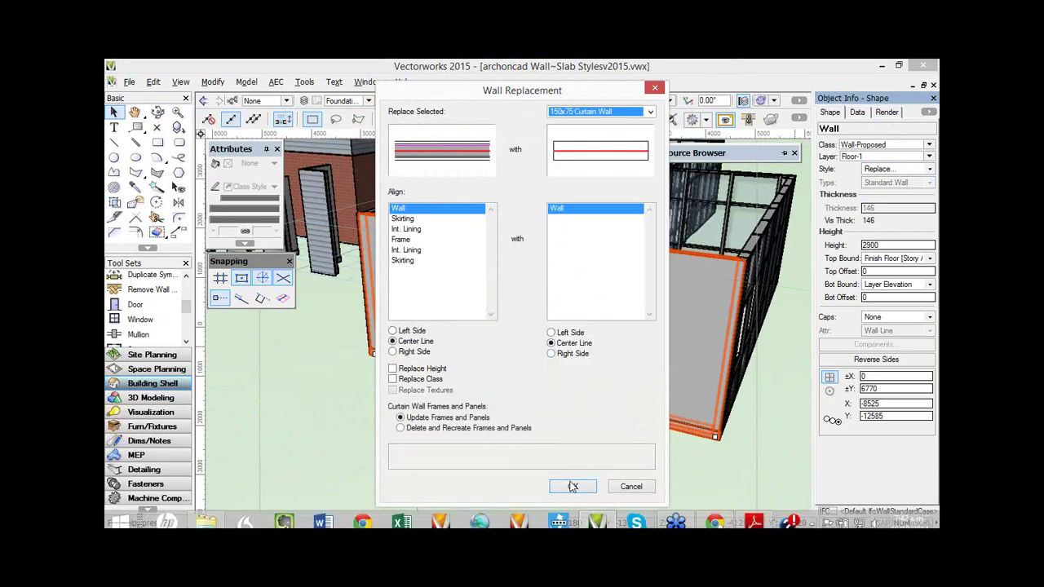
left_click(573, 486)
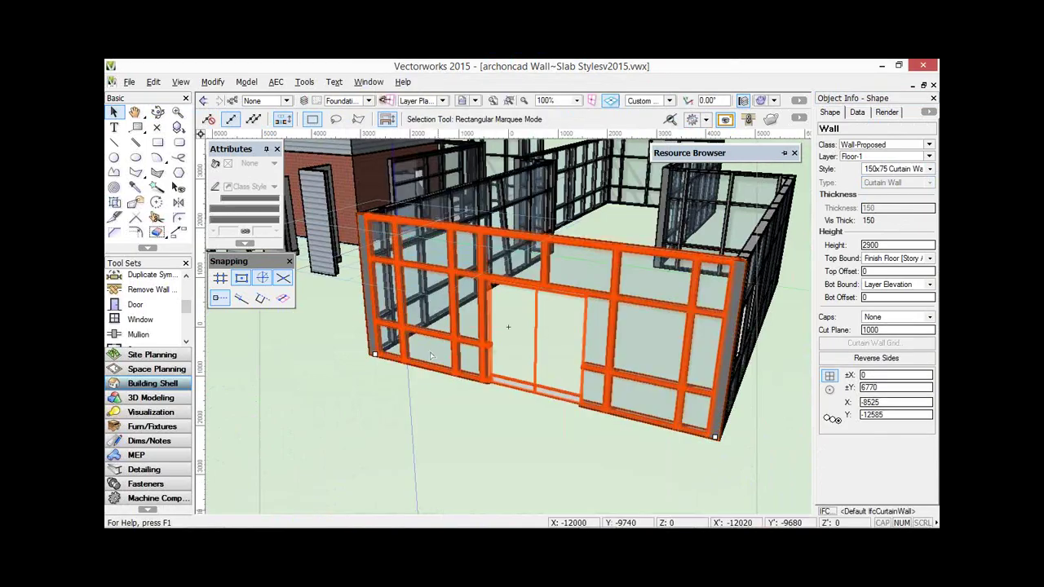
- Remove the door from the front curtain wall
key("Escape")
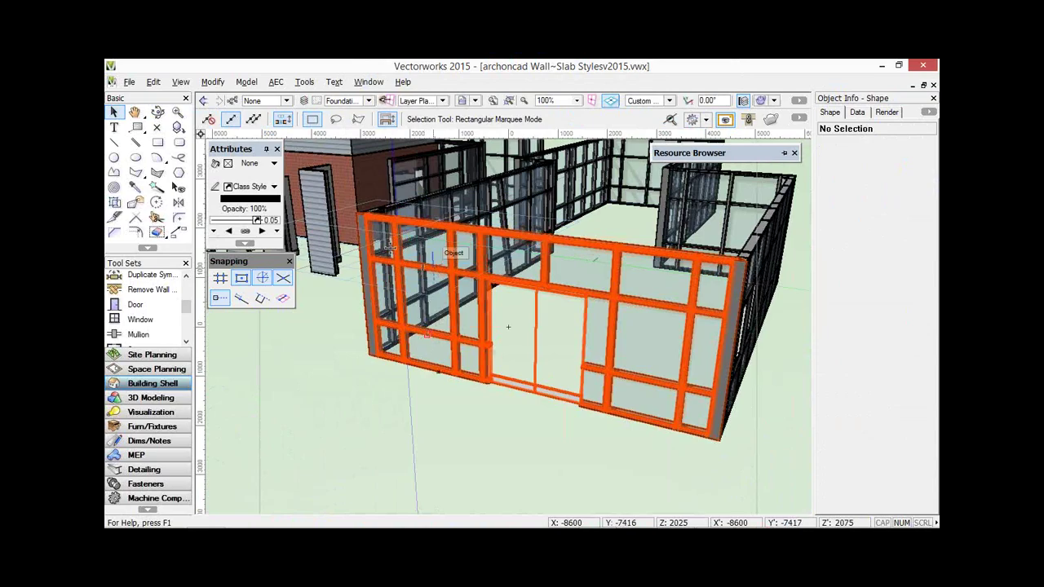
left_click(545, 393)
key("Escape")
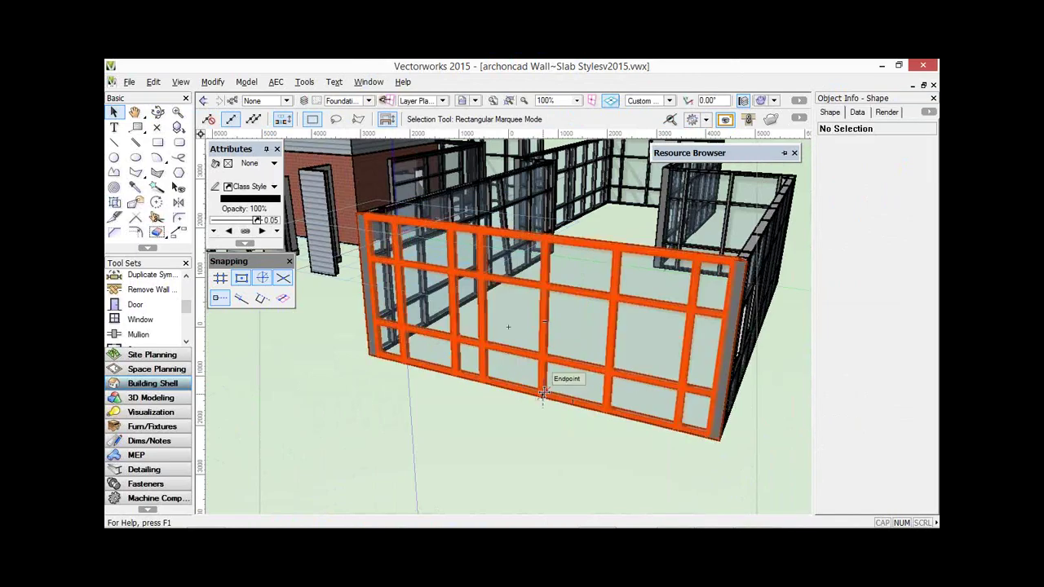
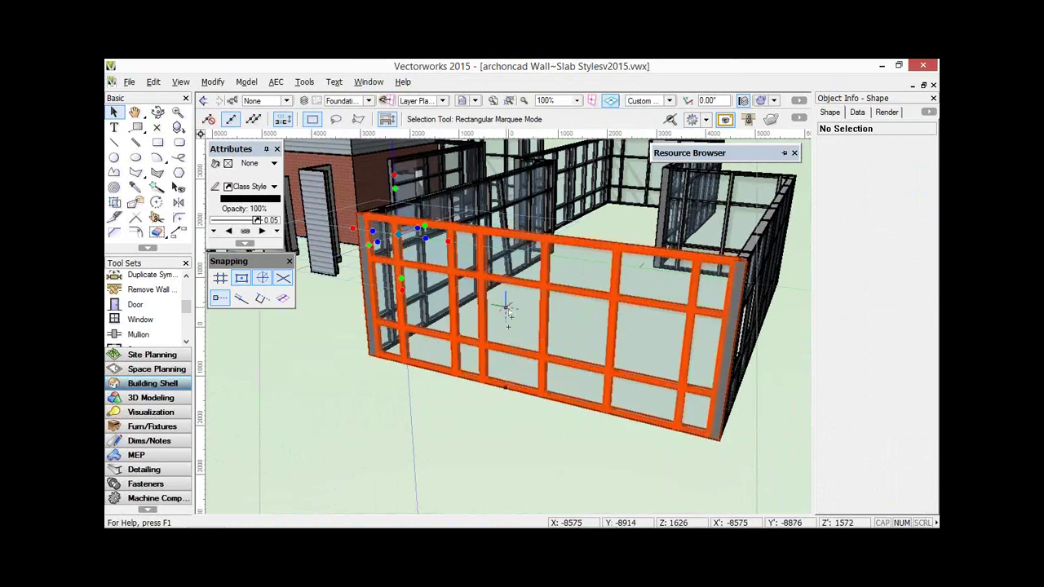
- With the Edit Curtain Wall tool, delete the full-height vertical frame just before the former doorway bay in the front wall
scroll(186, 310, "up", 3)
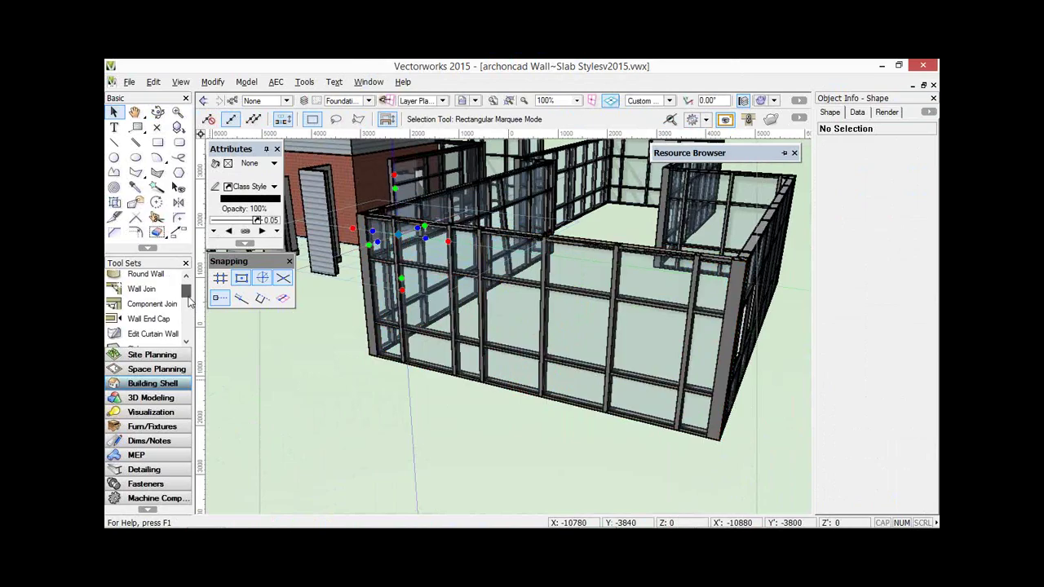
left_click(151, 318)
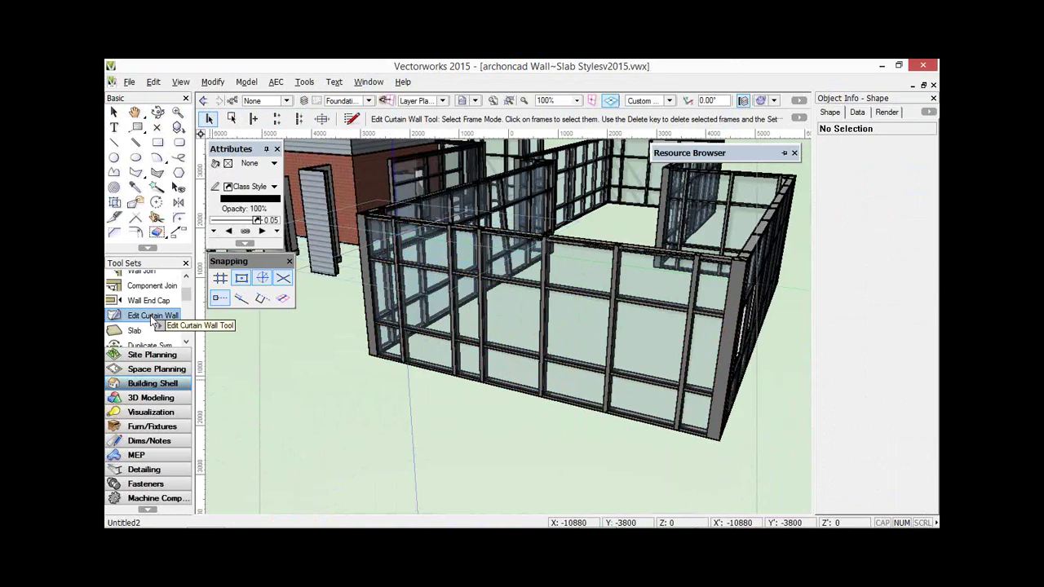
left_click(457, 323)
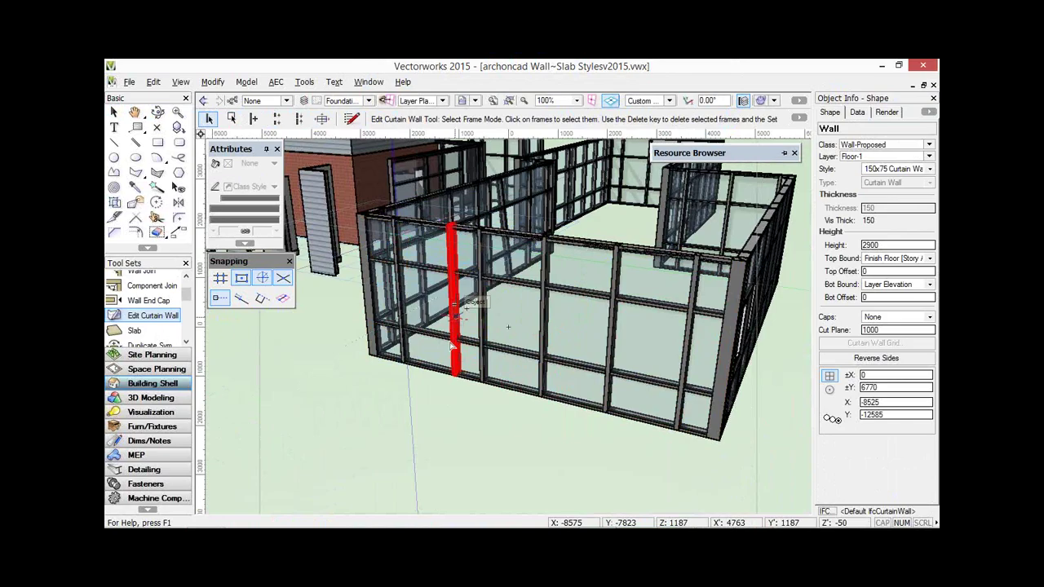
left_click(453, 353)
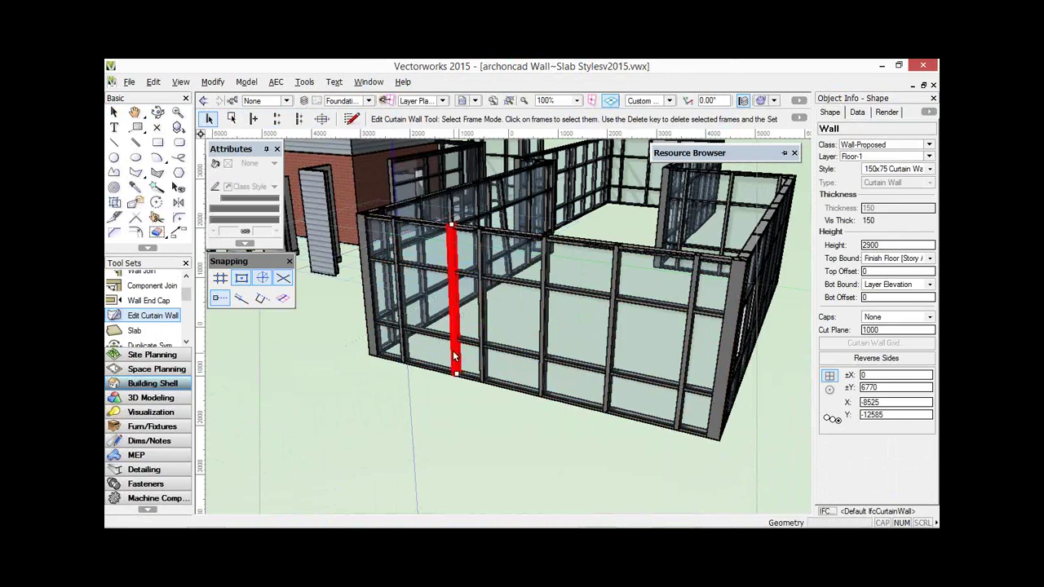
key("Delete")
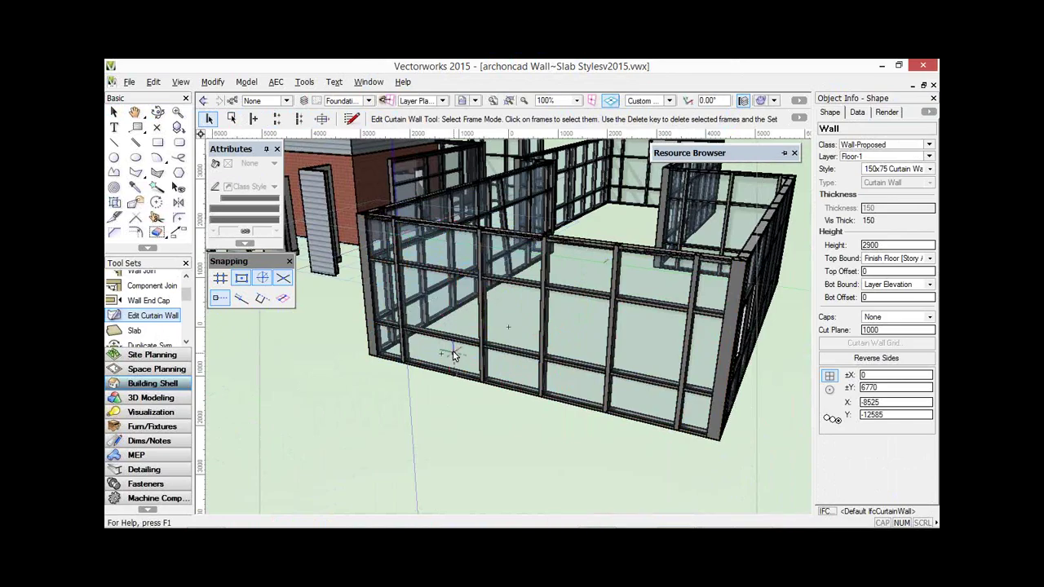
- Delete the doorway bay's lower rail and bottom frame, and both intermediate horizontal frames in the widest bay near the wall's far end
left_click(499, 351)
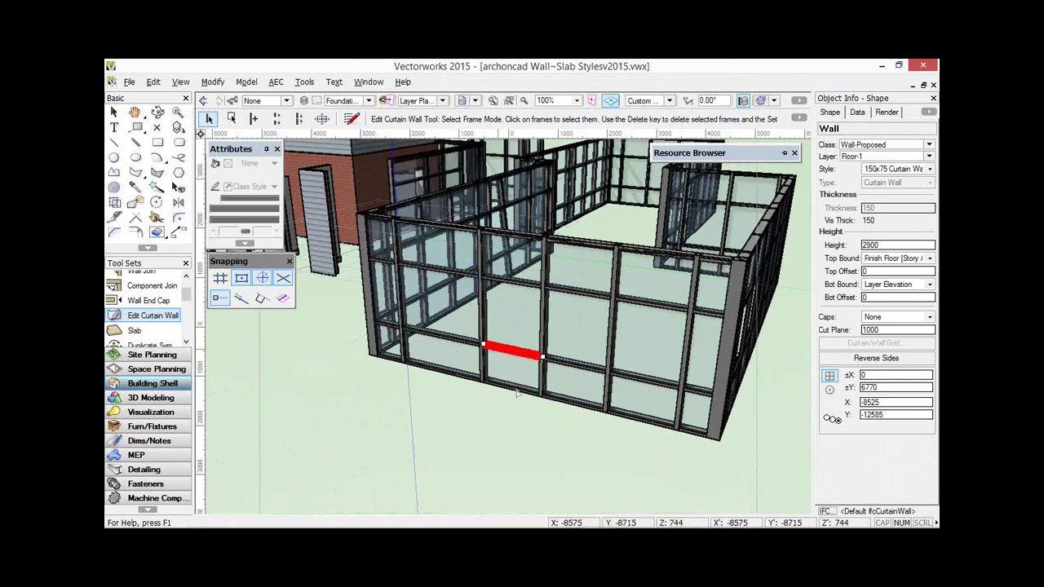
key("Delete")
left_click(516, 389)
key("Delete")
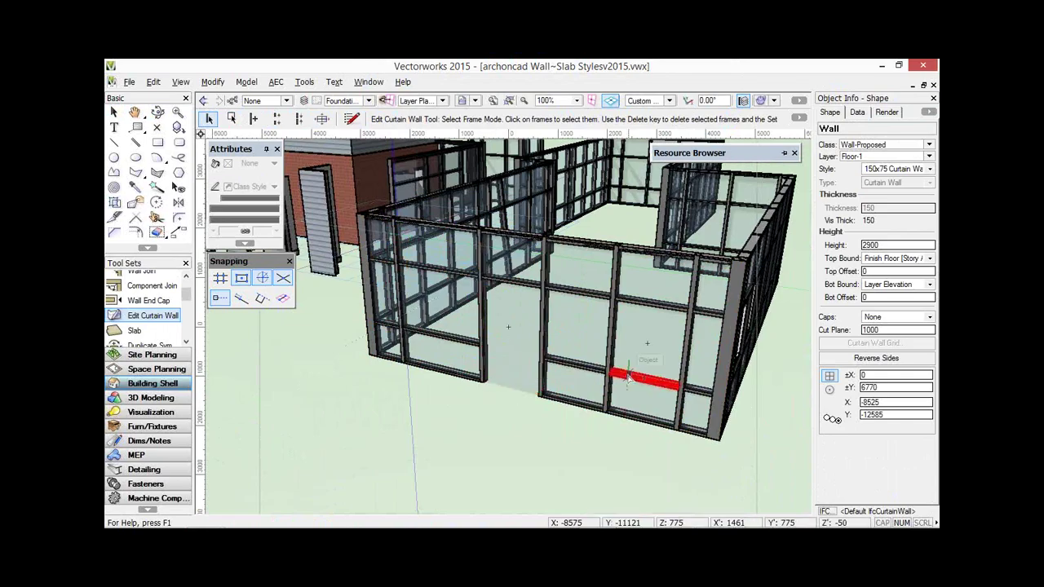
left_click(628, 377)
key("Delete")
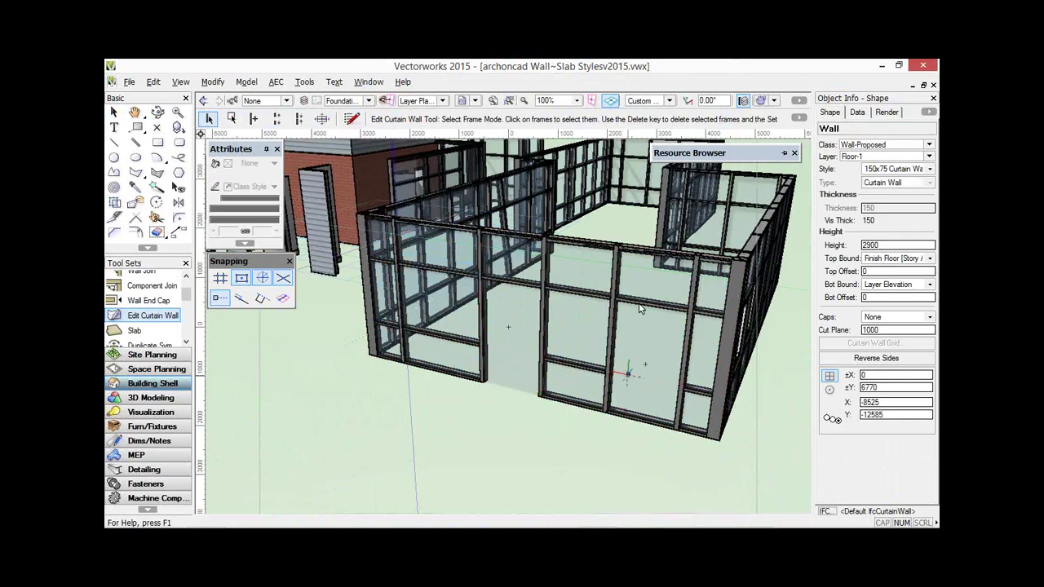
left_click(640, 308)
key("Delete")
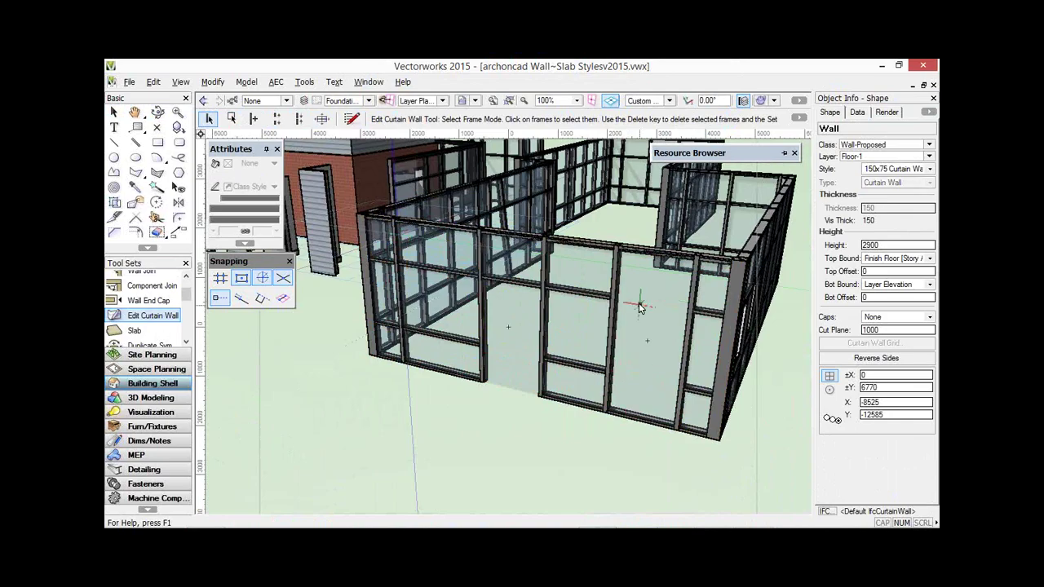
- Create a sloping frame from the upper rail beside the doorway bay down to the near end frame, and extend it to the opposite end
left_click(596, 297)
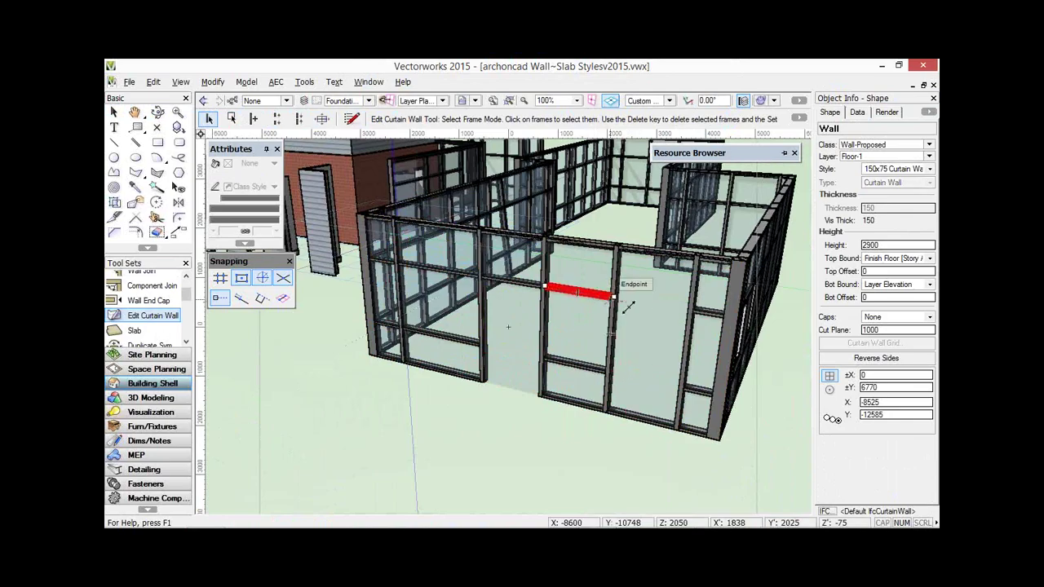
left_click_drag(628, 306, 721, 361)
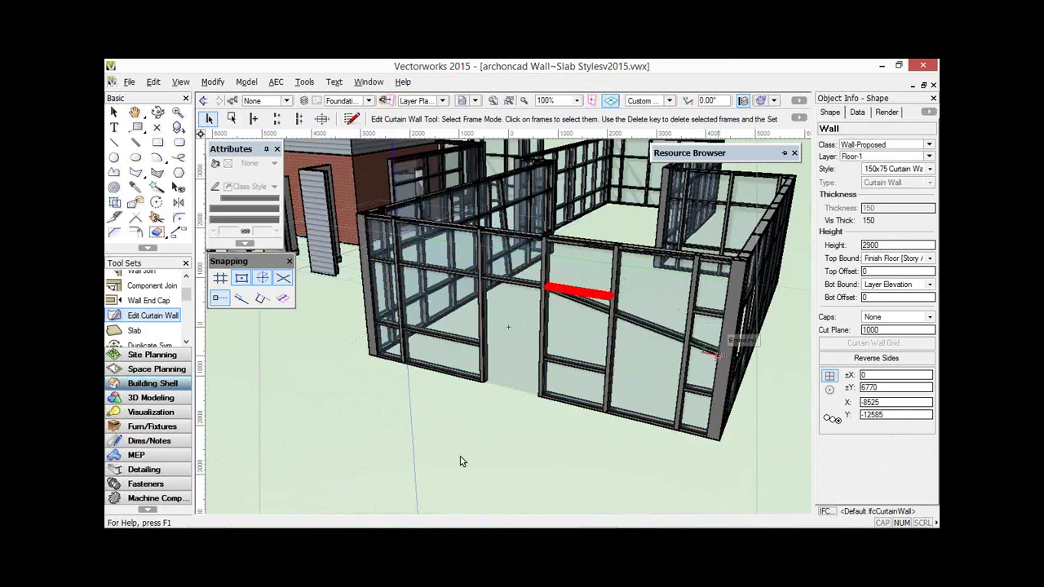
left_click(567, 312)
left_click(545, 288)
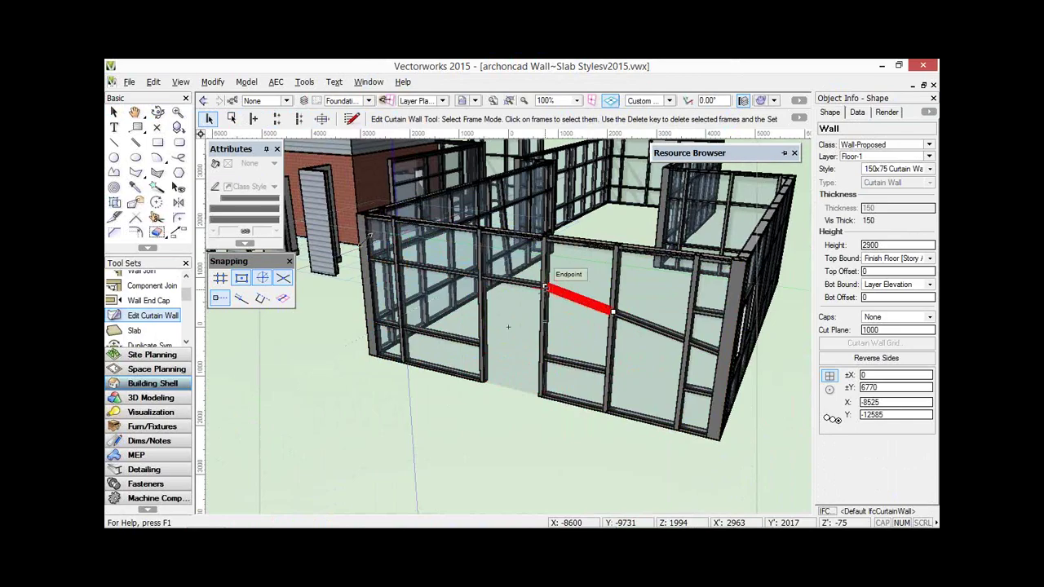
- Delete the sloping frame's segment in the widest bay and stretch the remaining sloping frame across the gap to the end frame
left_click(687, 340)
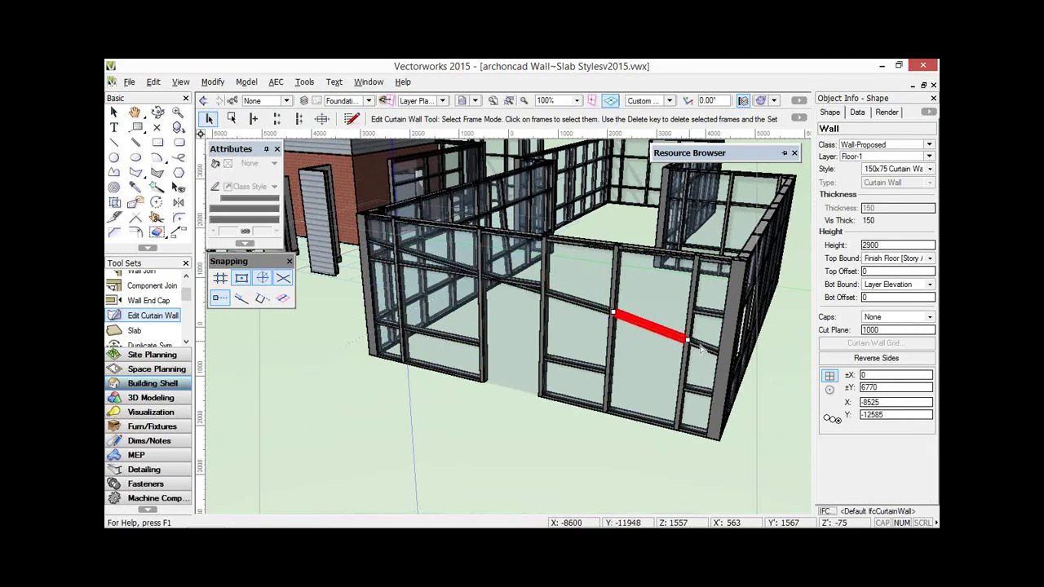
key("Delete")
left_click(702, 347)
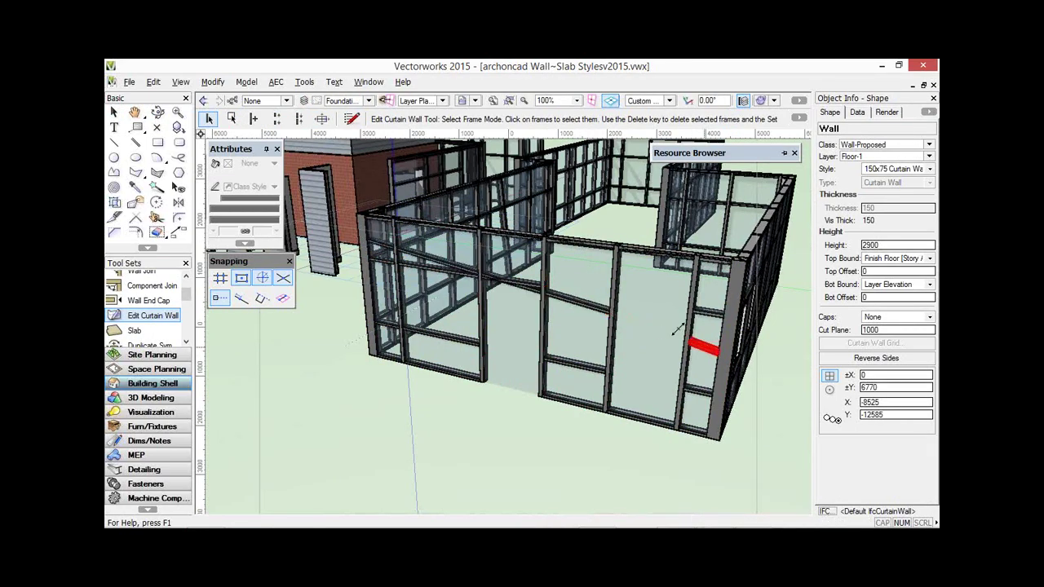
left_click_drag(677, 328, 694, 334)
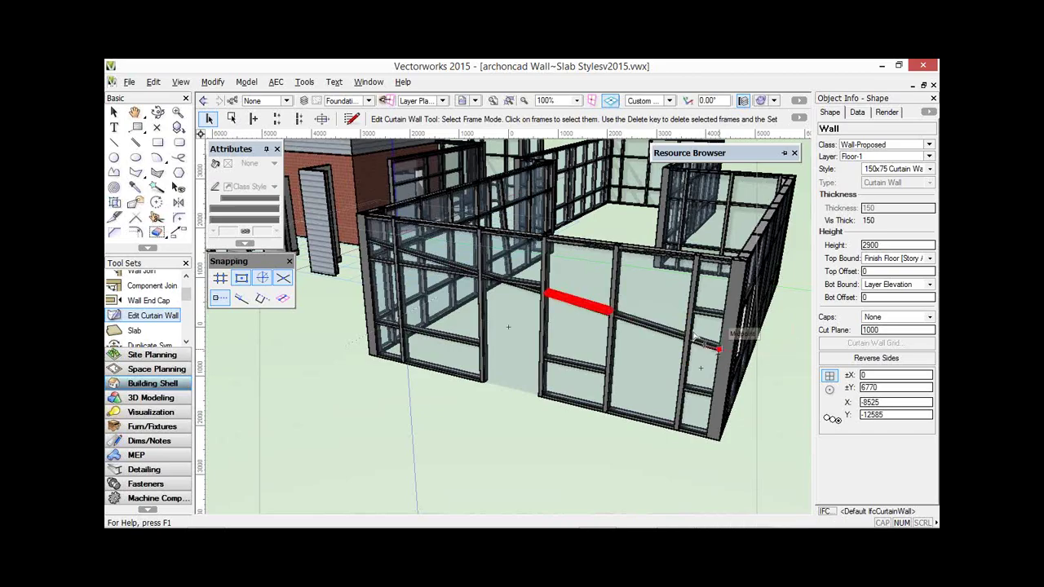
- Delete the sloping frame segment crossing the doorway bay and the horizontal upper rail in the bay beside it
left_click(617, 315)
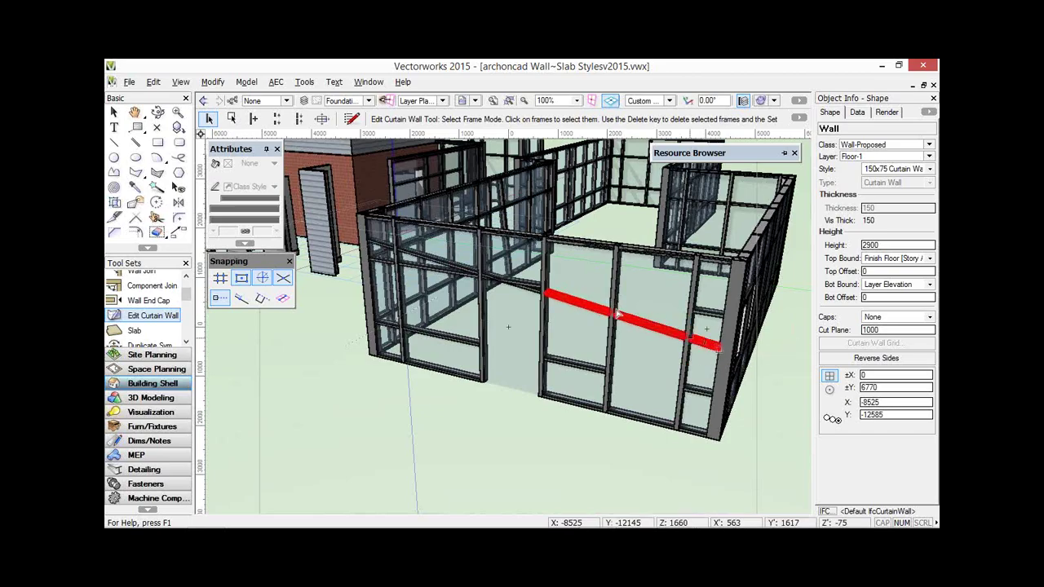
left_click(520, 285, "shift")
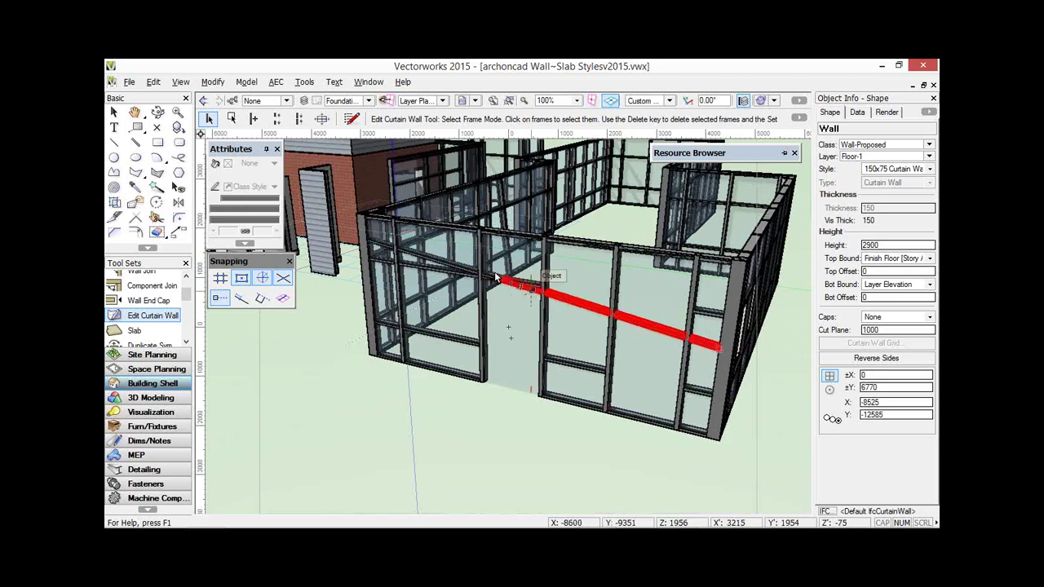
left_click(499, 280)
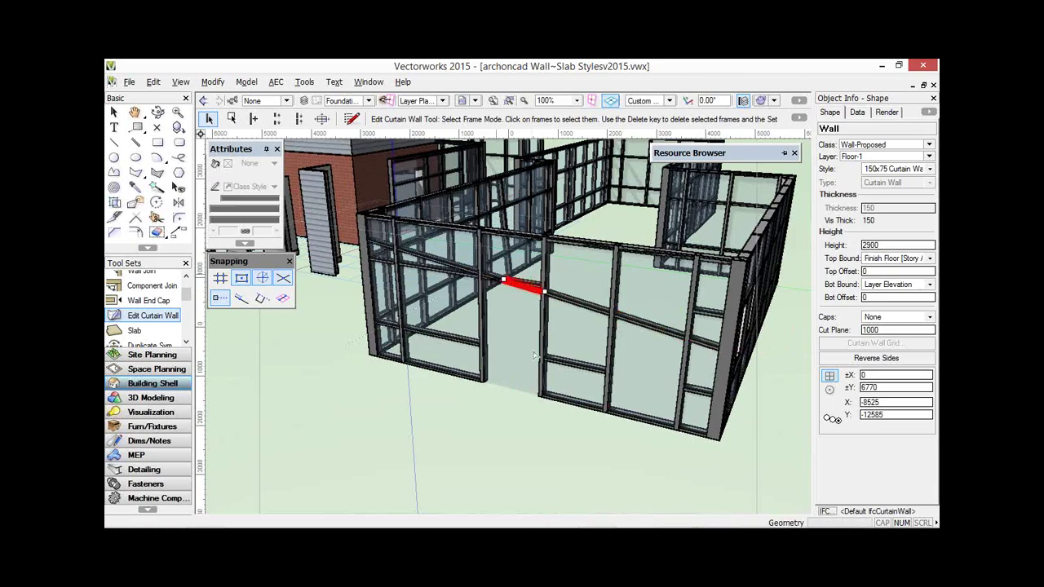
left_click(536, 352)
left_click(441, 275)
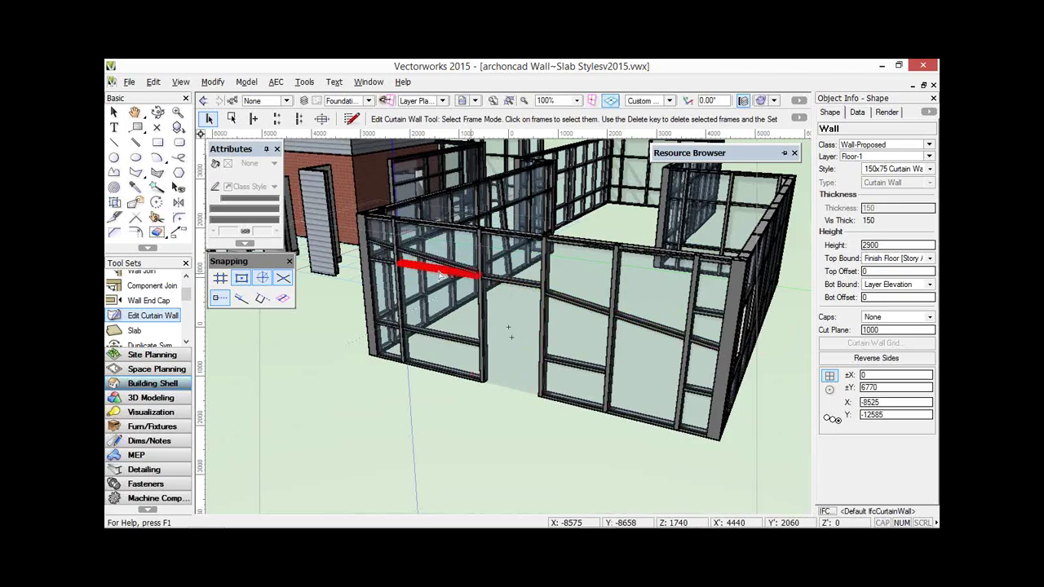
key("Delete")
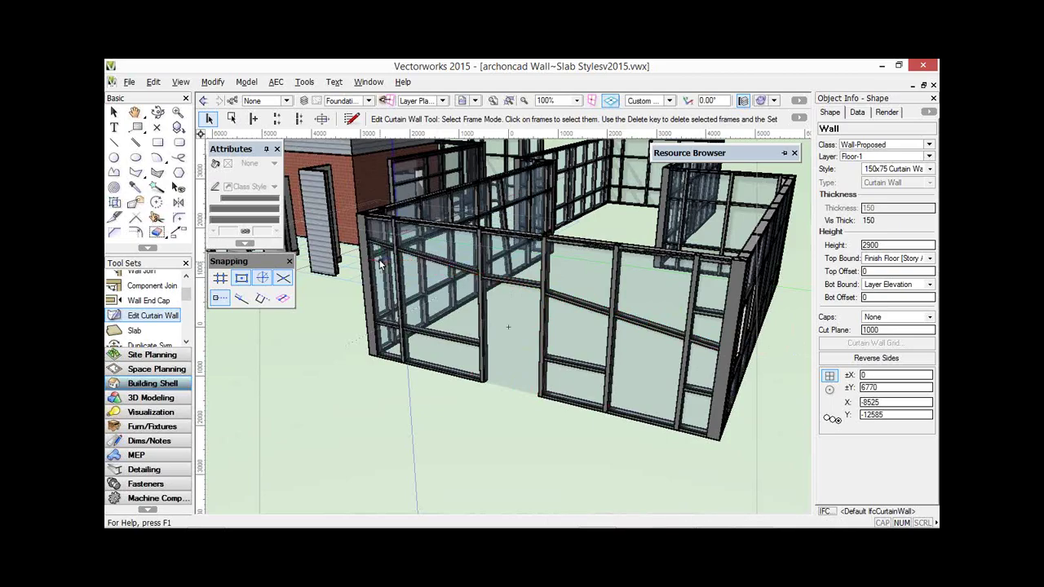
- Insert a door into the tall panel of the curtain wall's doorway bay
left_click(233, 122)
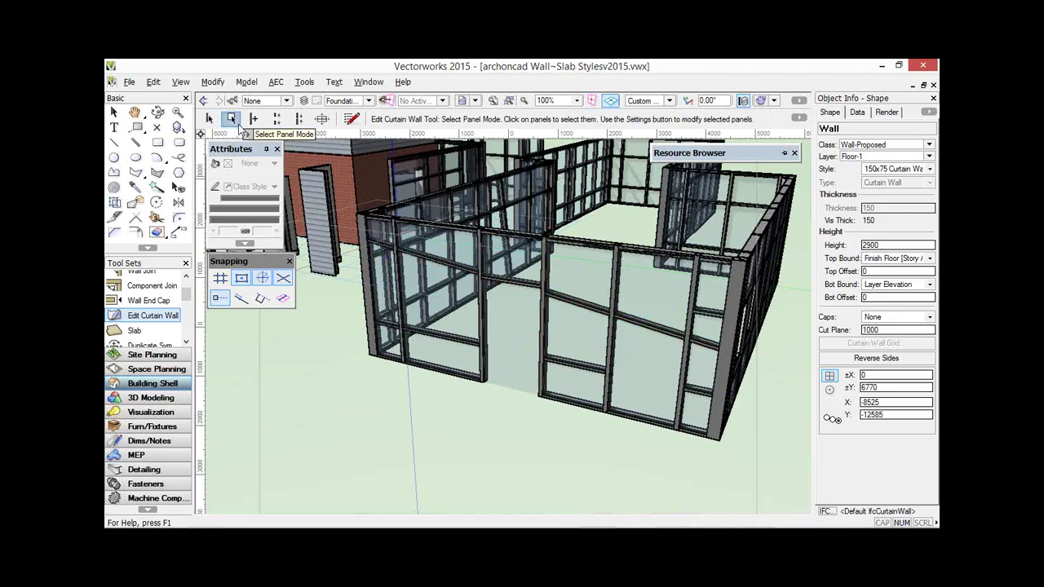
right_click(430, 356)
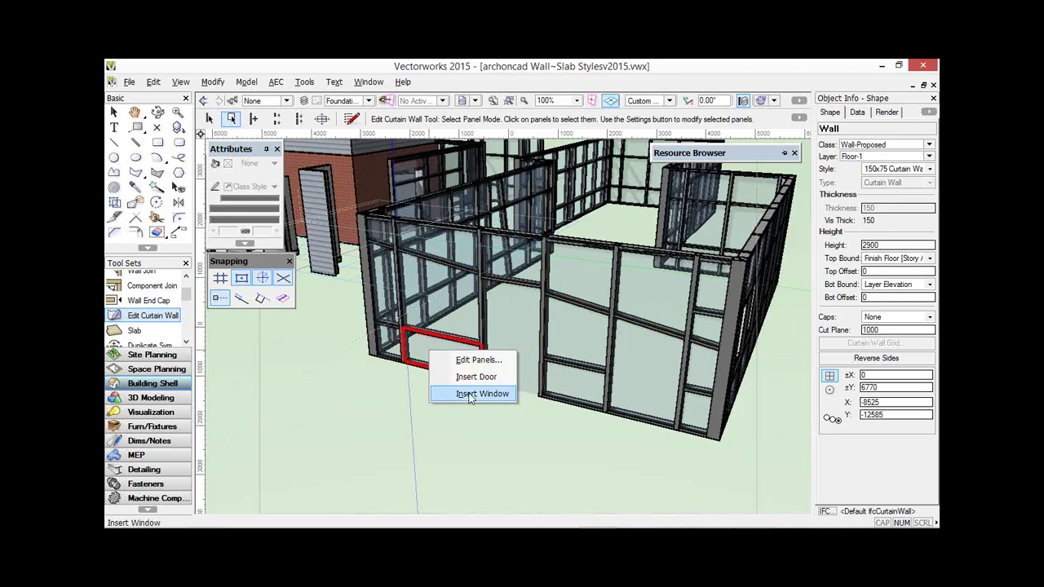
left_click(508, 328)
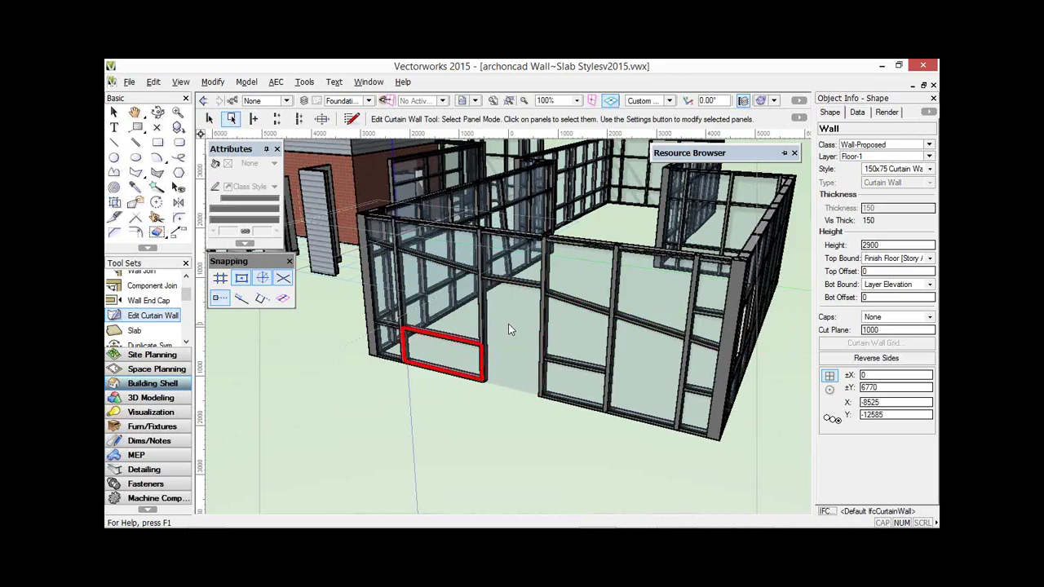
right_click(509, 326)
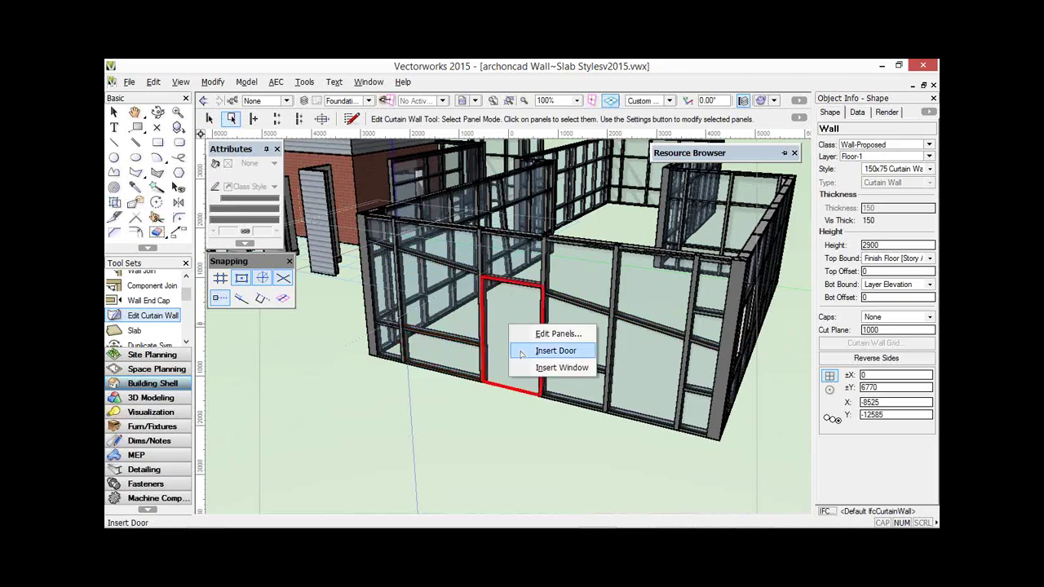
left_click(523, 352)
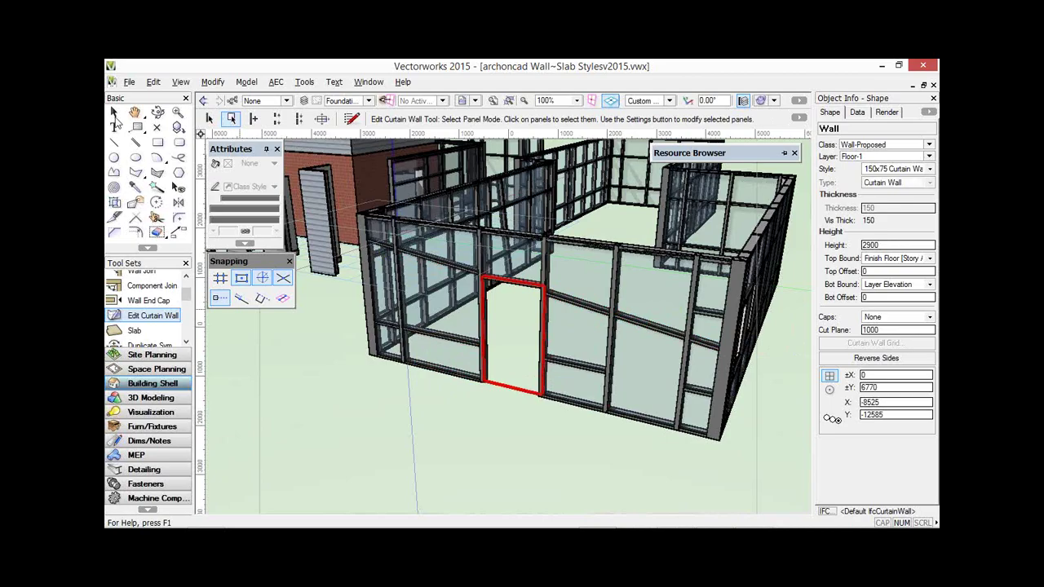
- Select the door in the doorway bay and set its leaf type to Glazed
left_click(115, 126)
key("x")
left_click(506, 387)
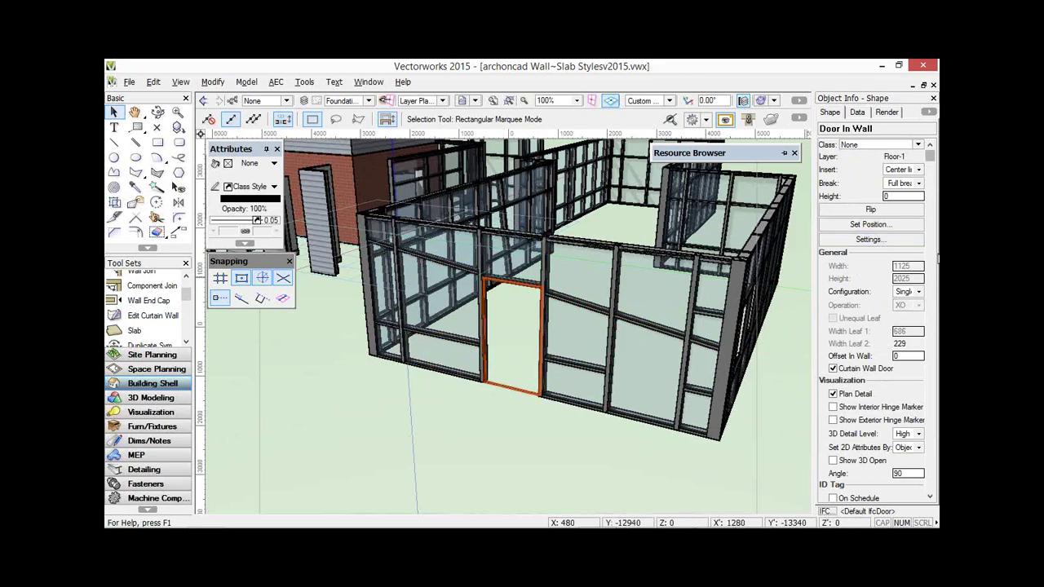
scroll(937, 383, "down", 5)
scroll(937, 384, "up", 6)
scroll(935, 380, "down", 10)
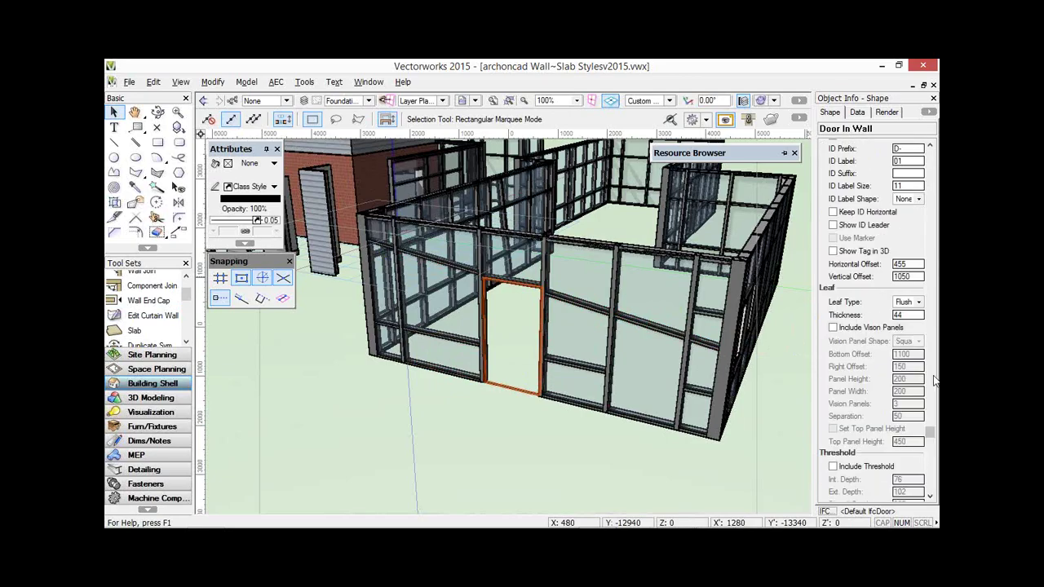
scroll(935, 432, "up", 10)
scroll(911, 393, "down", 10)
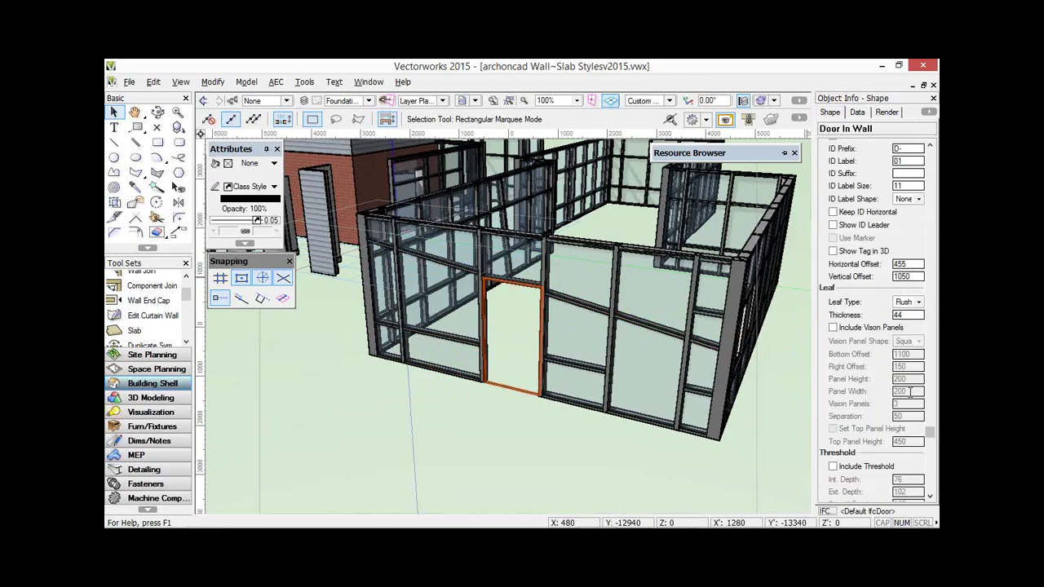
left_click(907, 302)
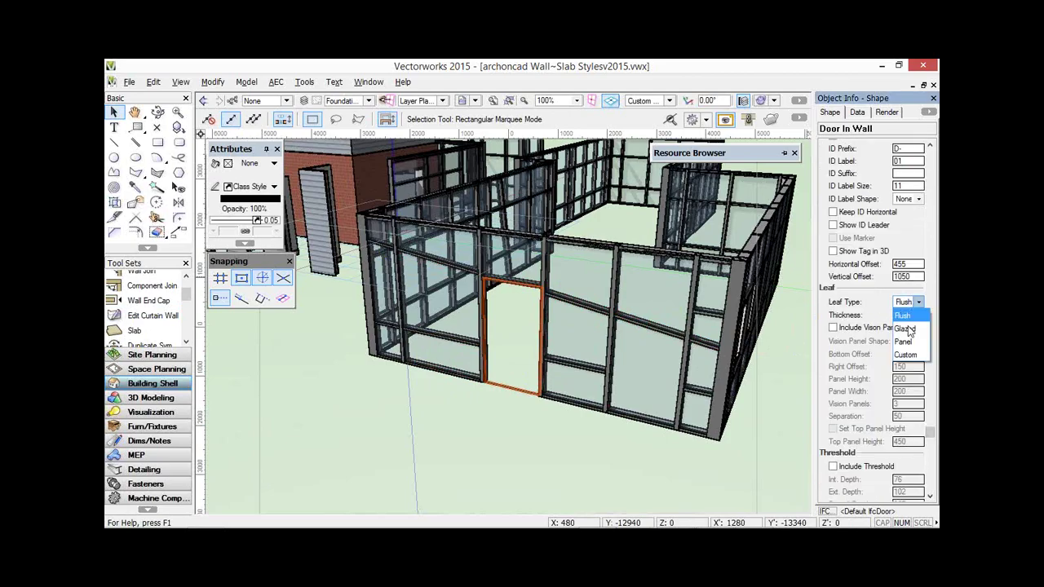
left_click(906, 328)
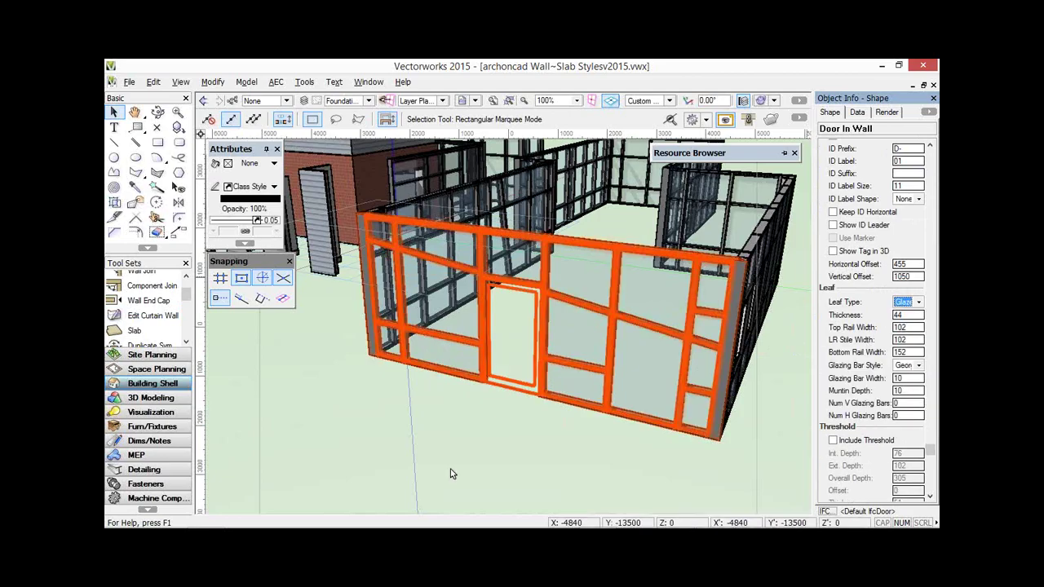
- Give the curtain wall door a Solid fill and deselect it
left_click(249, 167)
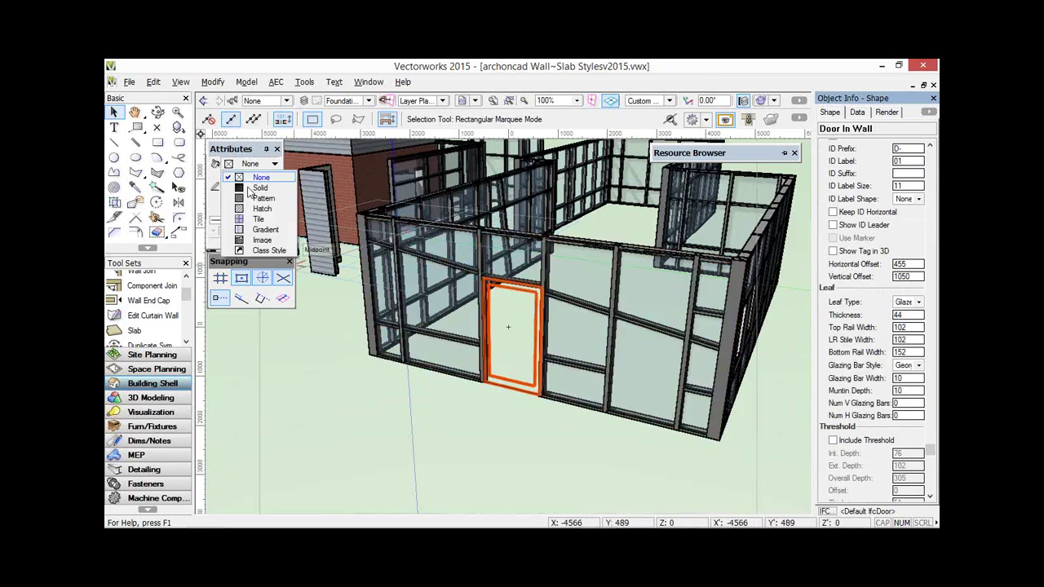
left_click(250, 189)
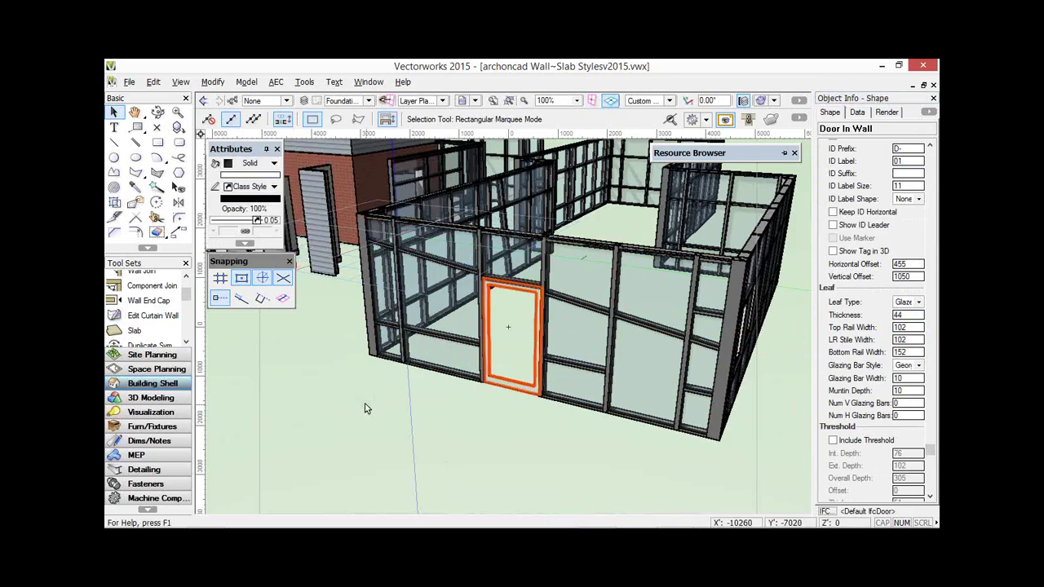
left_click(366, 409)
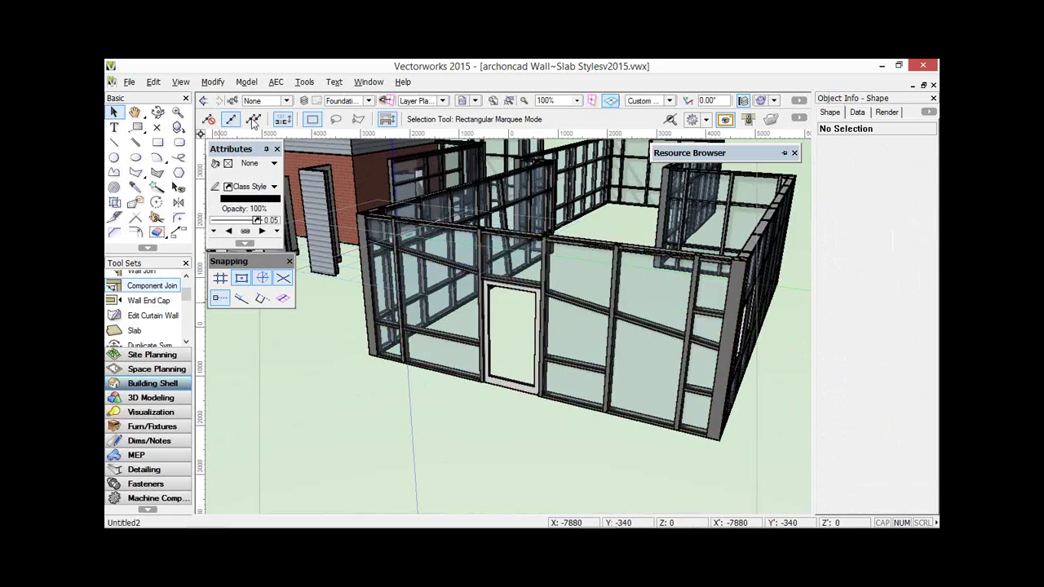
- Edit the curtain wall panel beside the door, below the sloping frame, and assign it the CW Glass Blue RT texture
left_click(152, 315)
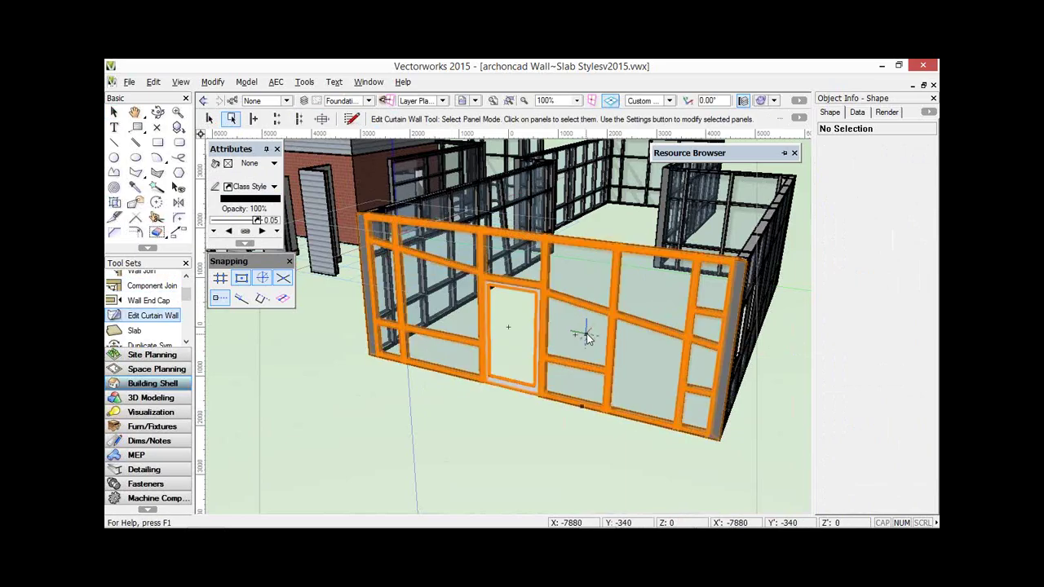
right_click(586, 337)
left_click(567, 346)
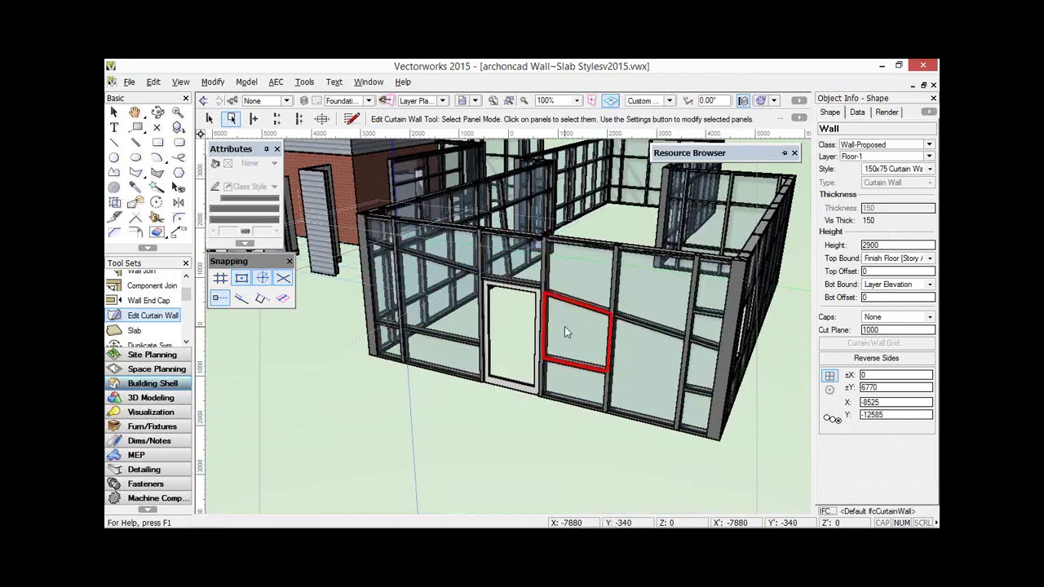
right_click(565, 327)
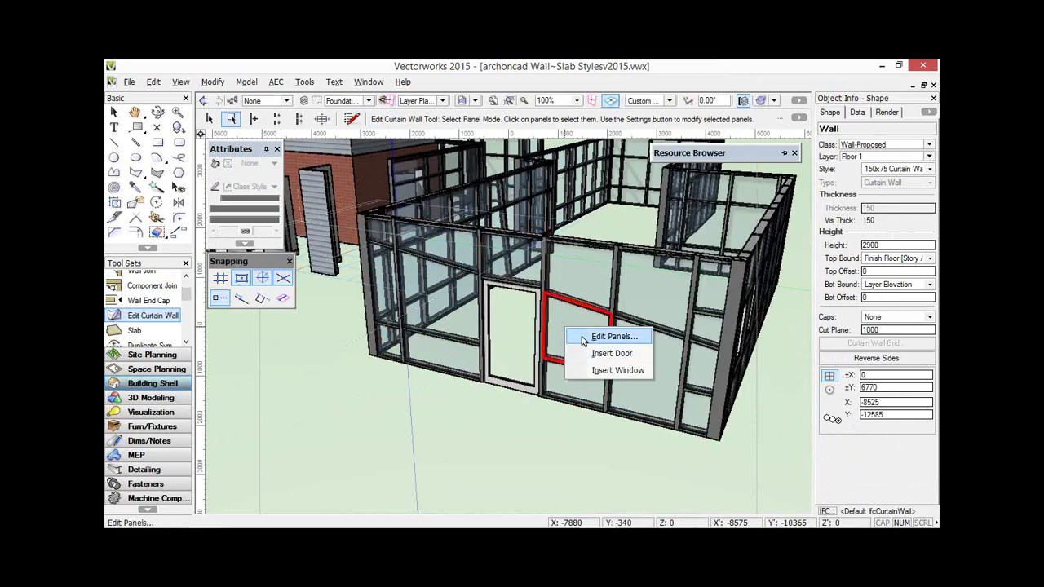
left_click(604, 337)
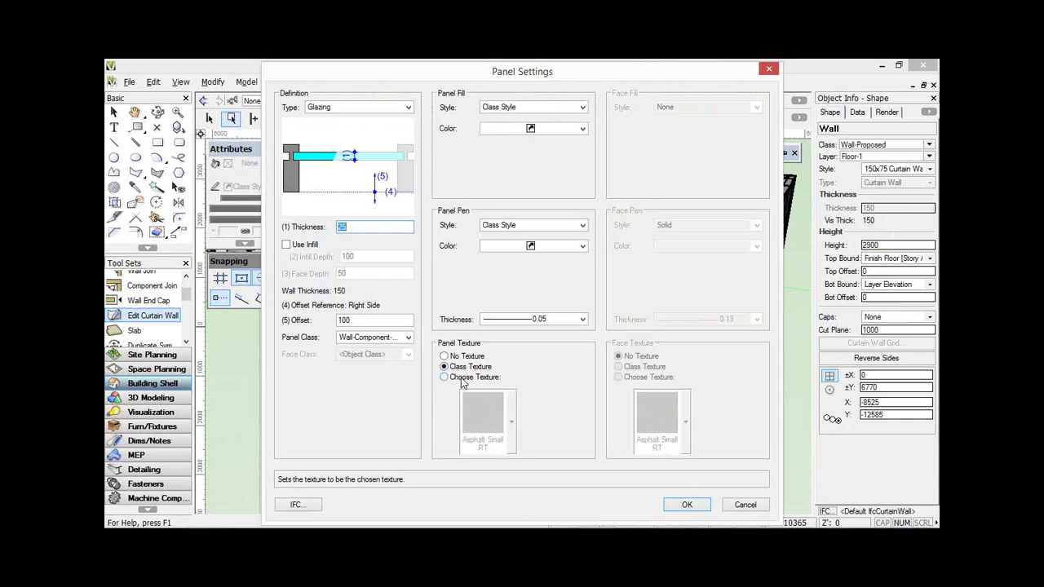
left_click(461, 381)
left_click(482, 414)
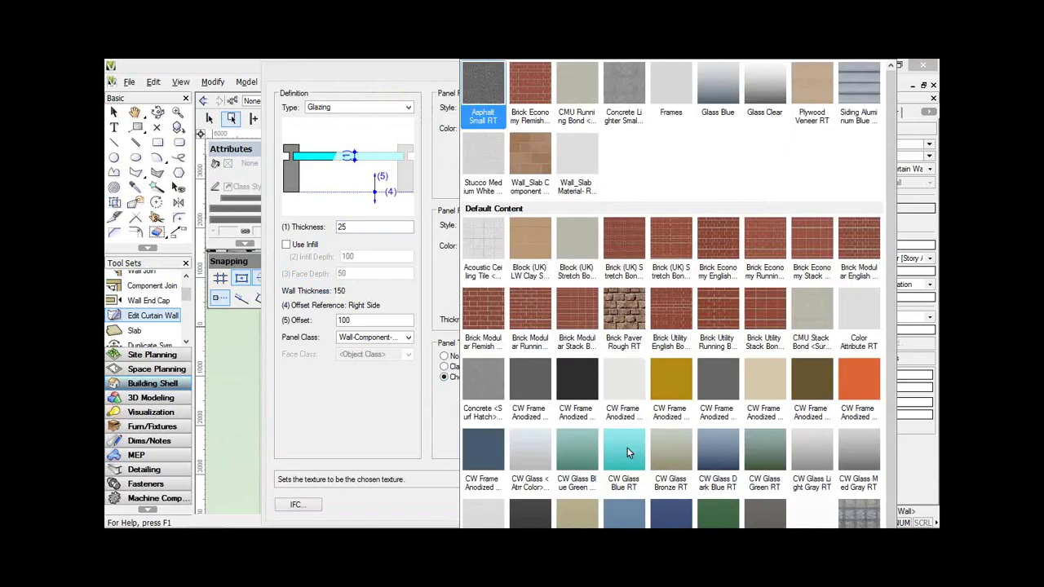
left_click(626, 449)
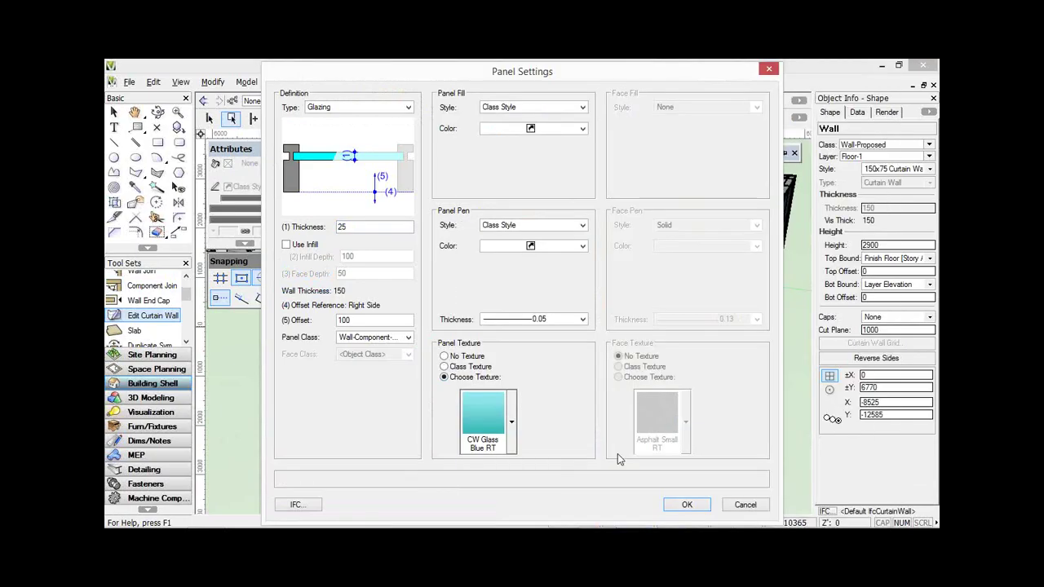
key("Return")
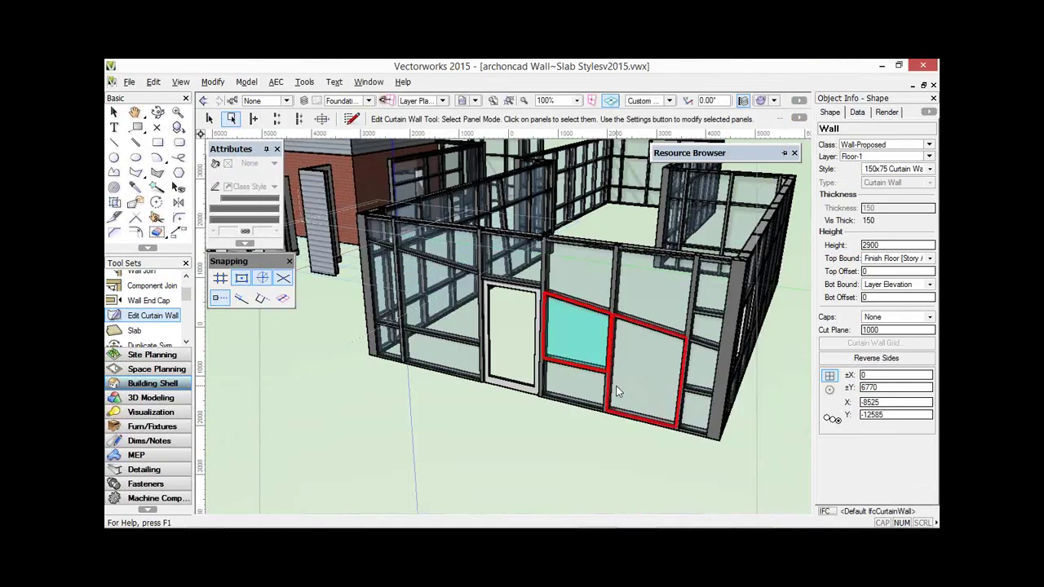
- Edit the large panel in the widest bay below the sloping frame and assign it the Stone Earthenware RT texture
right_click(616, 386)
left_click(630, 396)
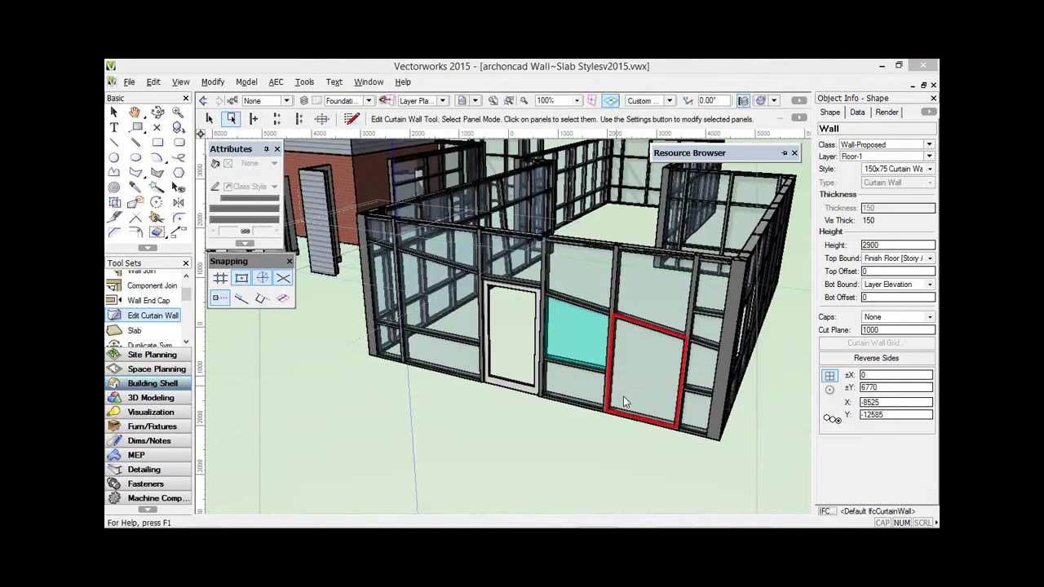
left_click(483, 410)
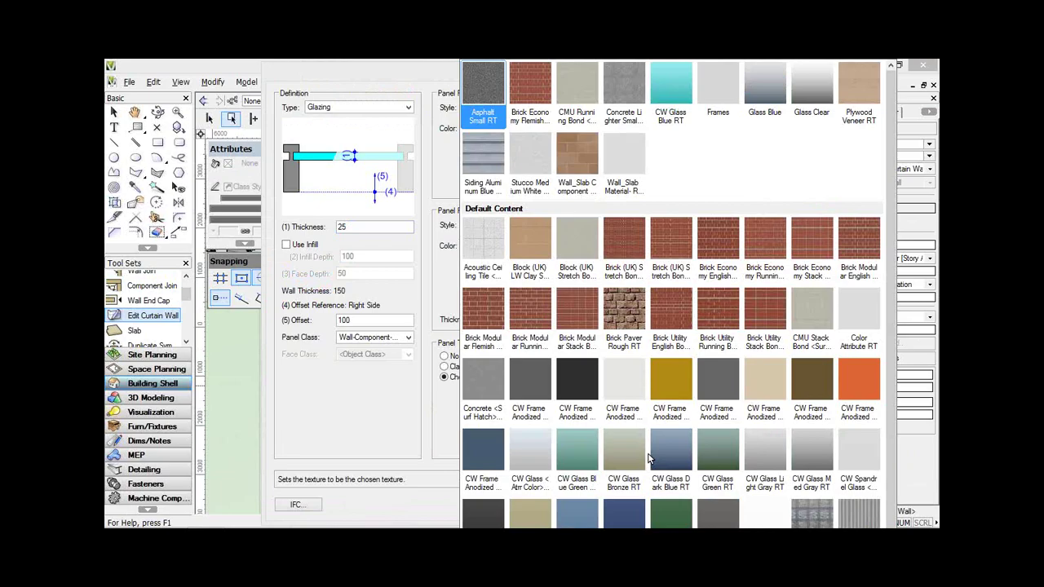
scroll(650, 459, "down", 2)
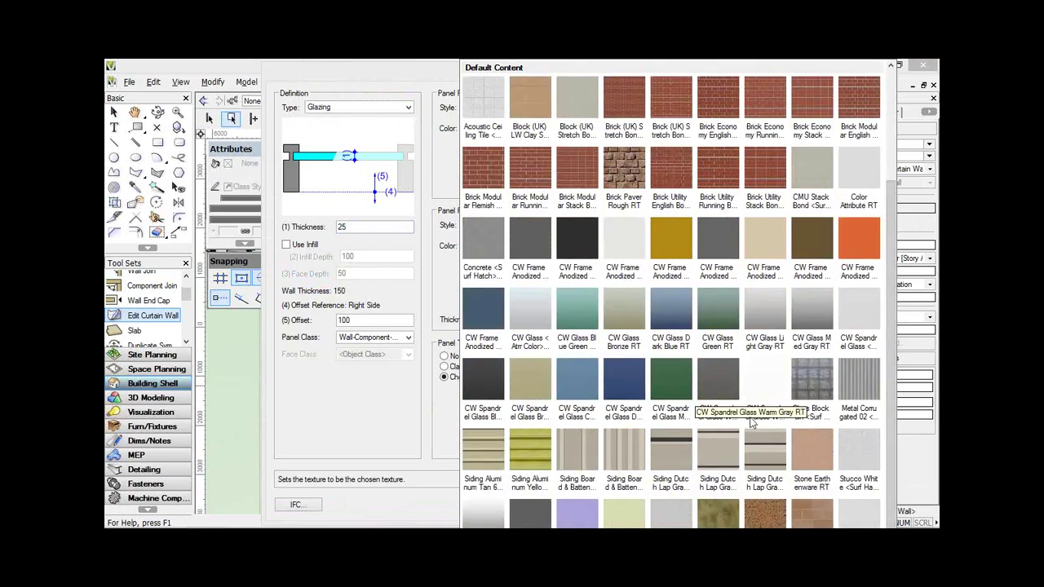
left_click(811, 454)
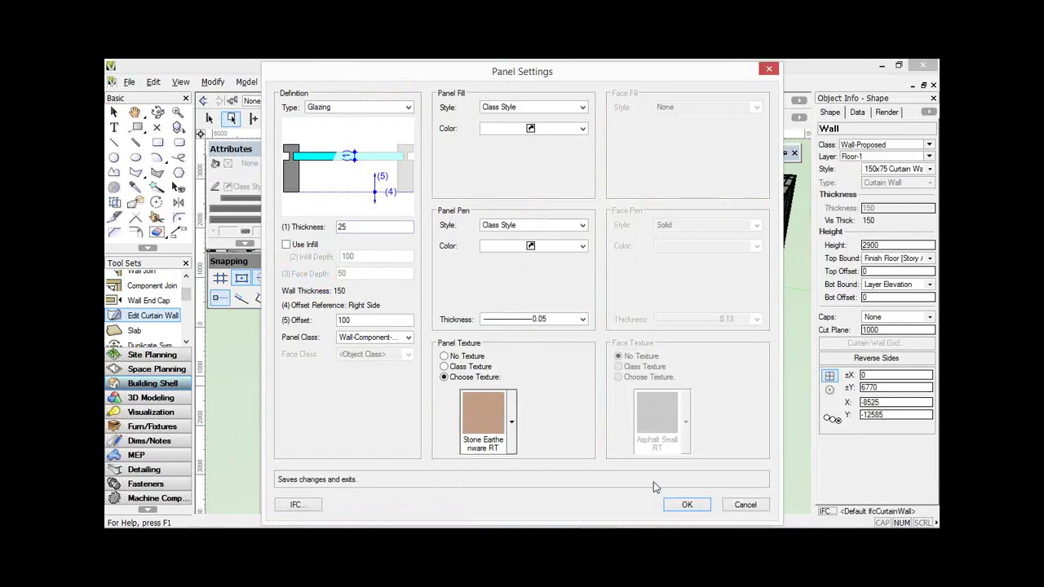
left_click(687, 504)
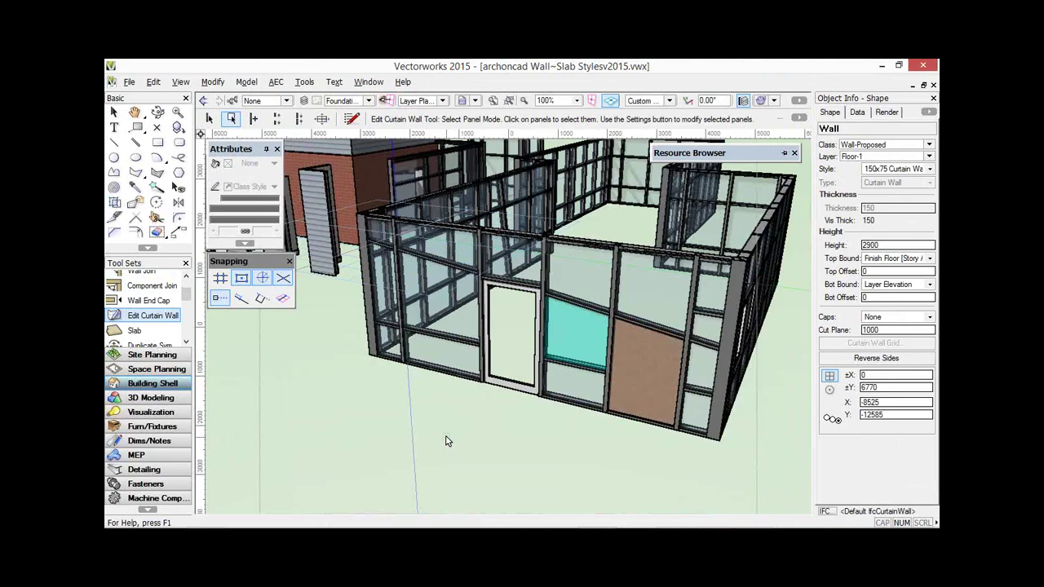
- Delete the windows from the three large middle panels nearest the corner in the adjoining curtain wall
left_click(178, 127)
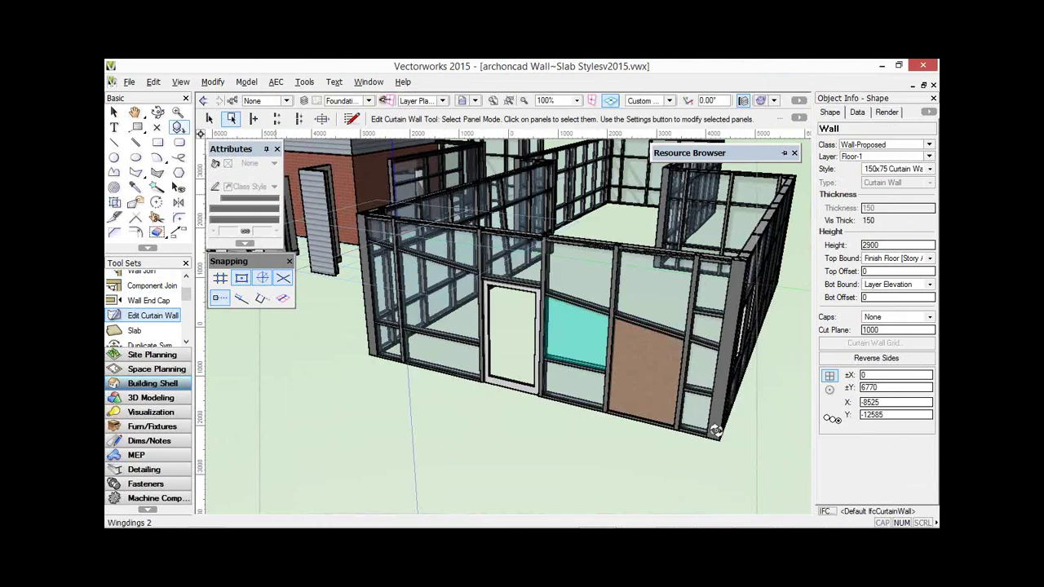
key("shift+c")
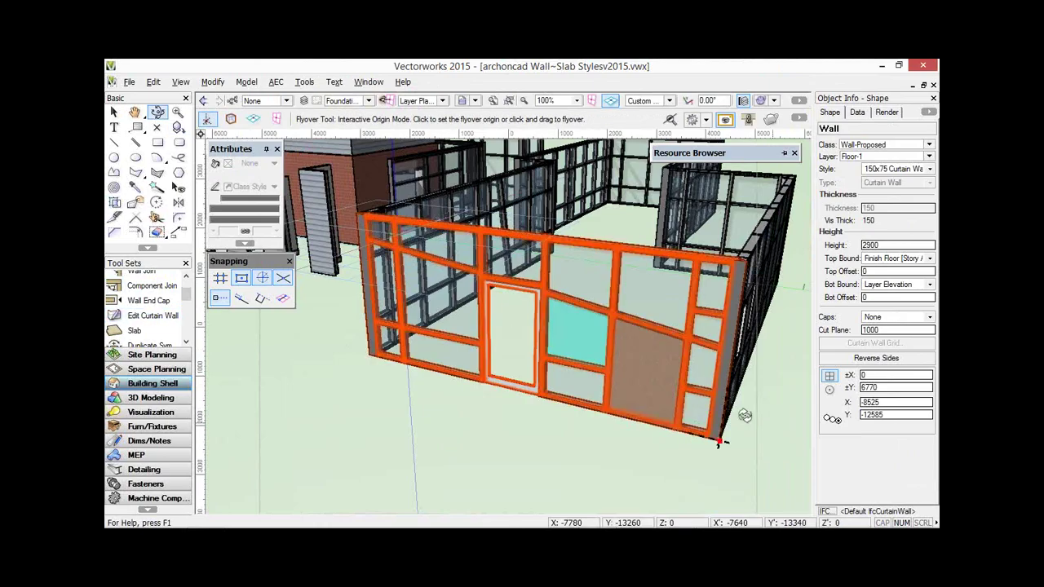
left_click_drag(717, 443, 730, 379)
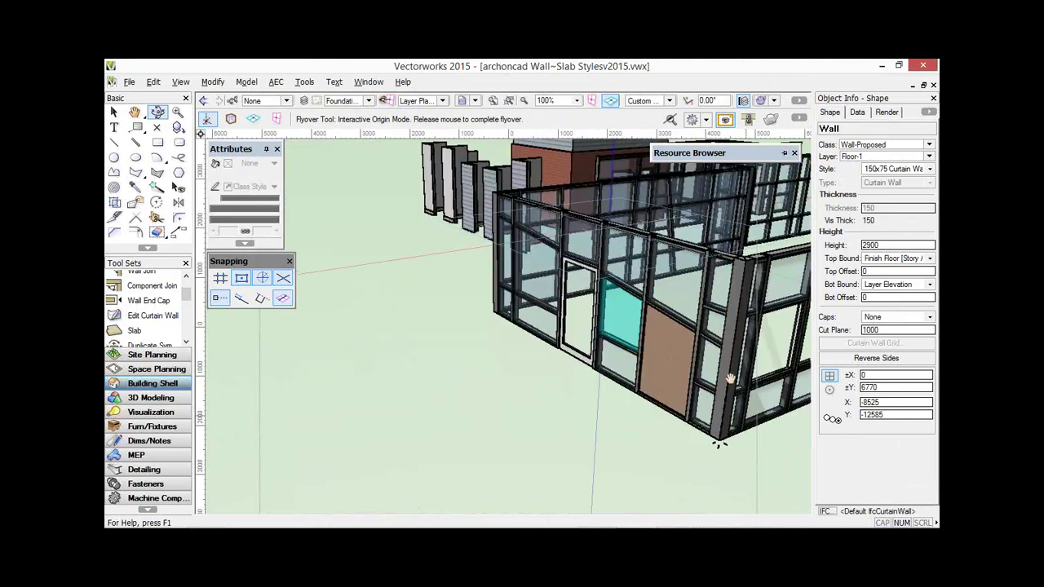
key("space")
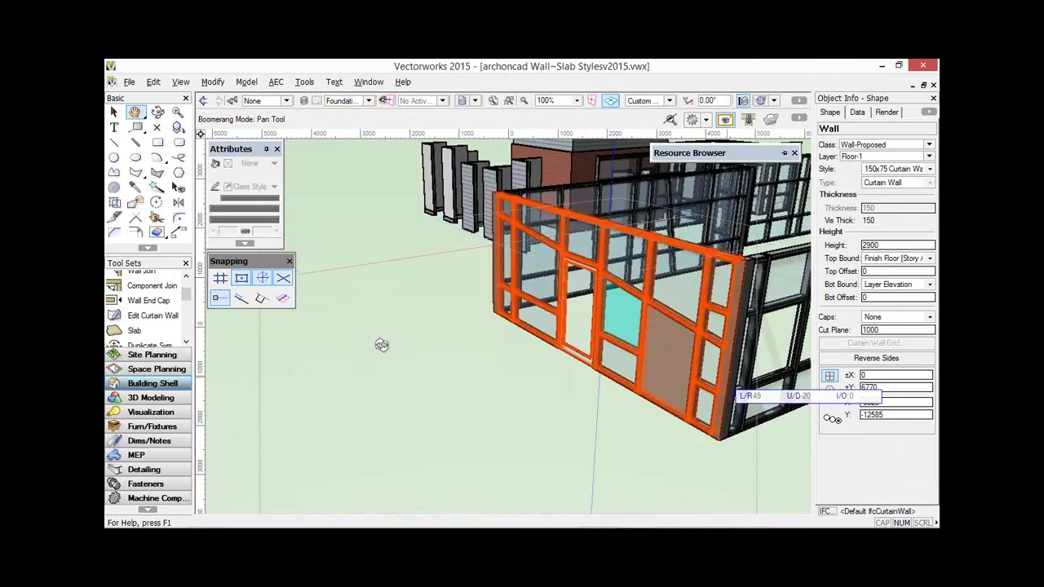
left_click_drag(382, 345, 384, 347)
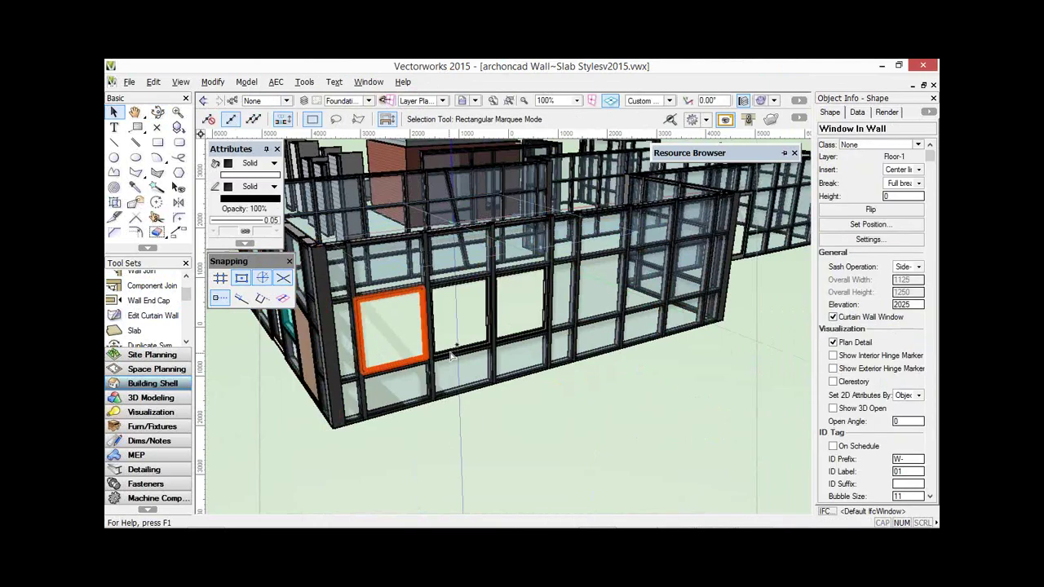
left_click_drag(451, 355, 582, 397)
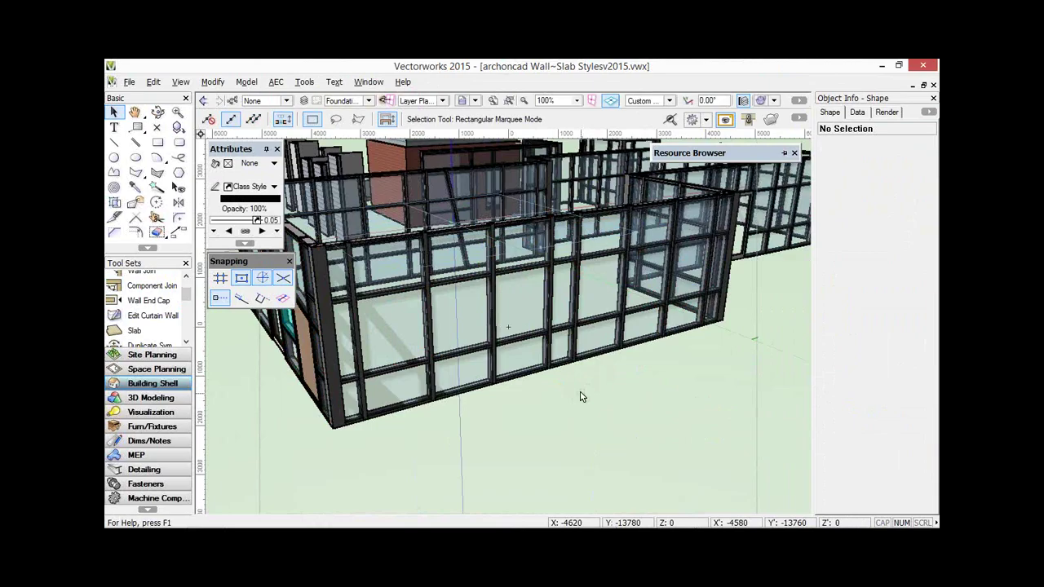
- Move the vertical frame between the first two wide bays of the long curtain wall 200 away from the near corner
left_click(438, 389)
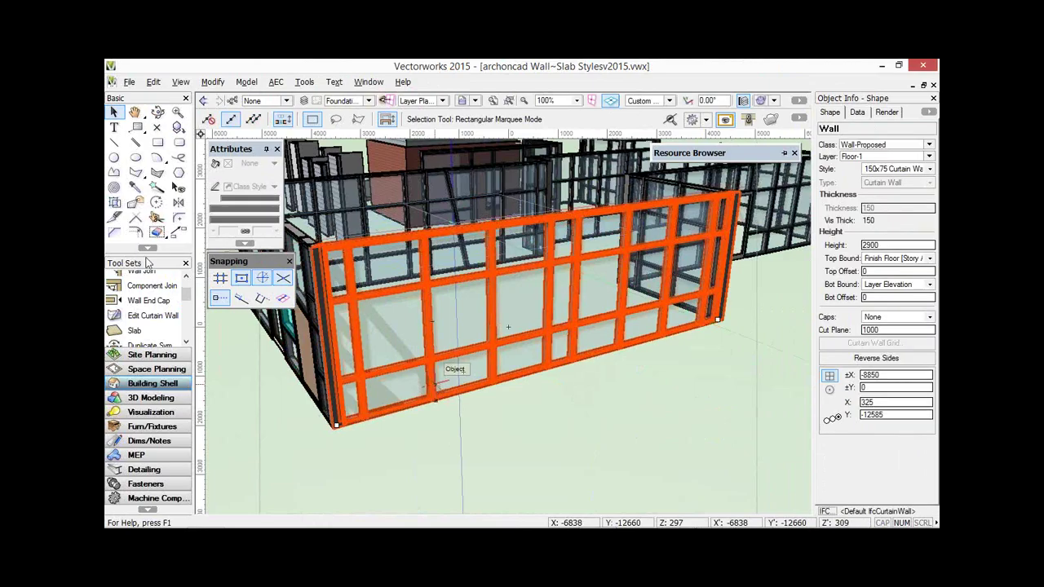
left_click(147, 315)
left_click(178, 231)
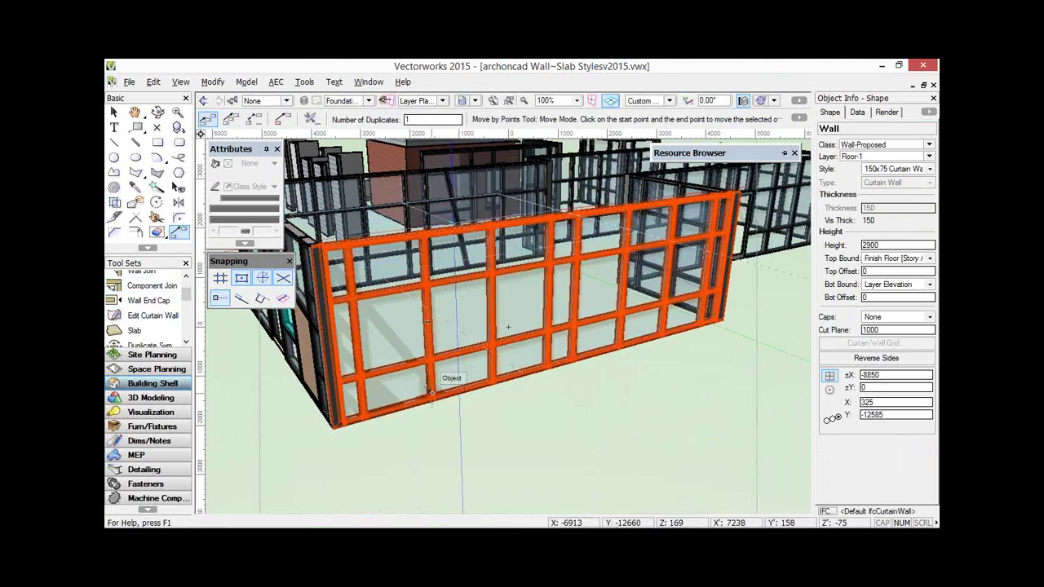
left_click(154, 315)
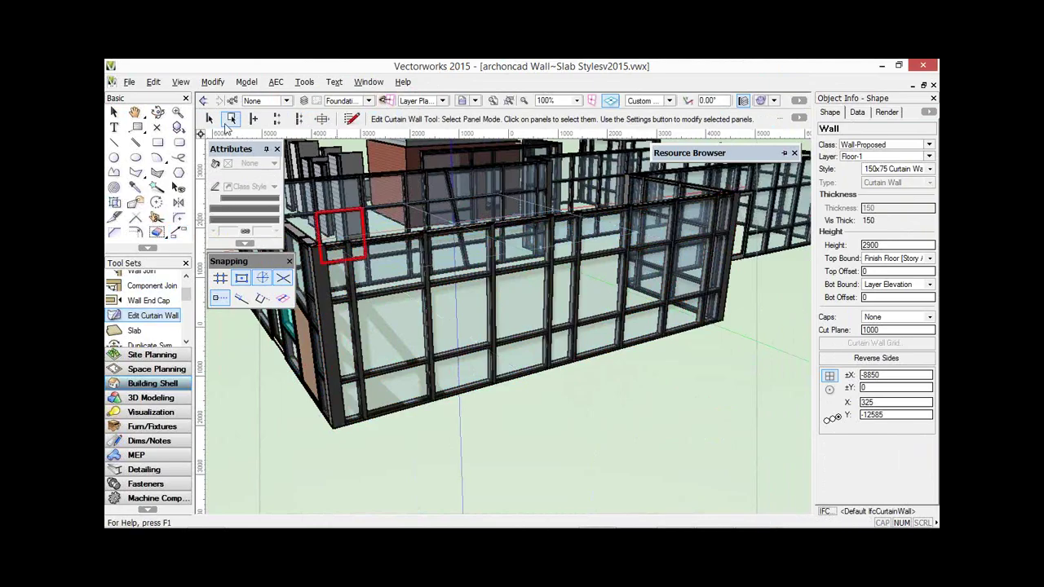
left_click(277, 119)
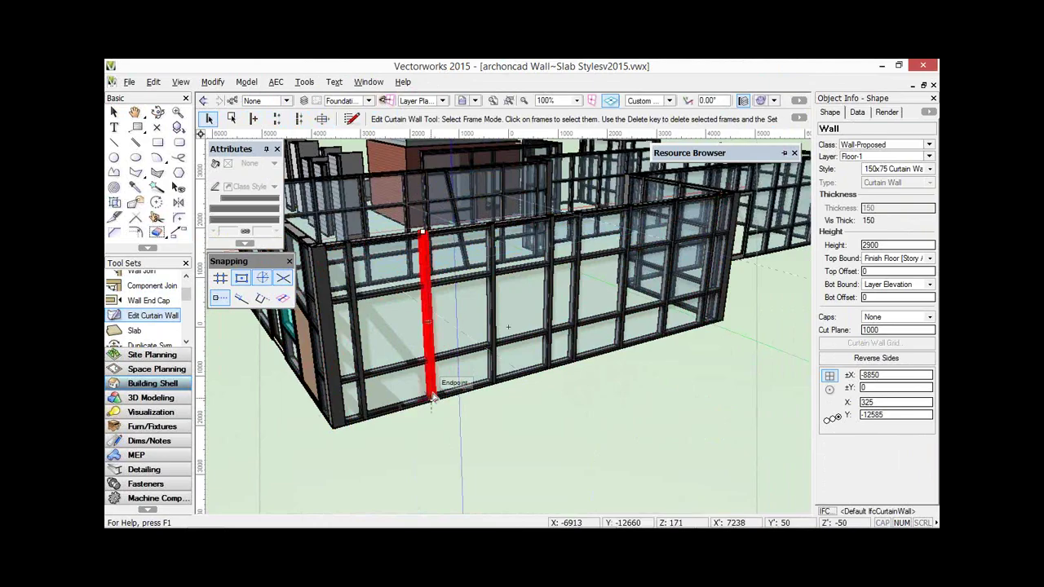
left_click(456, 386)
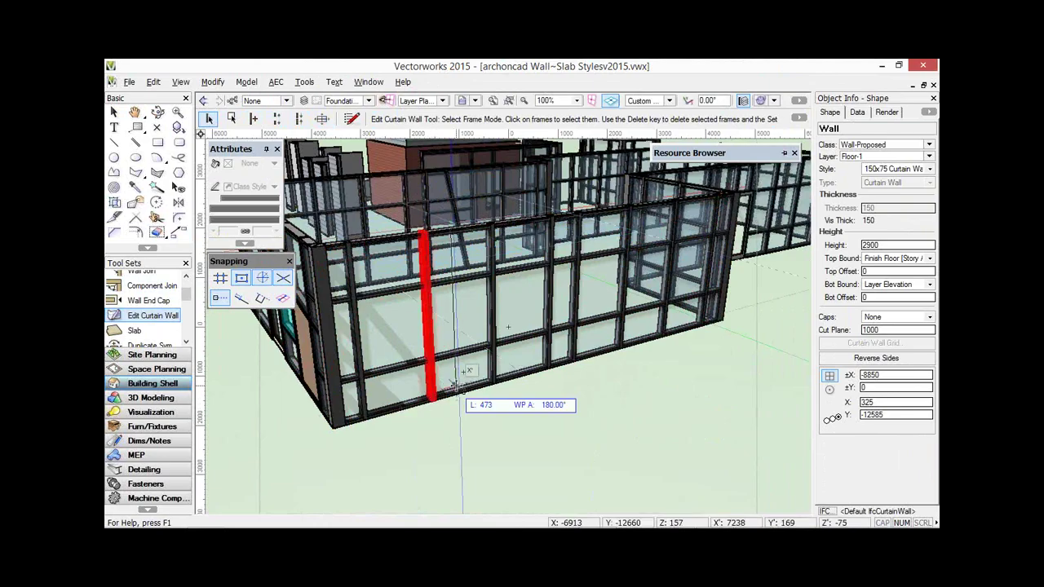
type("200")
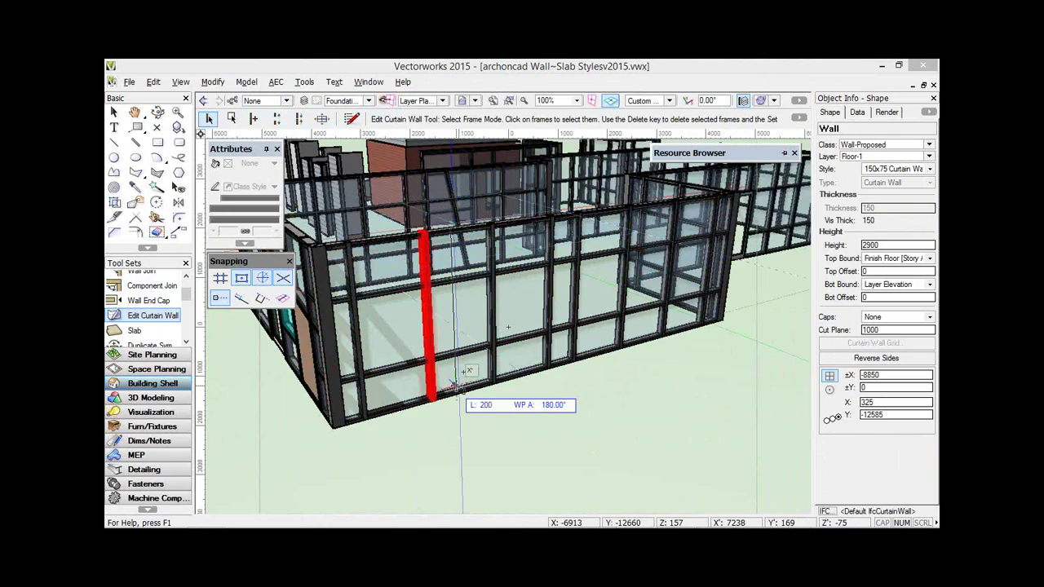
key("Return")
left_click(457, 390)
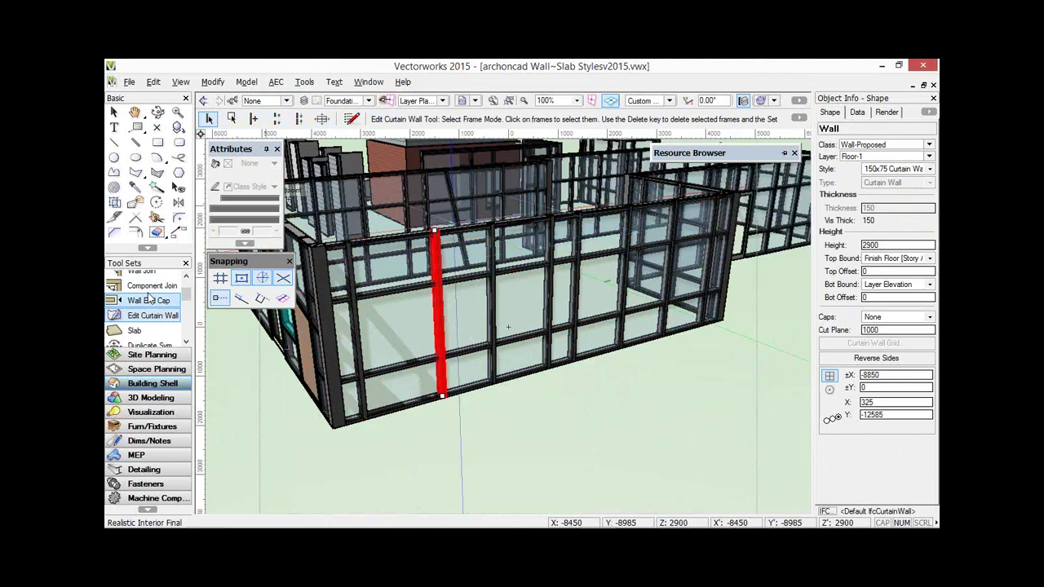
- Draw an unstyled round wall with a radius of about 4950 on the ground in front of the long curtain wall
scroll(150, 298, "up", 3)
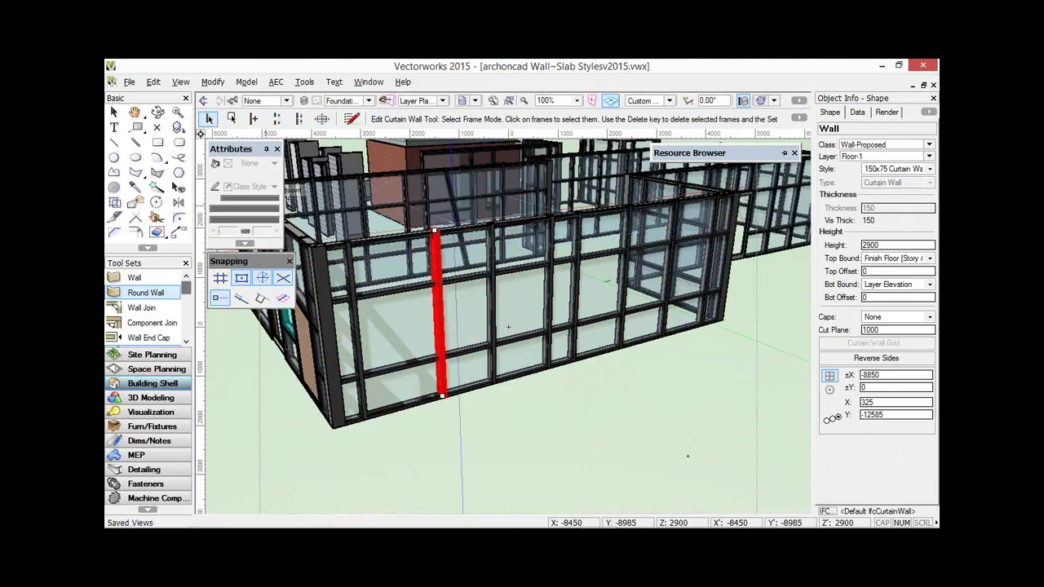
left_click(601, 411)
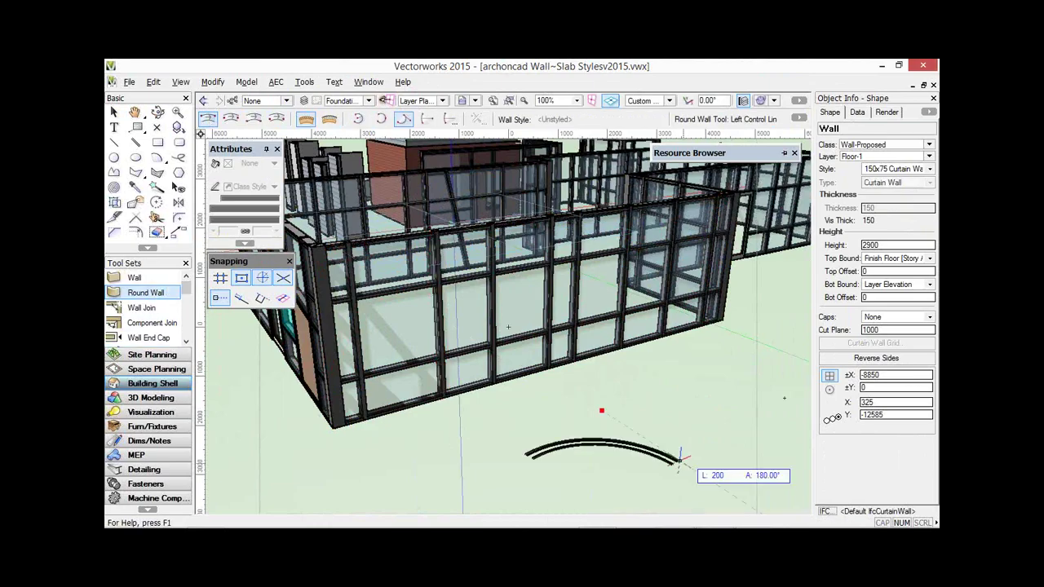
left_click(785, 408)
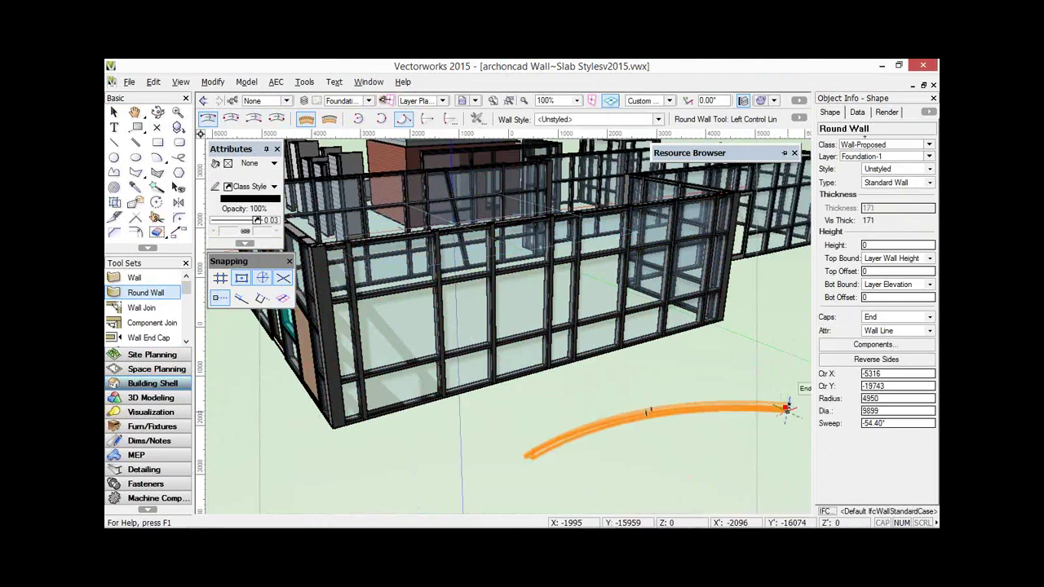
- Replace the round wall's style with 150x75 Curtain Wall, and delete the wall
left_click(929, 170)
left_click(895, 193)
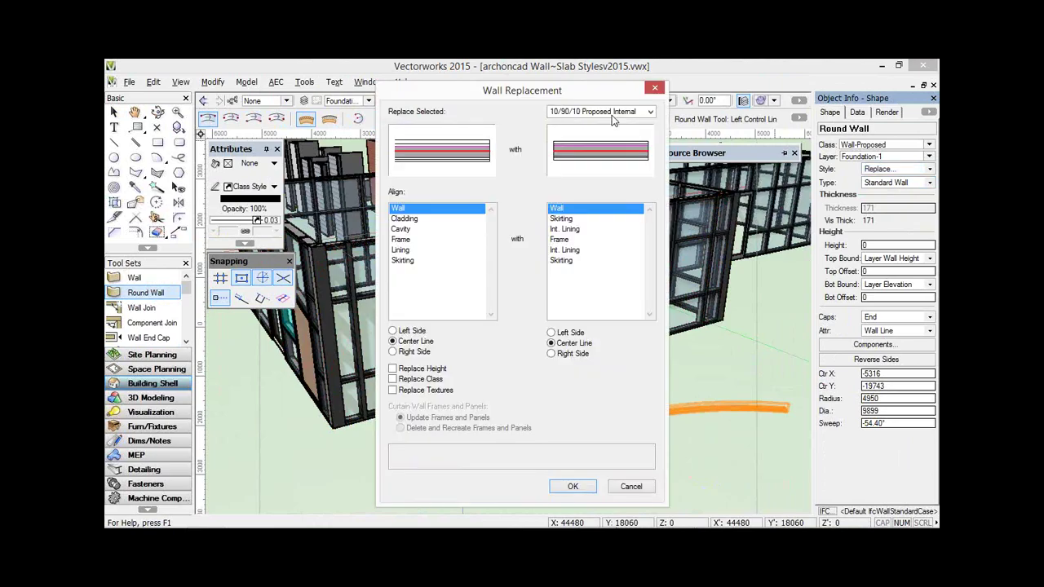
left_click(651, 111)
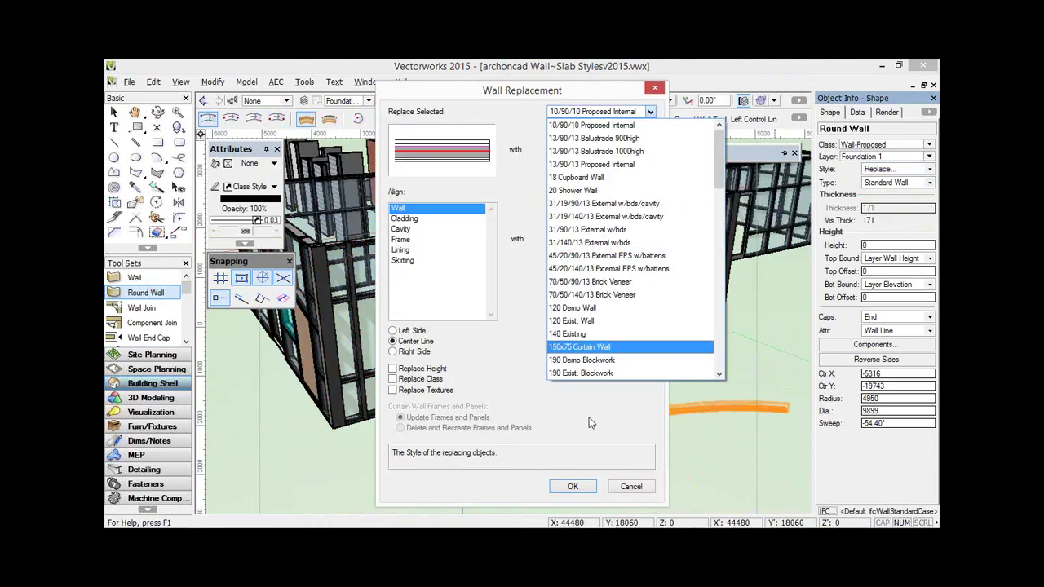
left_click(595, 346)
left_click(571, 485)
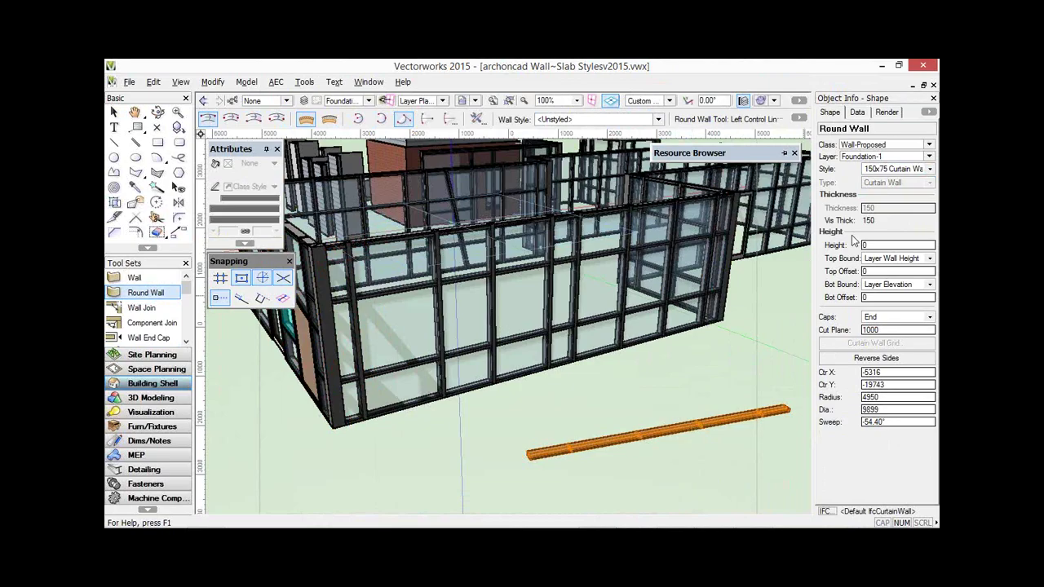
key("Delete")
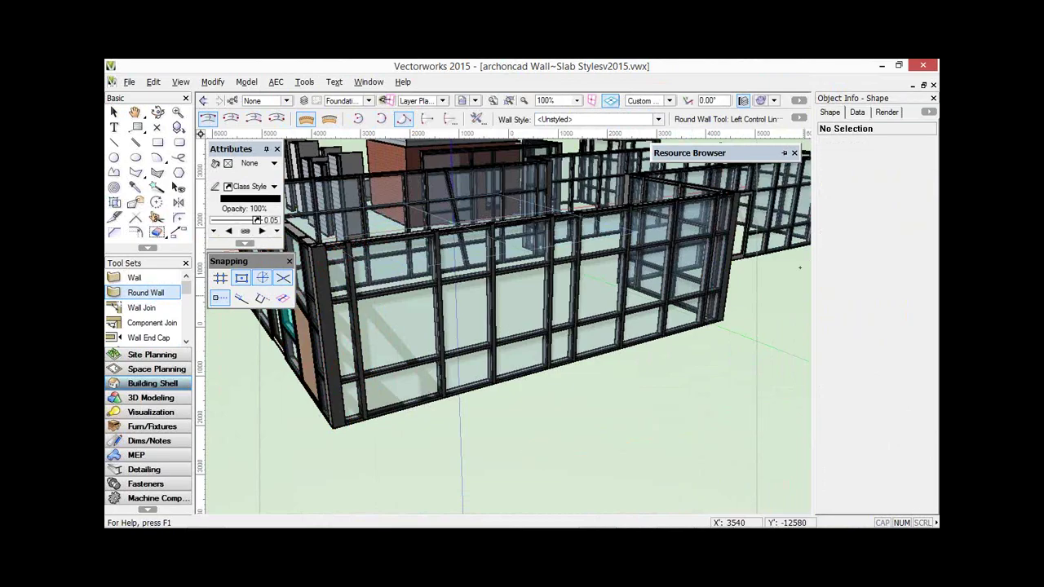
- Draw a round wall in the 150x75 Curtain Wall style, radius about 4270, in front of the long curtain wall
left_click(582, 120)
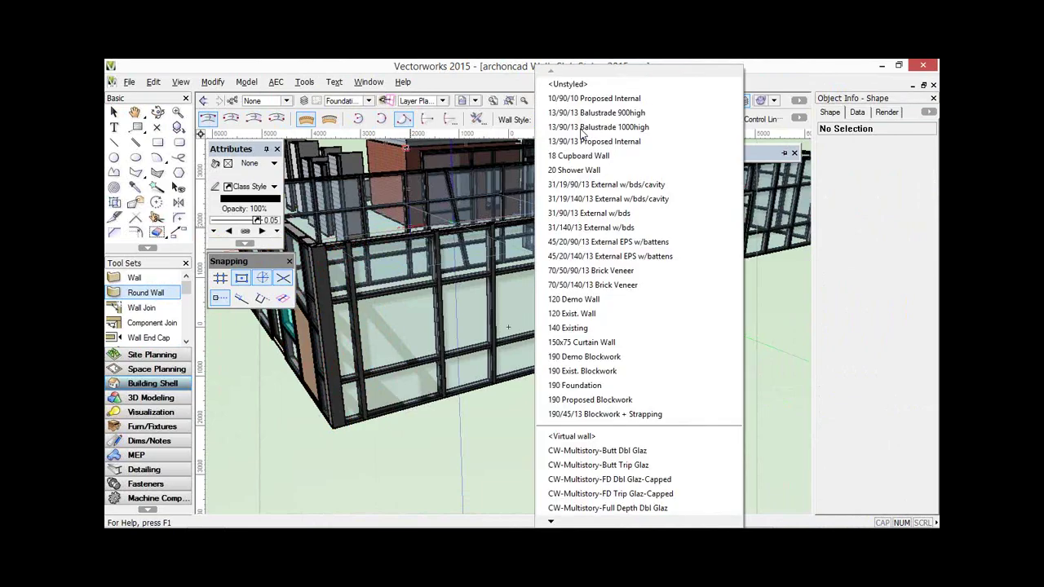
left_click(563, 342)
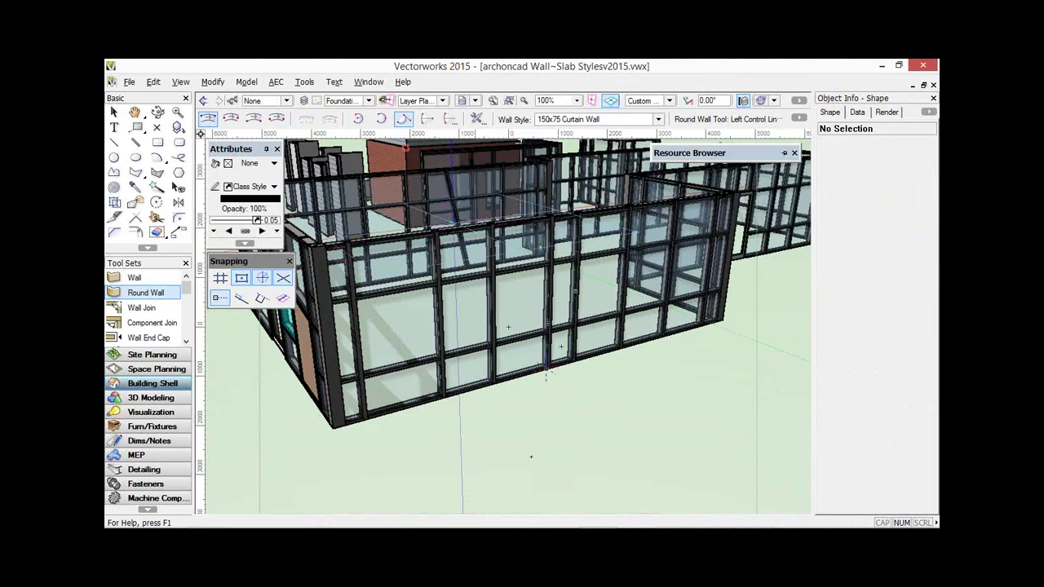
left_click(531, 457)
left_click(738, 405)
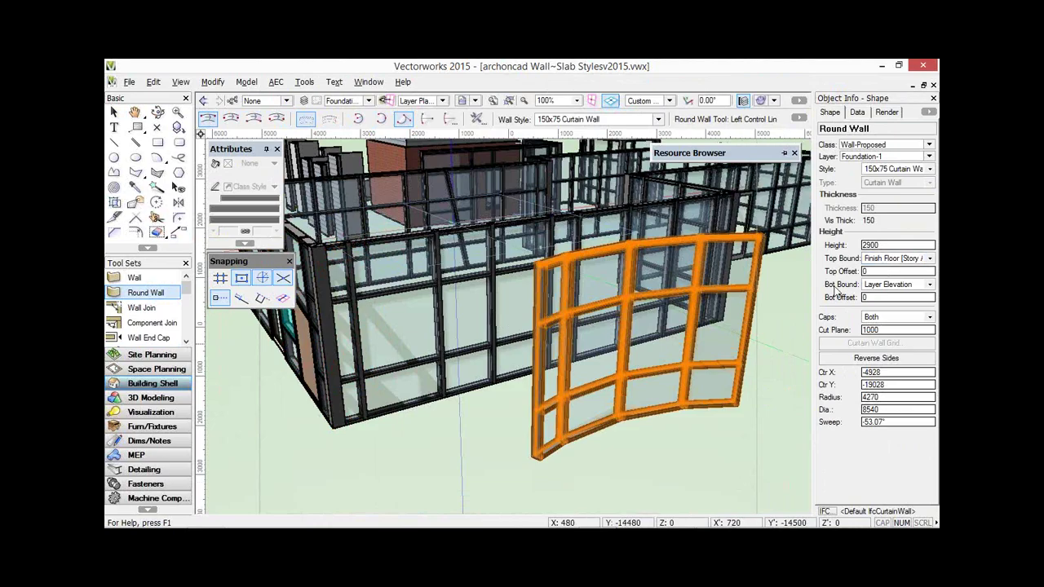
left_click(115, 126)
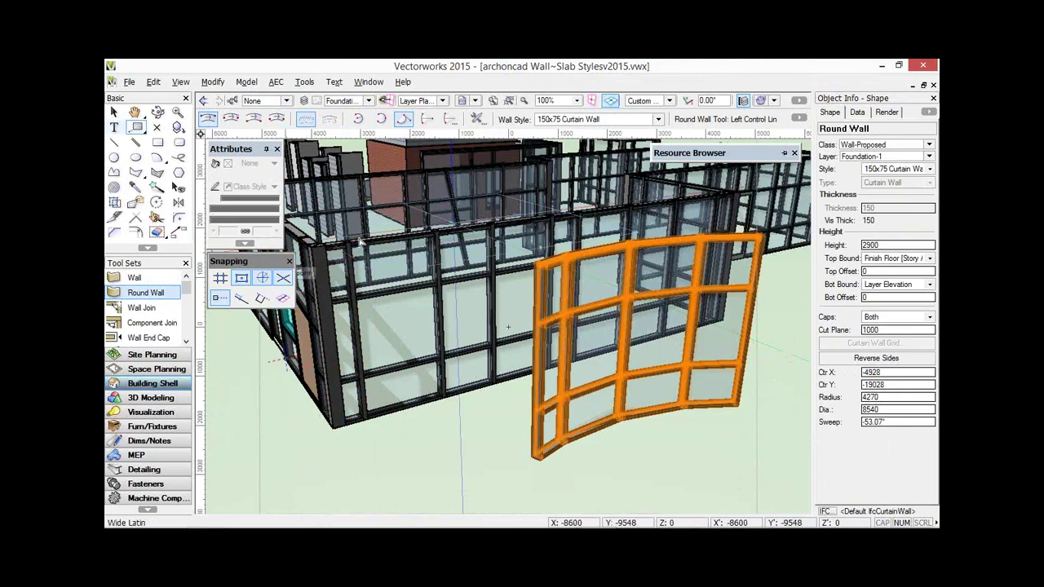
key("x")
left_click(581, 396)
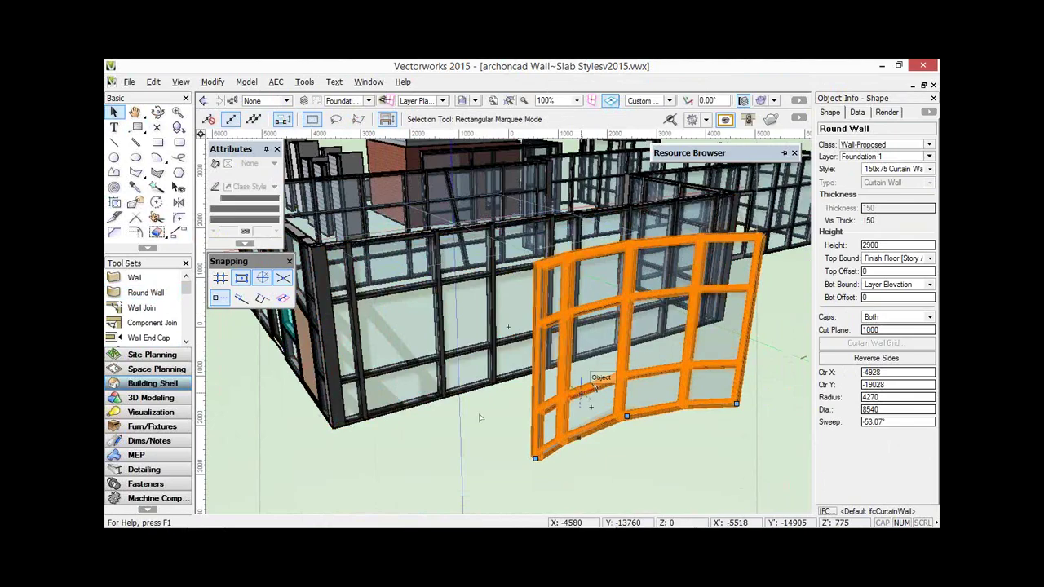
- Insert windows in the long curtain wall's first wide bay's large panel, the second bay's top panel and the third bay's bottom panel
left_click(381, 336)
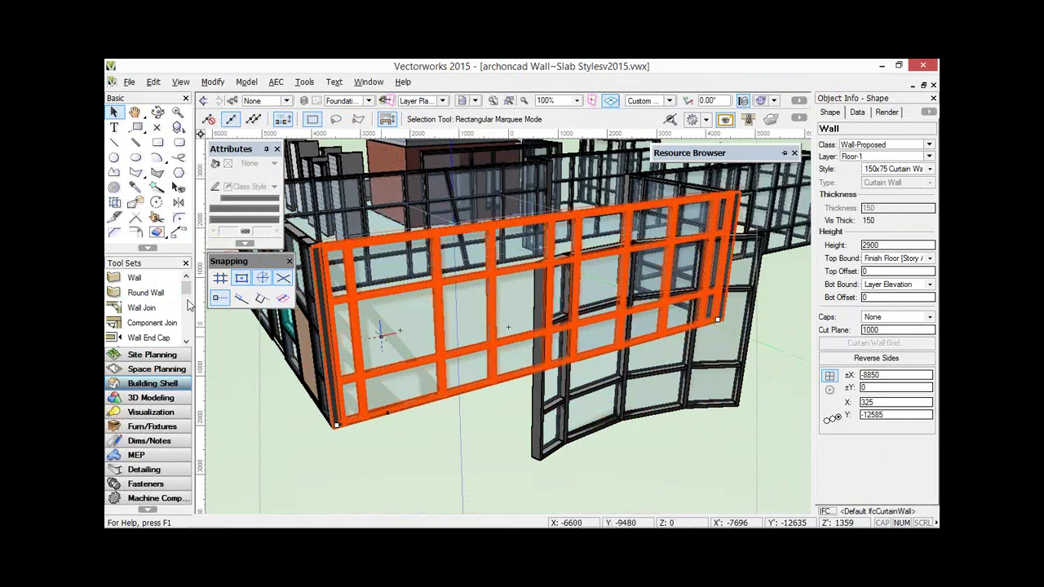
scroll(163, 310, "down", 1)
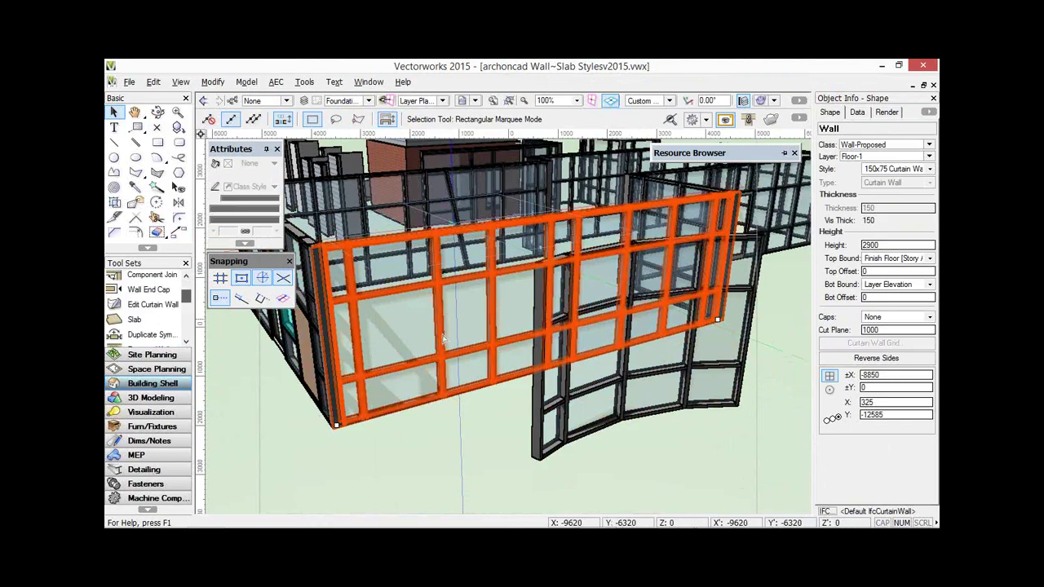
double_click(443, 337)
right_click(419, 328)
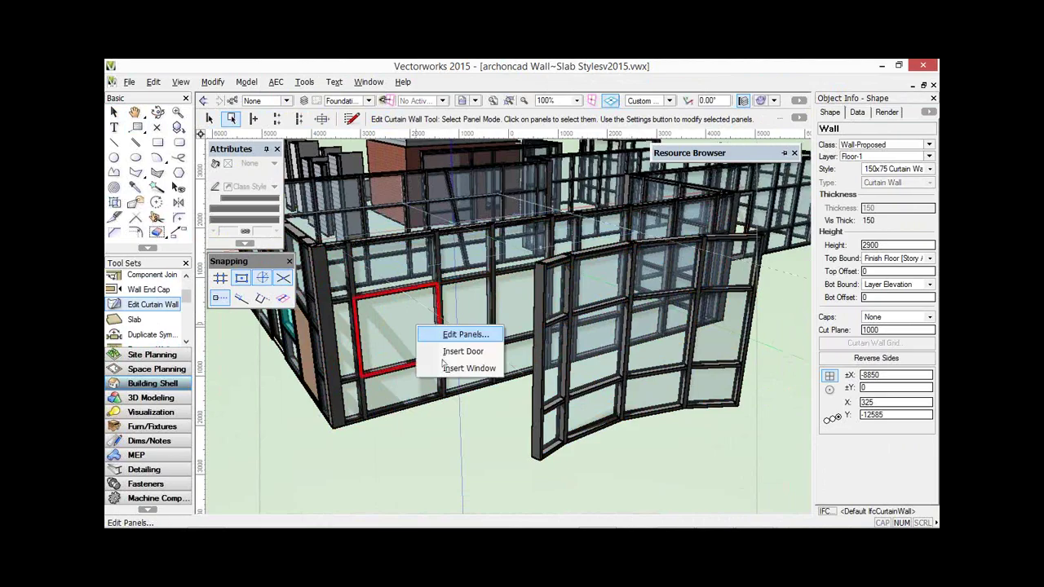
left_click(445, 367)
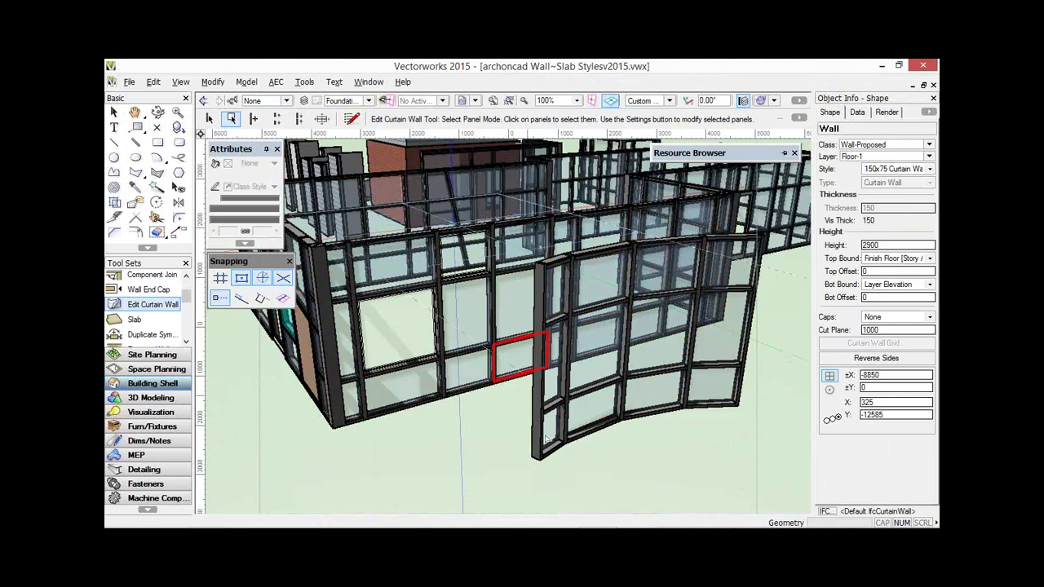
- Remove the round curtain wall standing in front of the long curtain wall
key("x")
key("ctrl+z")
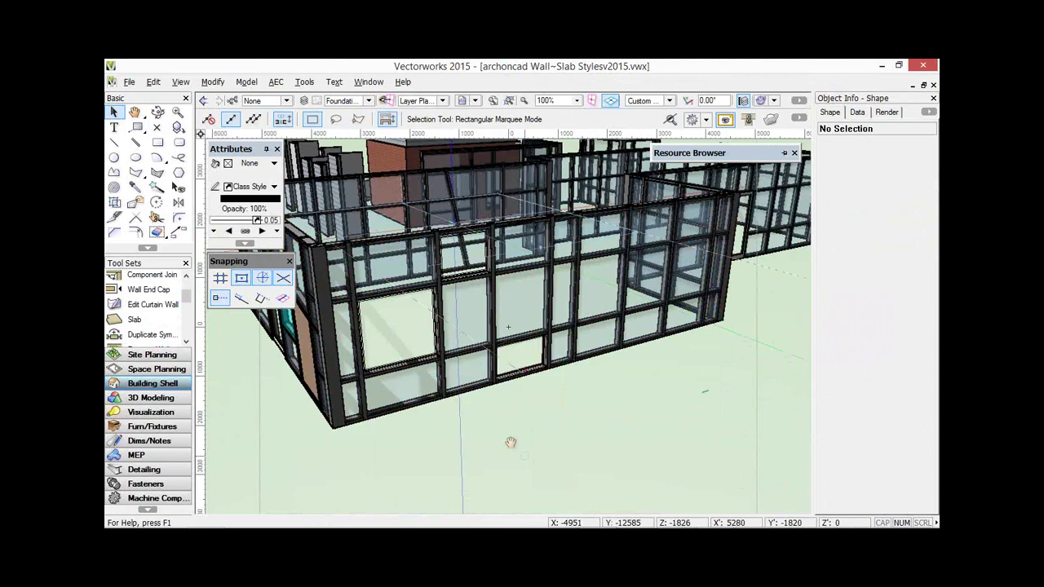
- Examine the end curtain wall with its door and textured panels, and the whole building around it
middle_click_drag(510, 443, 630, 450, "shift")
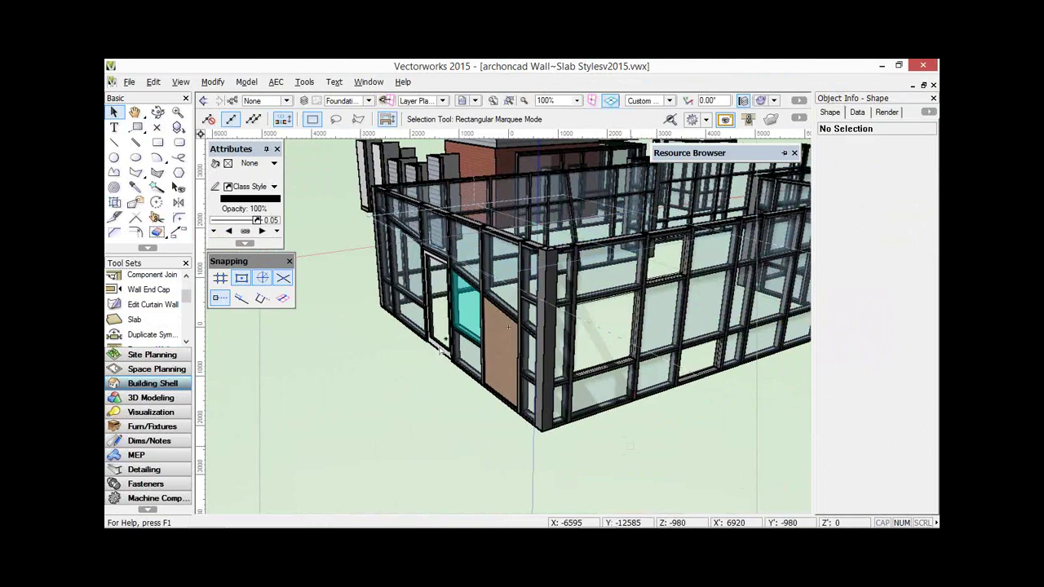
left_click(458, 285)
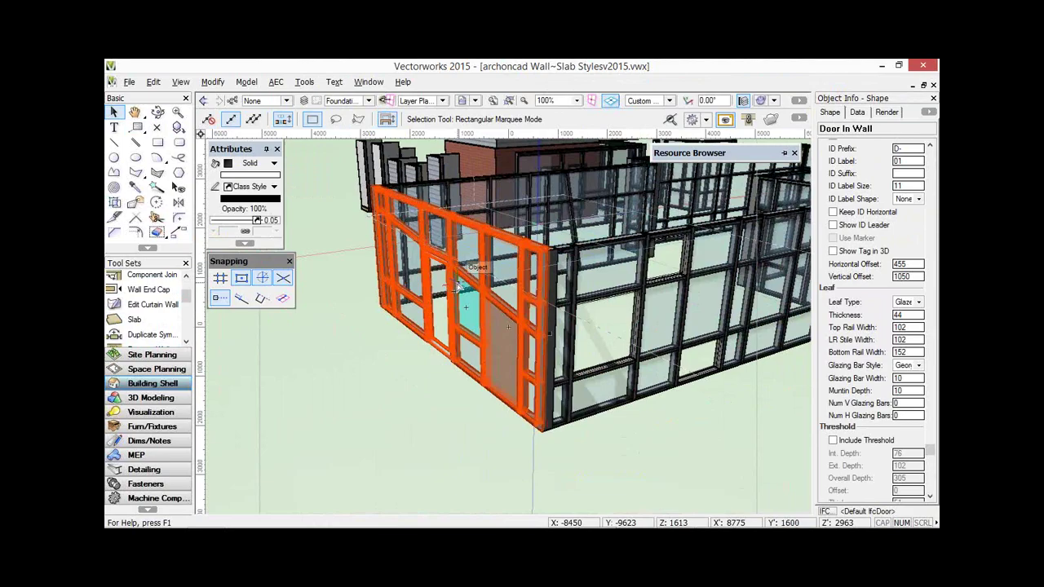
left_click(397, 431)
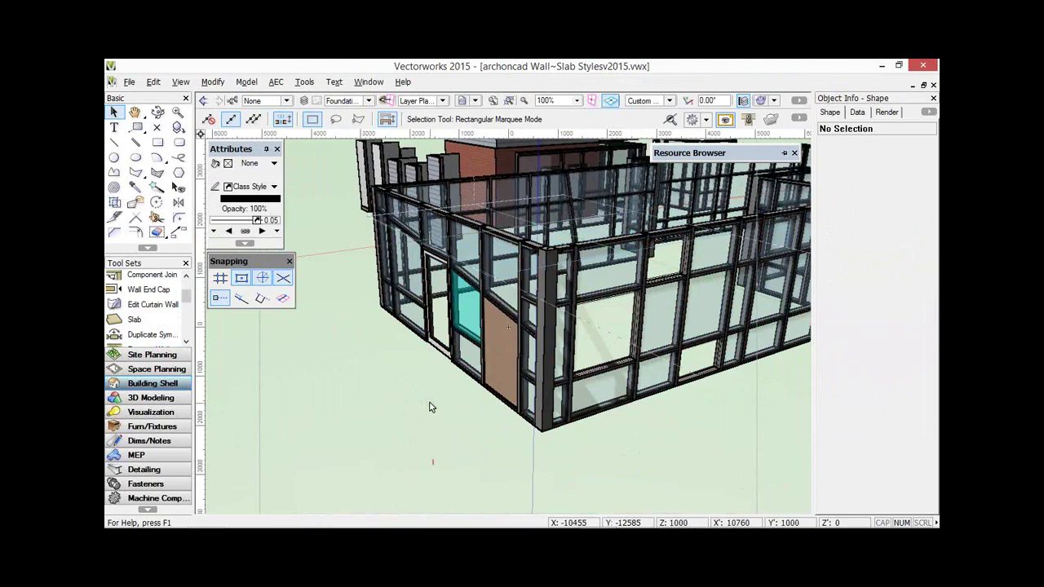
key("ctrl+shift+Left")
middle_click_drag(431, 408, 334, 337, "ctrl+shift")
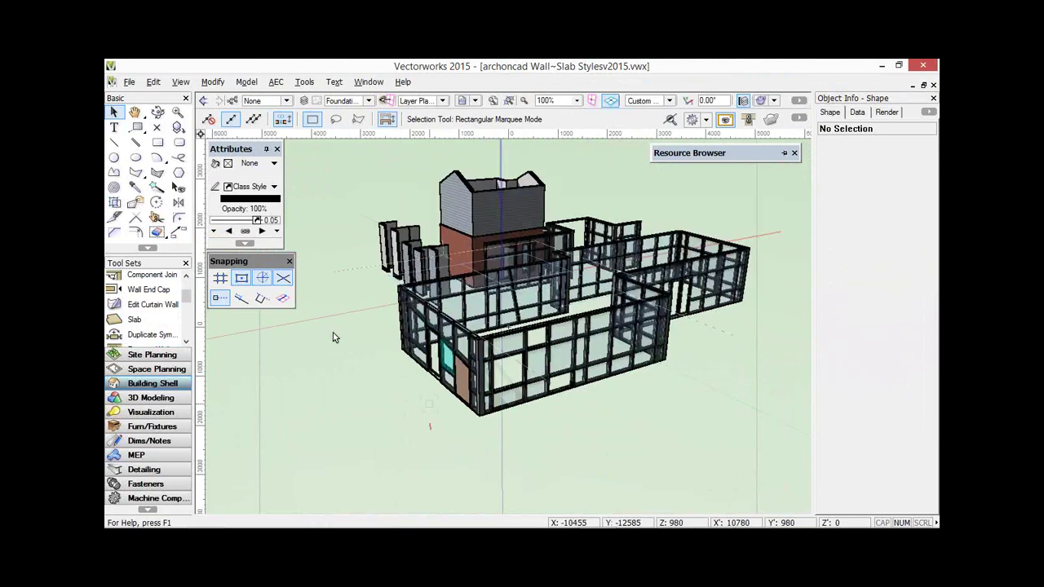
left_click(159, 112)
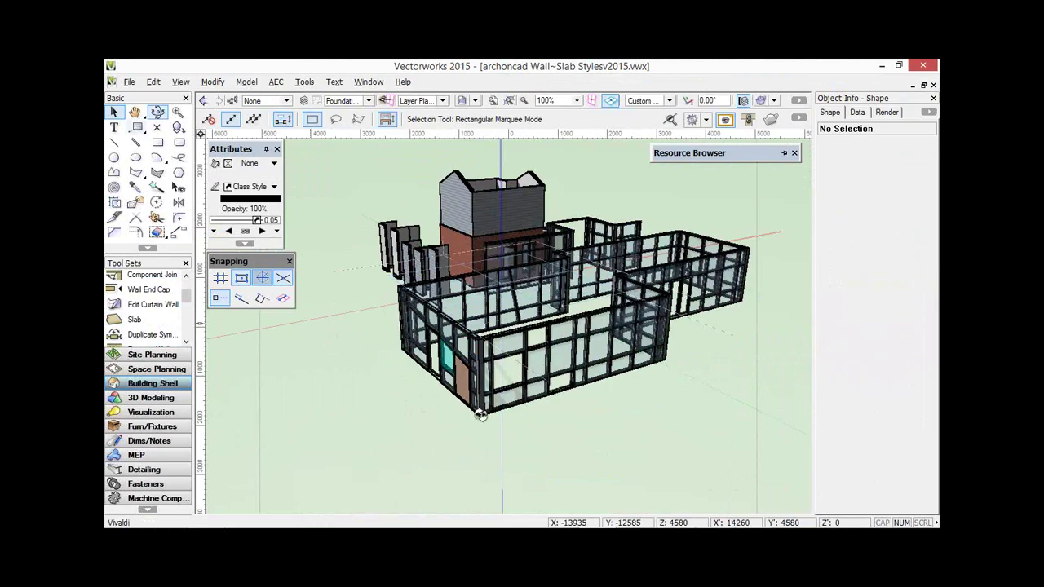
mouse_move(418, 420)
left_mouse_down()
mouse_move(373, 409)
mouse_move(417, 404)
left_mouse_up()
key("space")
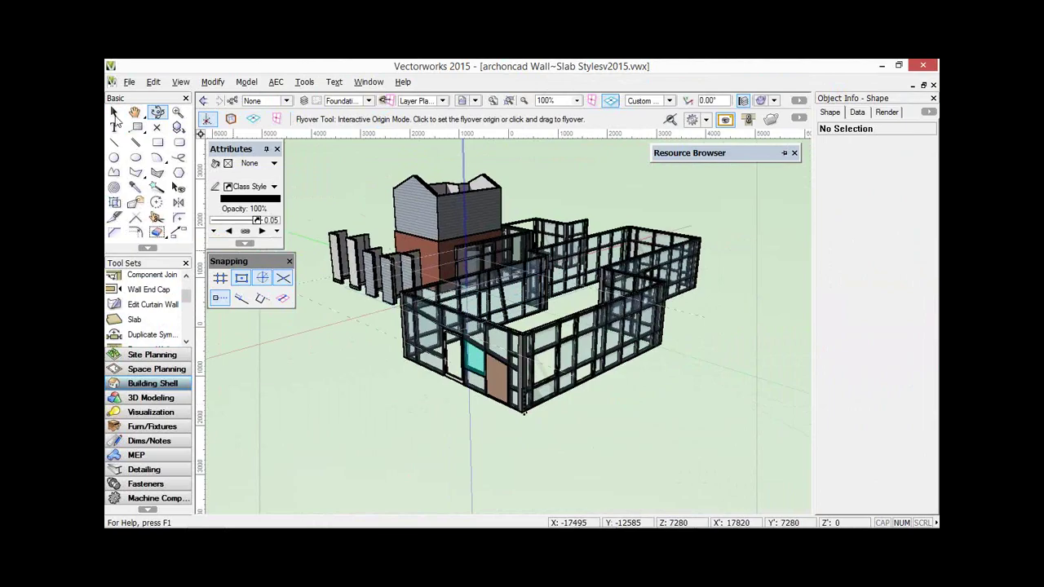
left_click(114, 112)
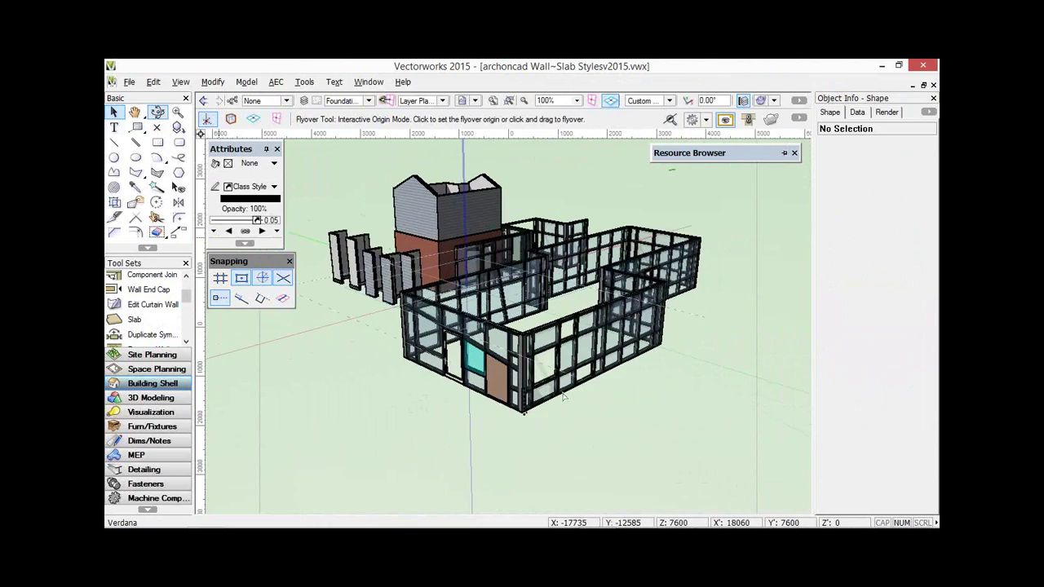
- Review the 150x75 Curtain Wall style's vertical frame settings, trying a custom depth, and leave without saving changes
scroll(563, 395, "up", 3)
right_click(564, 412)
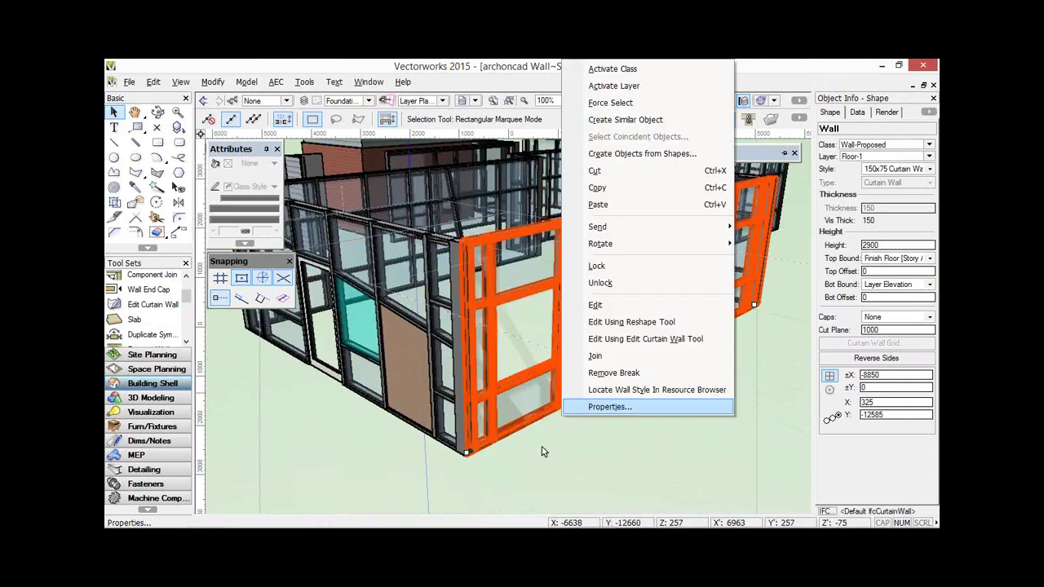
key("Escape")
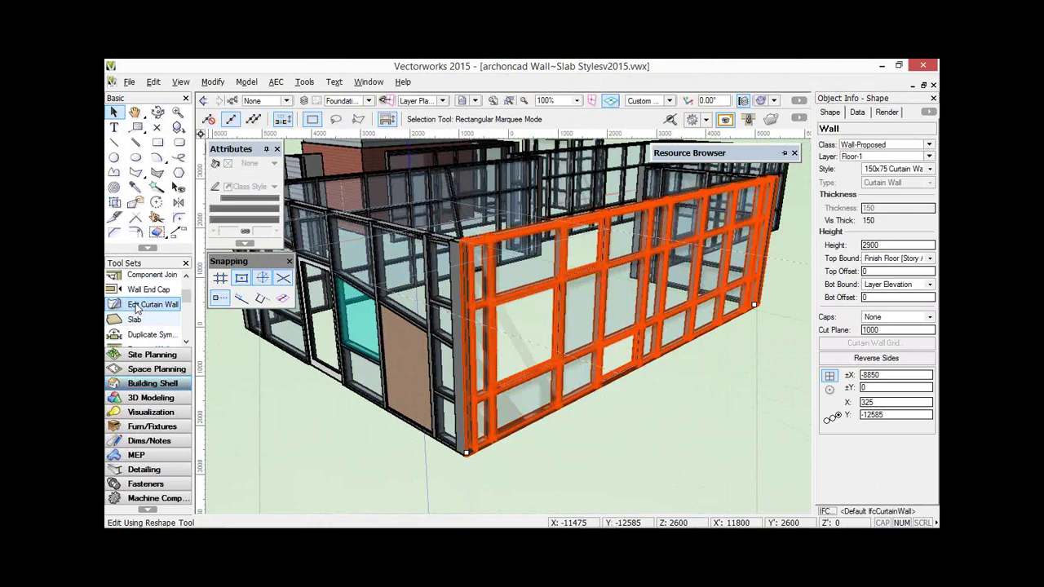
scroll(125, 283, "up", 1)
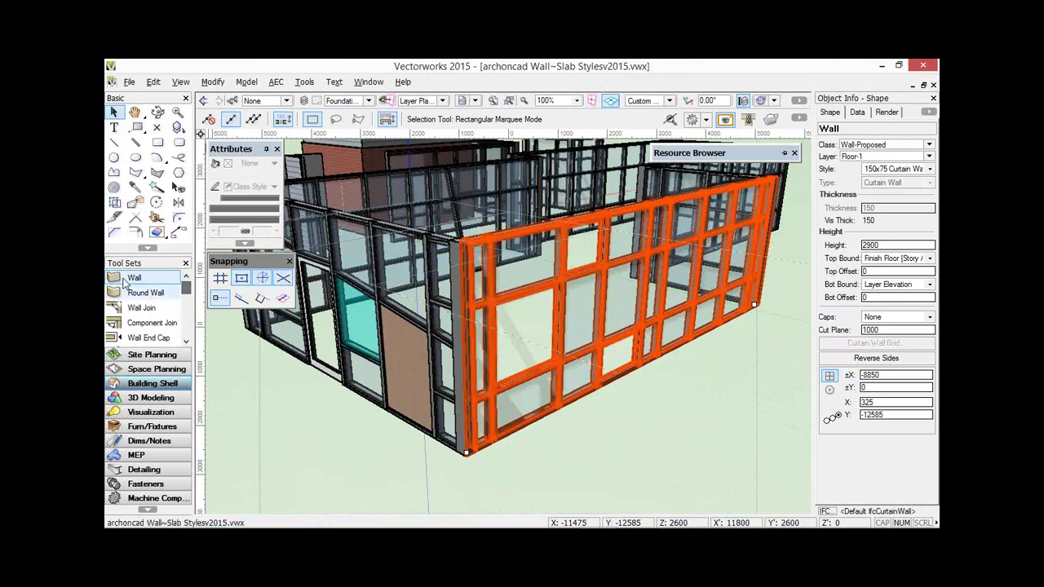
key("9")
left_click(398, 119)
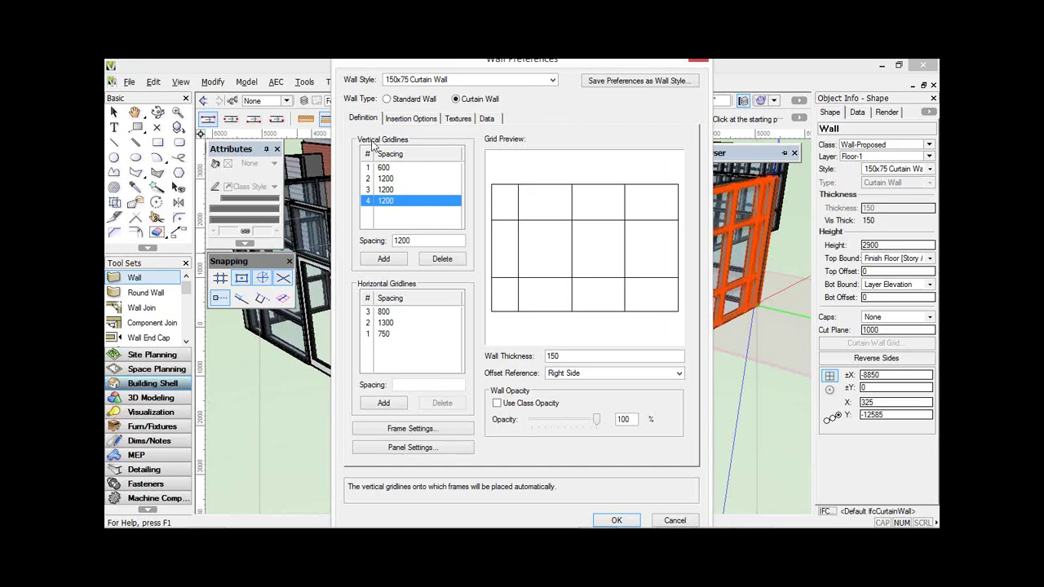
left_click(400, 432)
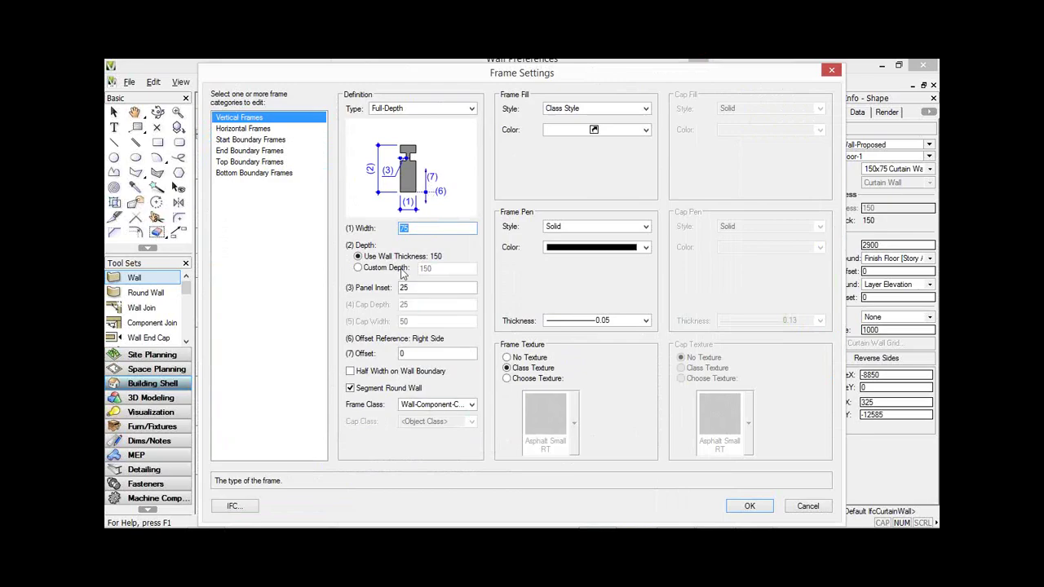
left_click(393, 271)
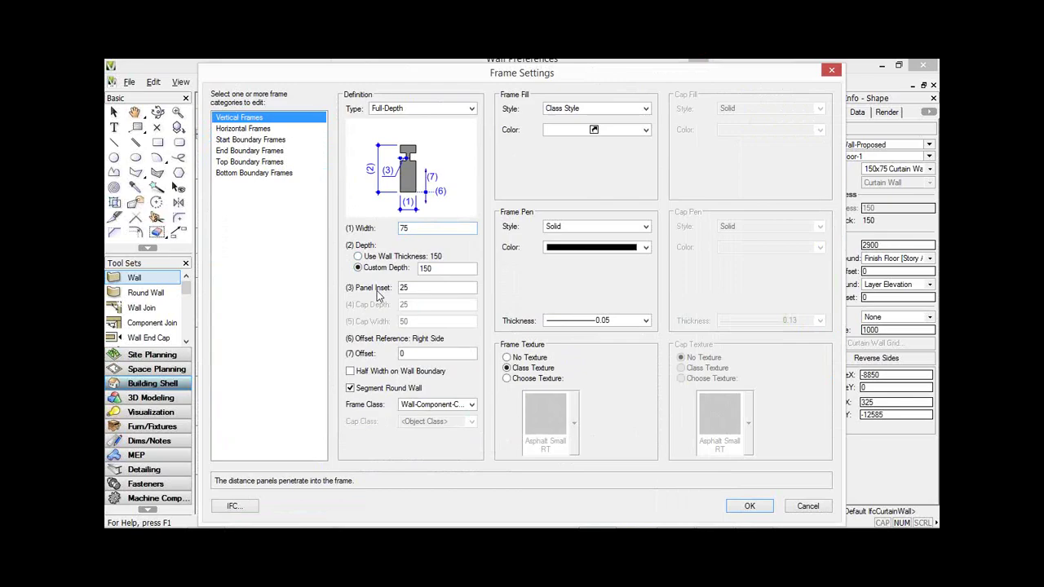
left_click(808, 506)
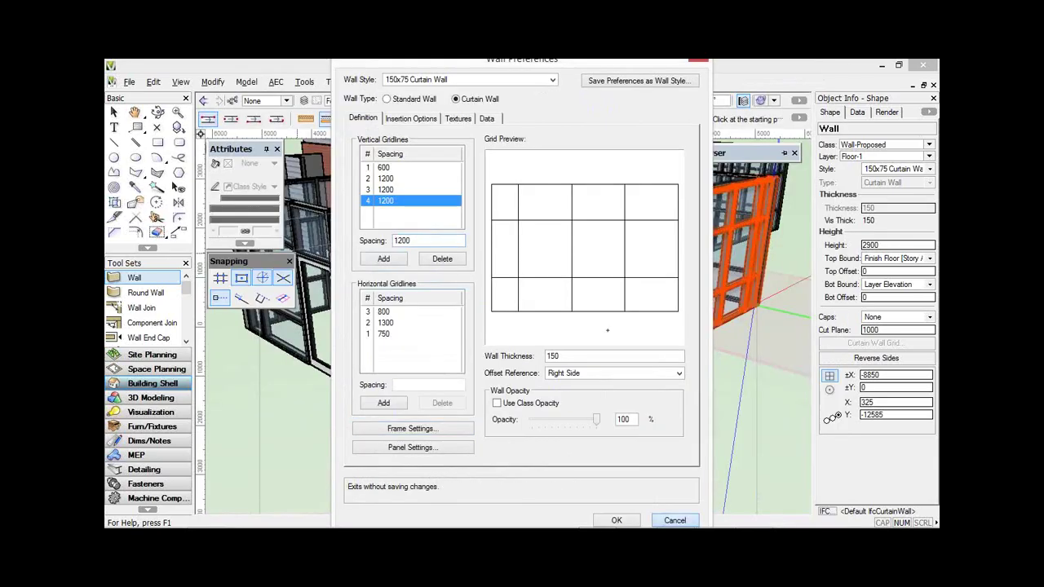
left_click(675, 521)
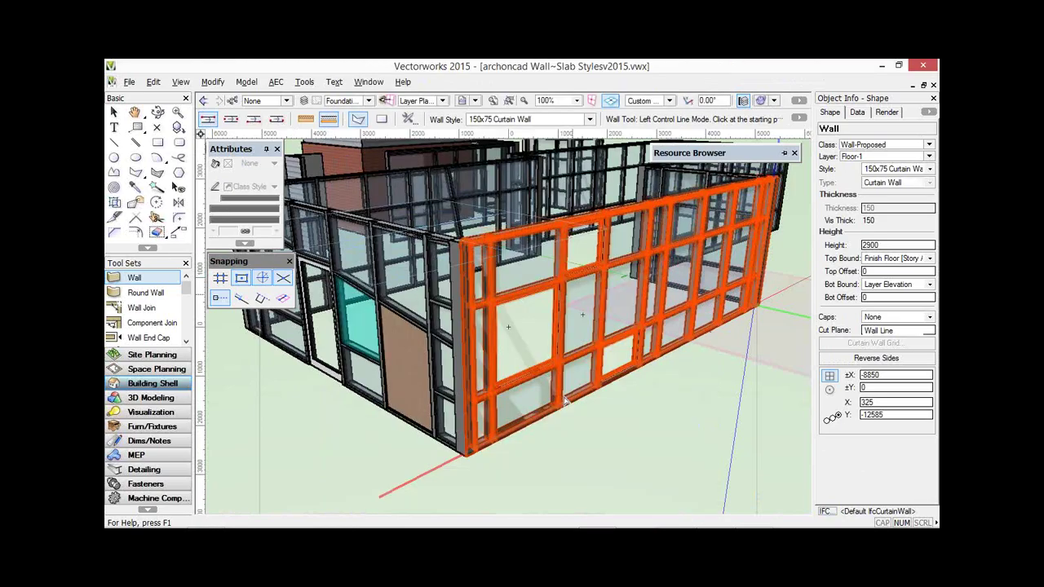
- Inspect the window in the long curtain wall's first wide bay and the end curtain wall's teal and door panels with Edit Curtain Wall
key("x")
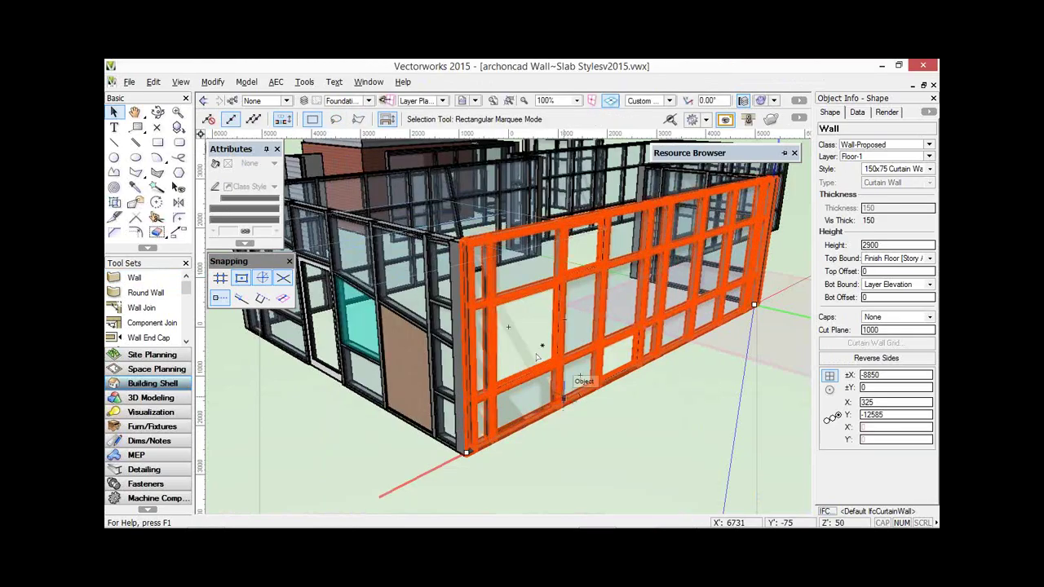
left_click(536, 356)
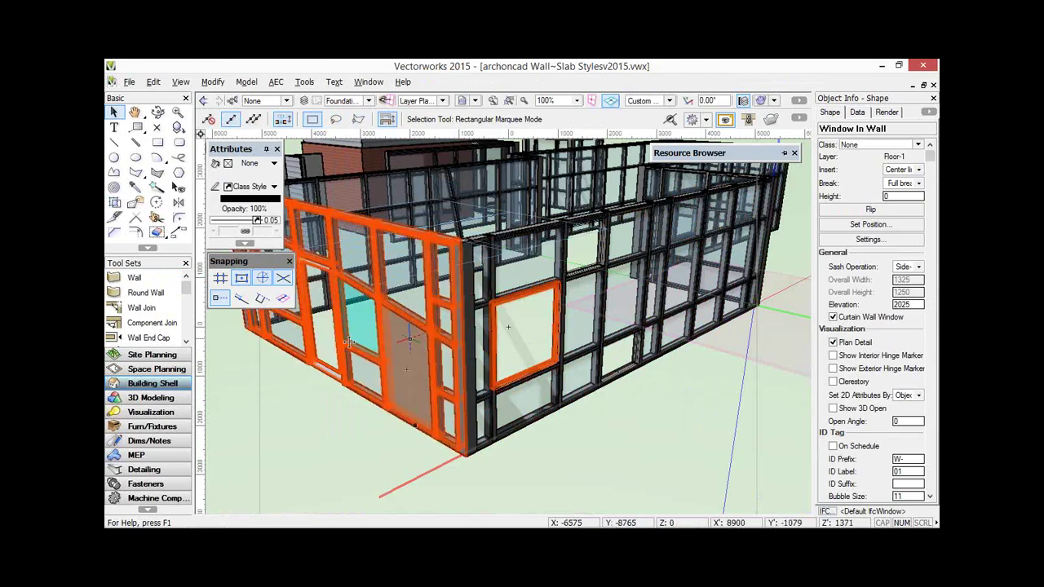
left_click(358, 319)
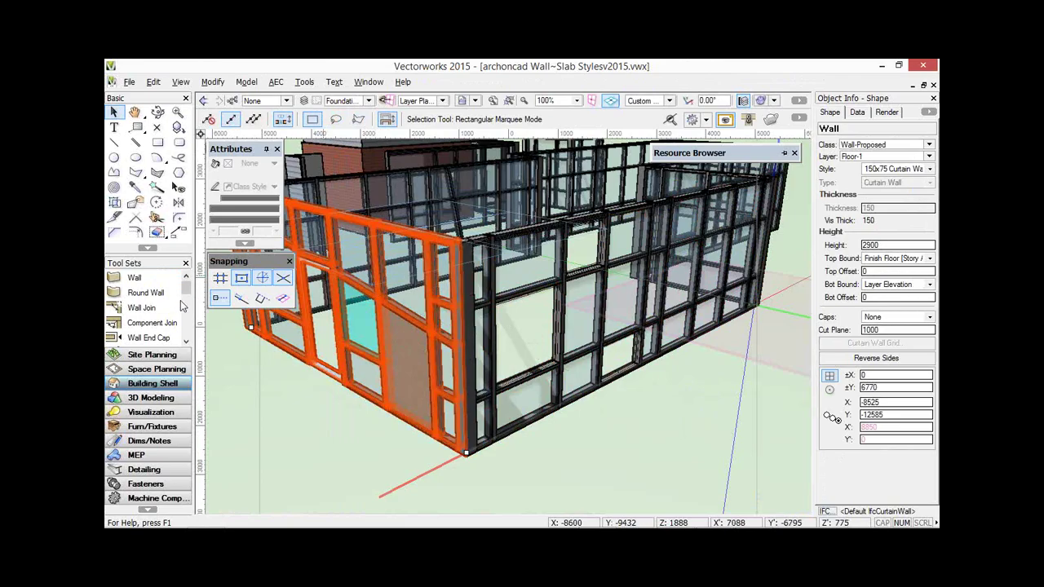
scroll(183, 305, "down", 1)
left_click(183, 305)
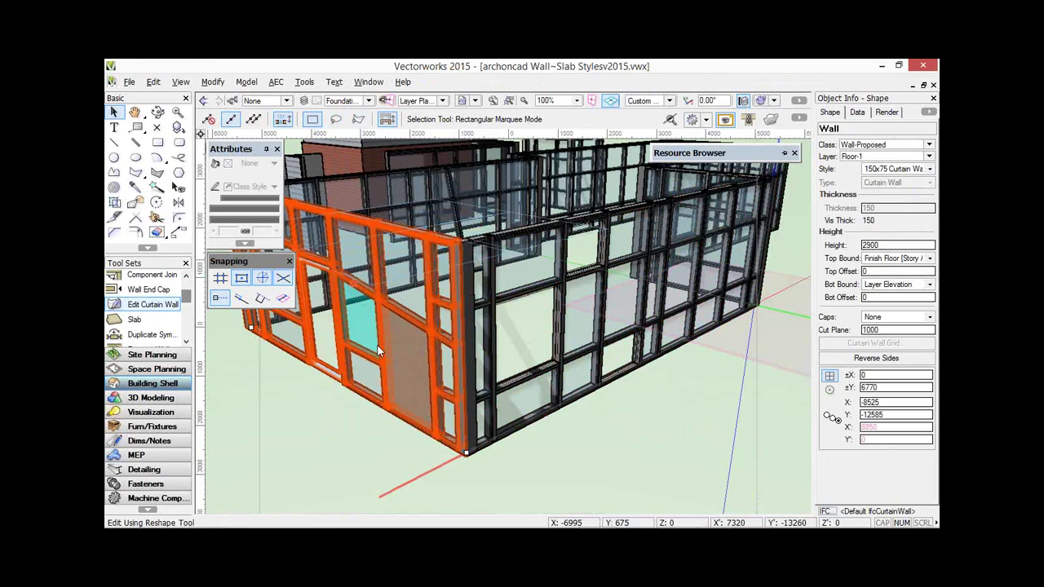
left_click(377, 344)
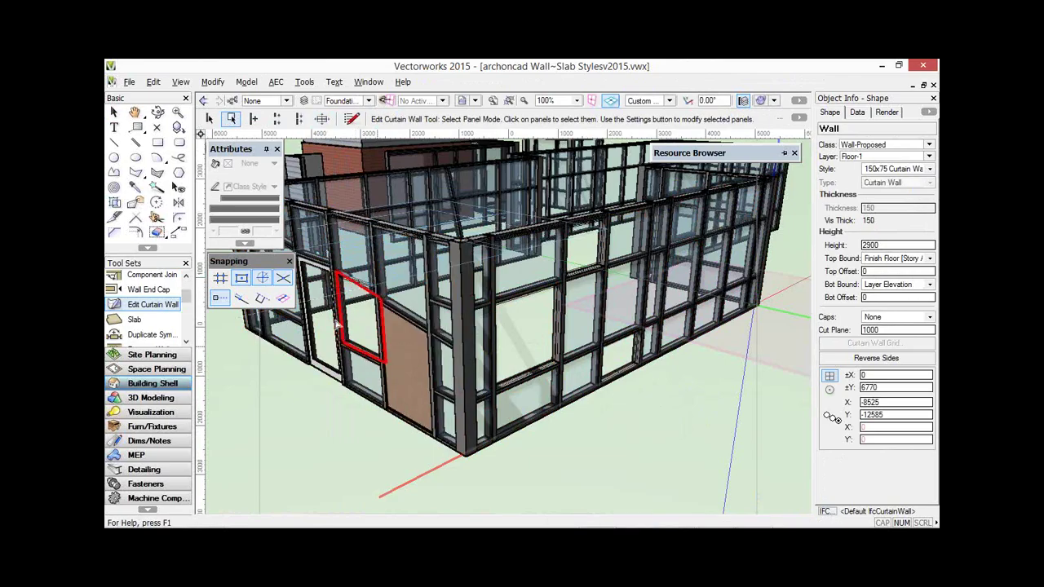
scroll(336, 324, "up", 3)
scroll(336, 325, "up", 2)
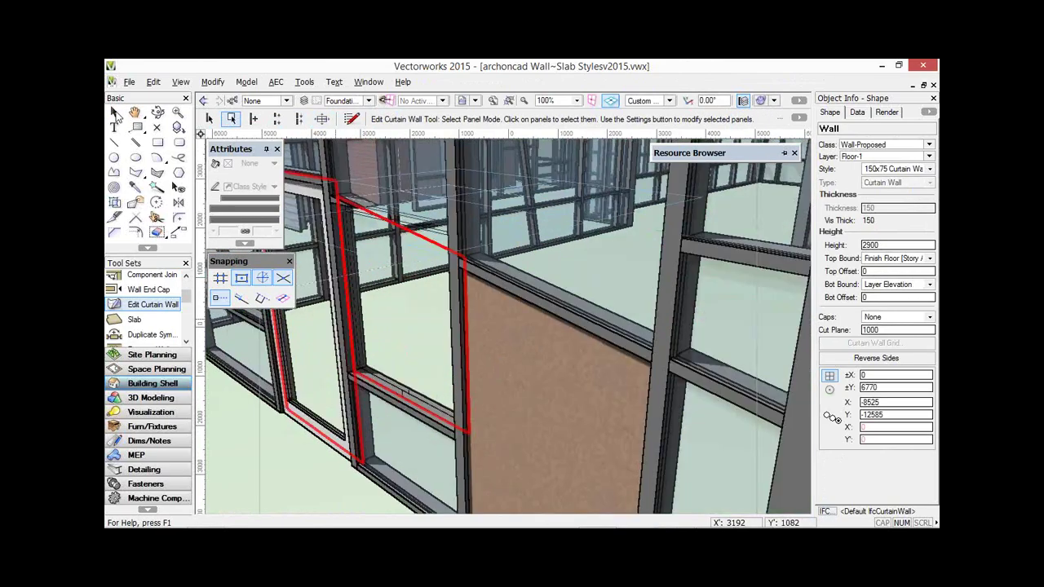
left_click(115, 114)
key("x")
key("x")
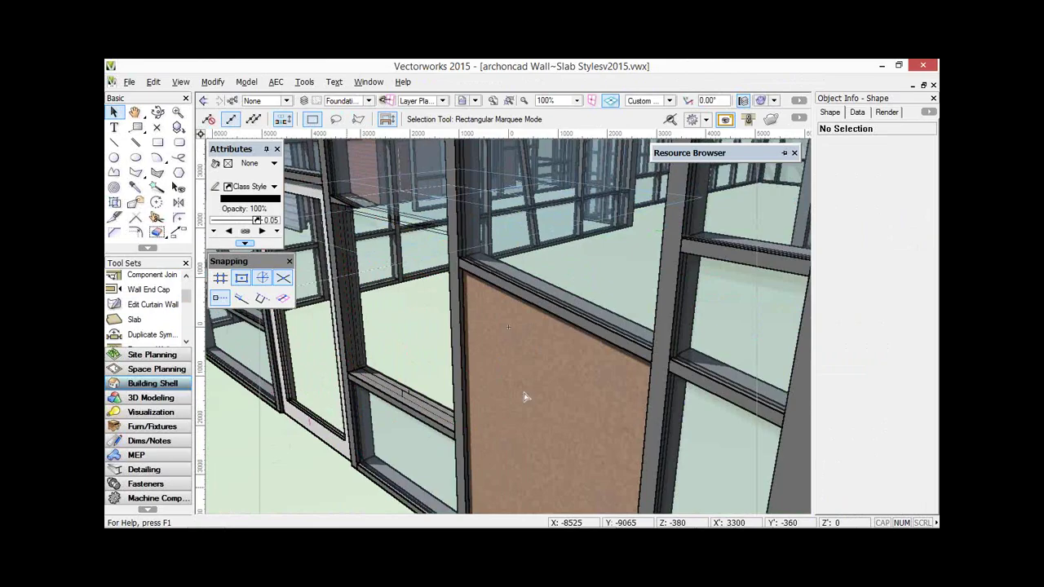
- Draw two connected walls in the CW-Multistory-Horiz Fin Dbl Glaz style, the first about 5171 long, in the open area beside the end curtain wall
scroll(526, 397, "down", 5)
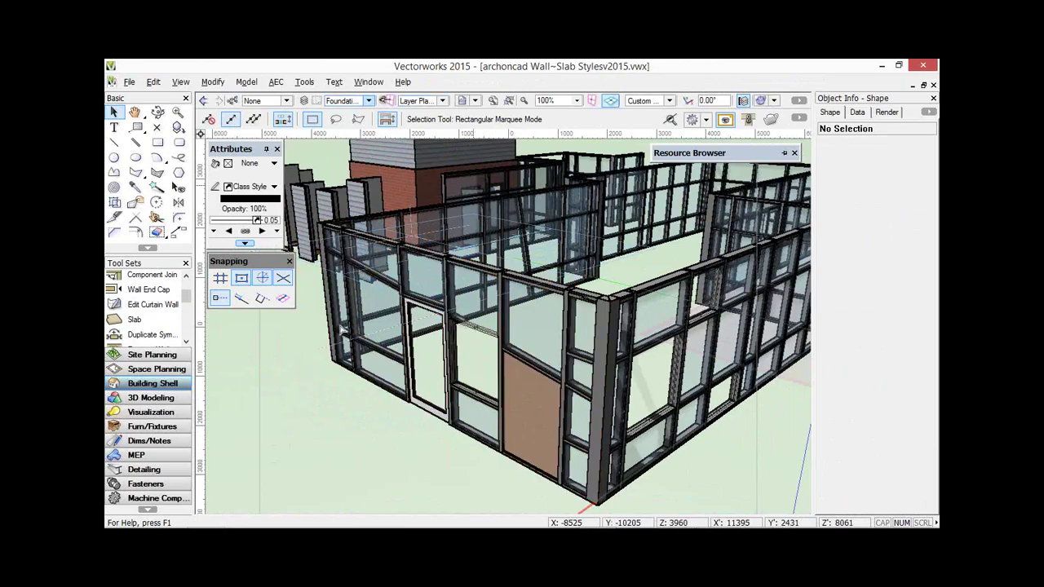
middle_click_drag(579, 366, 574, 361, "shift")
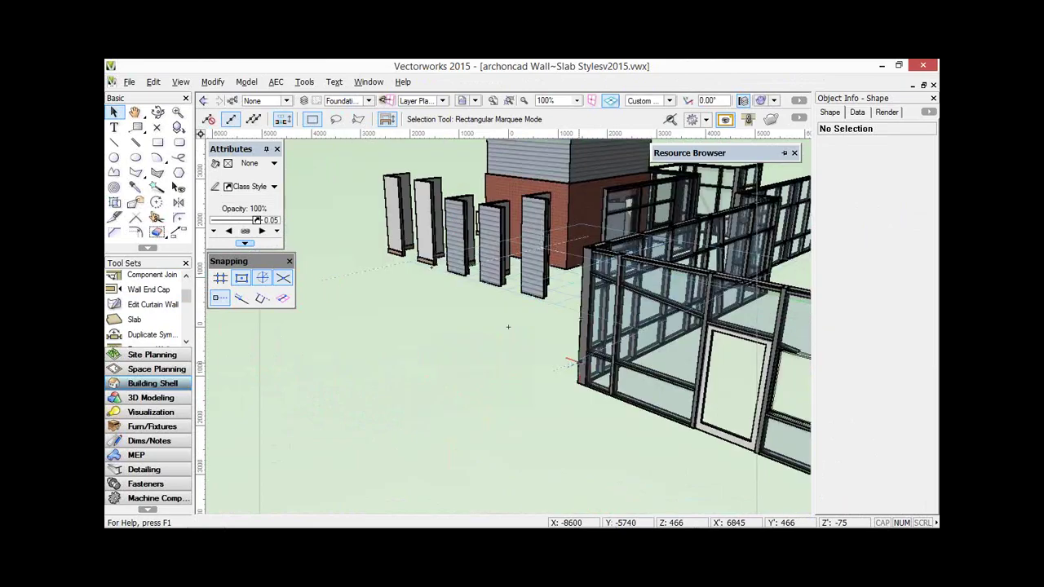
key("9")
left_click(522, 119)
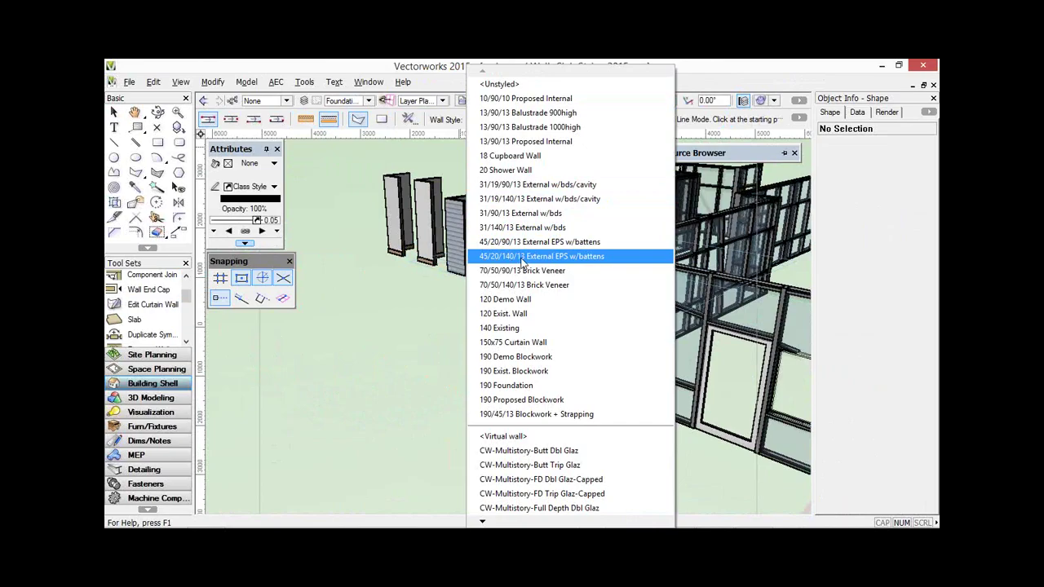
left_click(482, 522)
scroll(482, 522, "down", 3)
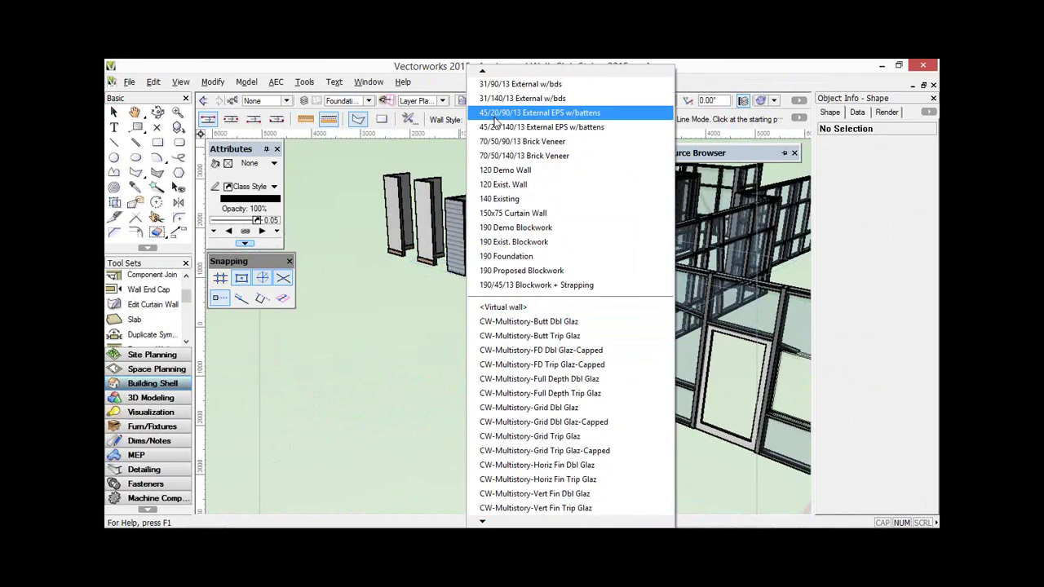
left_click(535, 465)
left_click(339, 376)
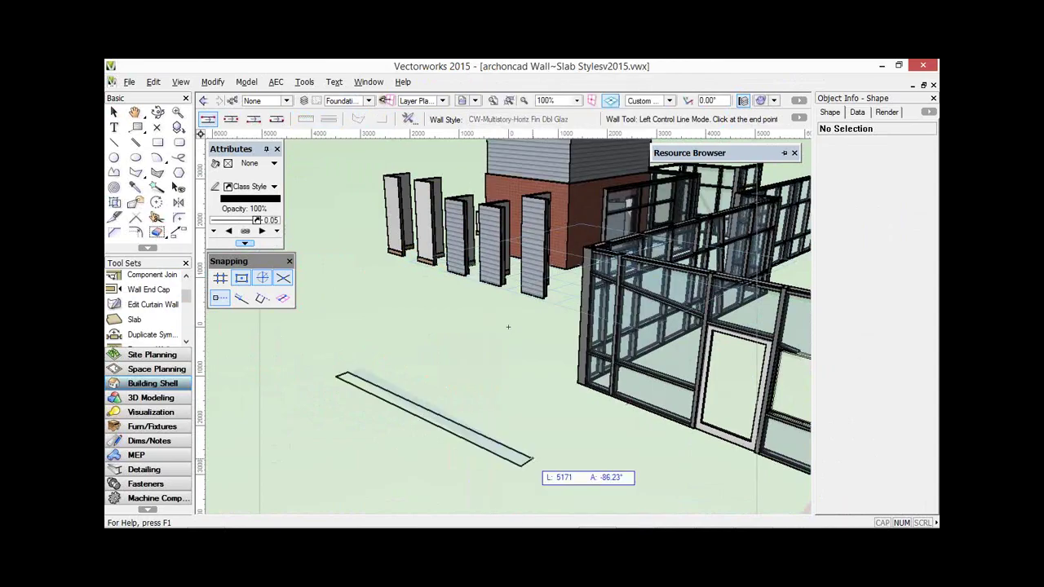
left_click(531, 459)
double_click(633, 476)
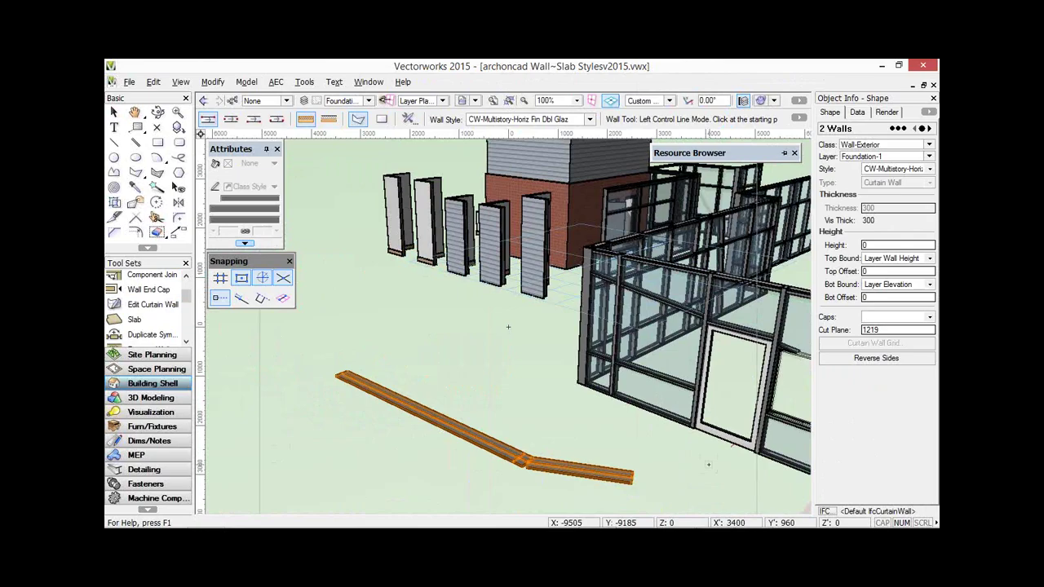
- Set the height of the two new curtain walls to 2500
left_click(840, 245)
type("2")
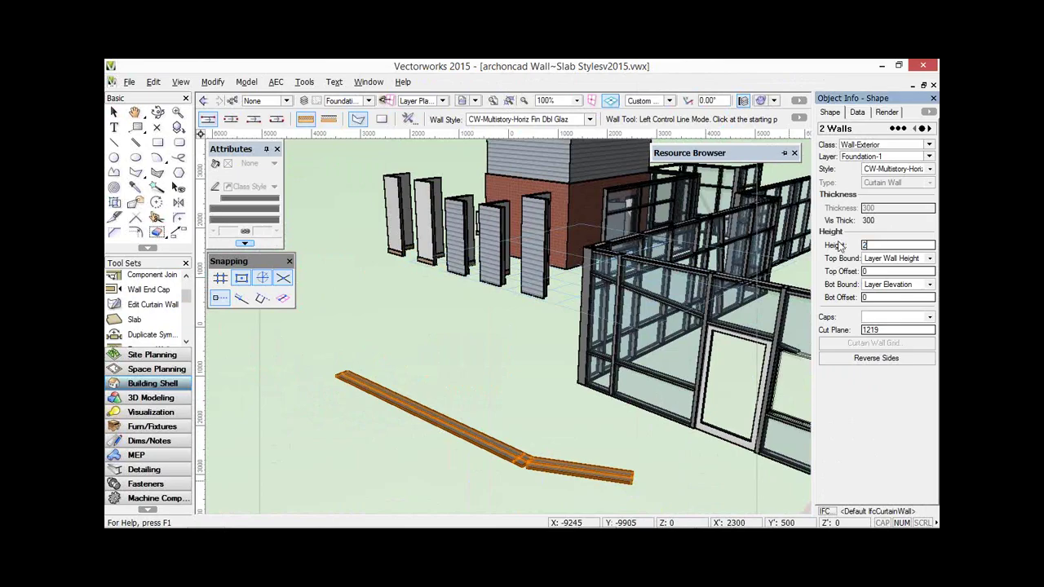
type("500")
key("Return")
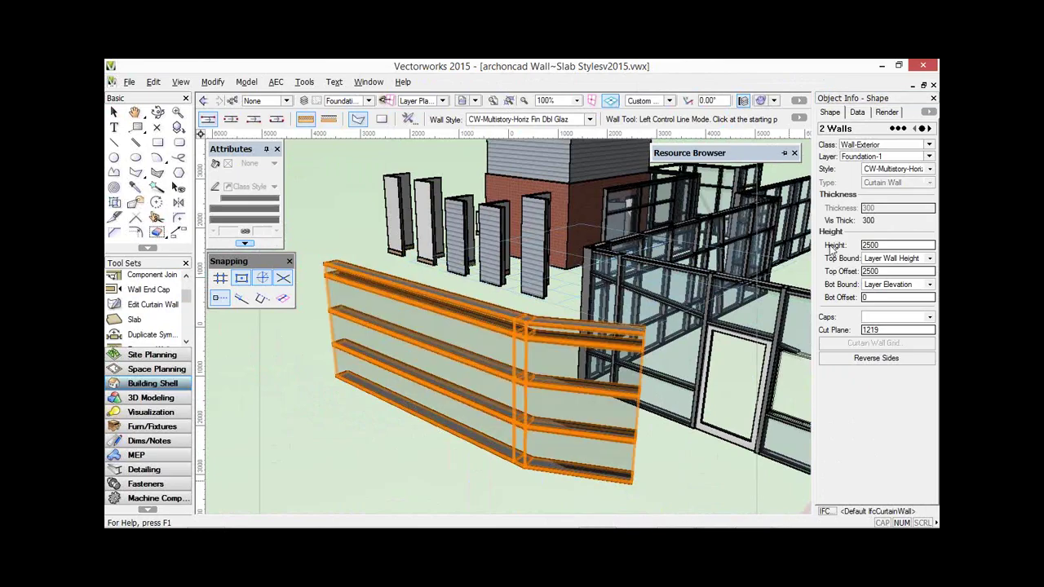
- Set the height of the two horizontal-fin curtain walls to 2900
double_click(870, 245)
type("2")
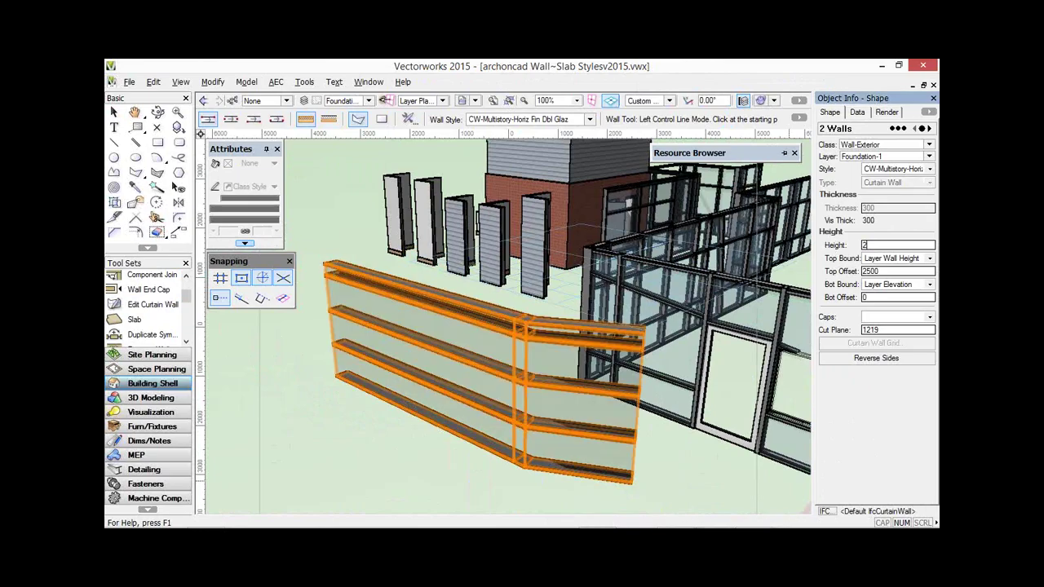
type("900")
key("Return")
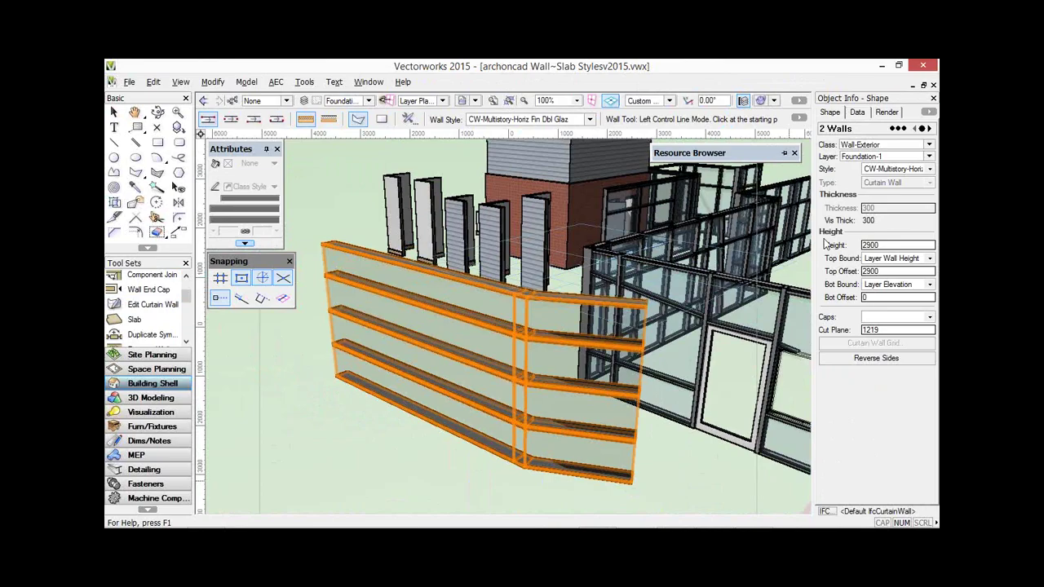
- Examine the story level markers along the foundation and slab edge, declining the document backup and clearing the selection
middle_click_drag(542, 372, 523, 343)
scroll(538, 448, "down", 2)
scroll(498, 312, "up", 5)
scroll(498, 312, "up", 3)
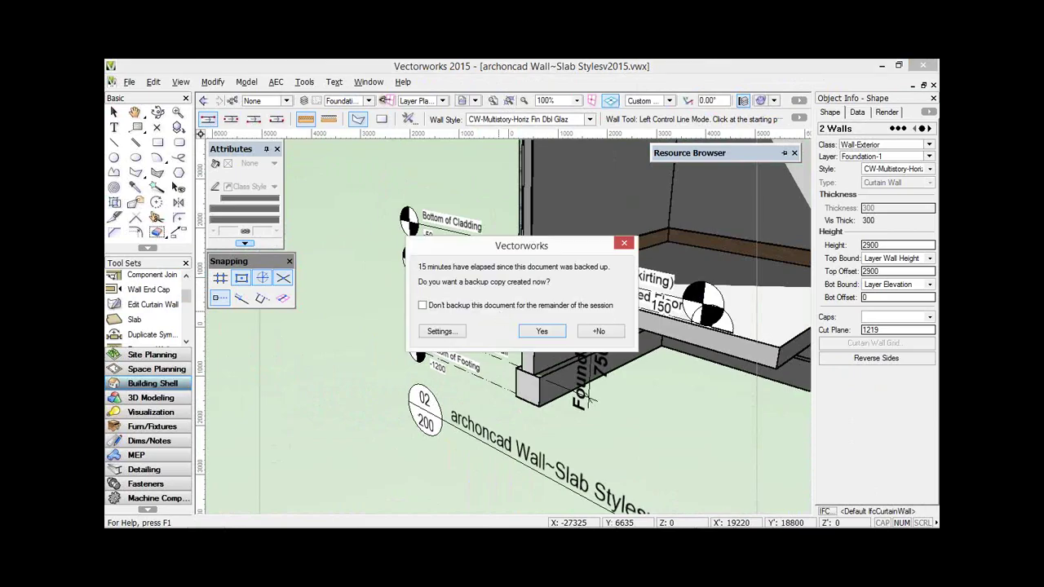
left_click(600, 332)
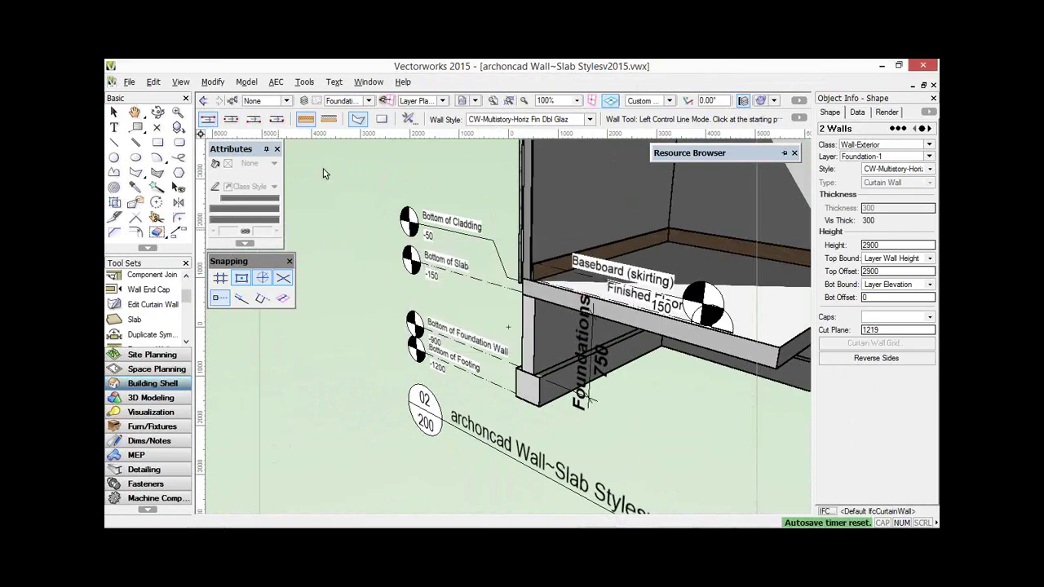
key("x")
left_click(345, 188)
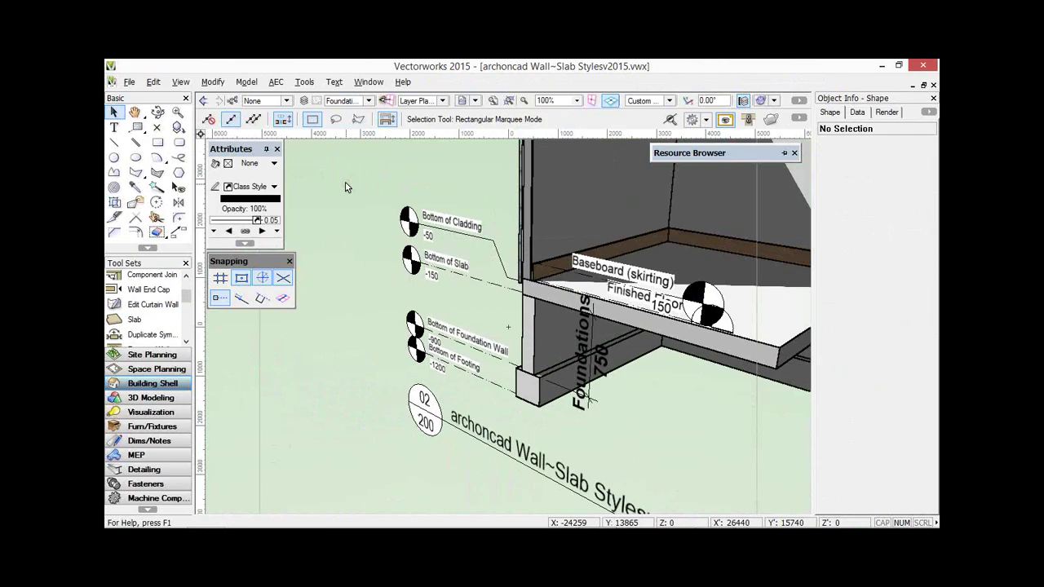
- Review the document's stories in the Organization settings
left_click(318, 100)
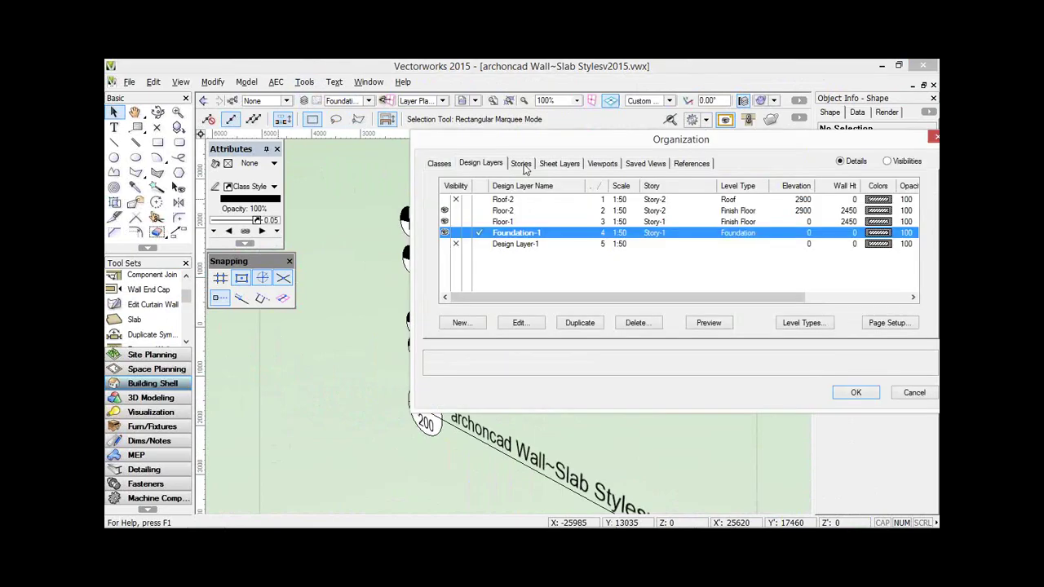
left_click(522, 163)
left_click(456, 211)
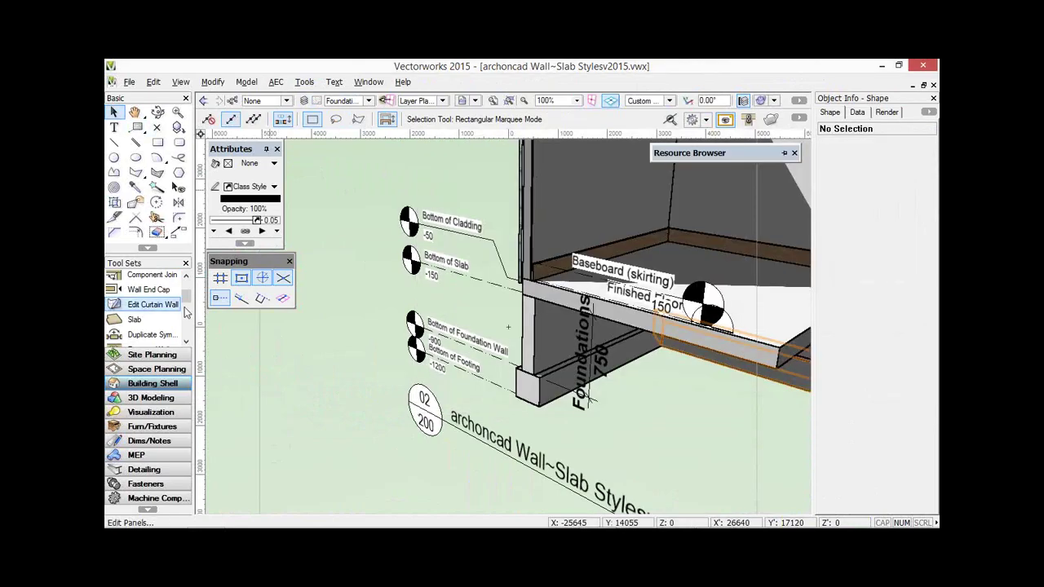
- Open the Cladding component settings of the 45/20/90/13 External EPS w/battens style in the Wall tool preferences
scroll(149, 280, "up", 2)
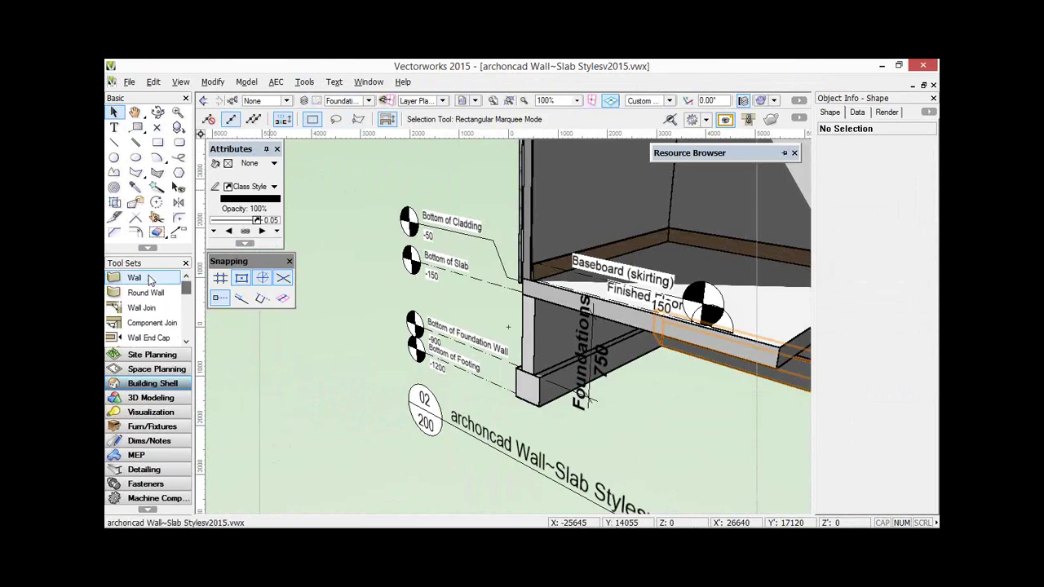
left_click(492, 121)
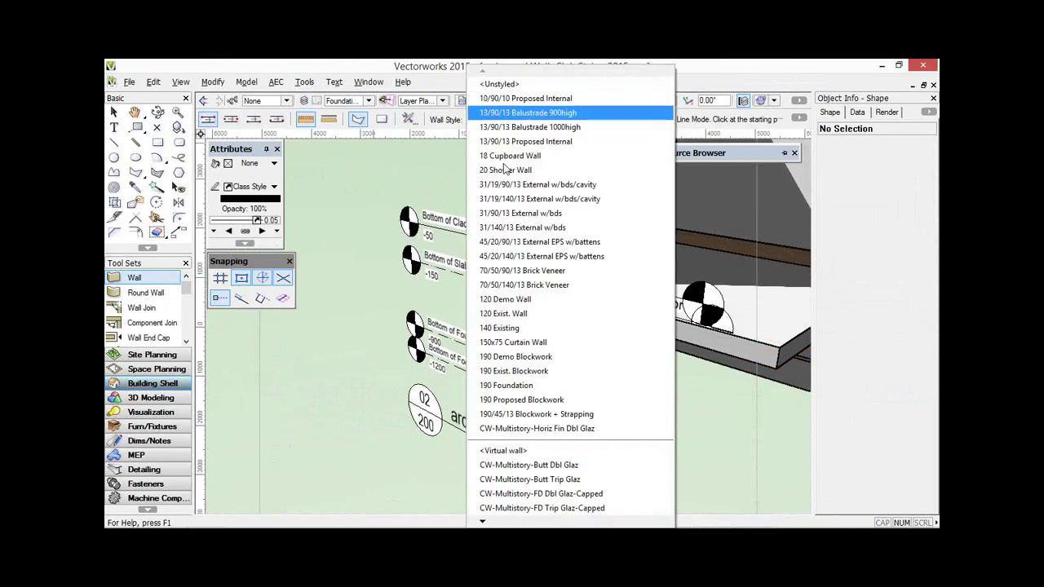
left_click(502, 242)
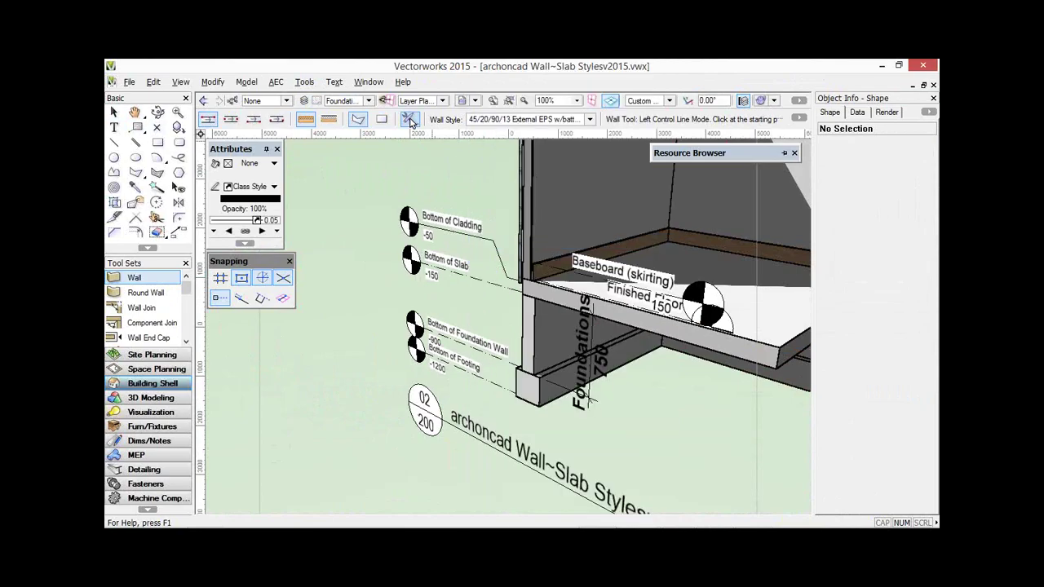
left_click(407, 120)
left_click(399, 268)
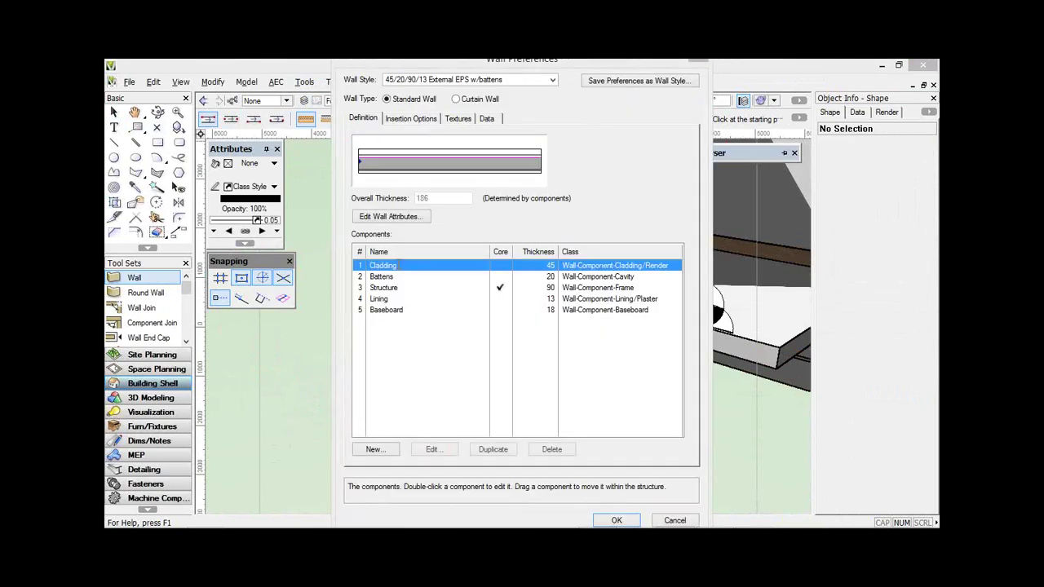
double_click(399, 265)
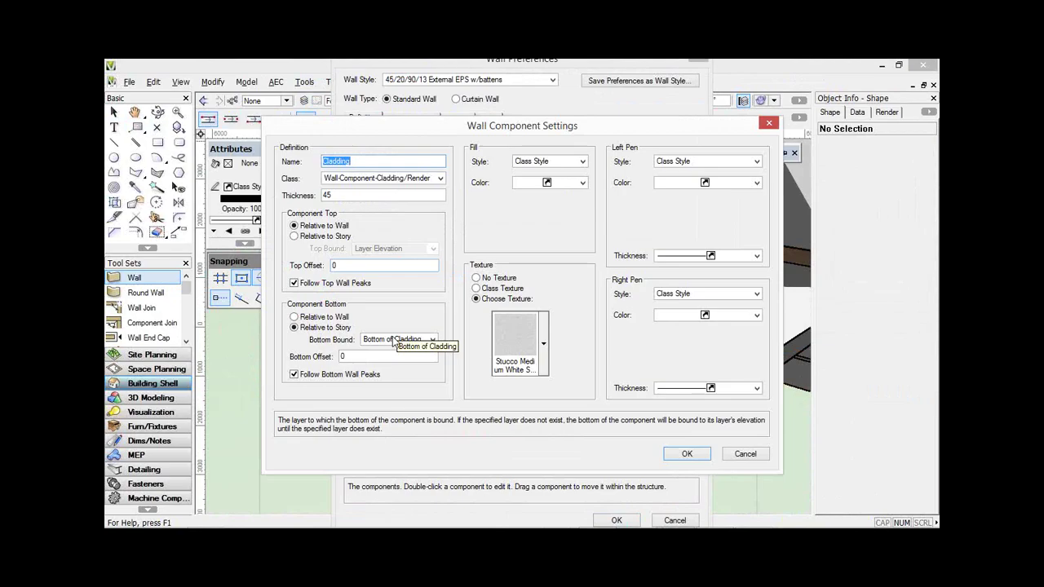
- Try binding the cladding's bottom relative to the wall with a -50 offset, return it to the story binding with 0 offset, and discard the changes
left_click(294, 317)
left_click(343, 356)
type("-50")
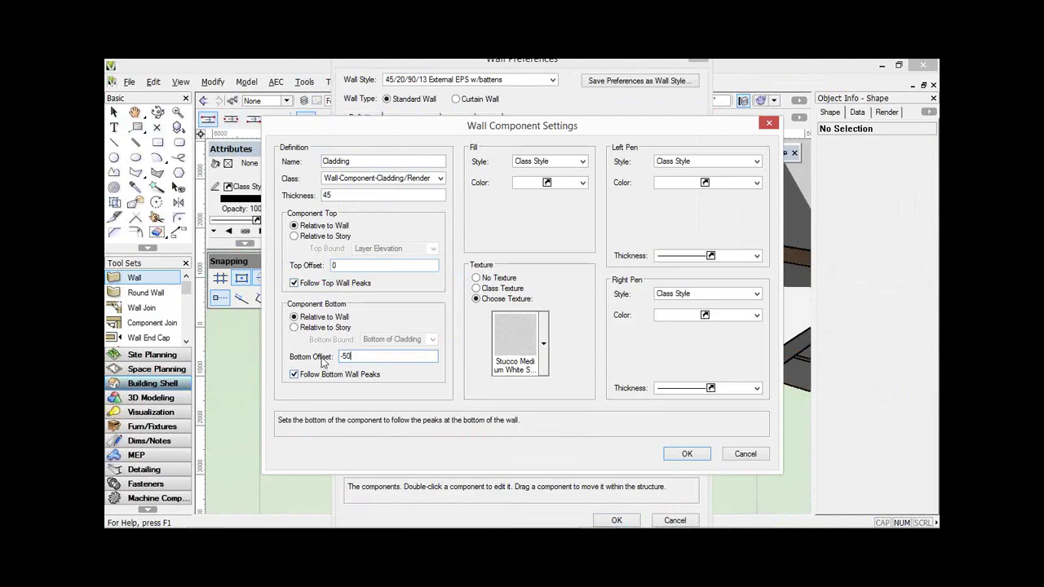
left_click(297, 334)
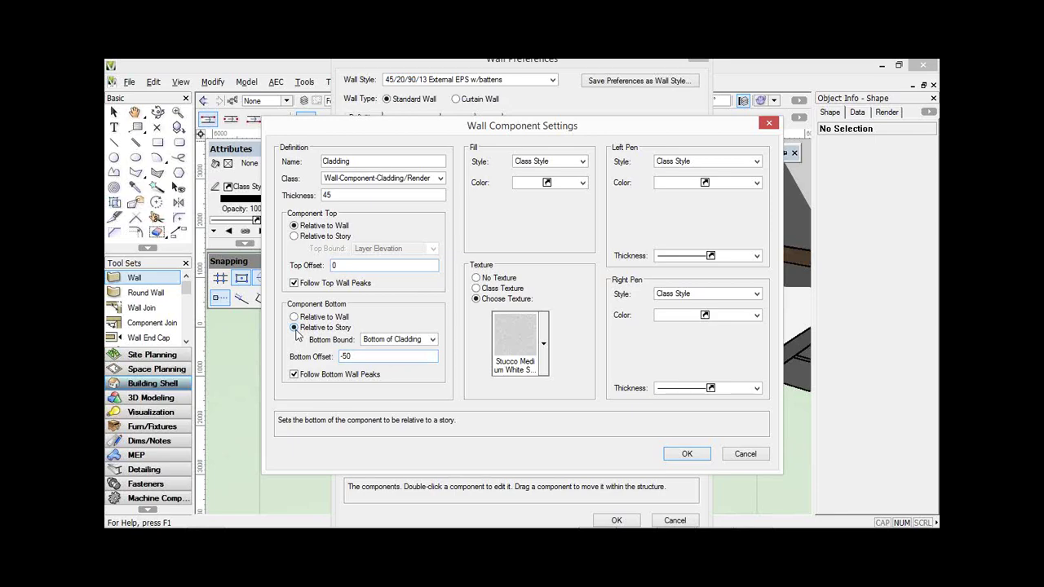
double_click(346, 357)
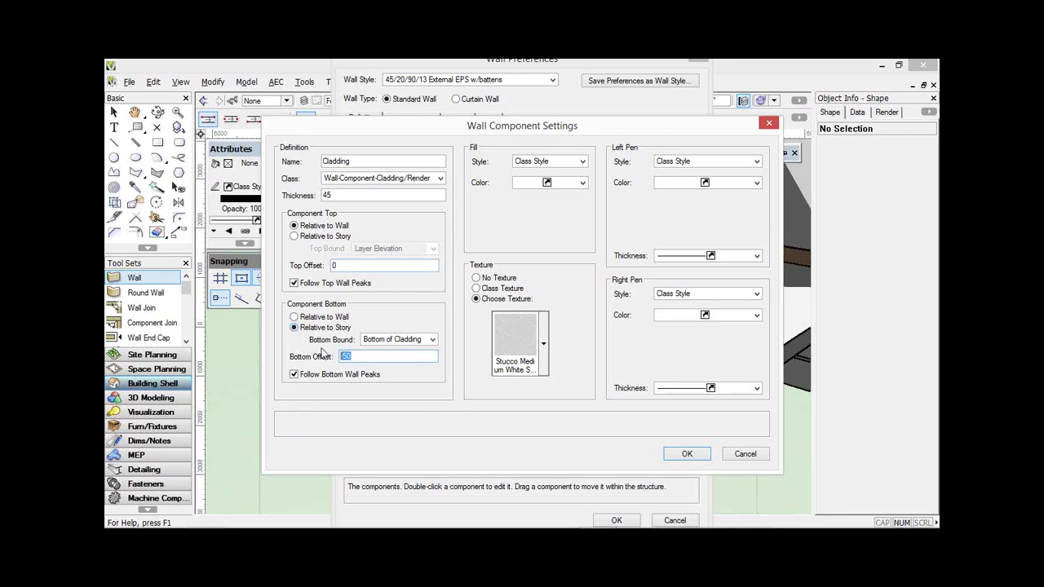
key("BackSpace")
type("0")
left_click(749, 458)
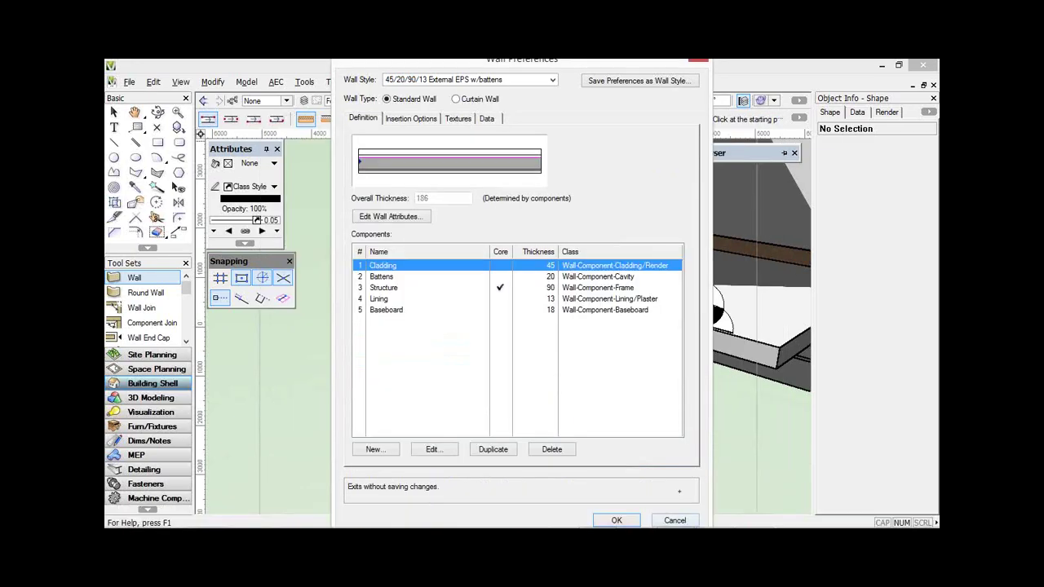
left_click(674, 520)
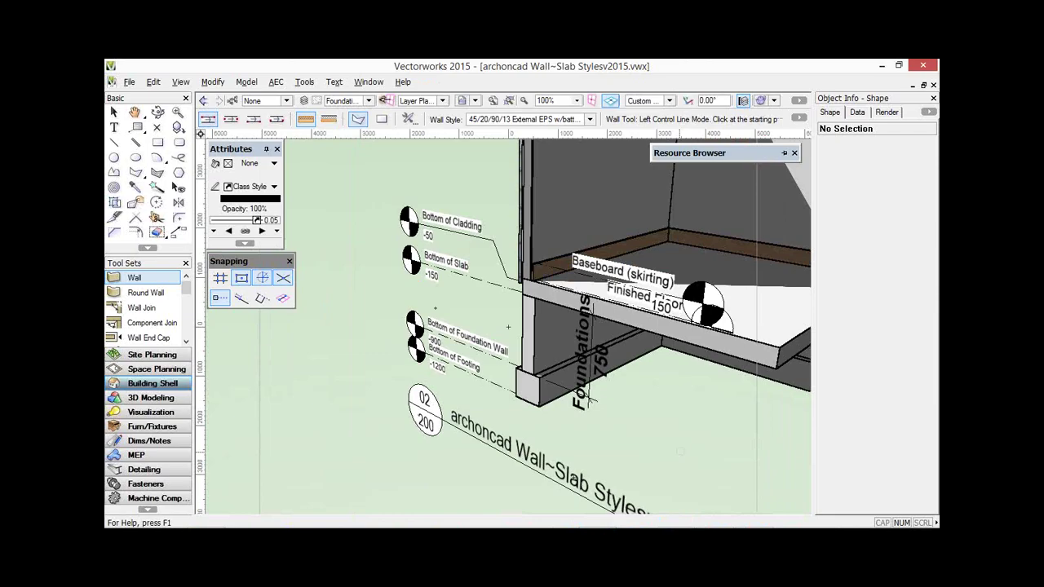
- Switch to the Untitled2 document and open Story-1 for editing
left_click(368, 82)
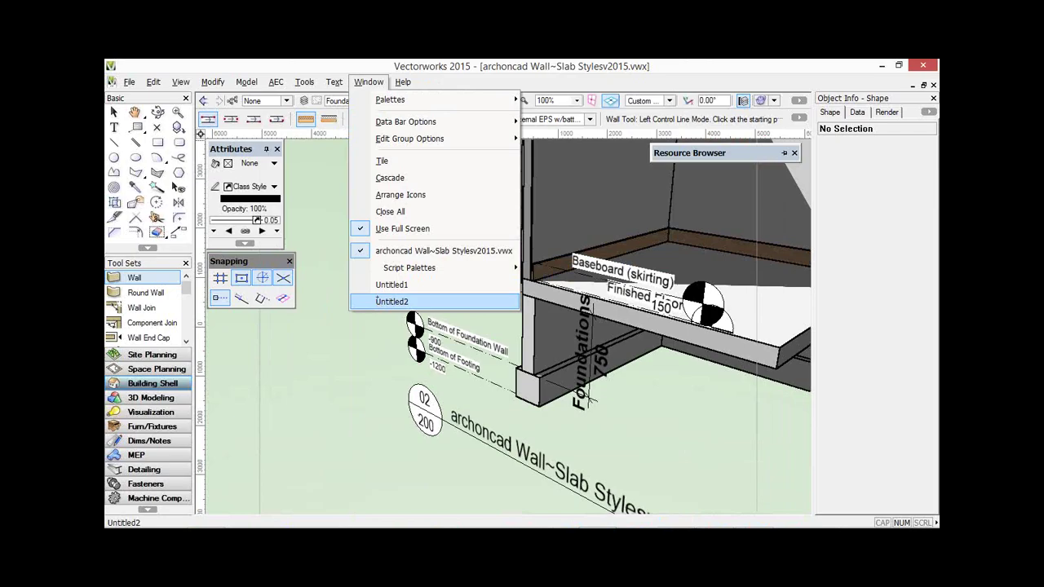
left_click(392, 301)
scroll(410, 269, "up", 3)
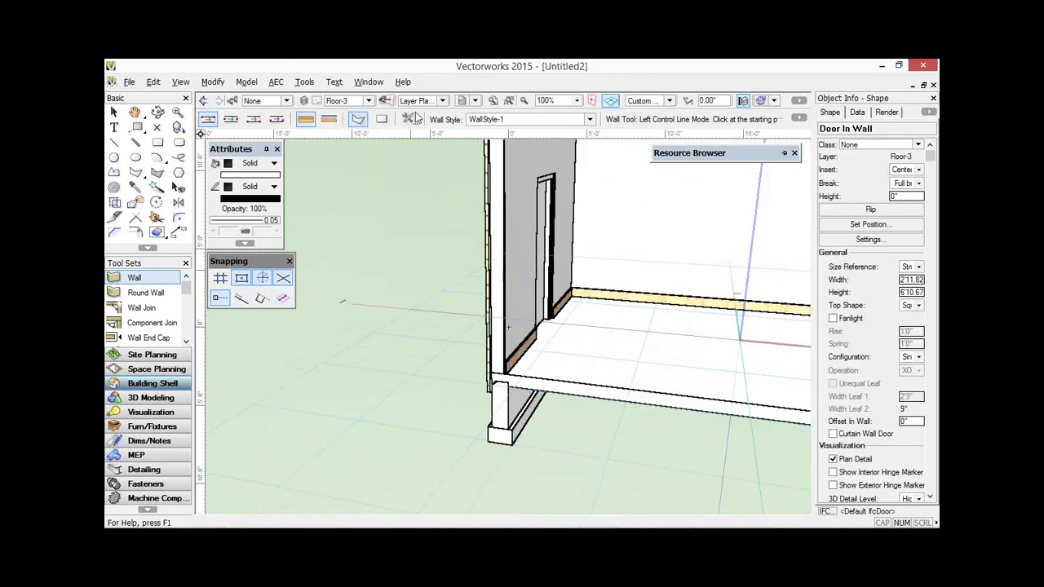
left_click(303, 101)
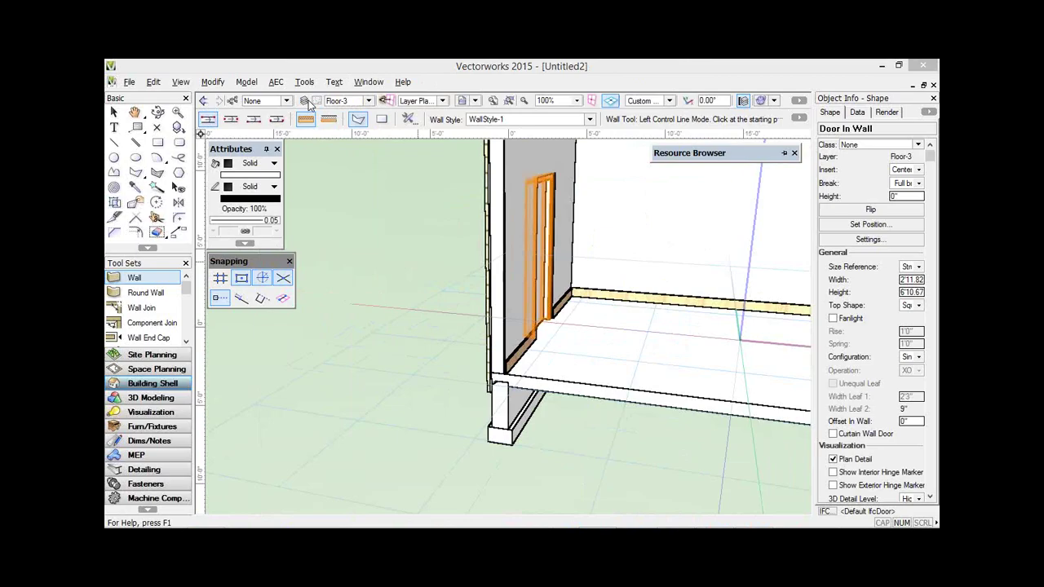
left_click(519, 164)
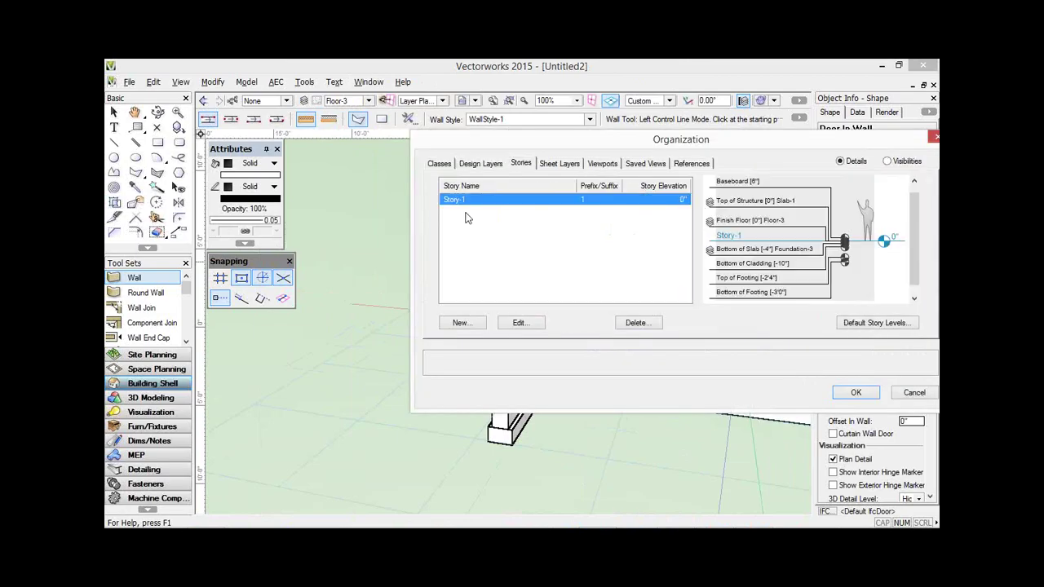
left_click(519, 324)
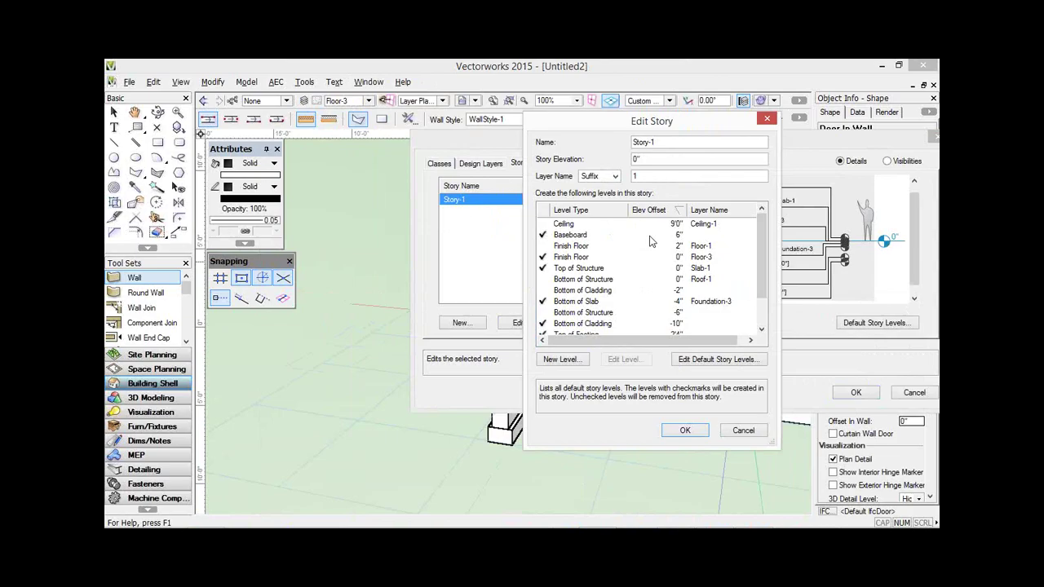
- Add a level with the new level type Top of Cladding at 4' elevation and include it in Story-1
left_click(571, 360)
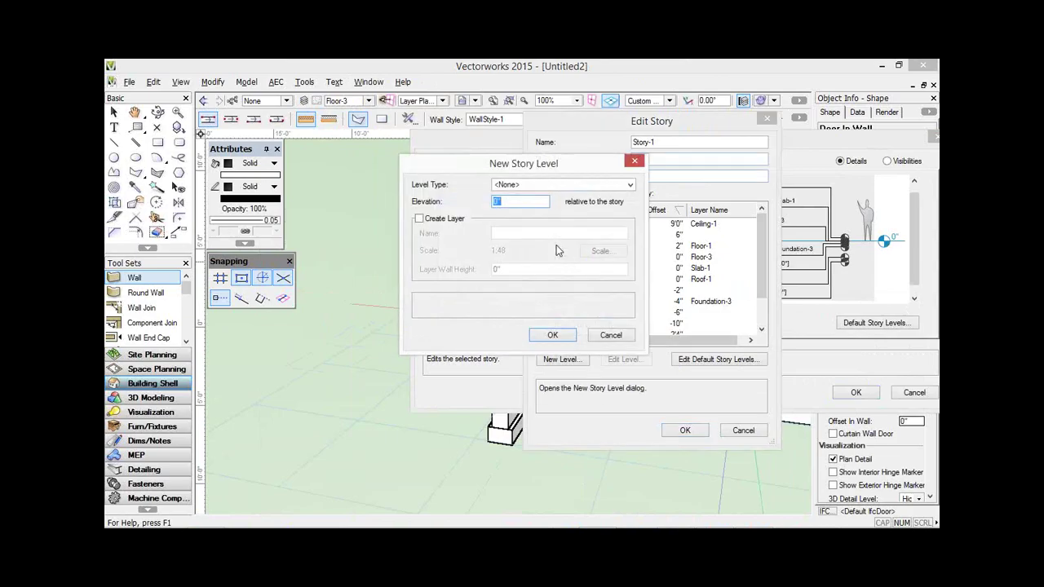
left_click(560, 185)
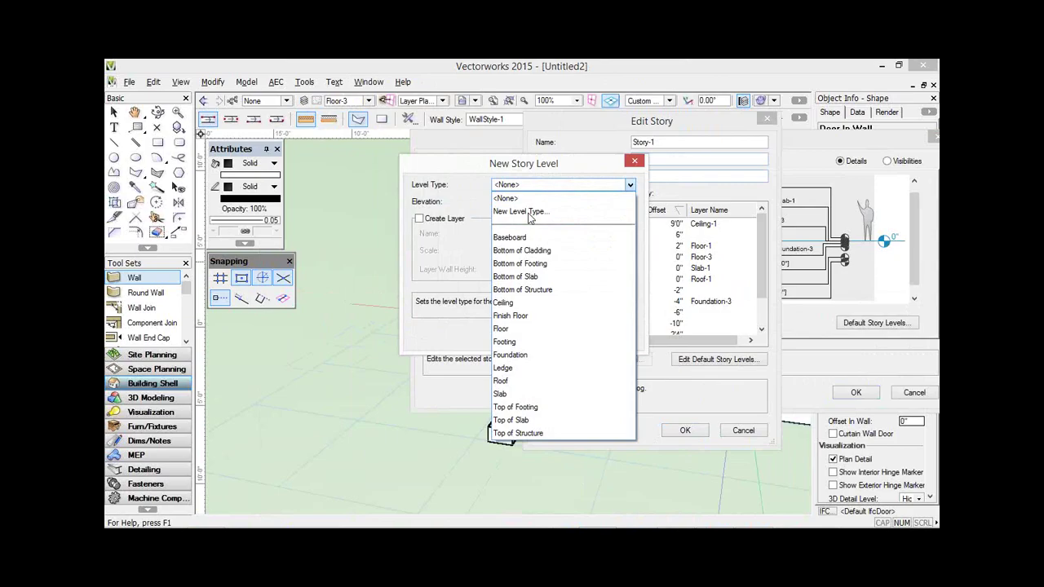
left_click(528, 218)
type("Top ")
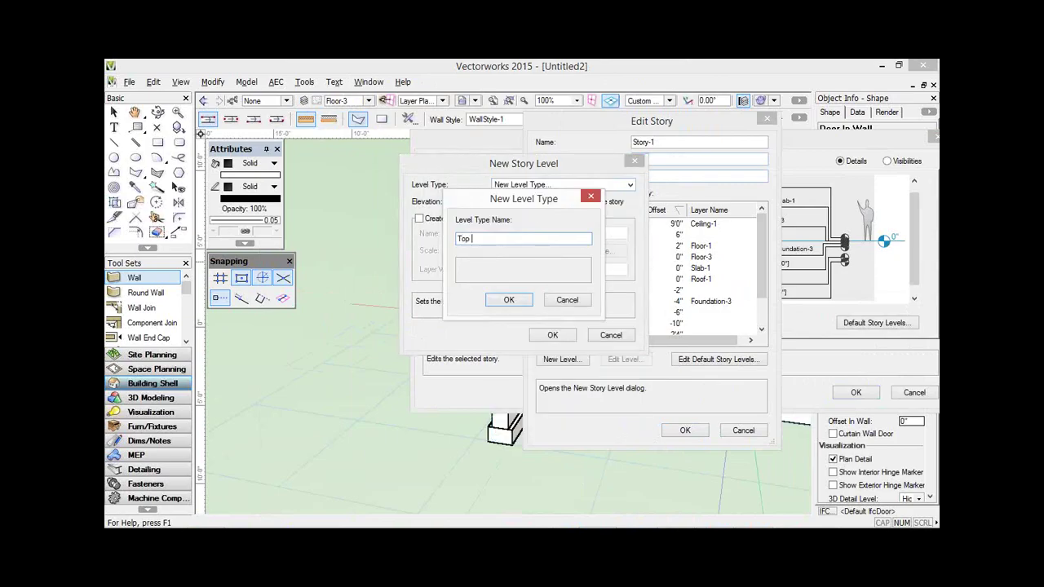
type("of Cladding")
key("Return")
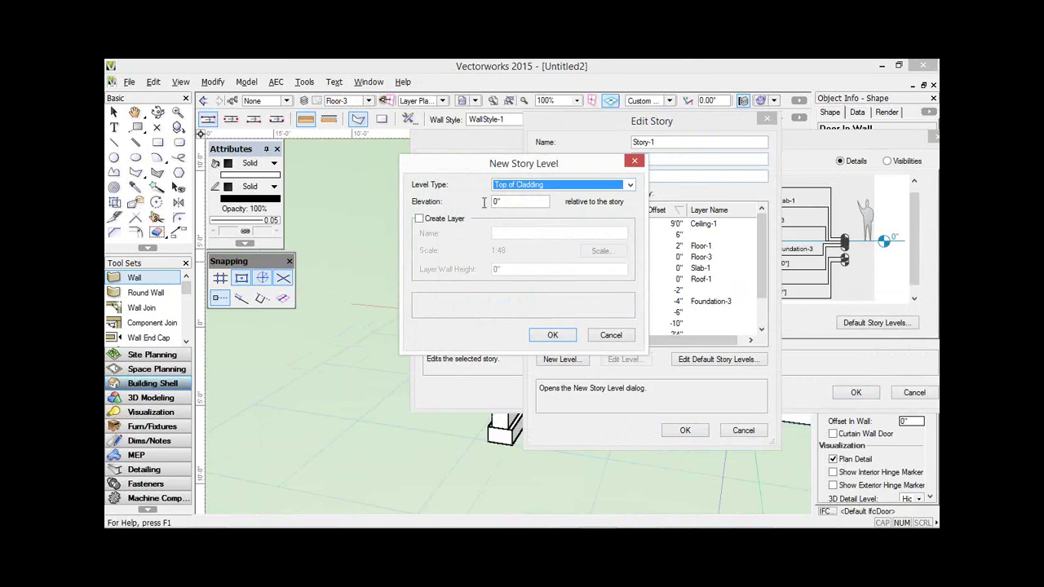
key("Tab")
type("4")
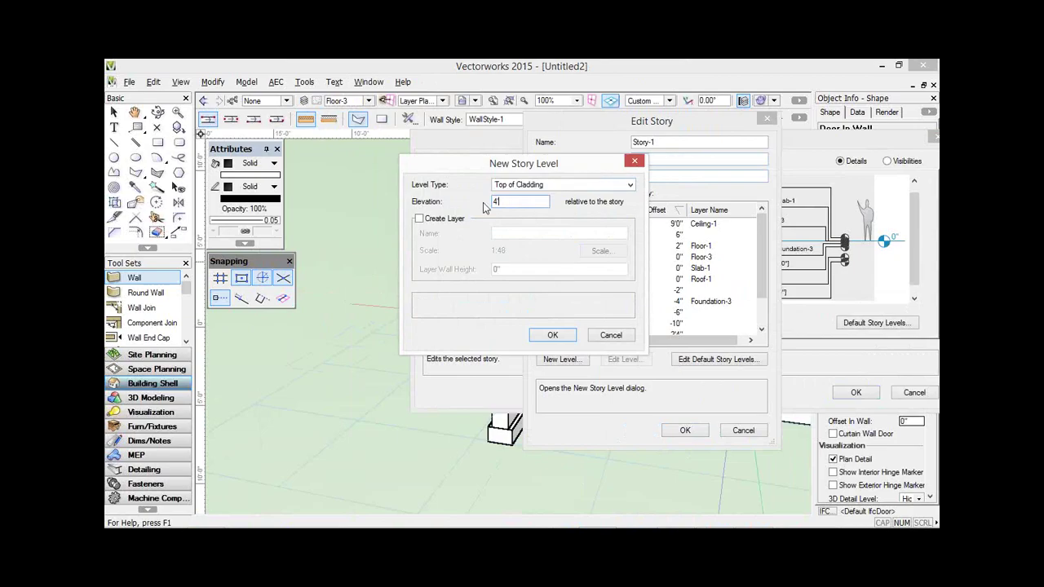
key("Return")
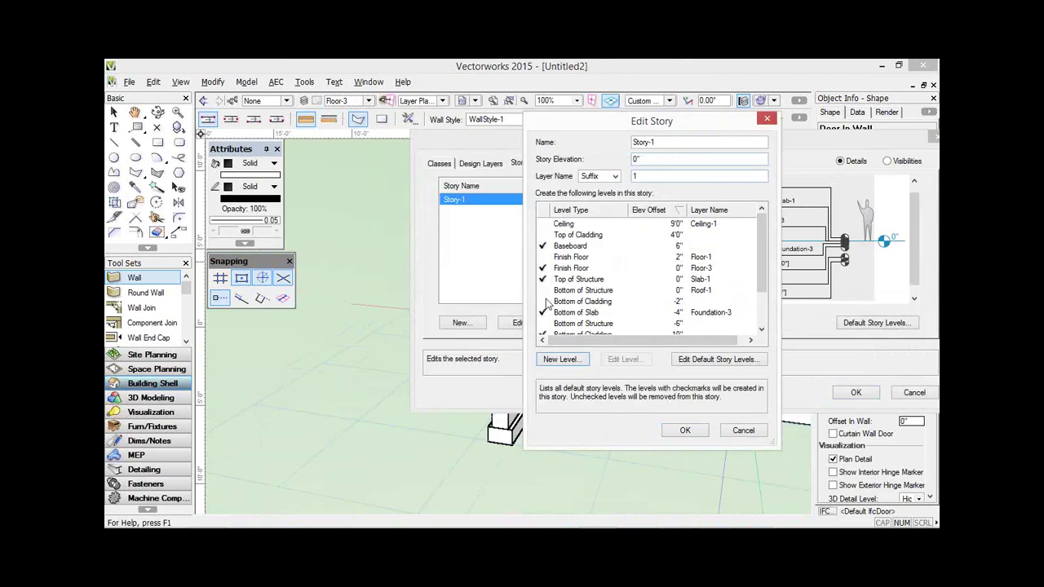
left_click(571, 235)
left_click(685, 430)
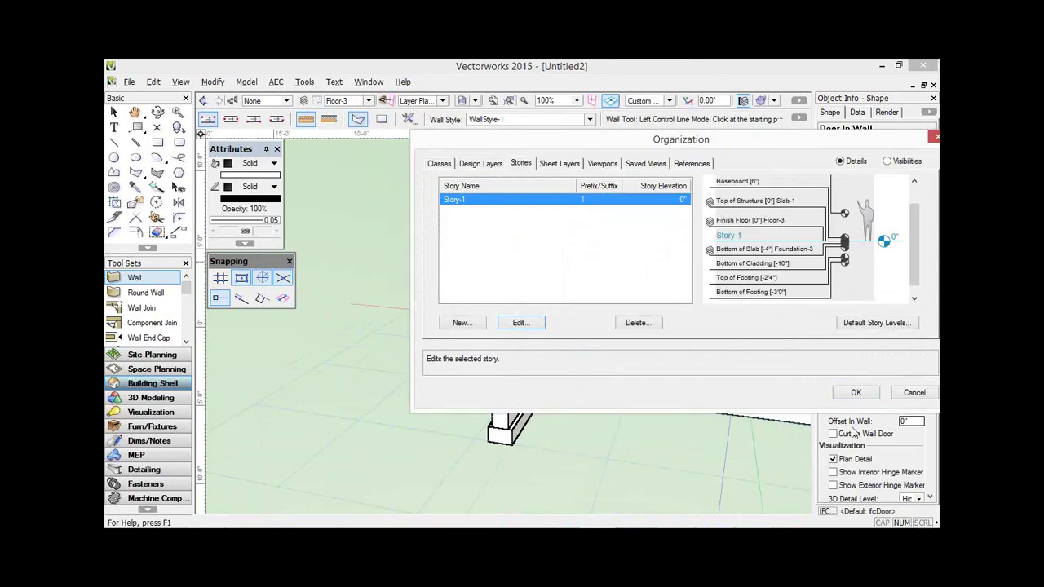
left_click(857, 393)
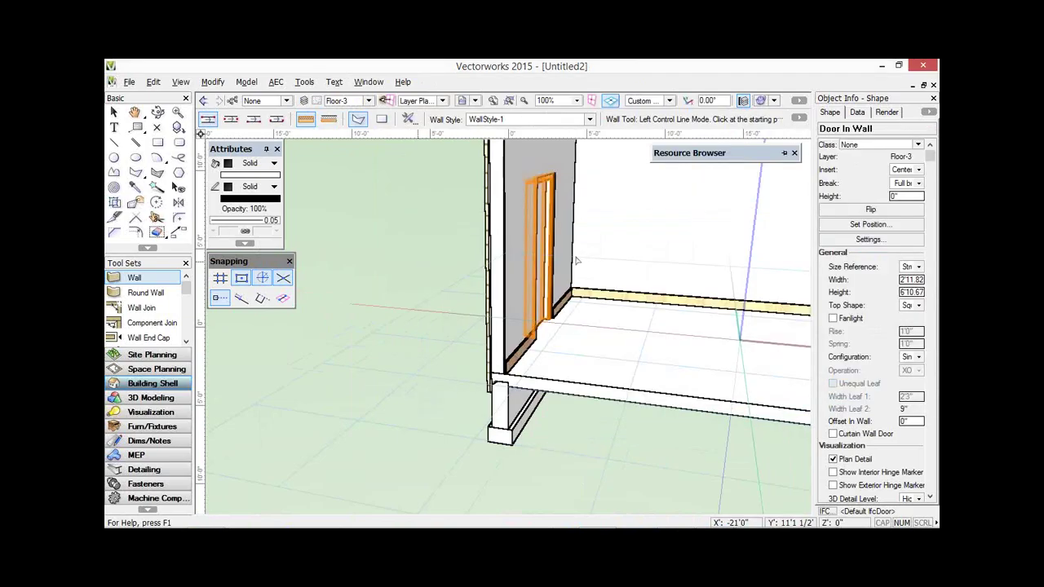
- Select the wall containing the door and bind the Cladding component's top to the Top of Cladding story level in the Wall tool preferences
key("x")
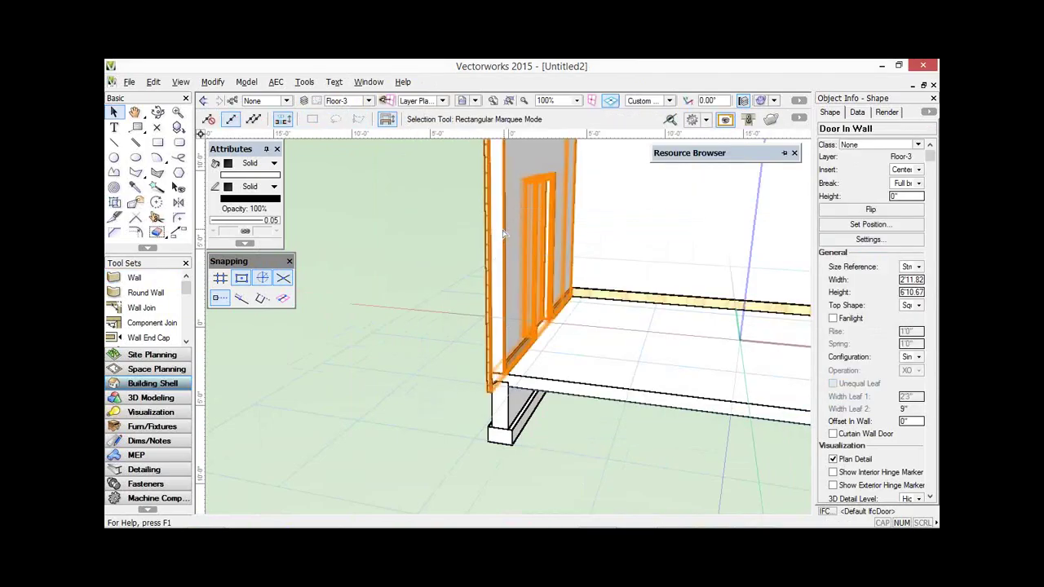
left_click(489, 188)
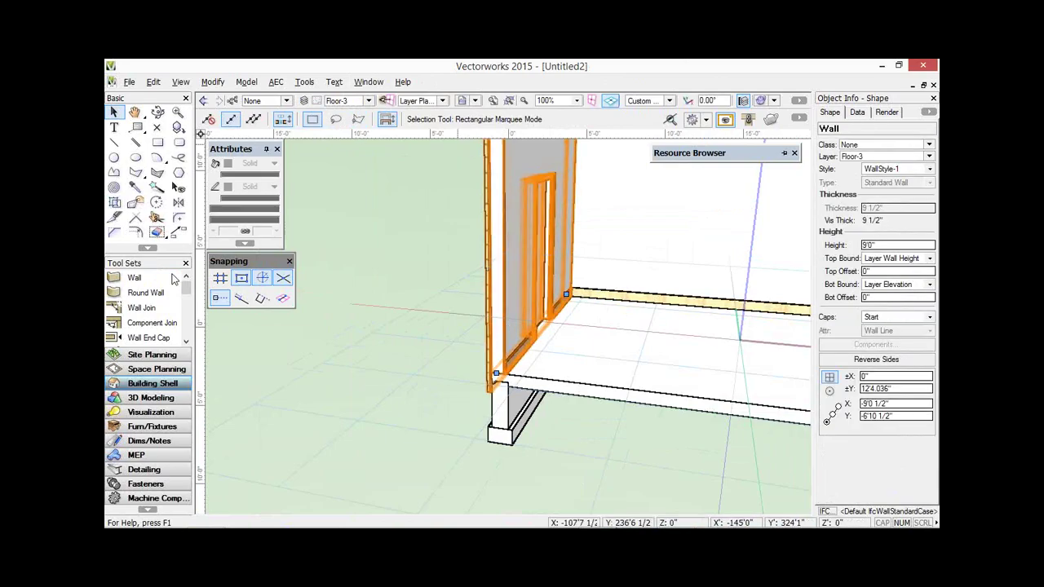
key("9")
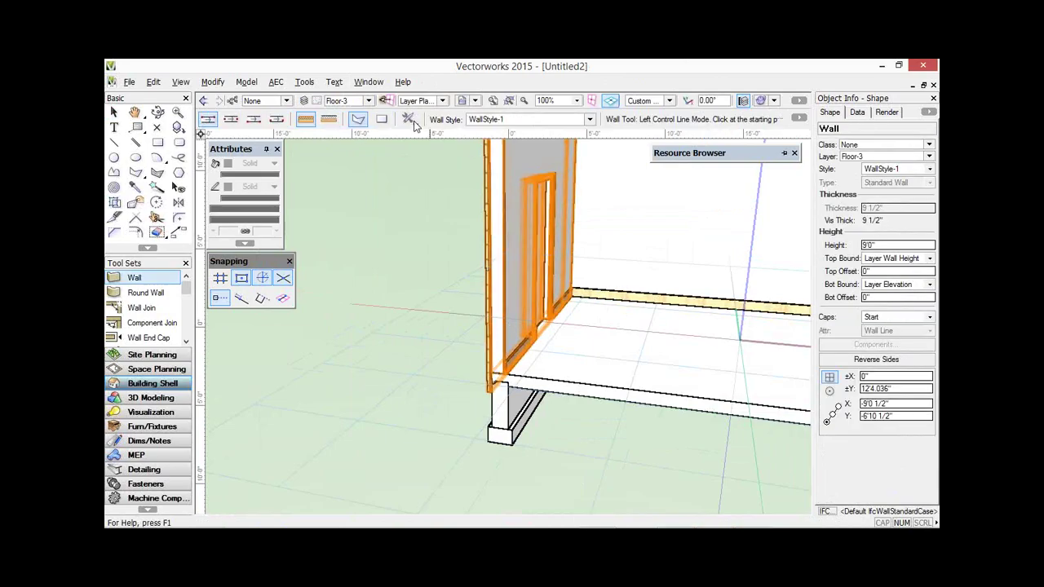
left_click(417, 122)
left_click(400, 269)
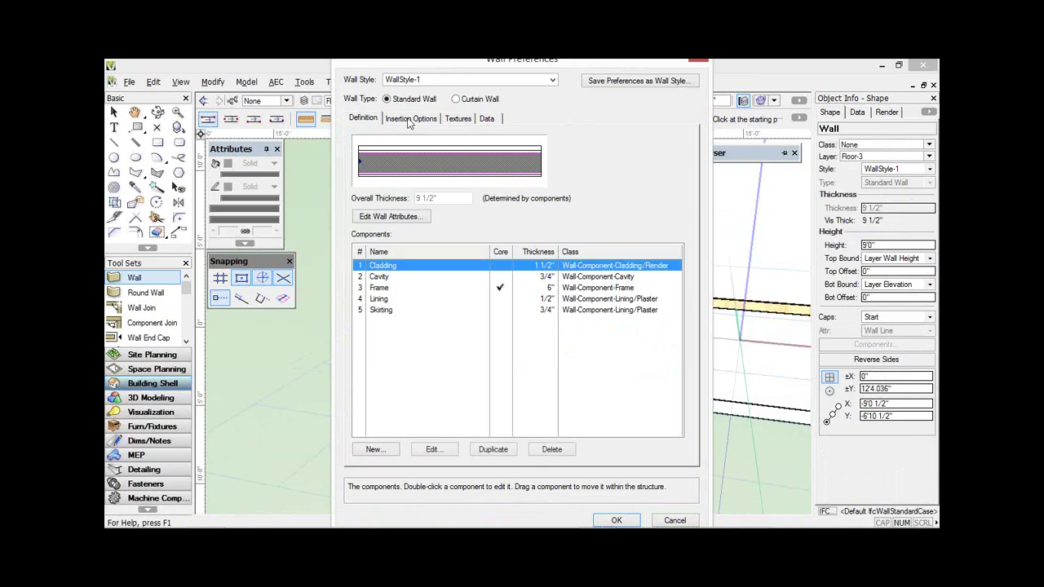
double_click(372, 269)
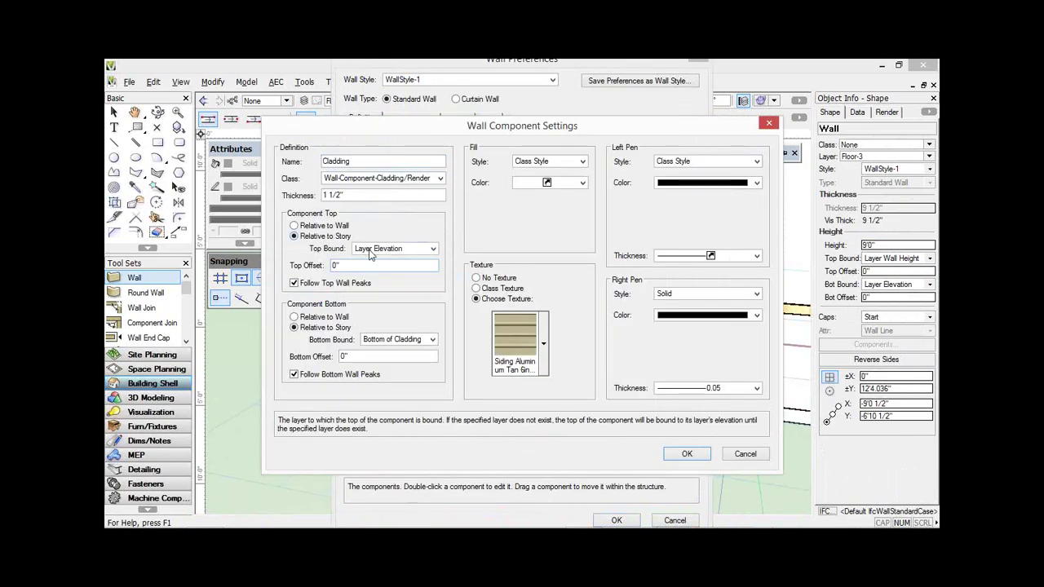
left_click(371, 252)
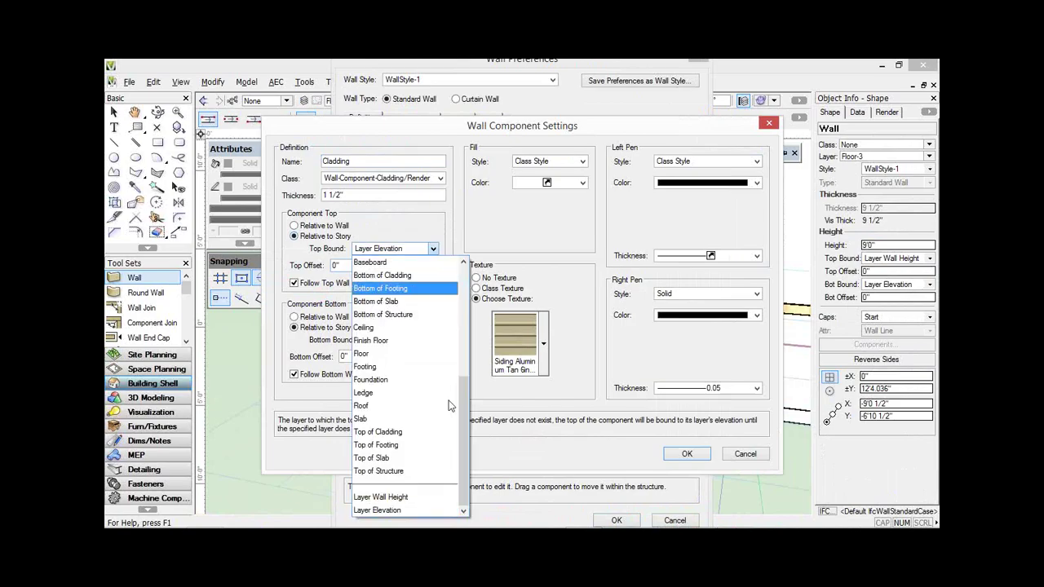
left_click(433, 431)
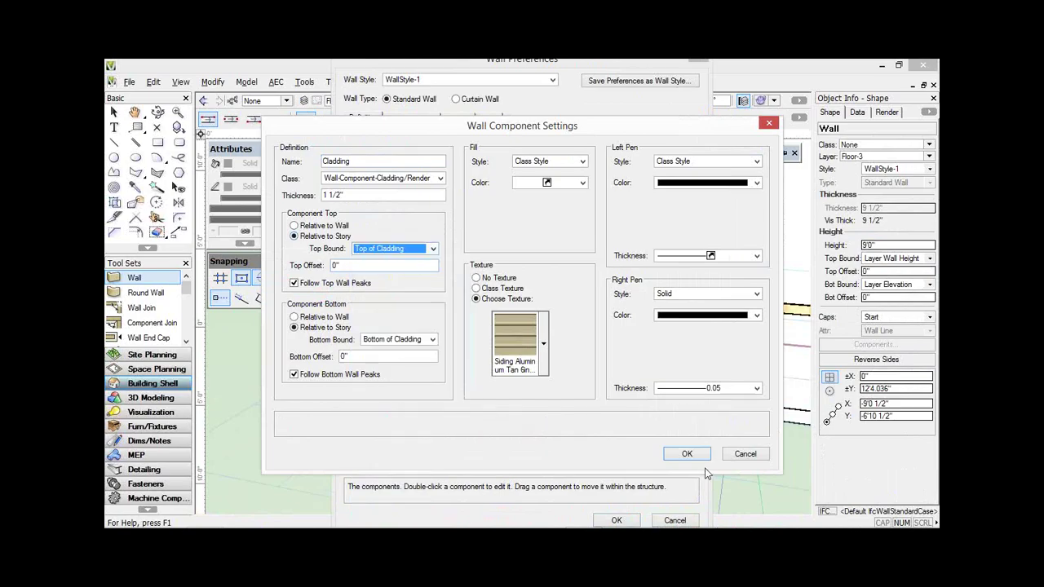
left_click(687, 455)
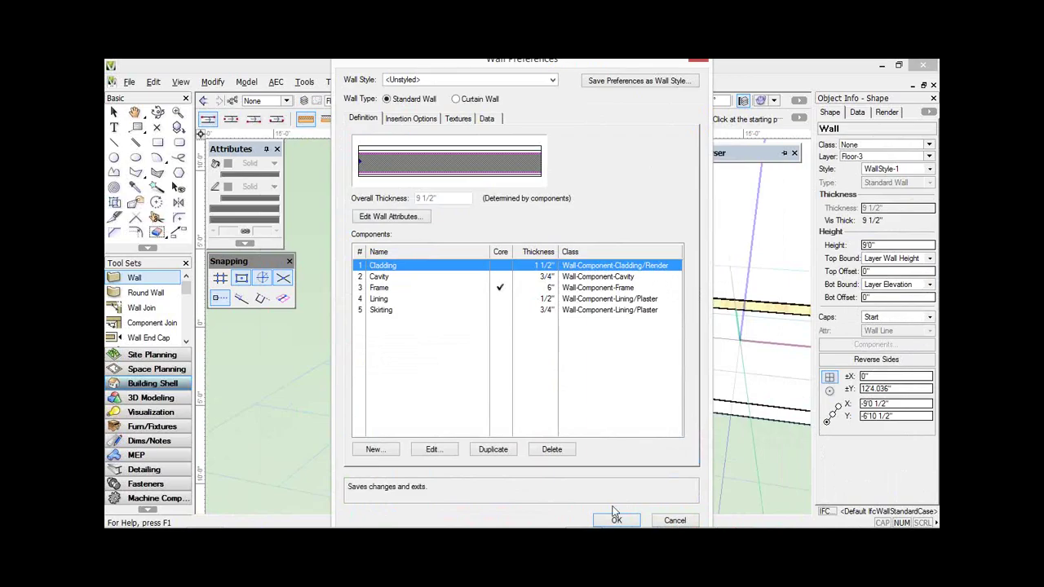
left_click(616, 516)
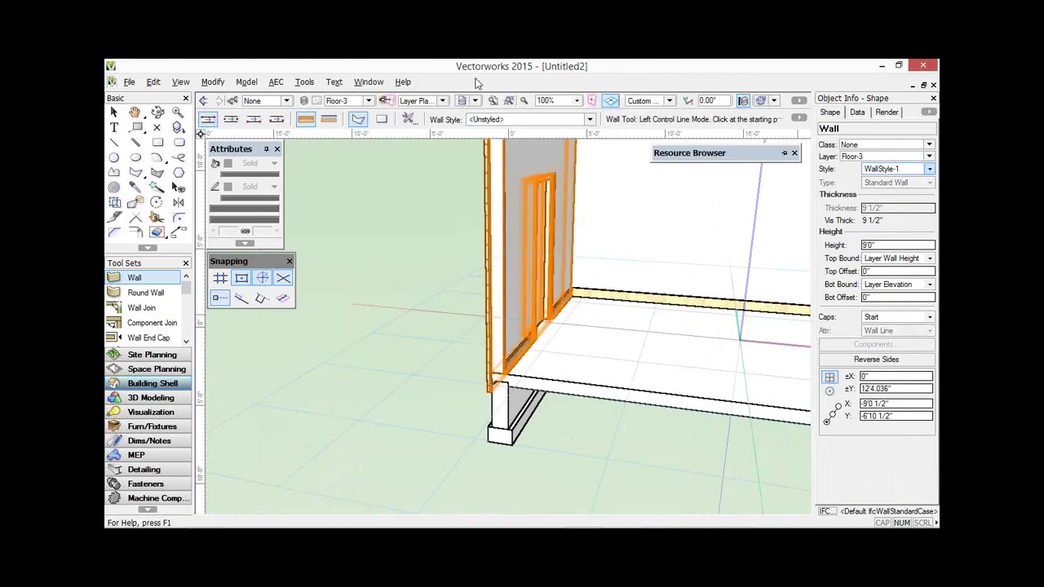
- Save the modified wall preferences as a new wall style named WallStyle-2
left_click(409, 119)
left_click(639, 80)
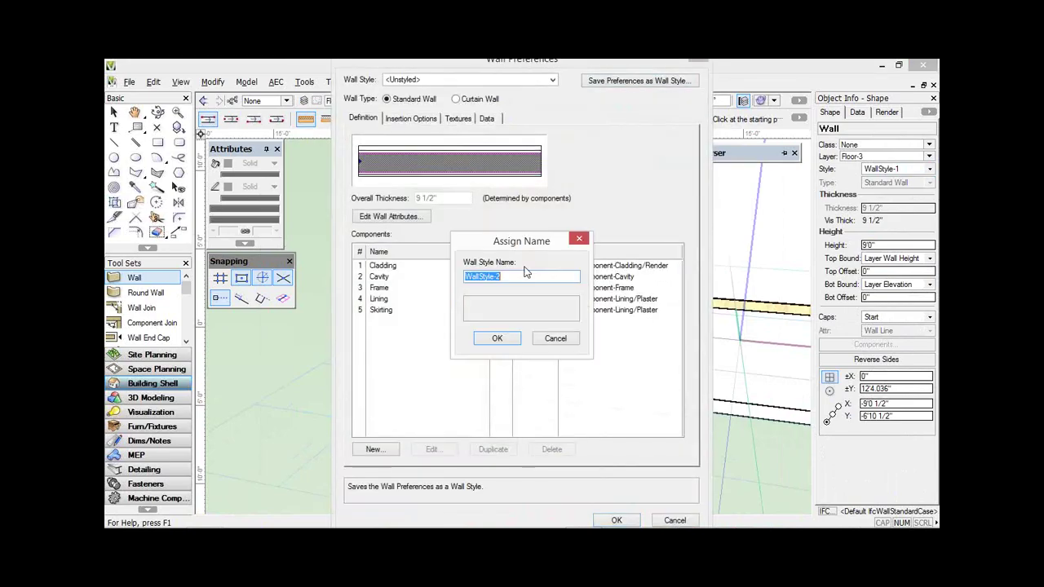
left_click(513, 279)
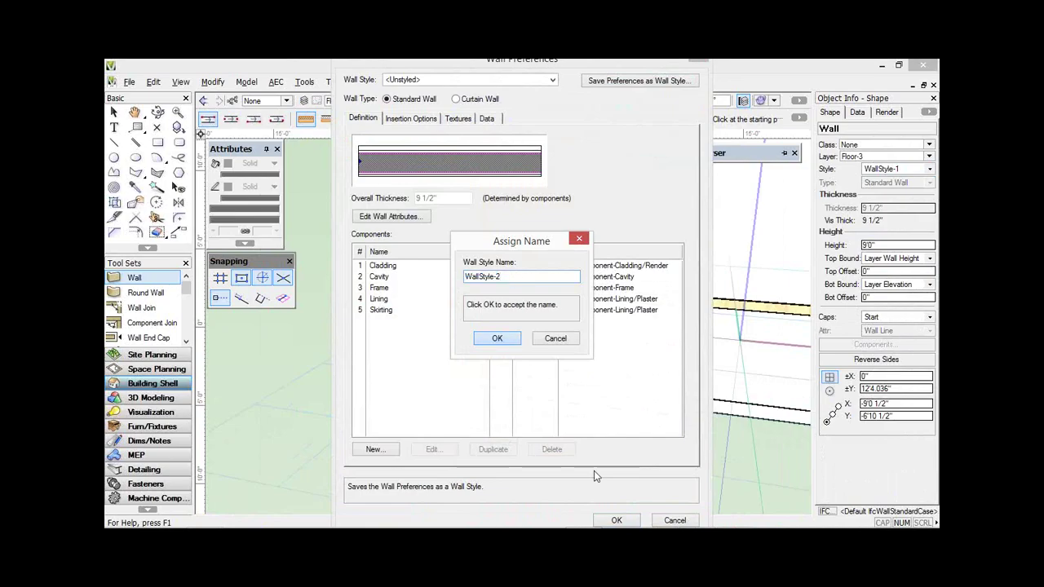
key("Return")
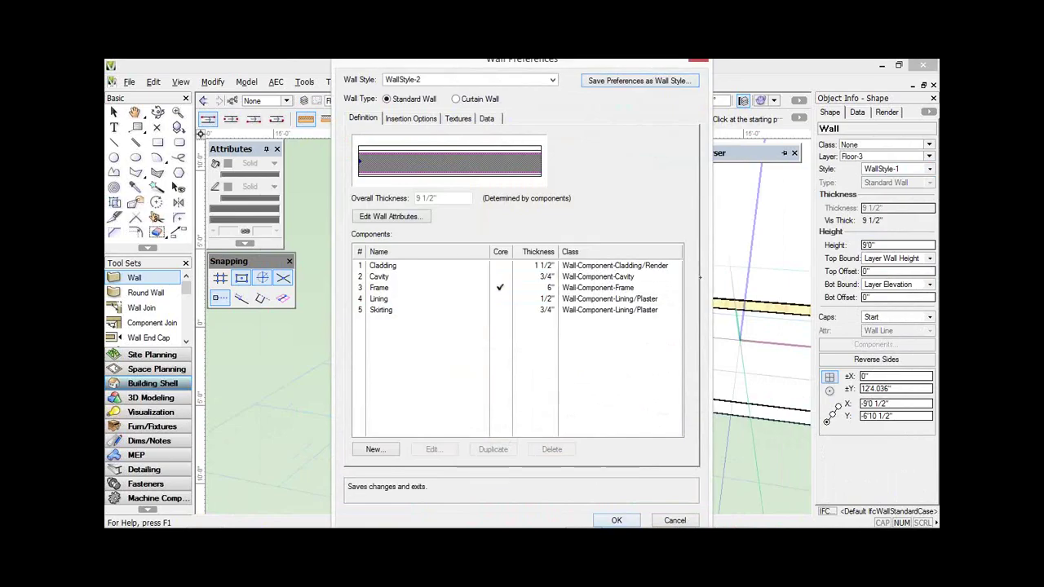
- Replace the selected door wall's style with WallStyle-2, keeping both walls aligned by center line
left_click(922, 169)
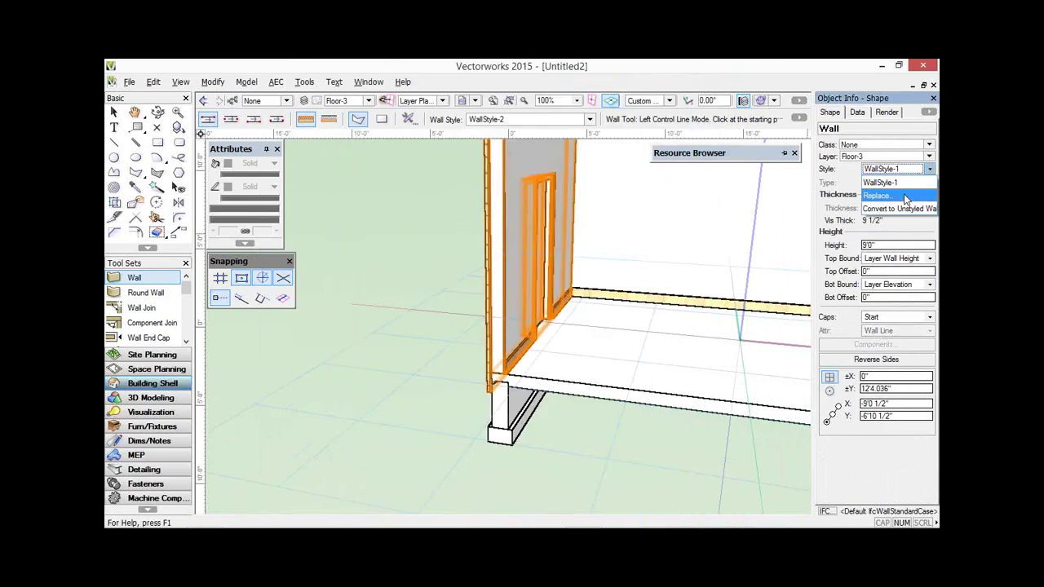
left_click(905, 198)
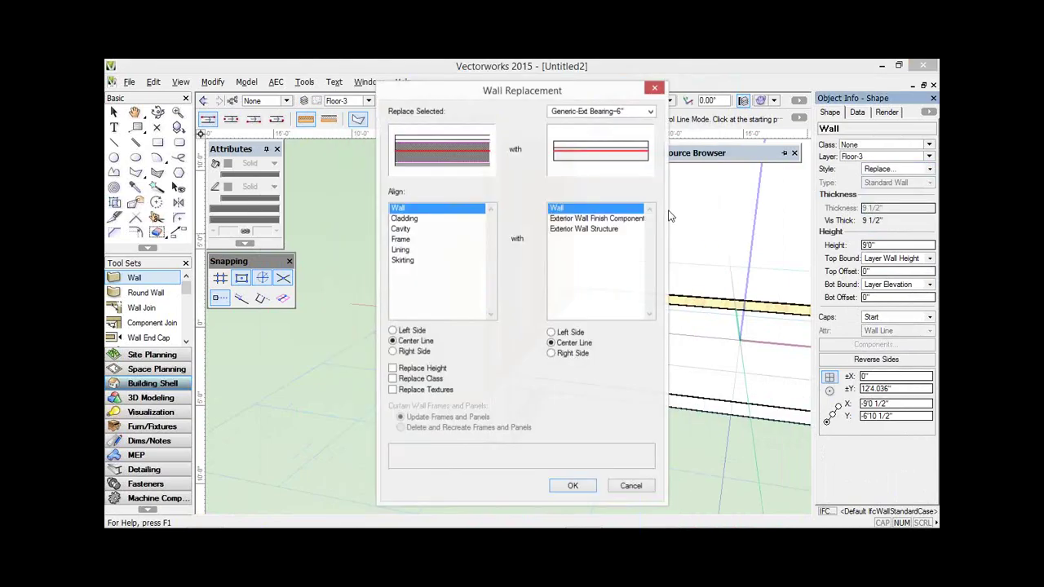
left_click(565, 111)
left_click(563, 164)
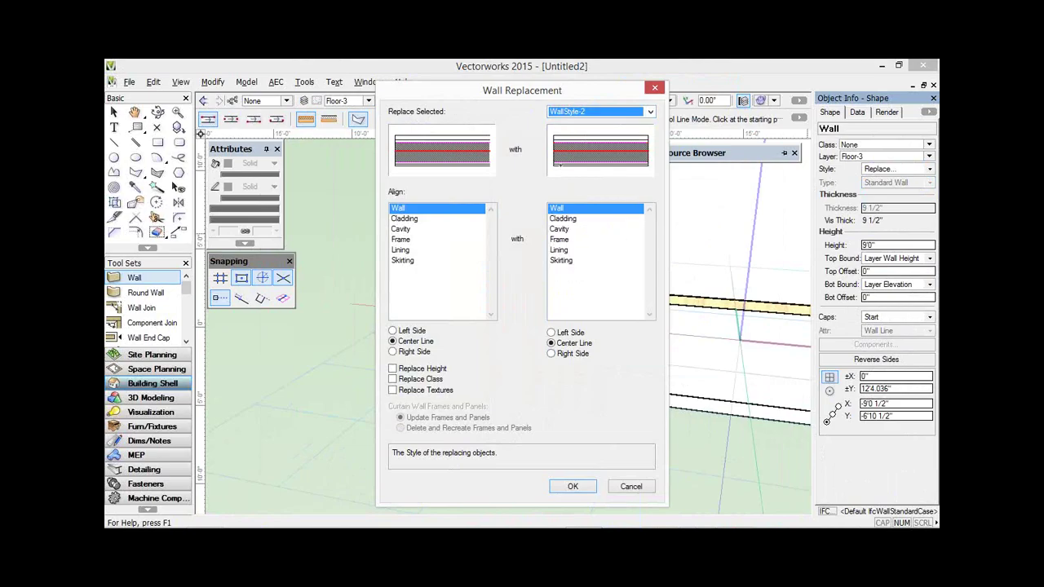
key("Return")
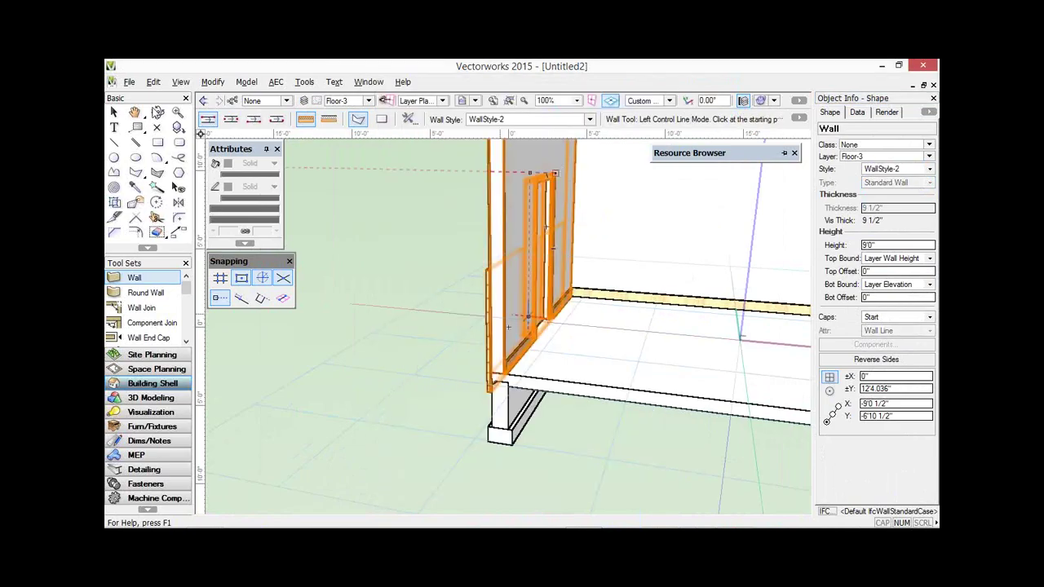
key("shift+c")
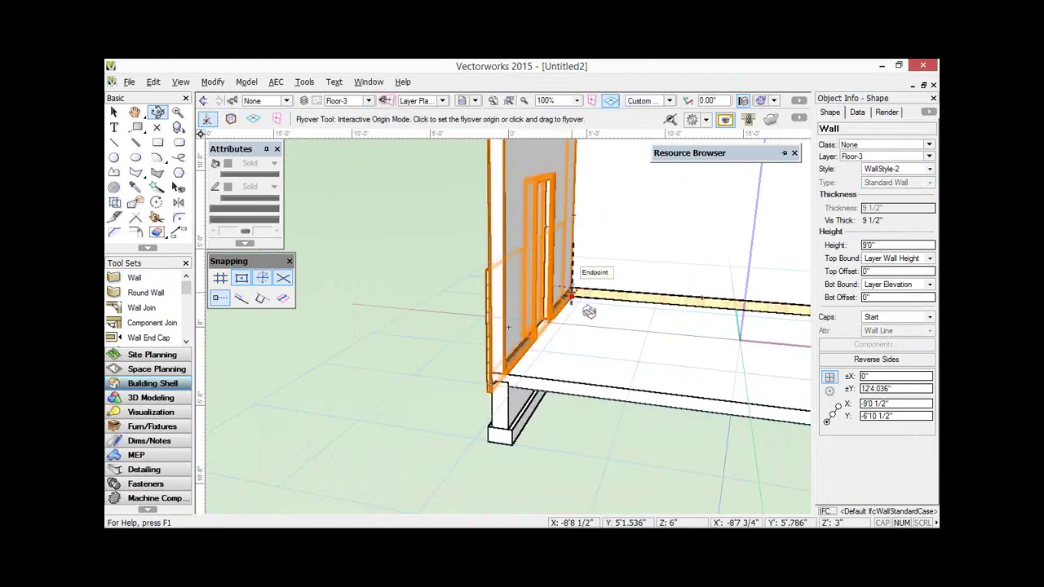
left_click_drag(589, 312, 510, 367)
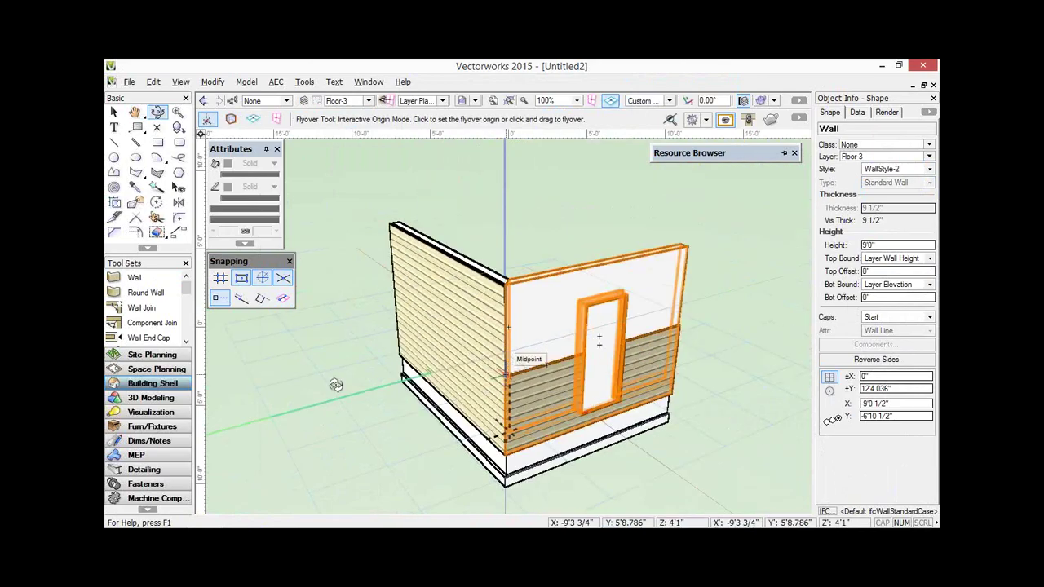
- Turn off Follow Top Wall Peaks for the Cladding component in the Wall tool preferences
left_click(115, 128)
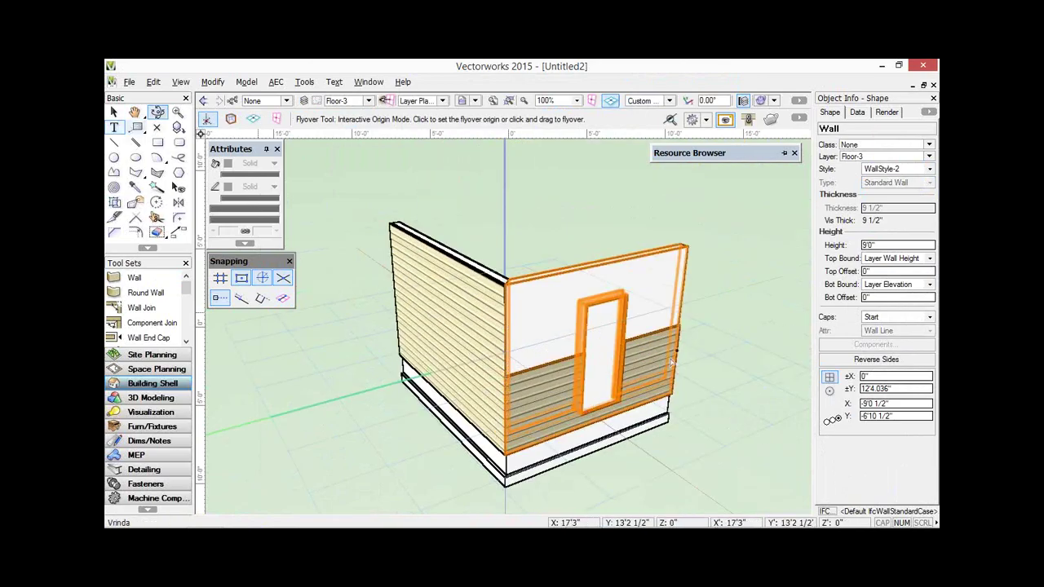
key("x")
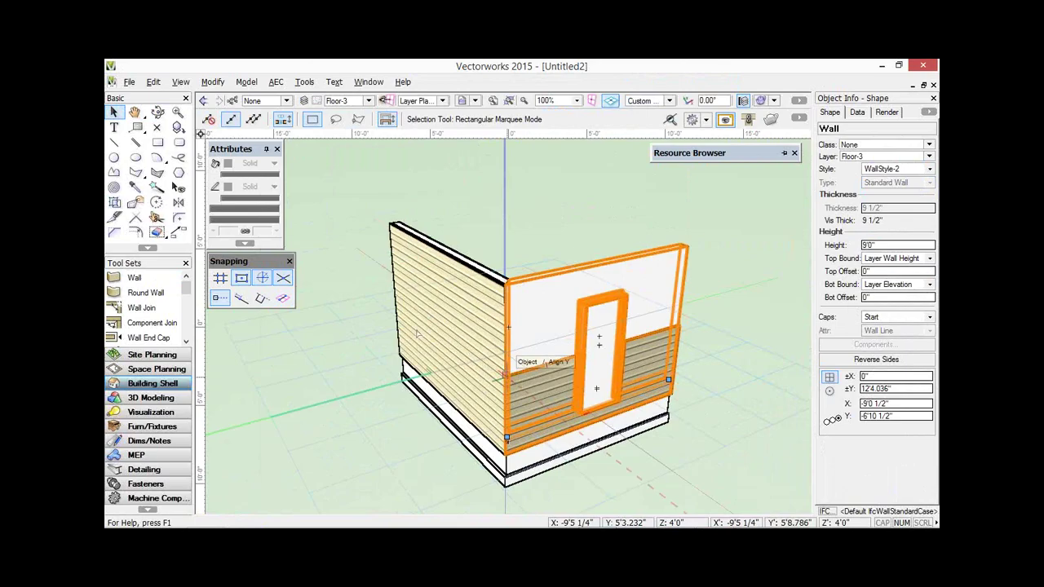
key("9")
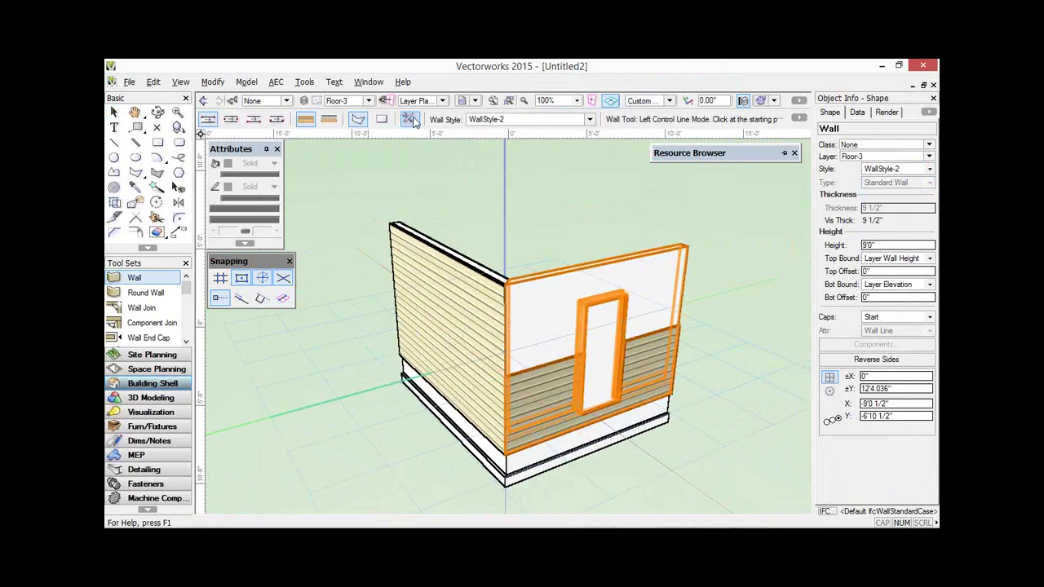
left_click(411, 119)
left_click(382, 308)
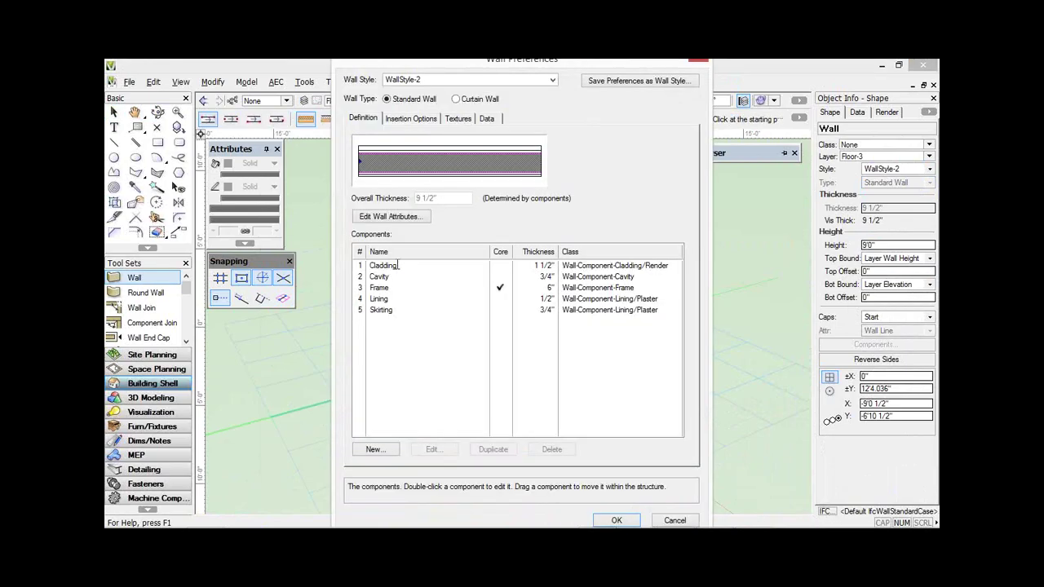
double_click(382, 308)
left_click(315, 285)
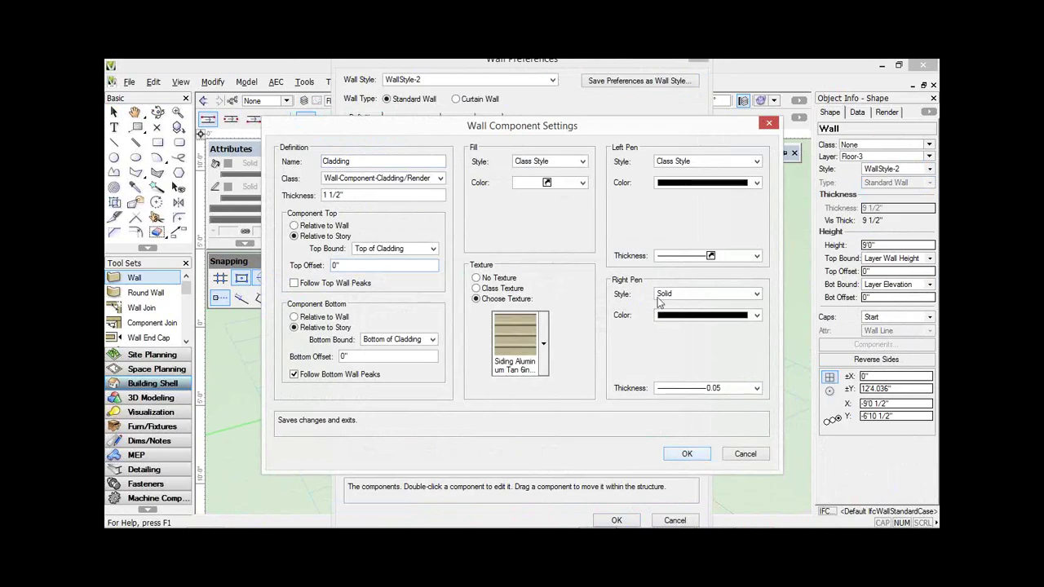
left_click(687, 455)
- Save the changed Cladding preferences over WallStyle-2 and accept the wall replacement with center line alignment
left_click(639, 80)
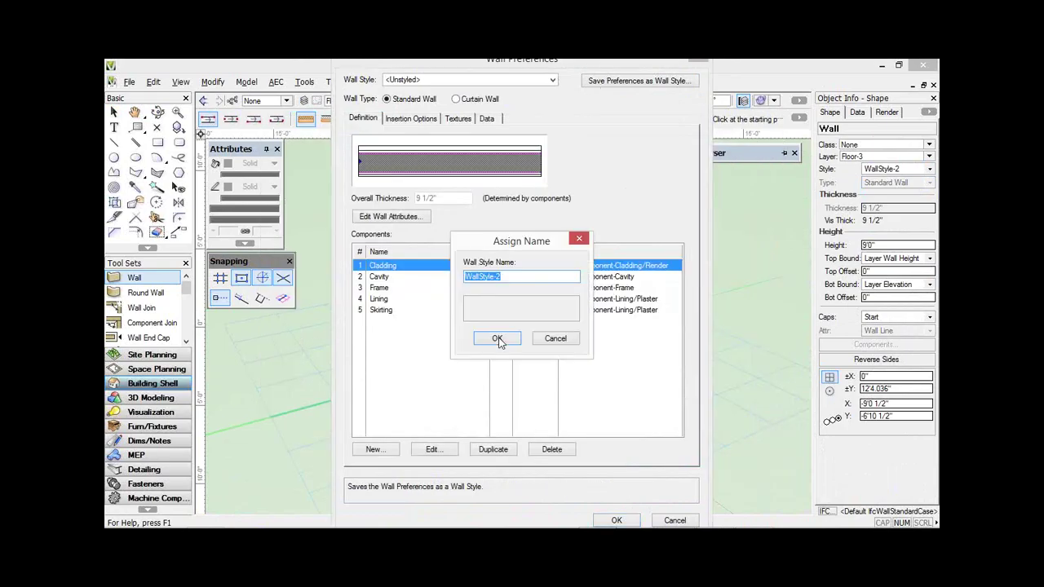
left_click(504, 332)
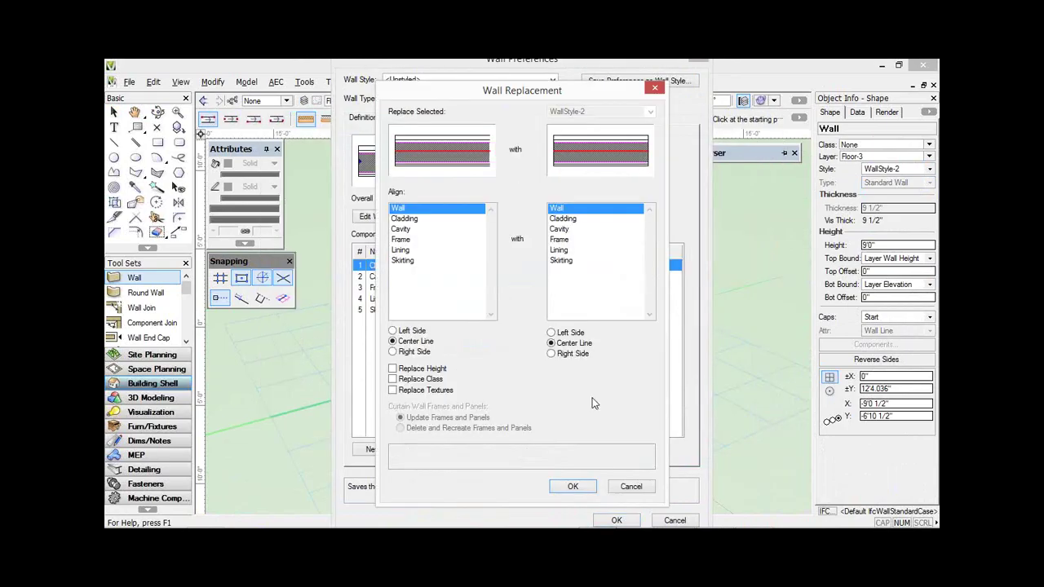
left_click(573, 487)
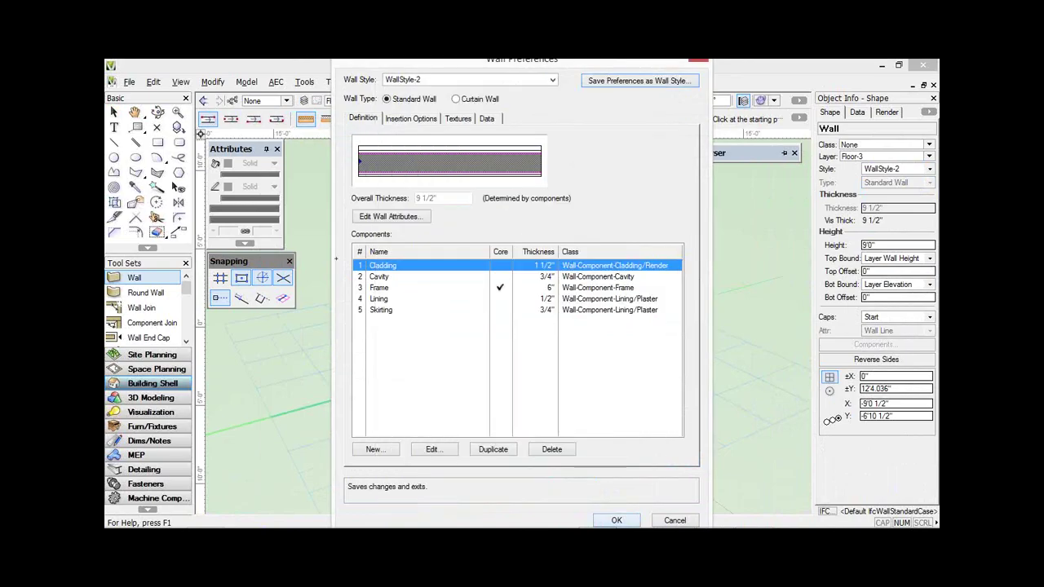
key("Return")
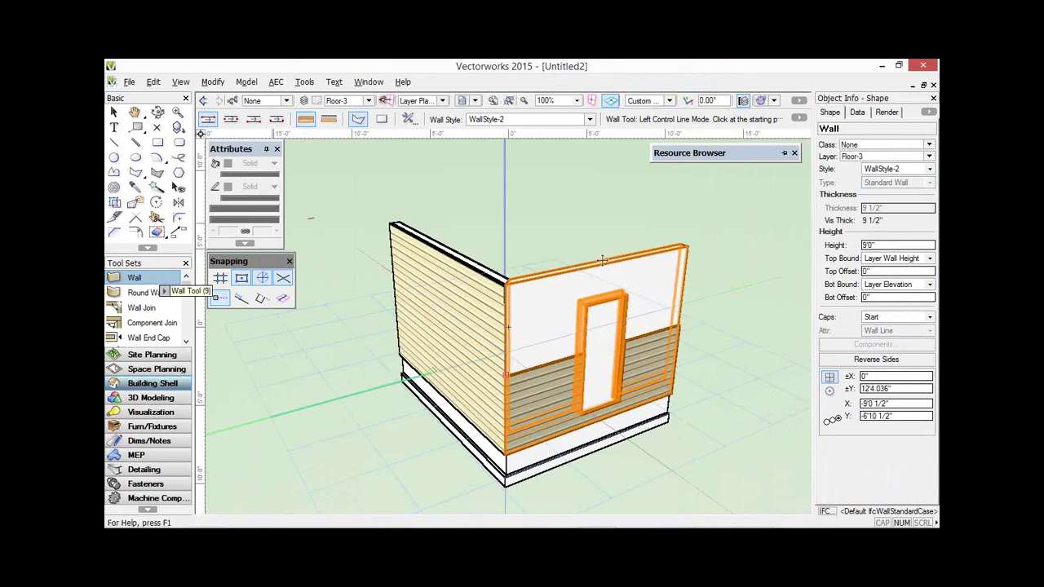
- Reshape the door wall by raising the top corner at its free end so the top edge slopes up from the wall corner
key("x")
key("shift+r")
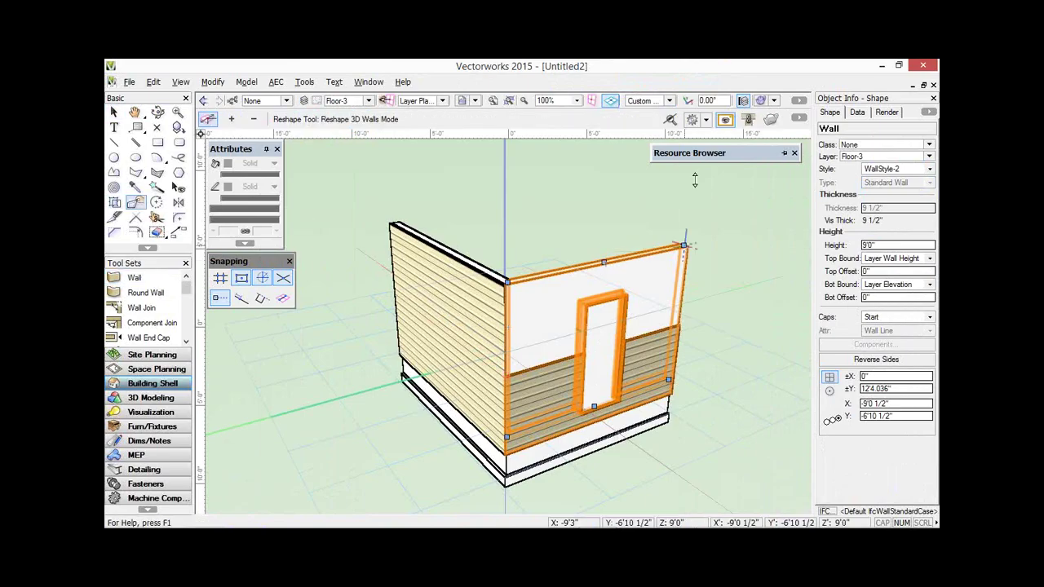
left_click_drag(696, 180, 700, 187)
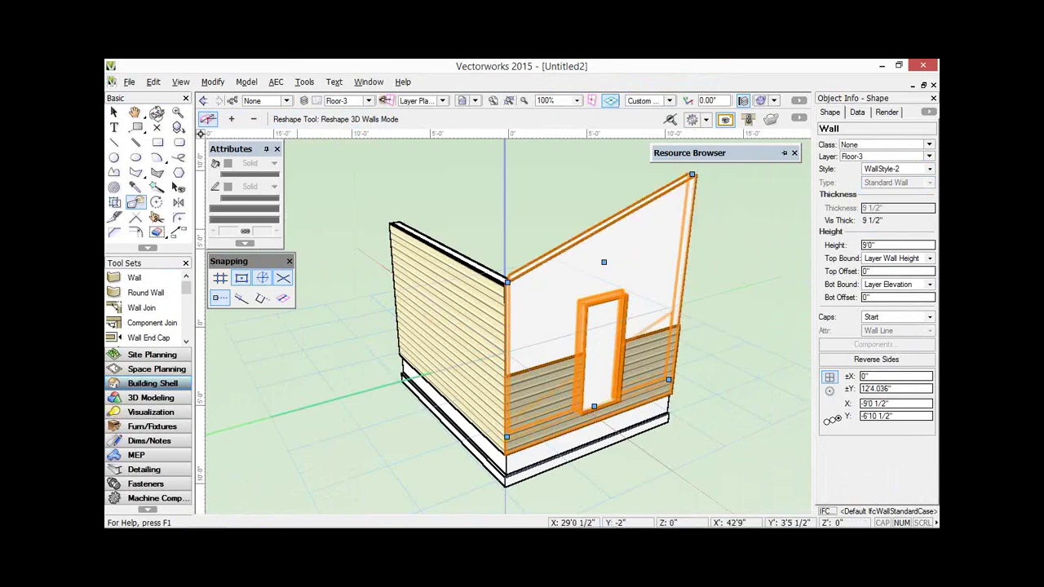
- Turn off Follow Top Wall Peaks for the Skirting component of WallStyle-2 in the Wall tool preferences
left_click(156, 112)
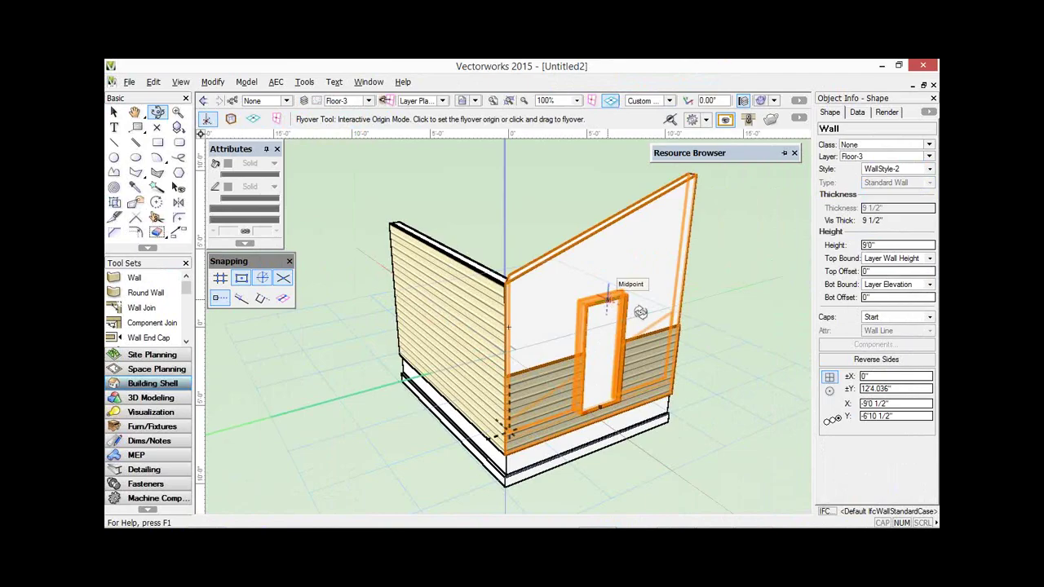
left_click(557, 313)
left_click_drag(557, 312, 566, 250)
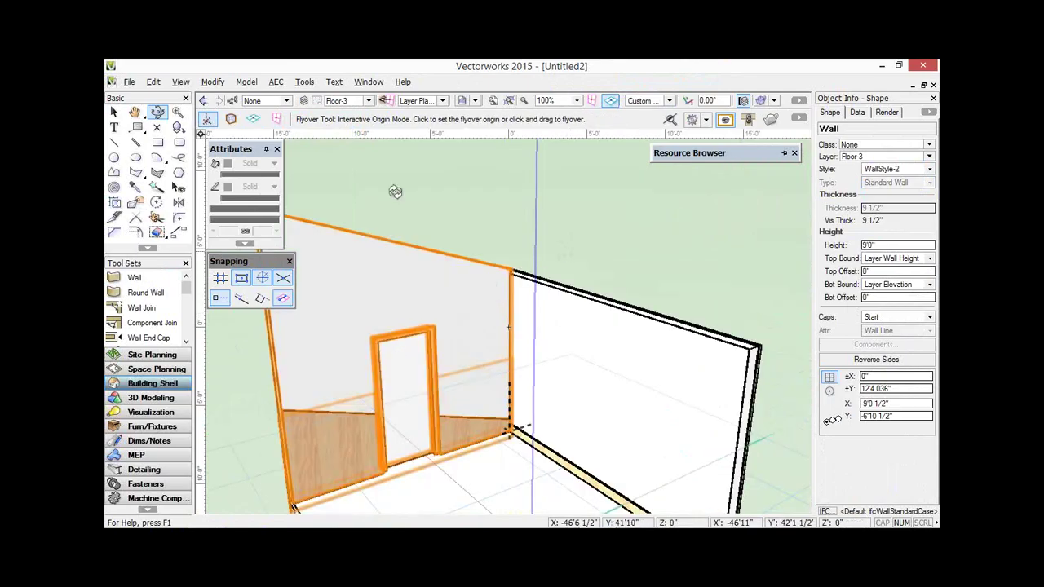
left_click(149, 279)
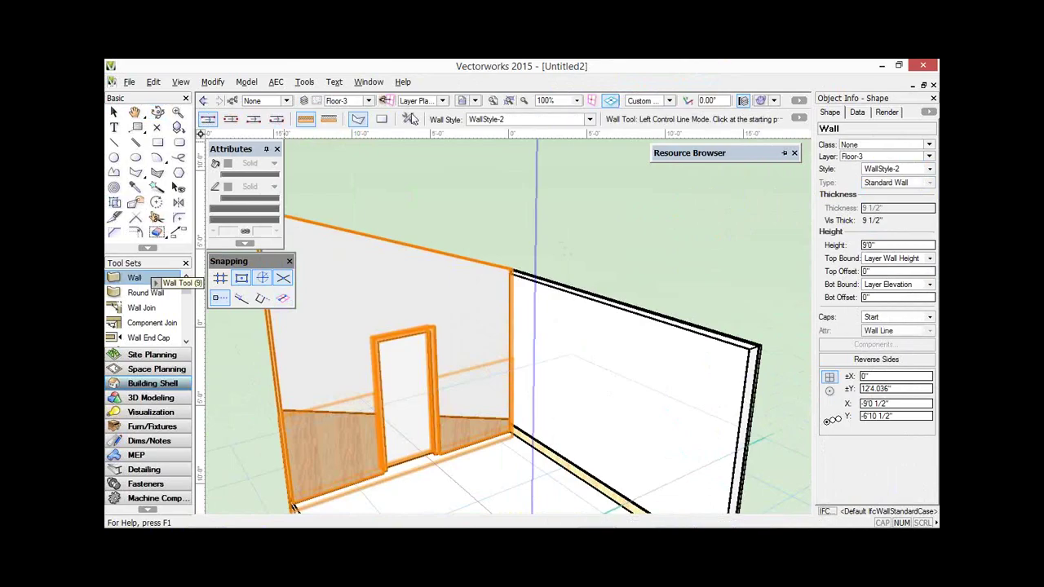
left_click(410, 119)
left_click(381, 311)
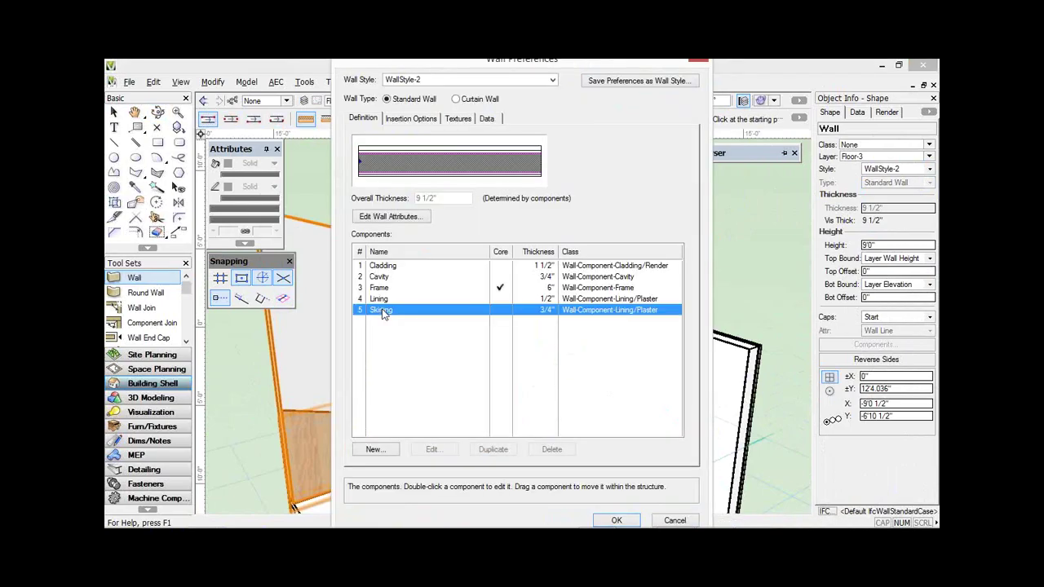
double_click(382, 311)
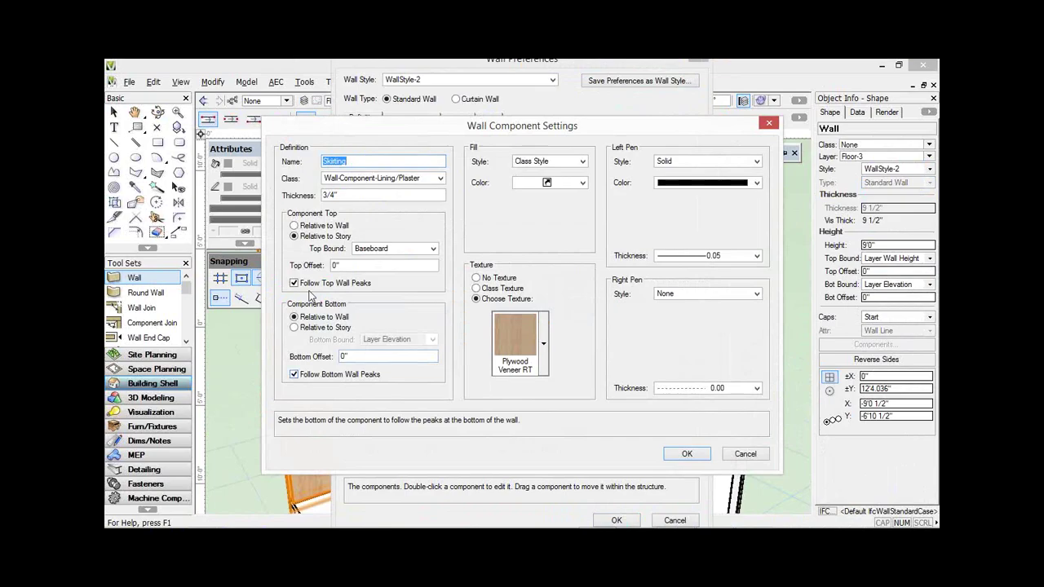
key("space")
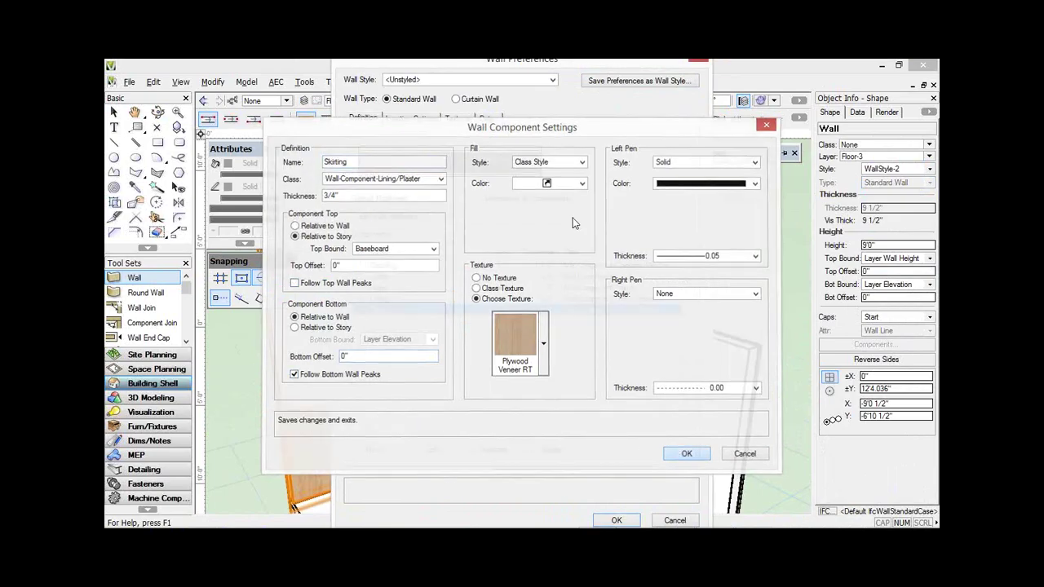
left_click(685, 454)
- Overwrite WallStyle-2 with the changed Skirting preferences and accept the replacement on the existing wall
left_click(598, 80)
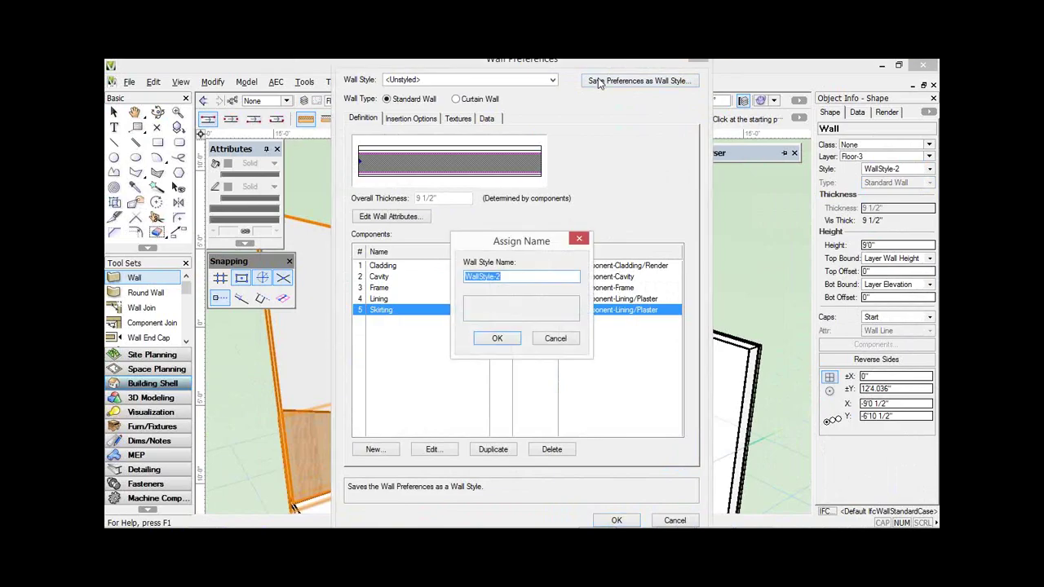
key("Return")
key("Return")
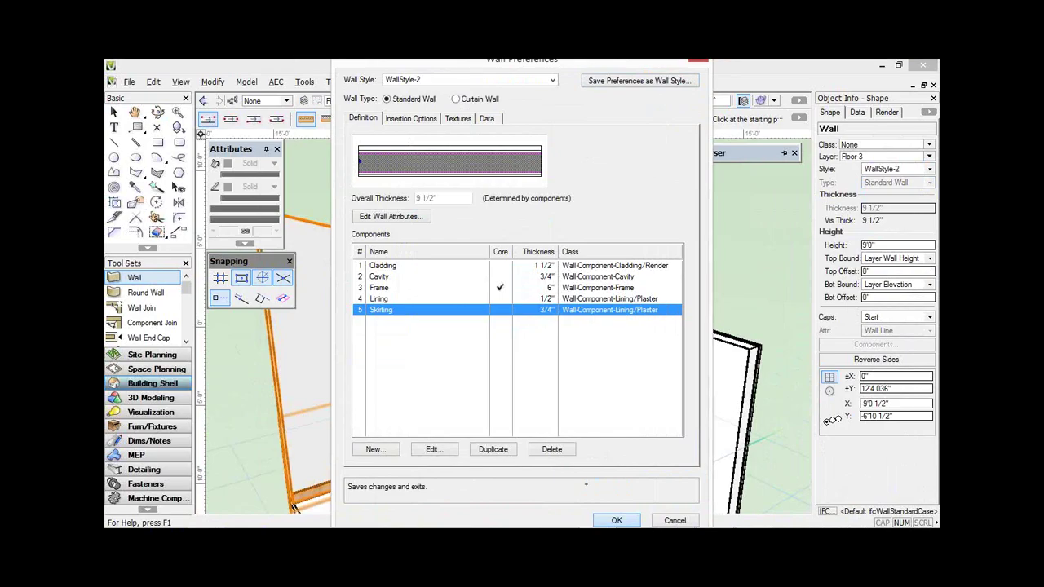
key("Return")
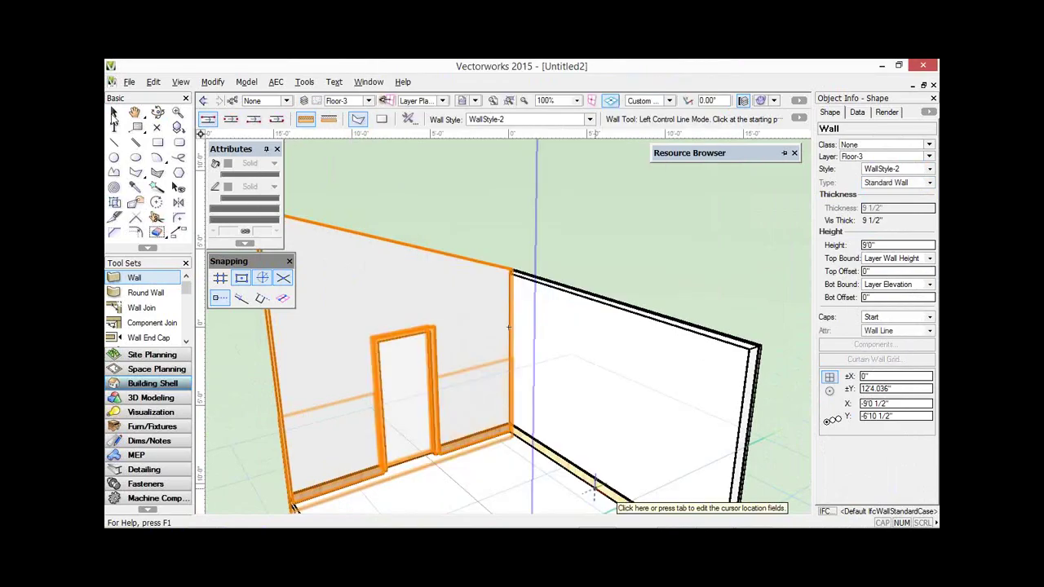
- Deselect the wall and examine the cladding and skirting on the sloped door wall from inside and outside
key("x")
key("x")
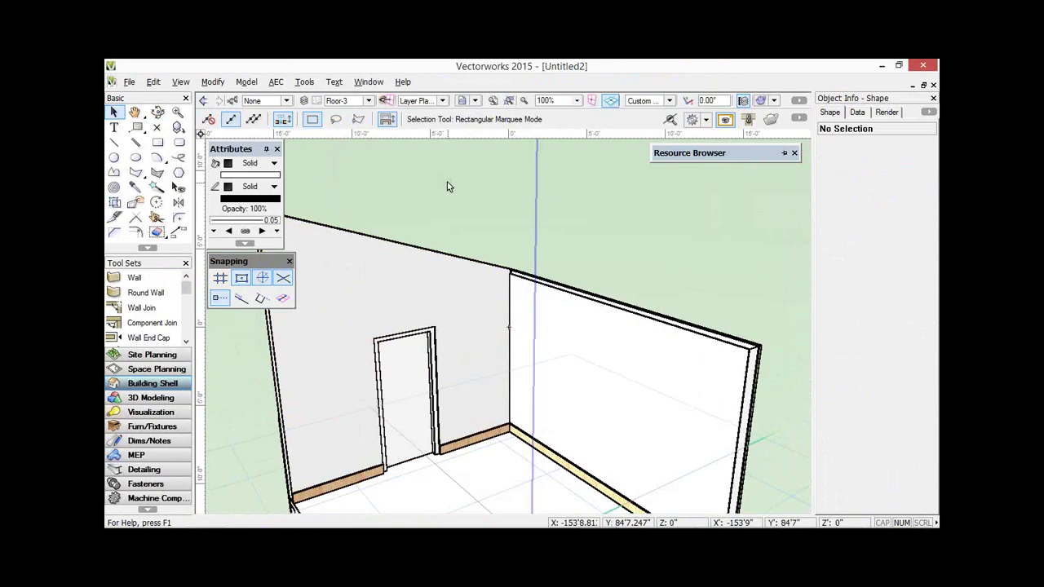
left_click(208, 120)
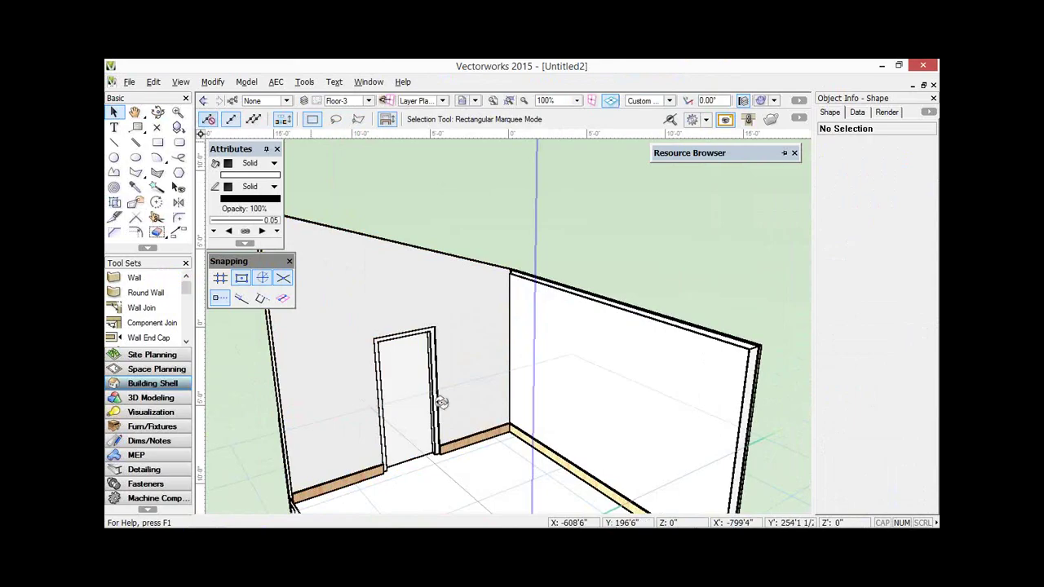
key("shift+c")
left_click_drag(441, 403, 532, 390)
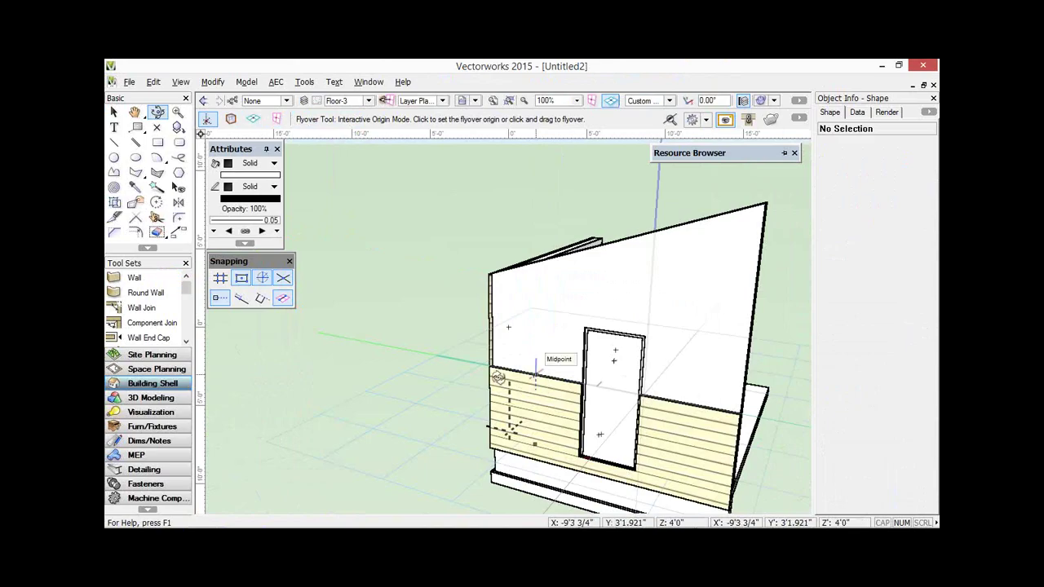
left_click_drag(497, 377, 594, 329)
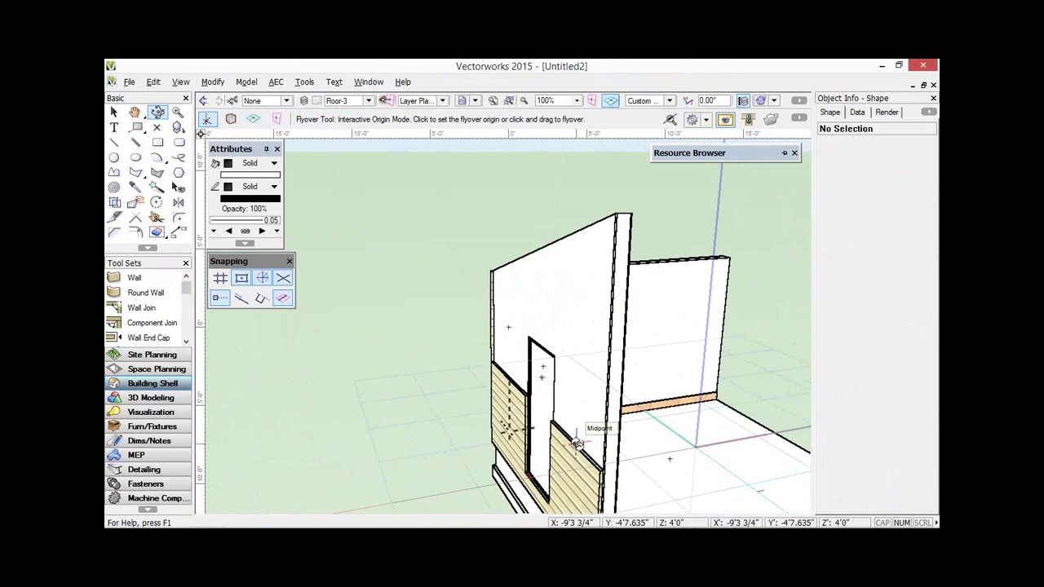
key("space")
left_click_drag(579, 386, 548, 300)
key("shift+c")
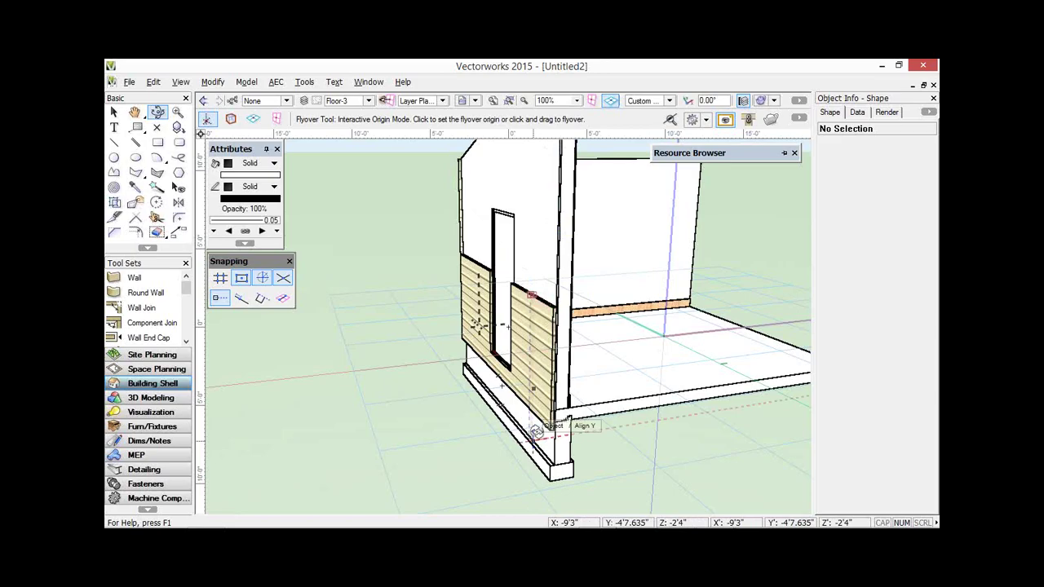
- Switch to the Archoncad online sessions page in Chrome and widen the browser window to show the full site layout
key("alt+Tab")
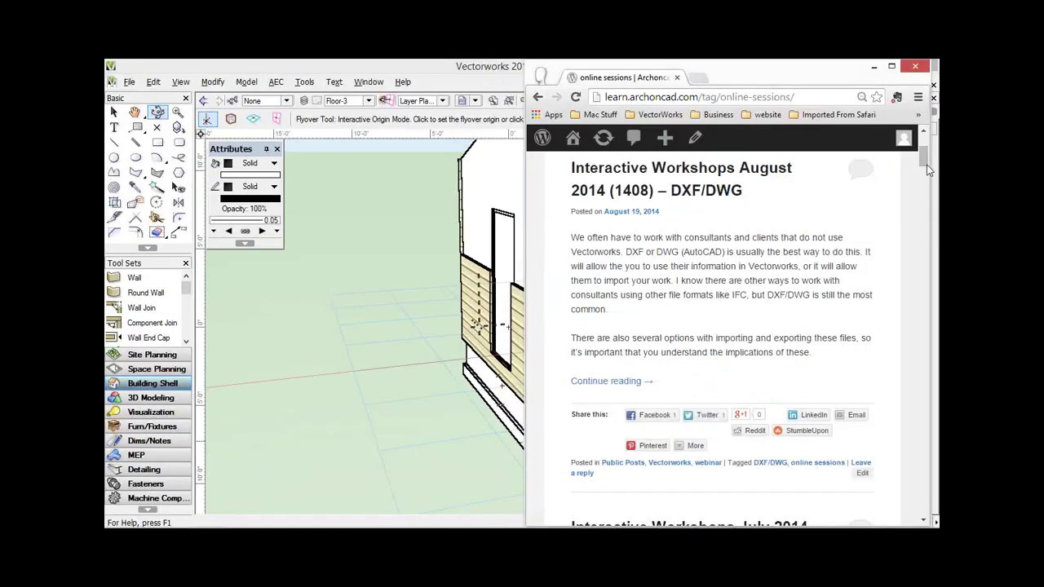
left_click_drag(924, 153, 926, 144)
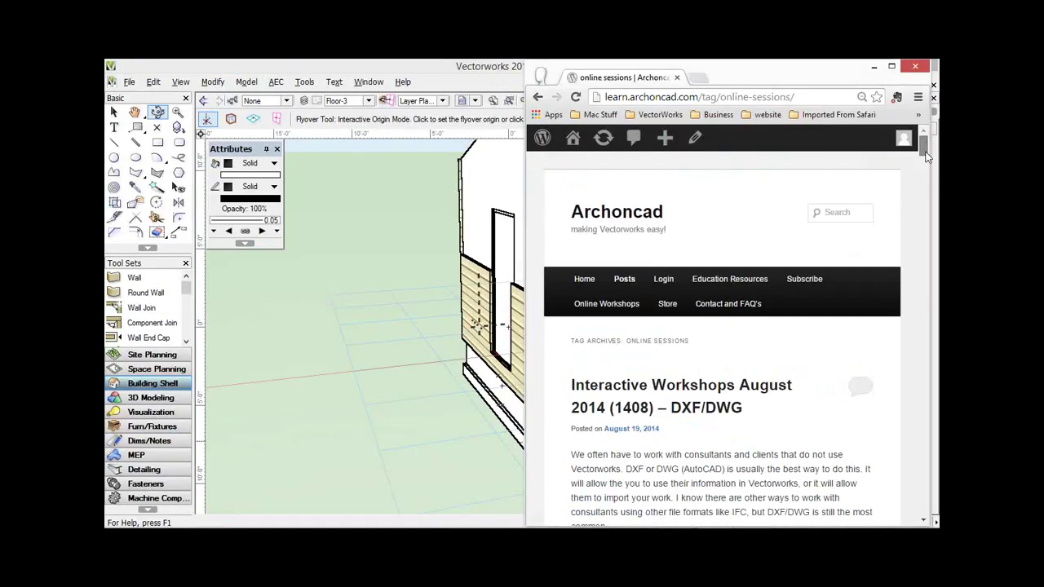
scroll(907, 160, "down", 1)
mouse_move(624, 189)
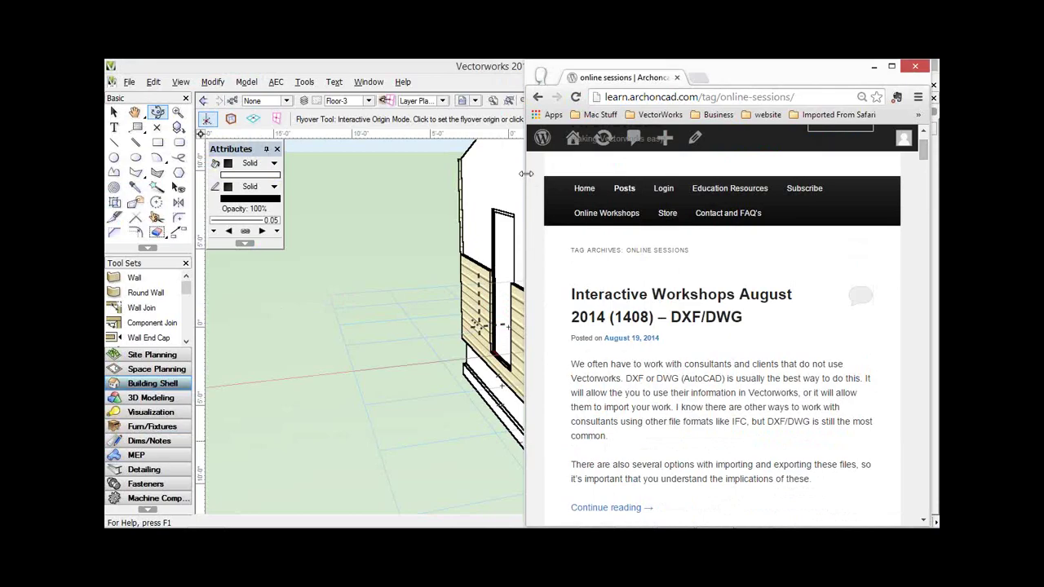
left_click_drag(425, 174, 393, 174)
- Open the BIM Special Interest Webinars posts on the Archoncad site and look through the Architect Special Interest Group session entries
mouse_move(509, 189)
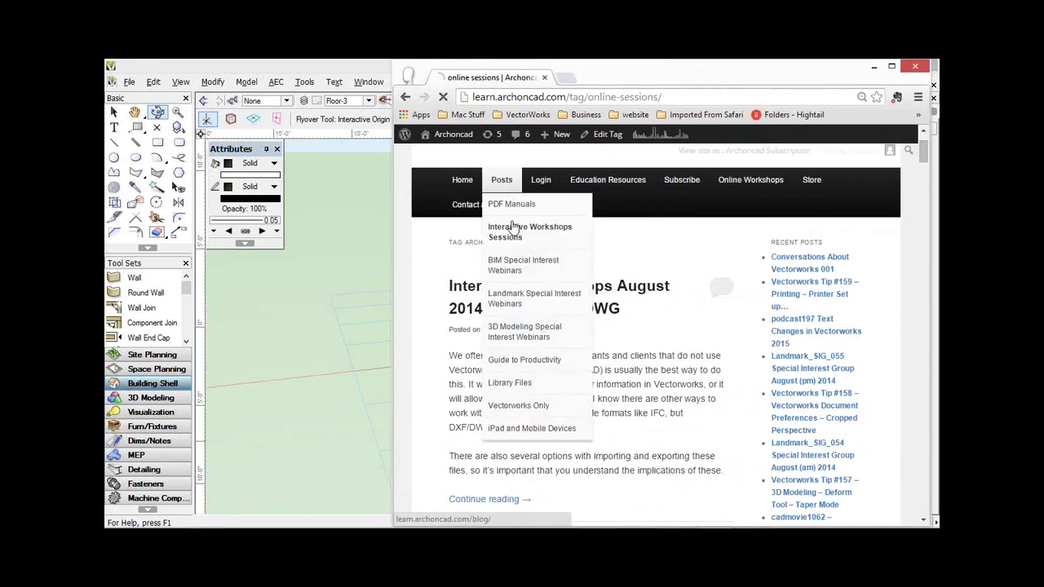
left_click(514, 265)
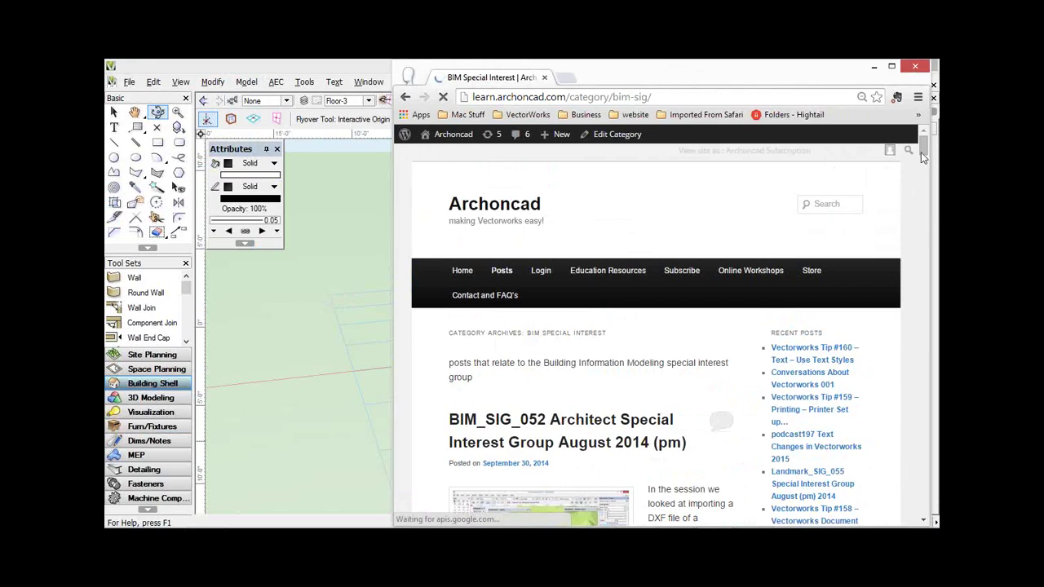
scroll(920, 172, "down", 8)
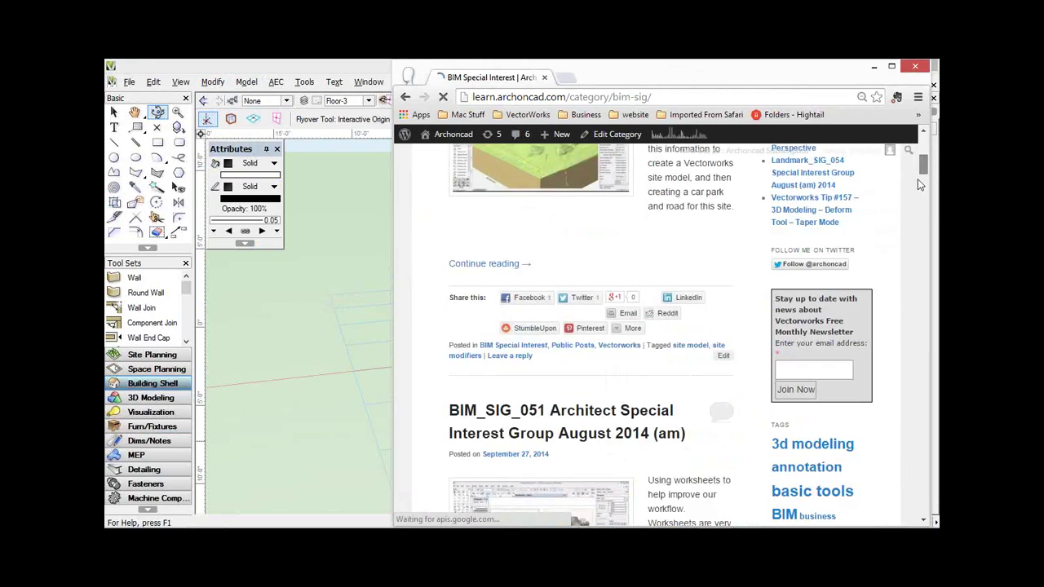
scroll(917, 194, "down", 5)
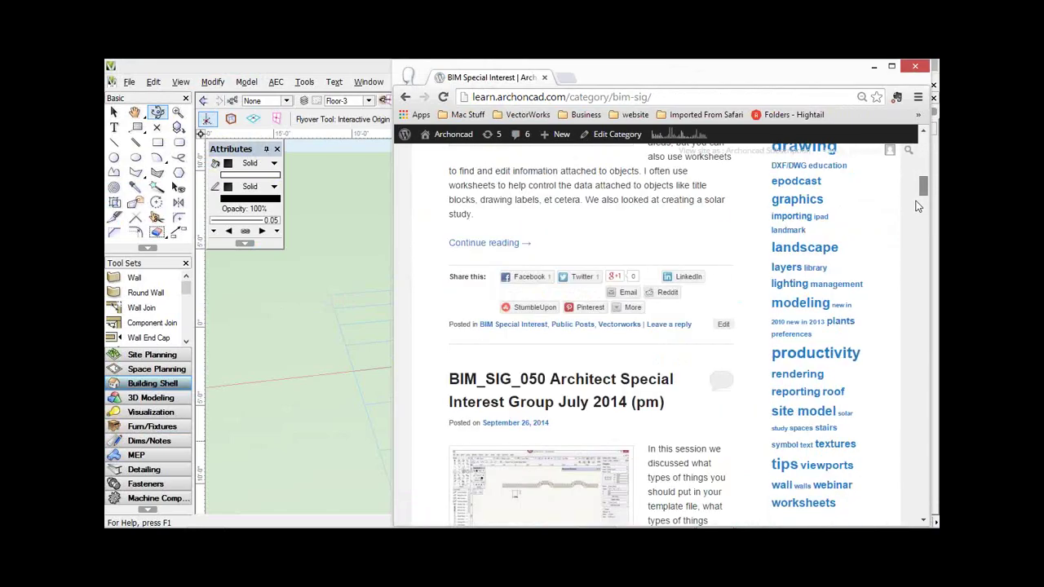
scroll(917, 216, "down", 5)
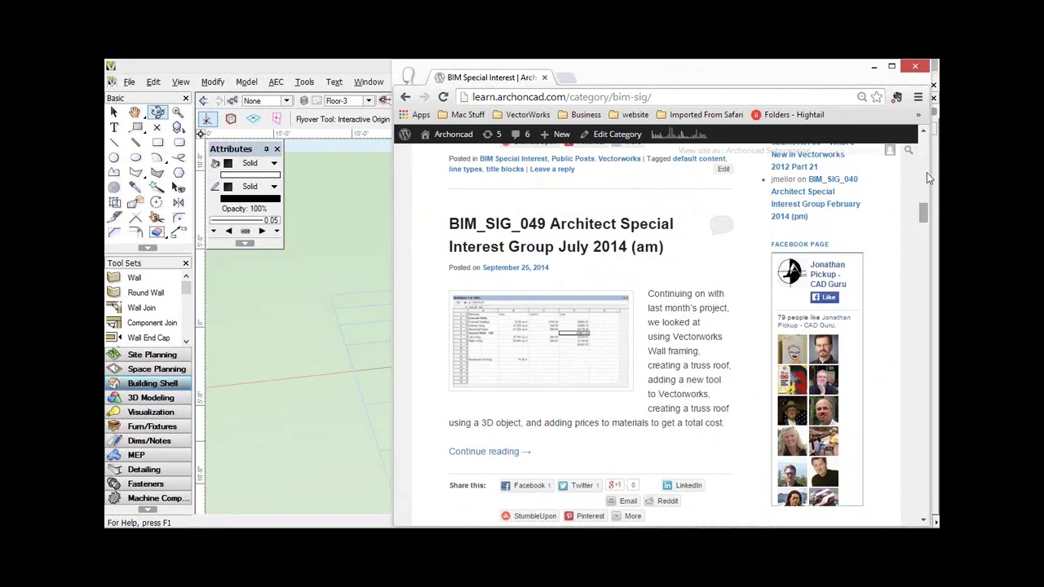
scroll(927, 172, "up", 10)
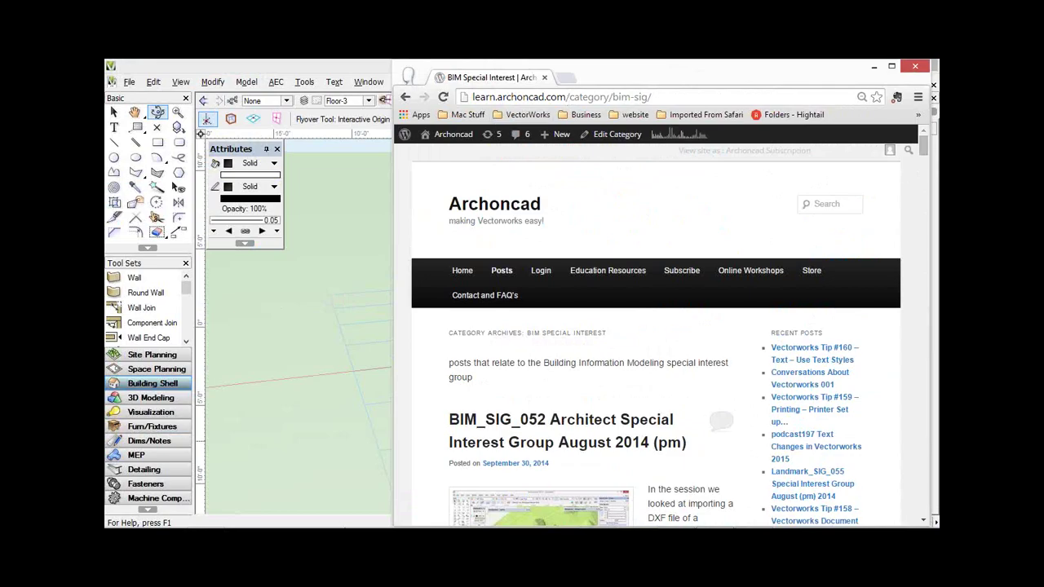
- Review the feature tables on pages 9 to 12 of 1410_Whats_New_Vectorworks_2015.pdf in Adobe Reader, then return to Vectorworks
mouse_move(351, 522)
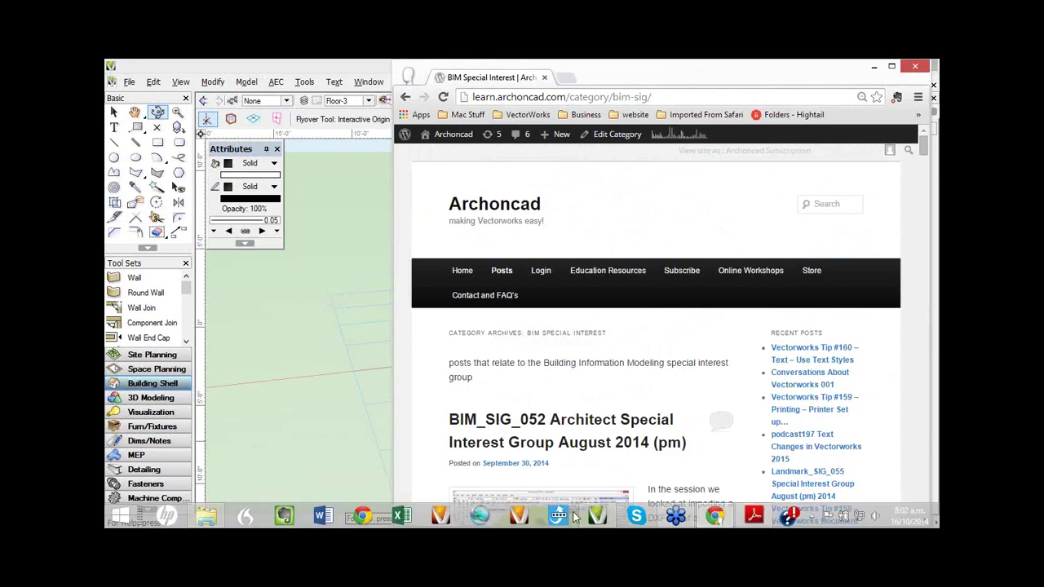
left_click(753, 517)
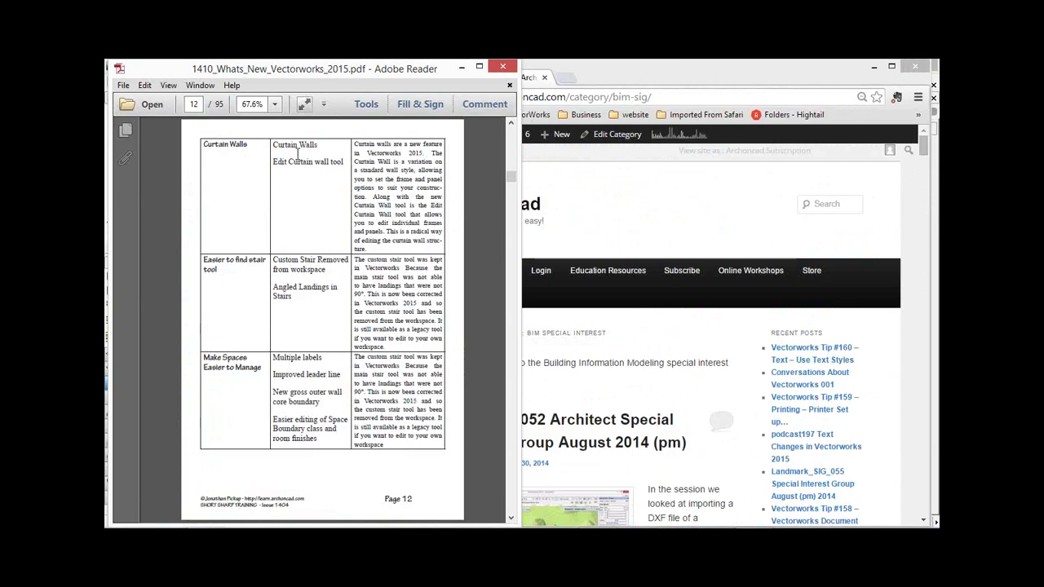
scroll(298, 153, "up", 1)
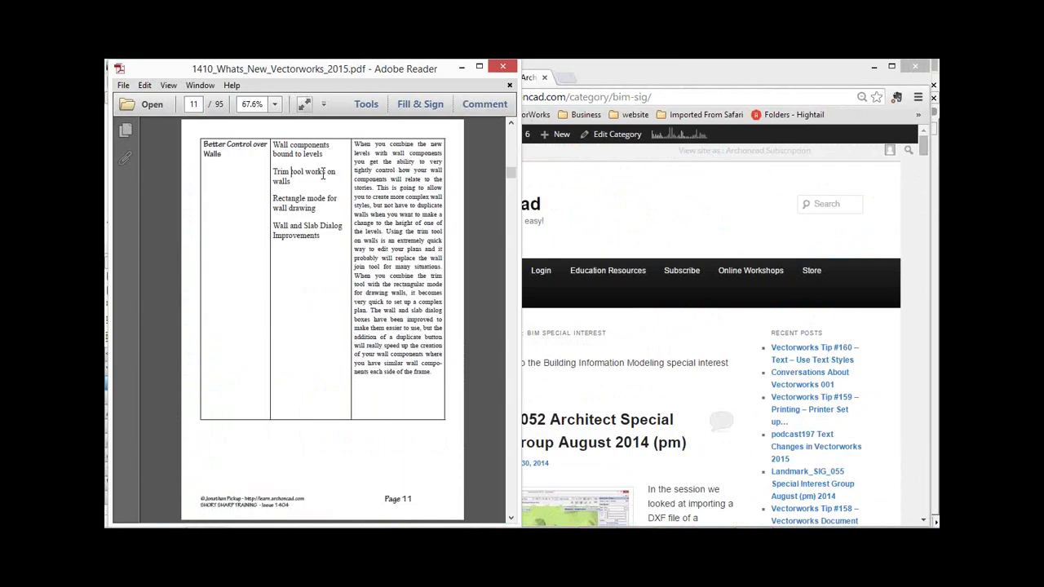
scroll(323, 174, "down", 1)
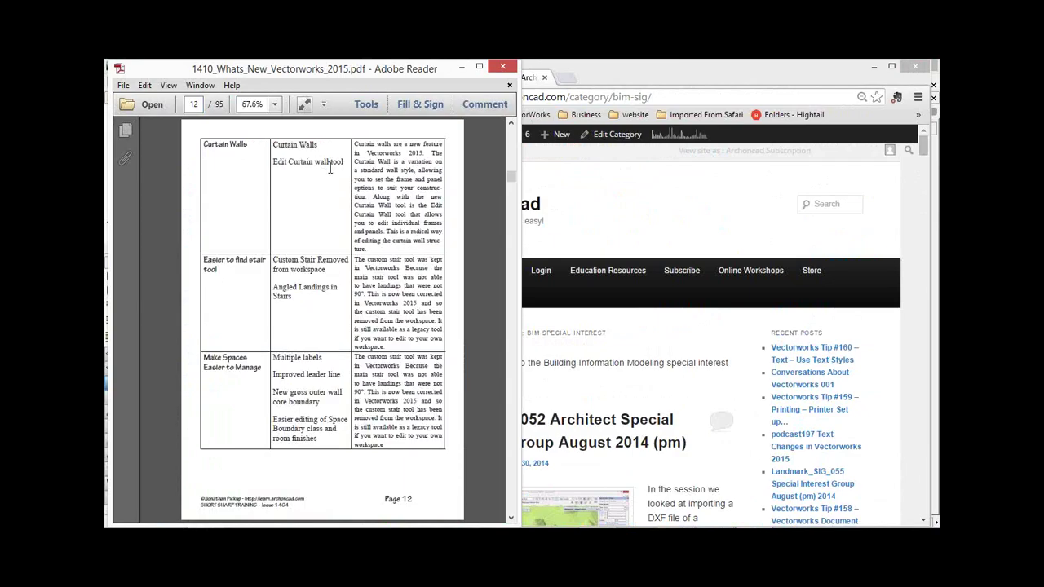
scroll(330, 168, "up", 1)
scroll(330, 167, "up", 2)
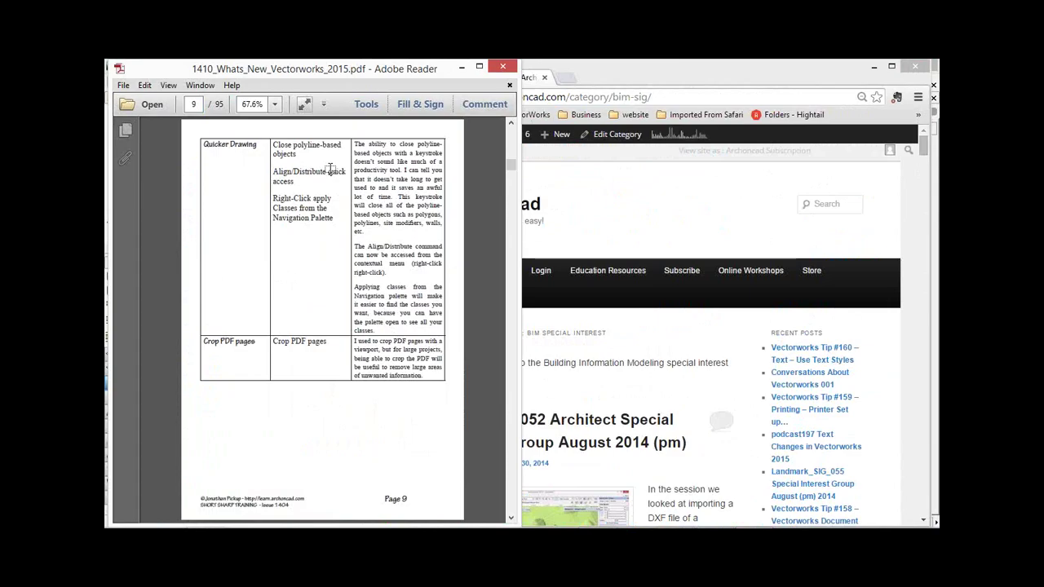
key("alt+Tab")
key("alt+Tab")
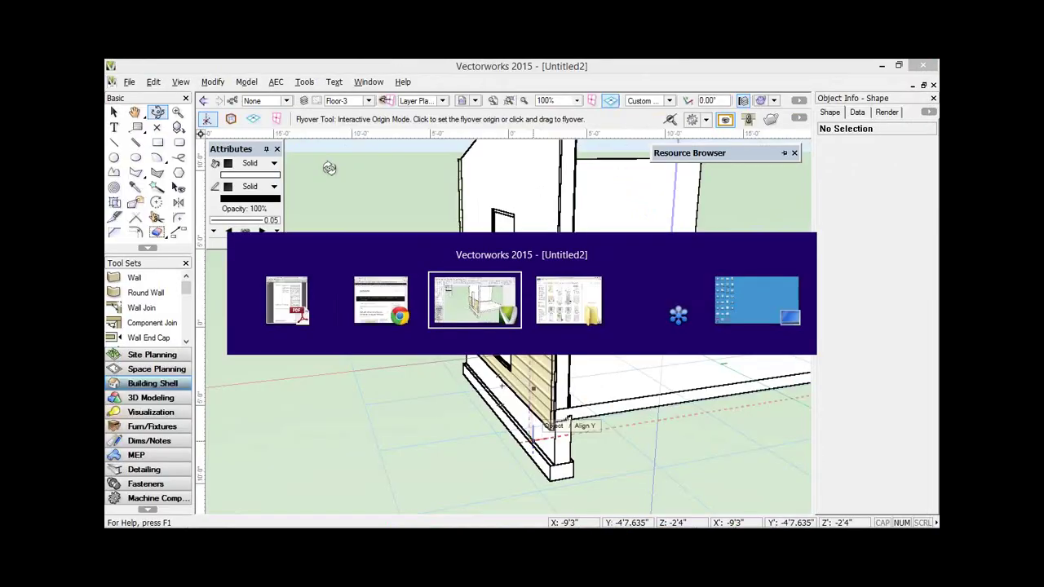